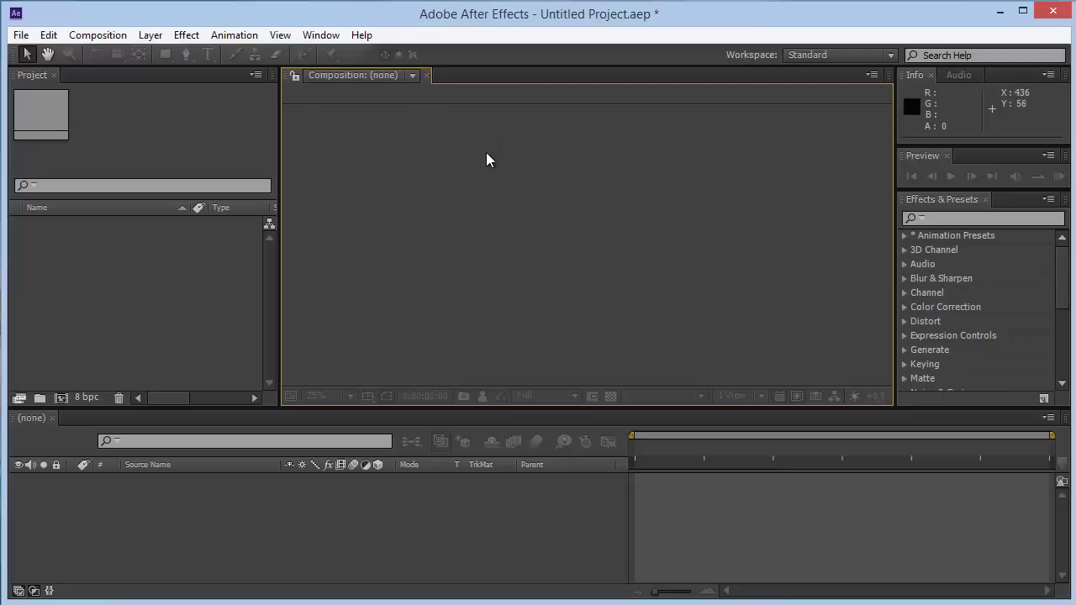
- Look through the menu bar commands and close them without choosing anything
click(227, 120)
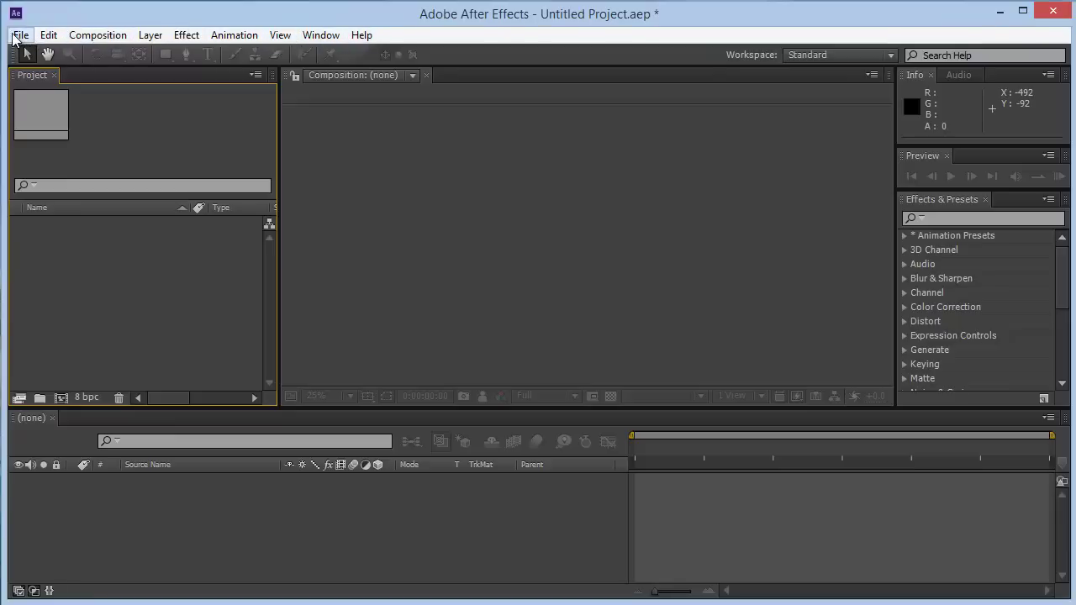
click(150, 35)
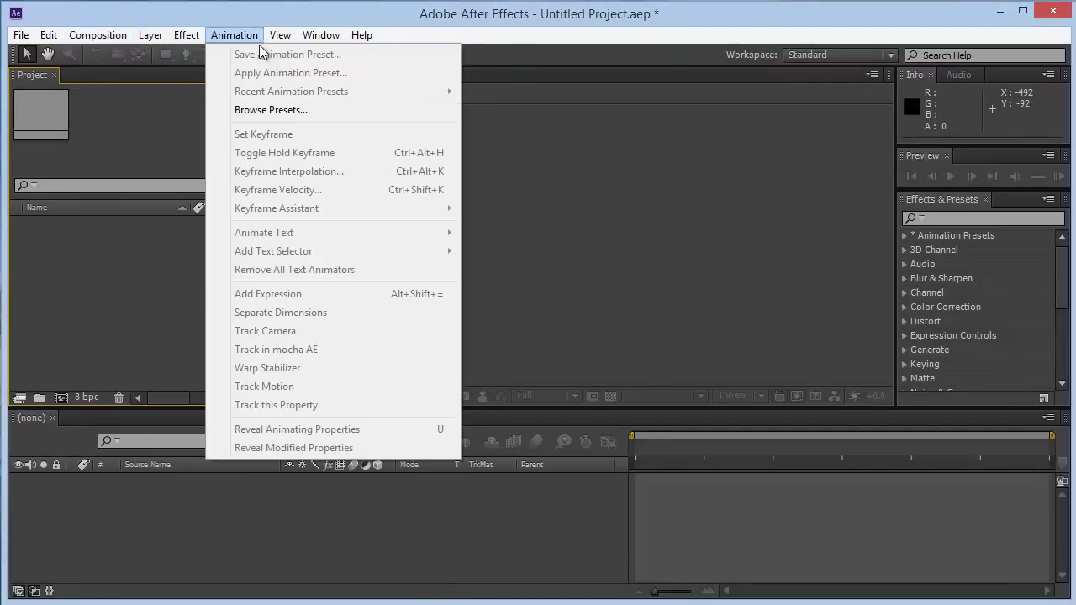
click(681, 174)
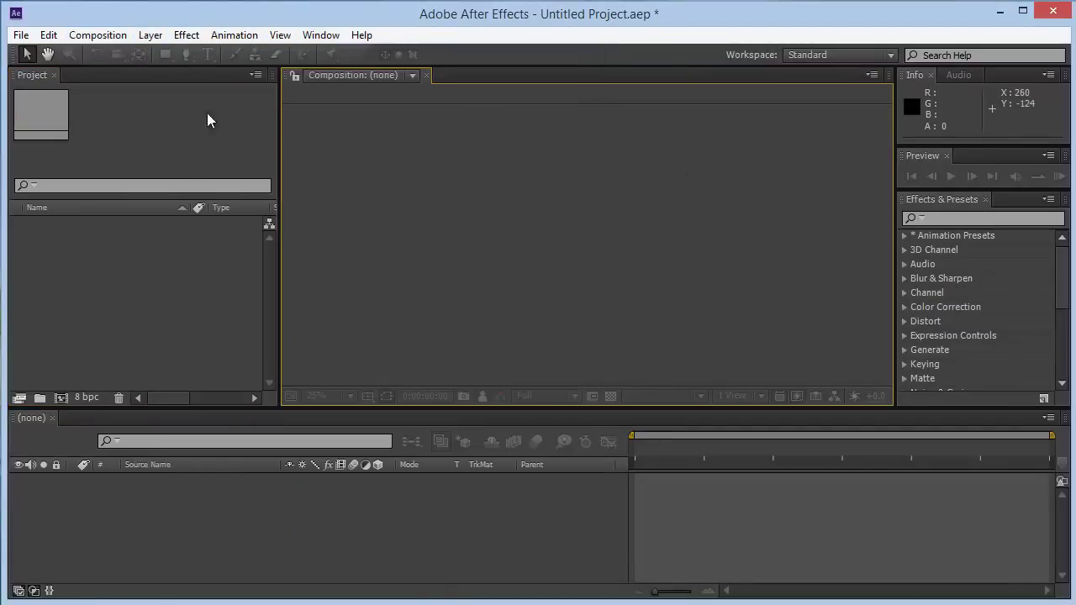
click(131, 137)
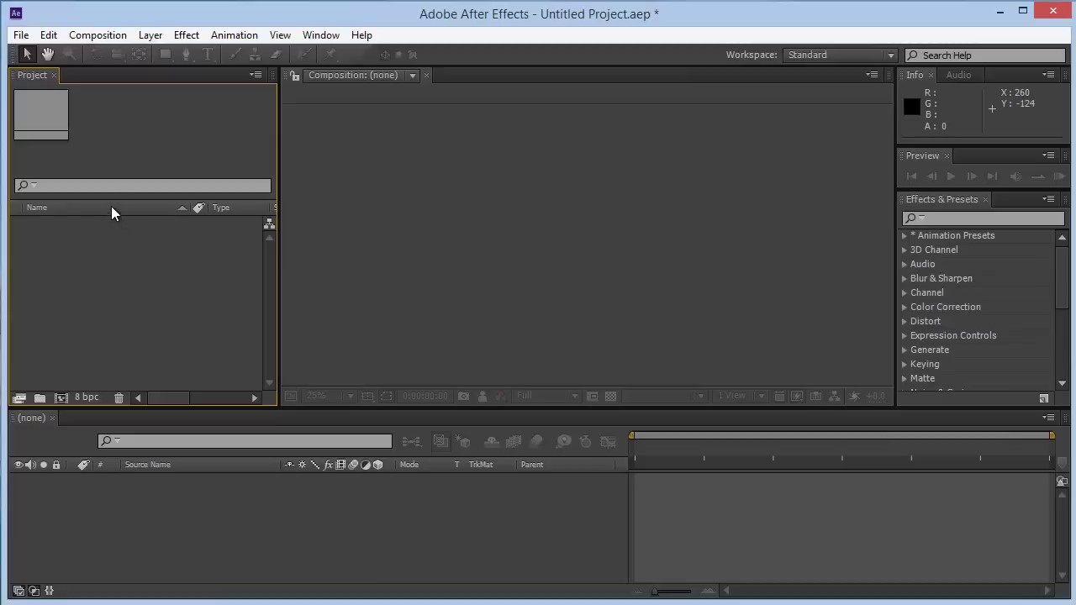
- Import media1.mp4 and media2.mp4 together from the Media folder as footage
click(21, 35)
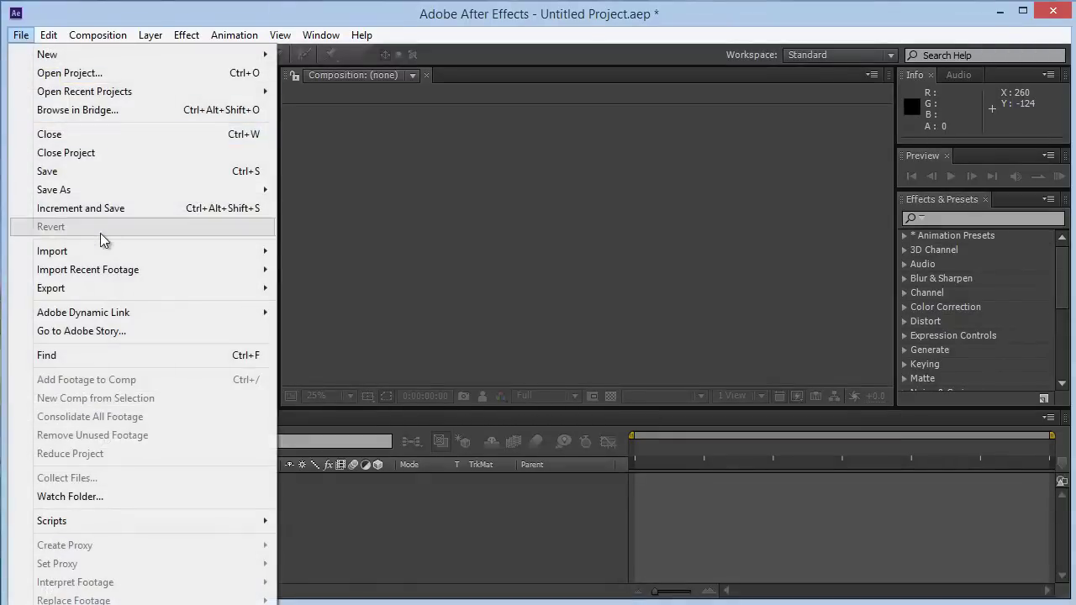
click(297, 192)
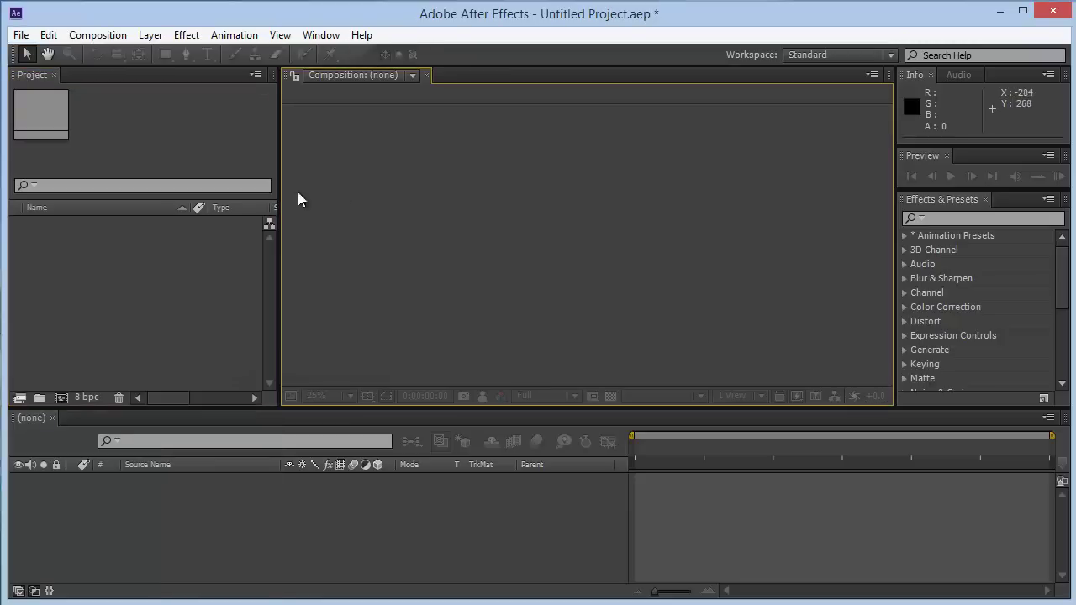
click(95, 257)
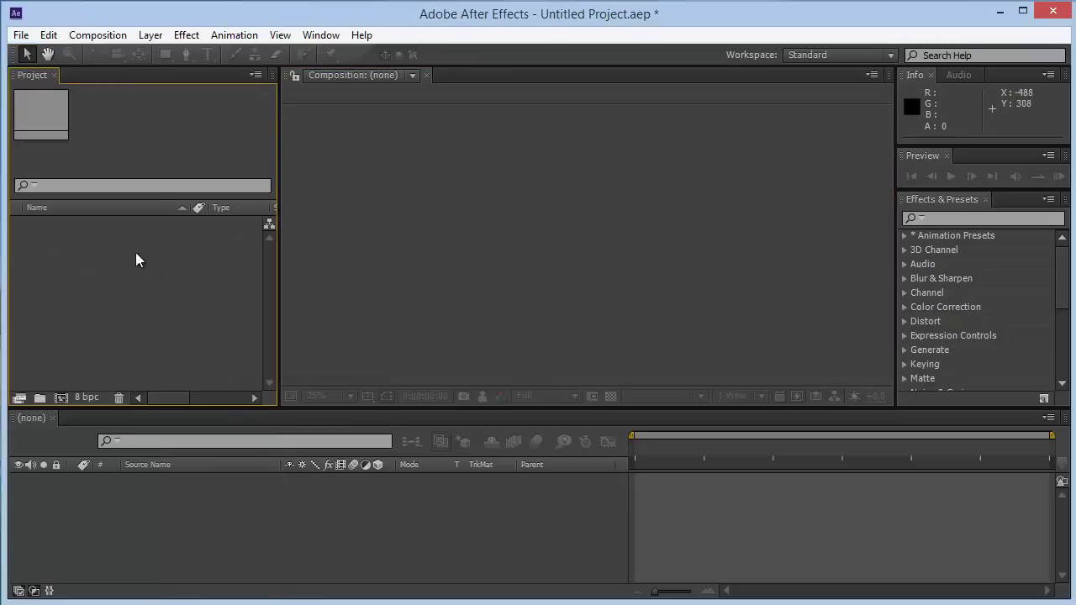
double_click(121, 270)
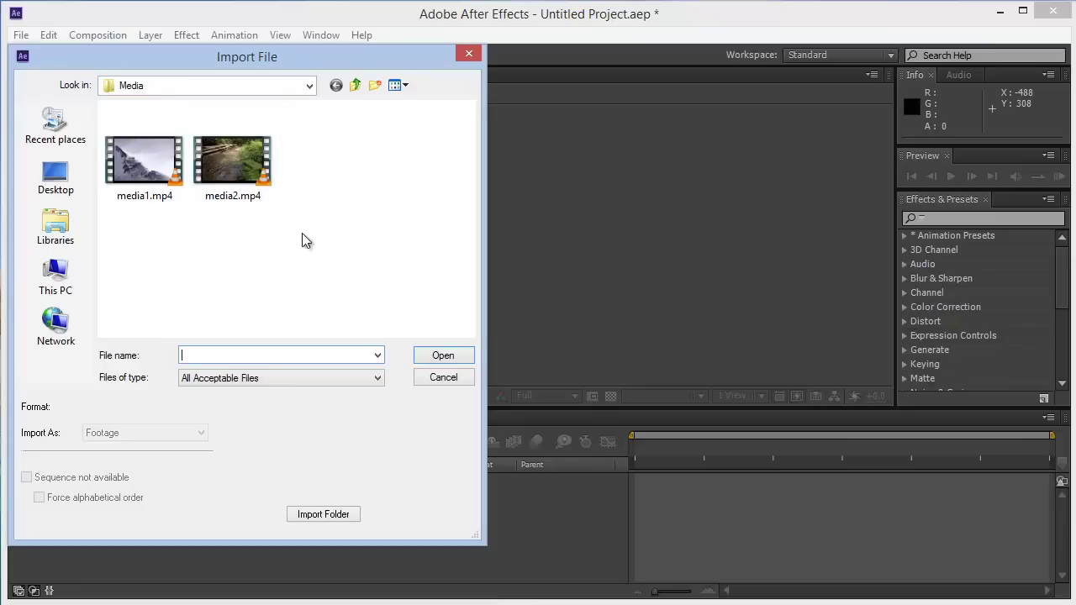
click(229, 179)
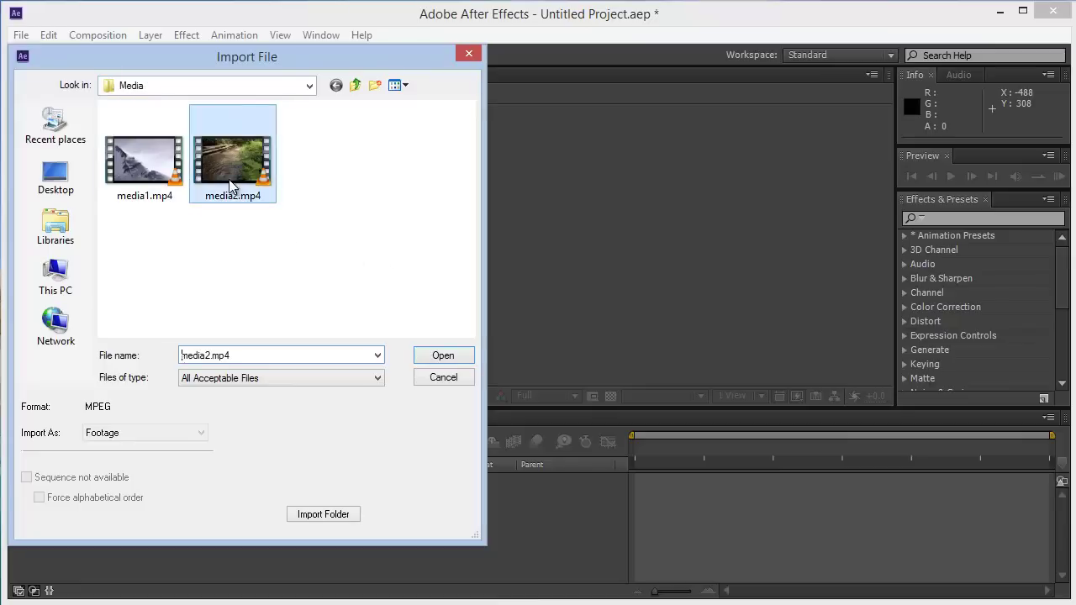
click(408, 293)
key(ctrl+a)
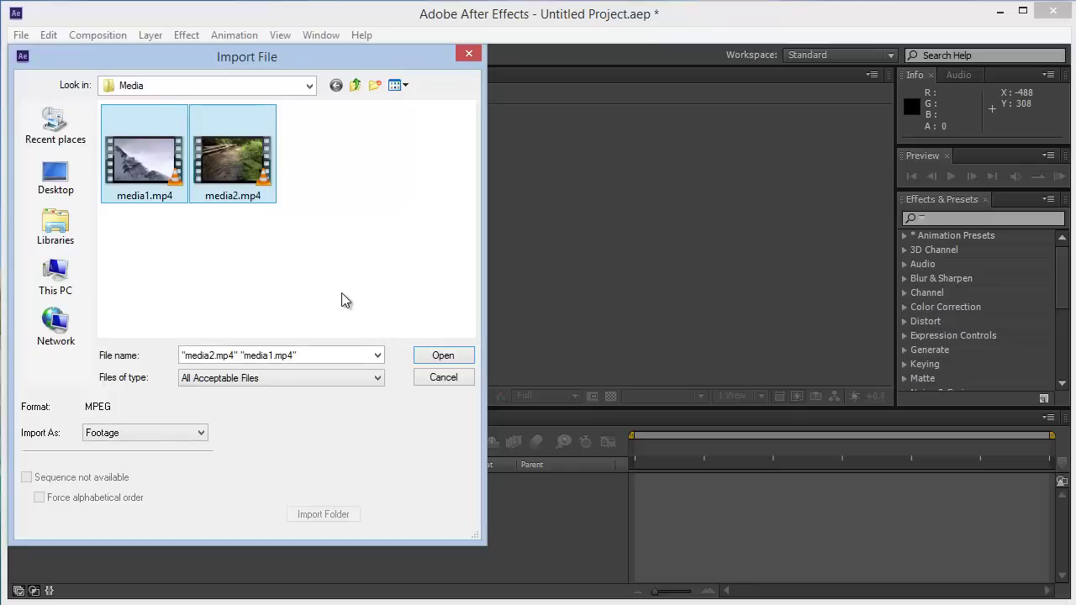
click(435, 355)
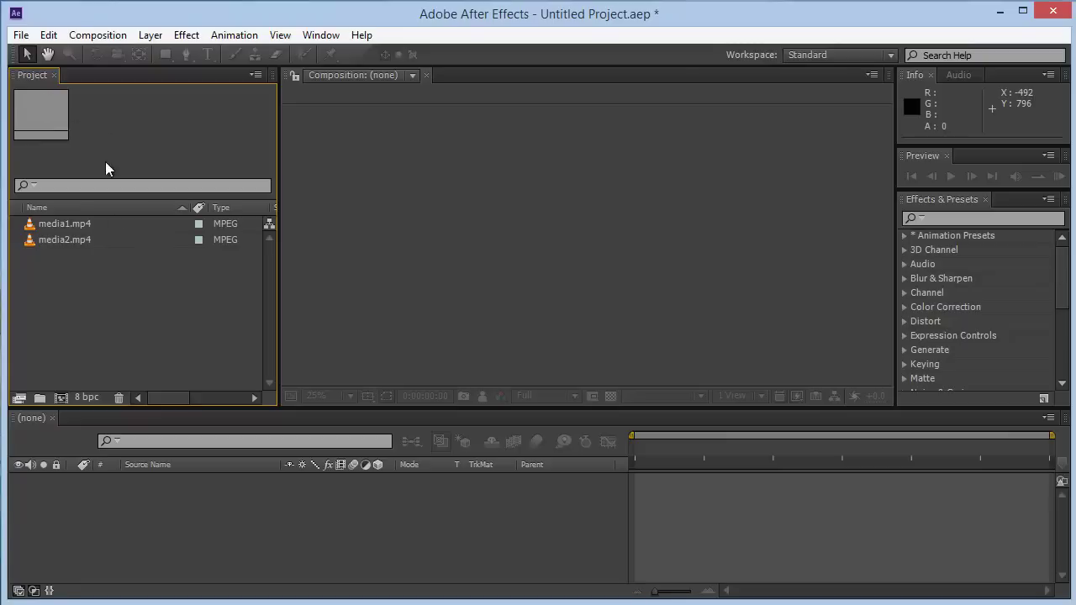
- Delete the two loose clips media1.mp4 and media2.mp4 from the project
drag(94, 242, 33, 142)
key(Delete)
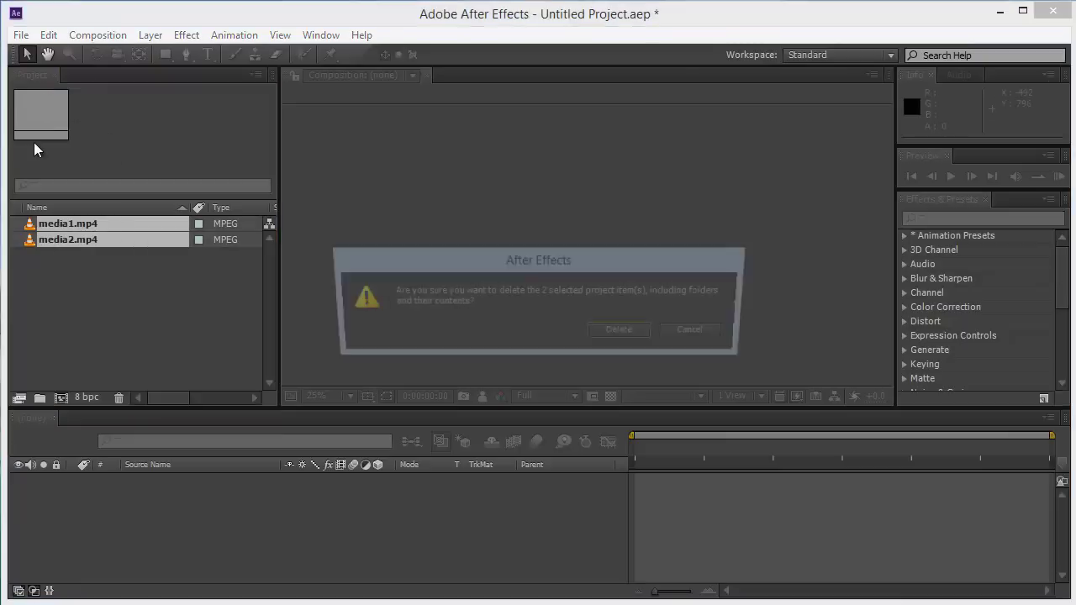
key(Return)
- Import the whole Media folder from the Adobe After Effects folder and expand it
double_click(108, 278)
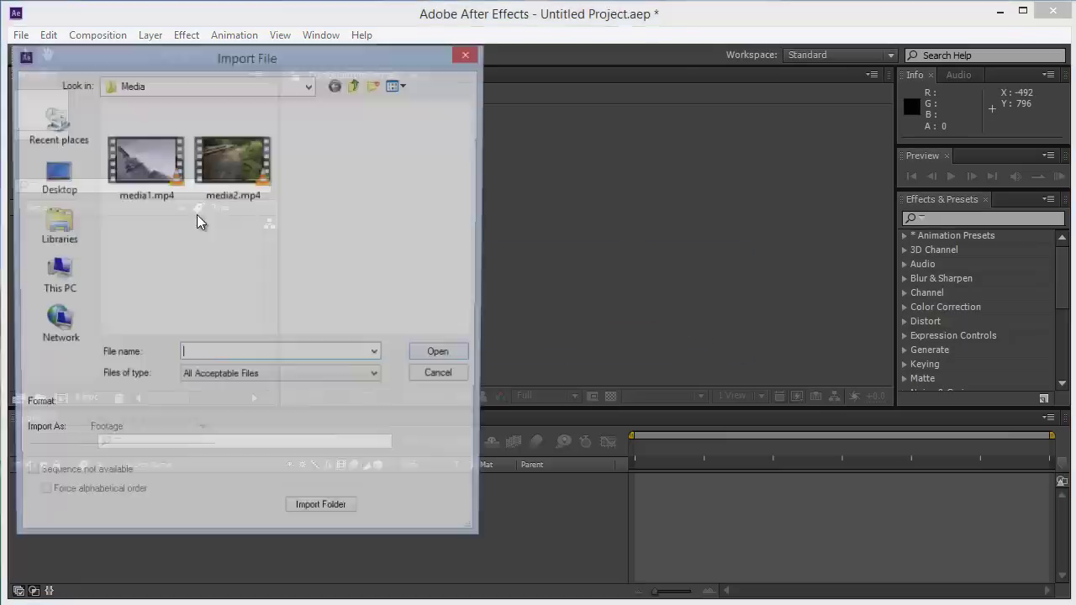
click(152, 86)
click(164, 332)
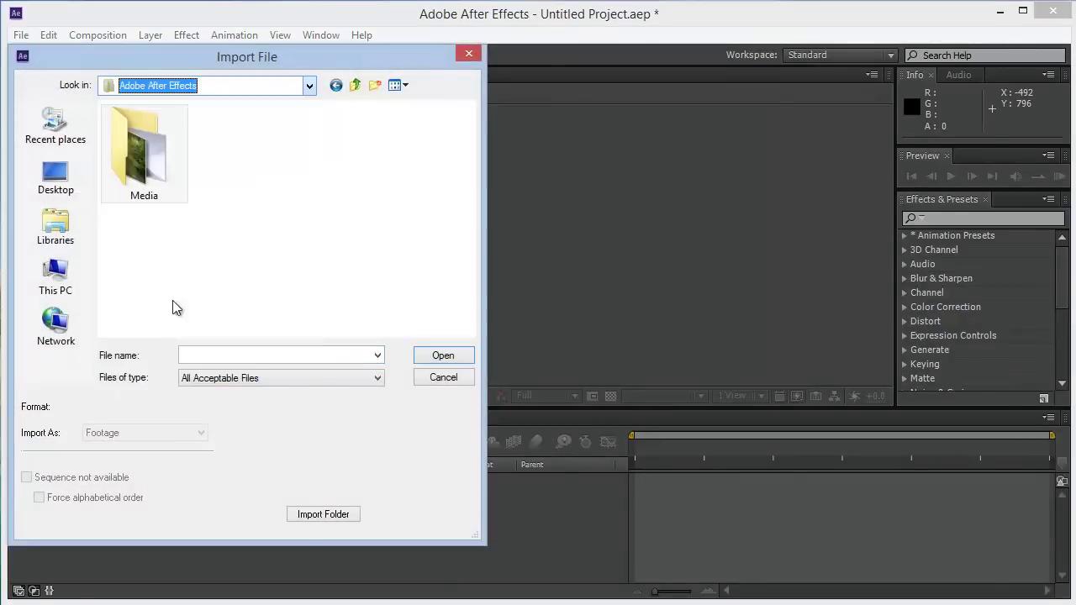
click(182, 188)
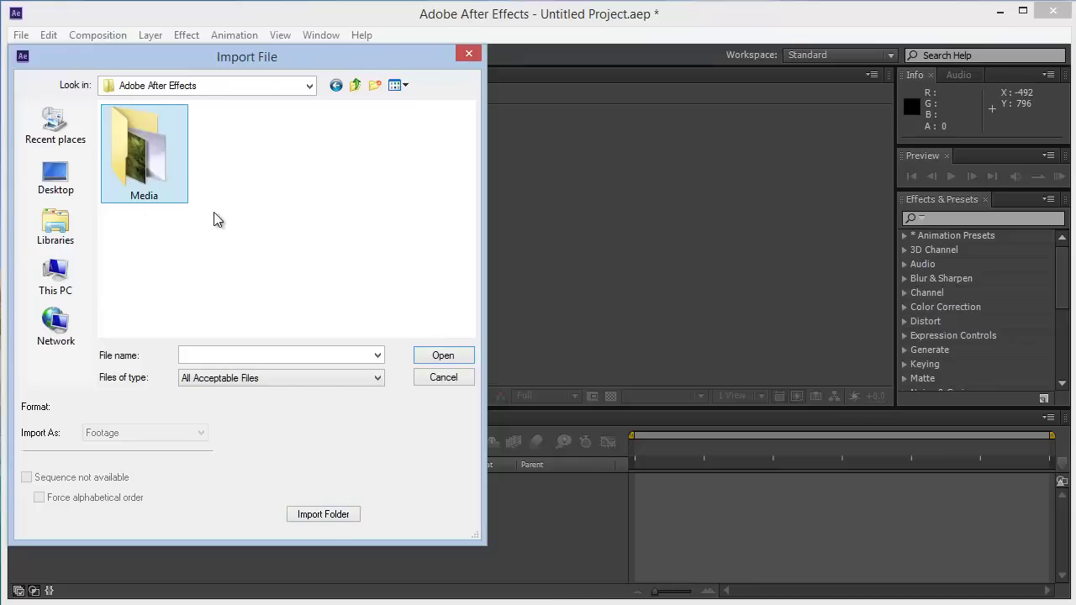
click(322, 513)
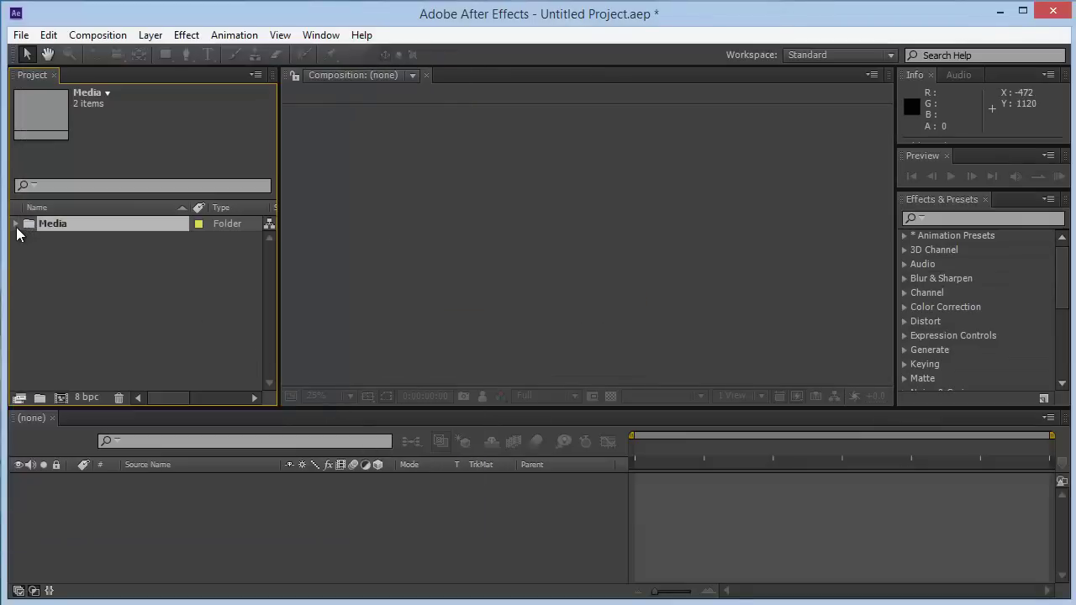
click(15, 225)
click(15, 224)
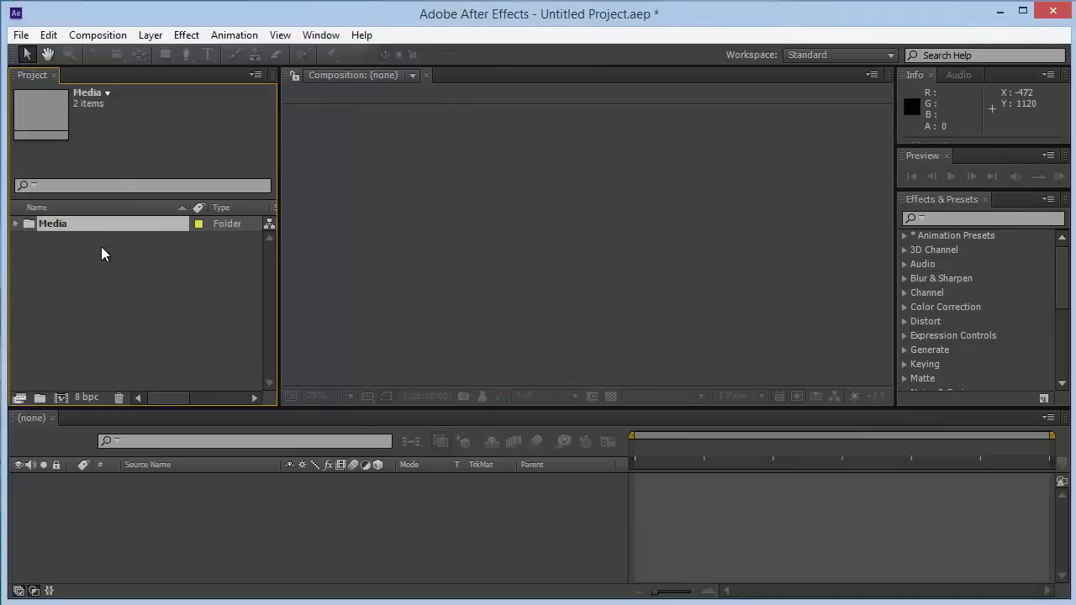
click(16, 225)
click(67, 295)
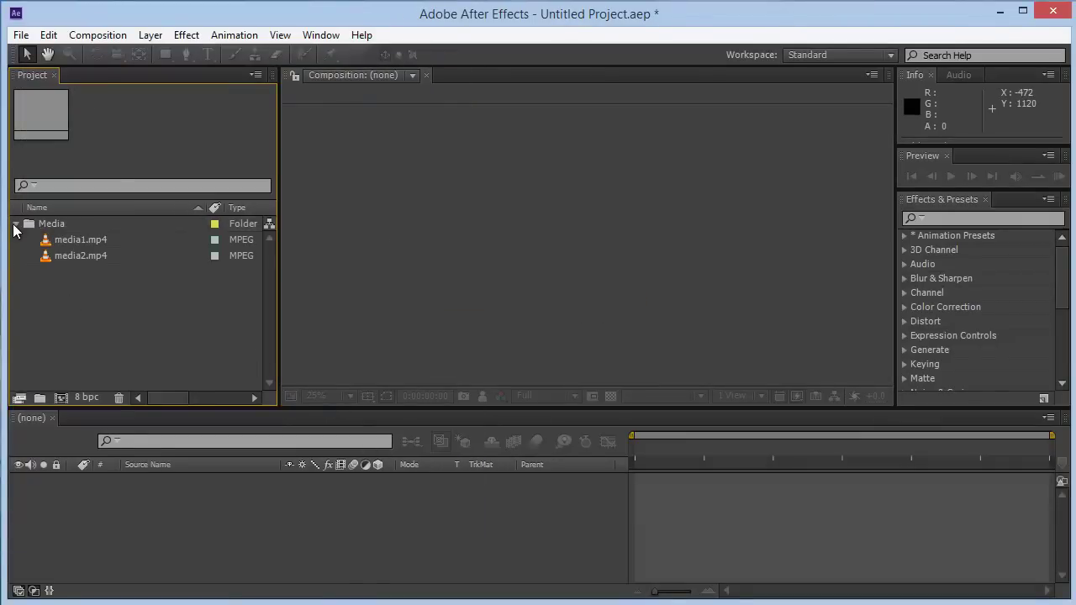
- Expand the Media folder and start a new composition, Comp 1, from the Project panel
click(15, 224)
click(16, 225)
click(93, 34)
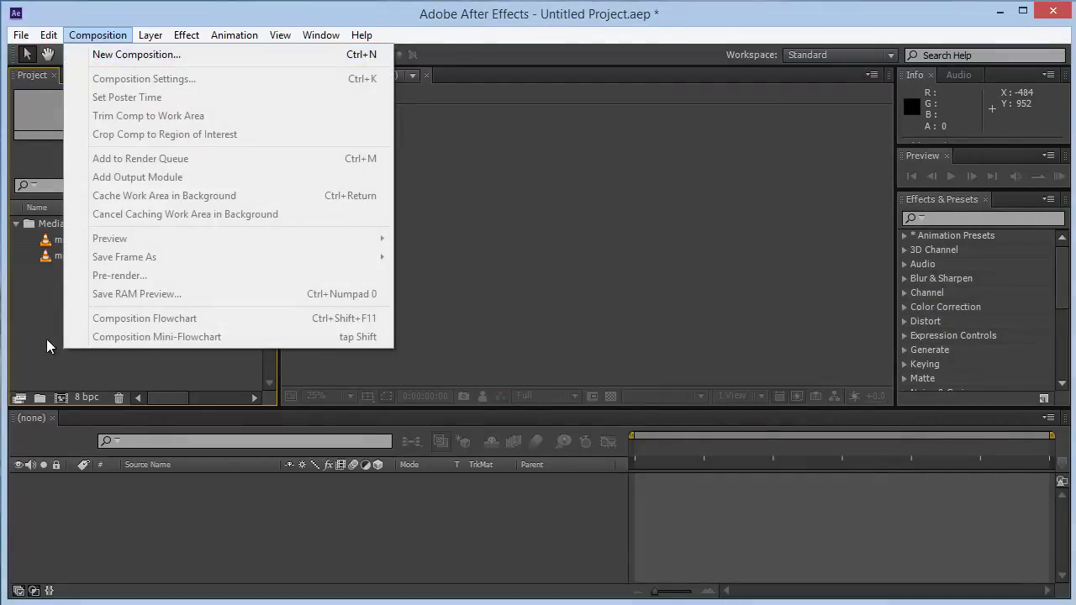
click(55, 365)
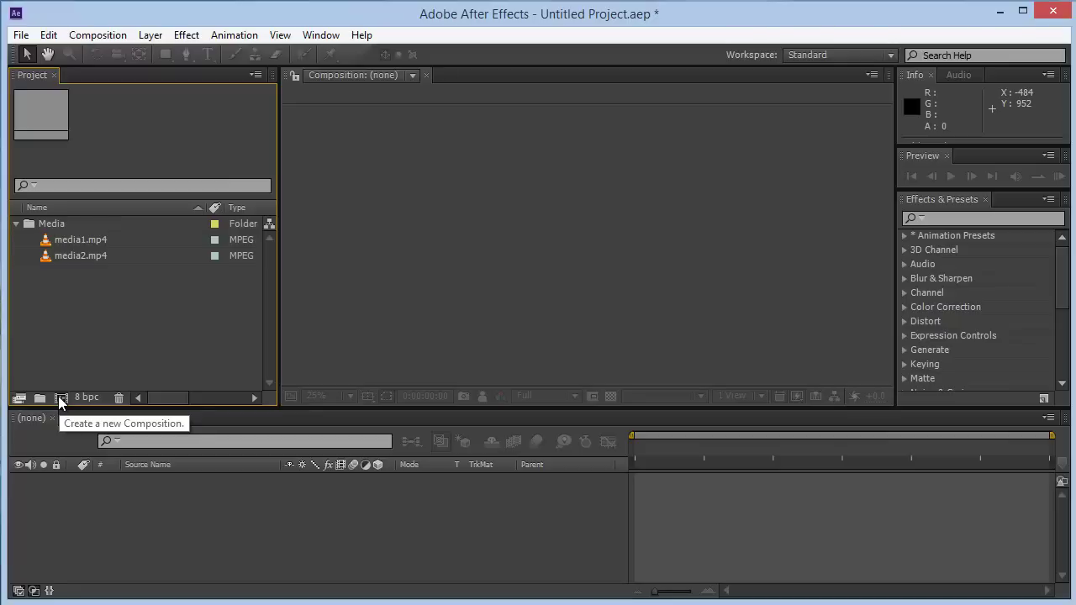
click(59, 397)
- Move the Composition Settings window up and review the presets, leaving HDV/HDTV 720 29.97
drag(416, 227, 490, 122)
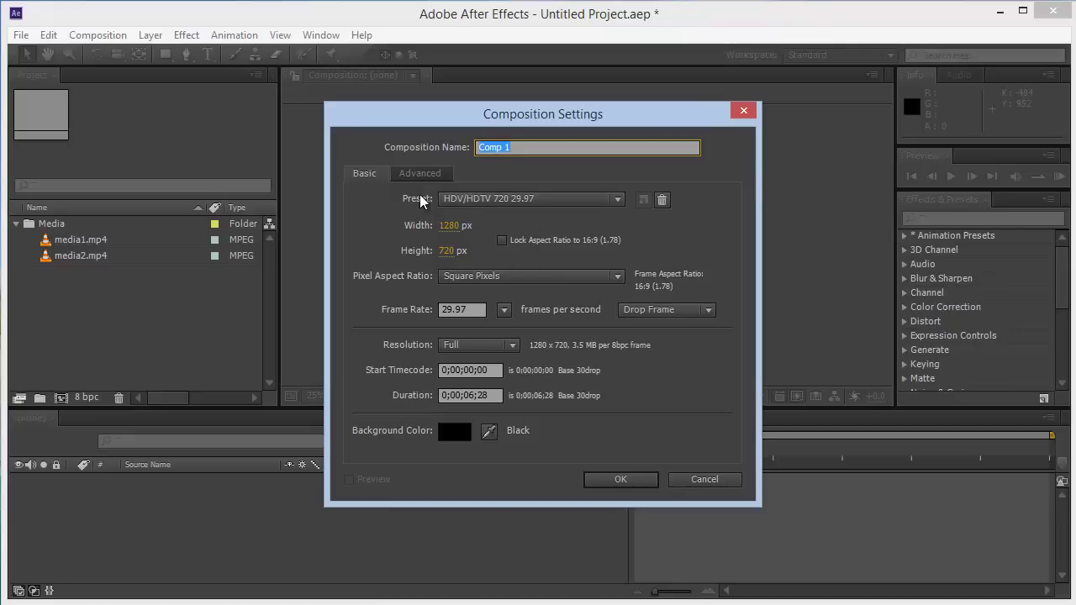
click(456, 198)
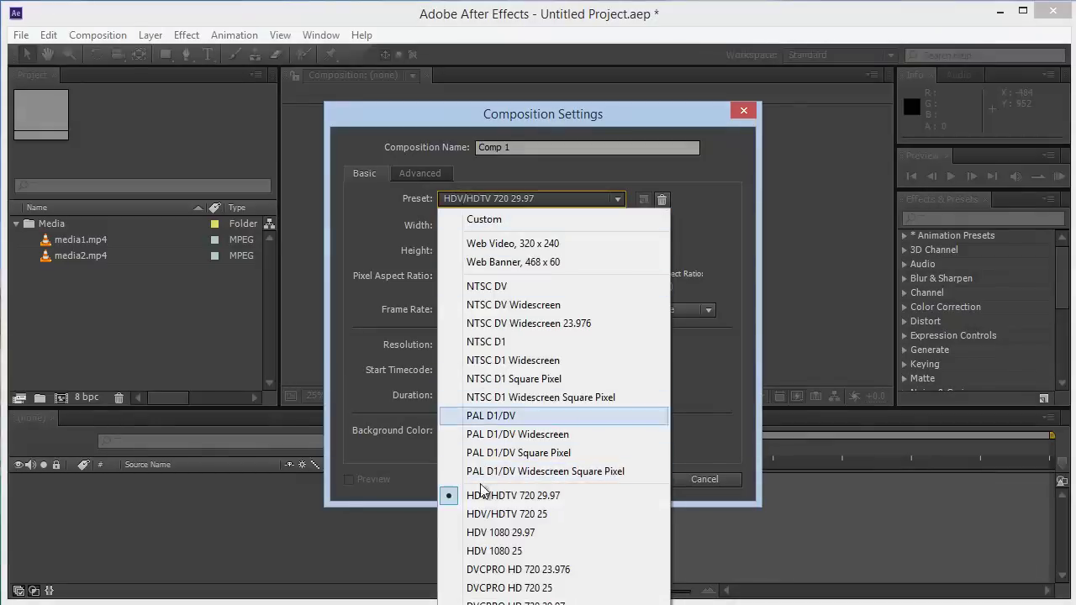
click(485, 115)
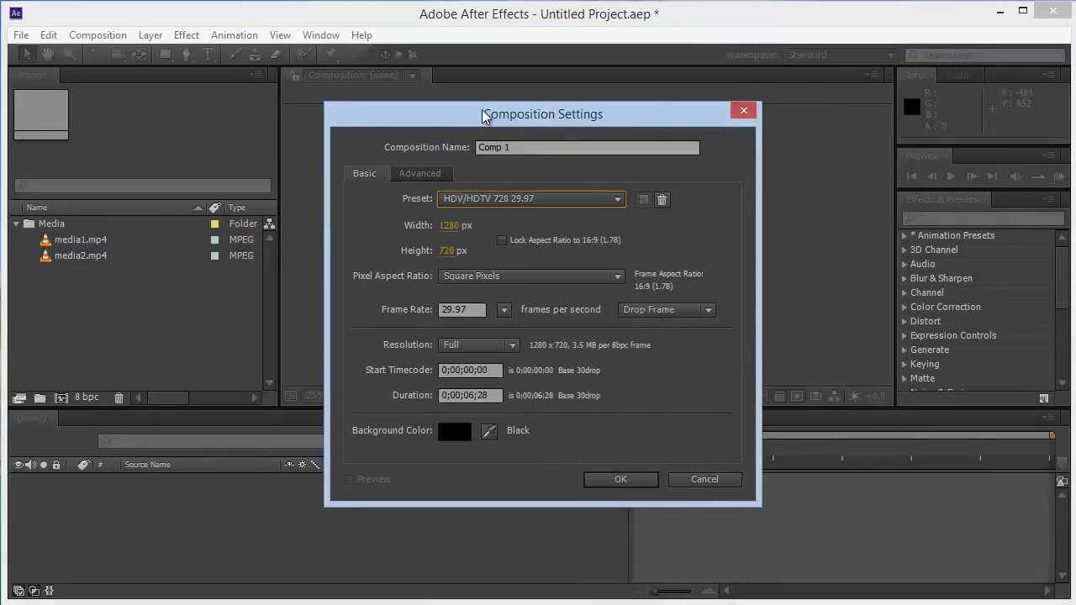
drag(457, 119, 434, 19)
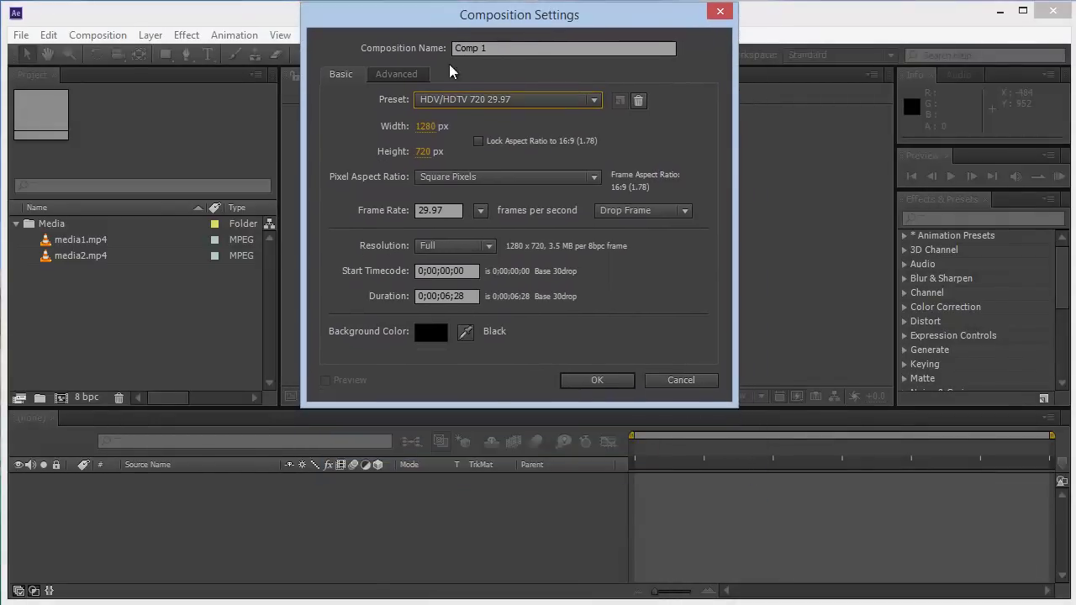
click(458, 100)
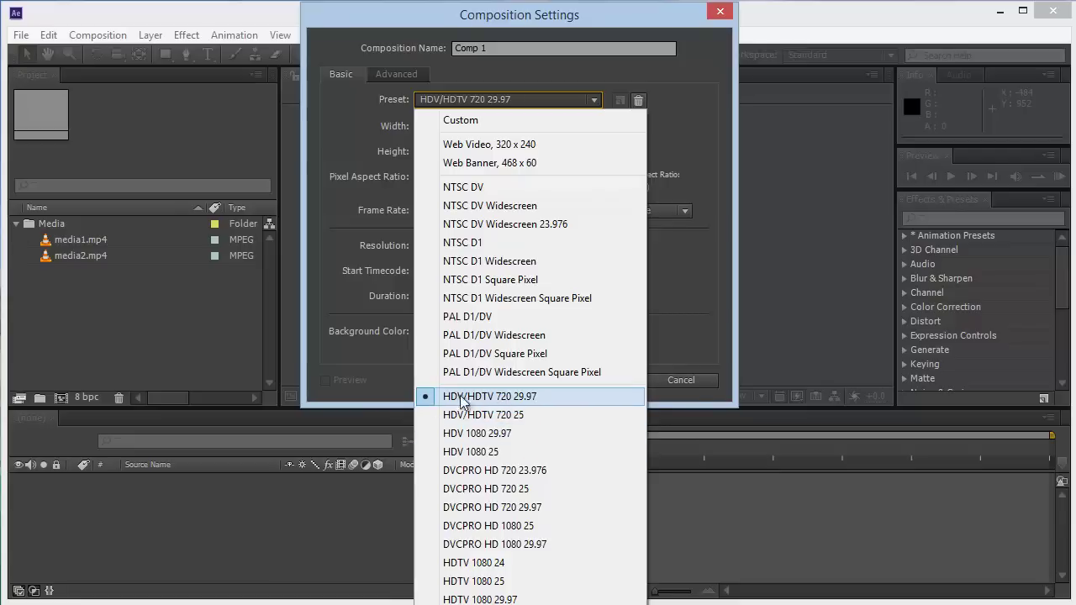
click(490, 401)
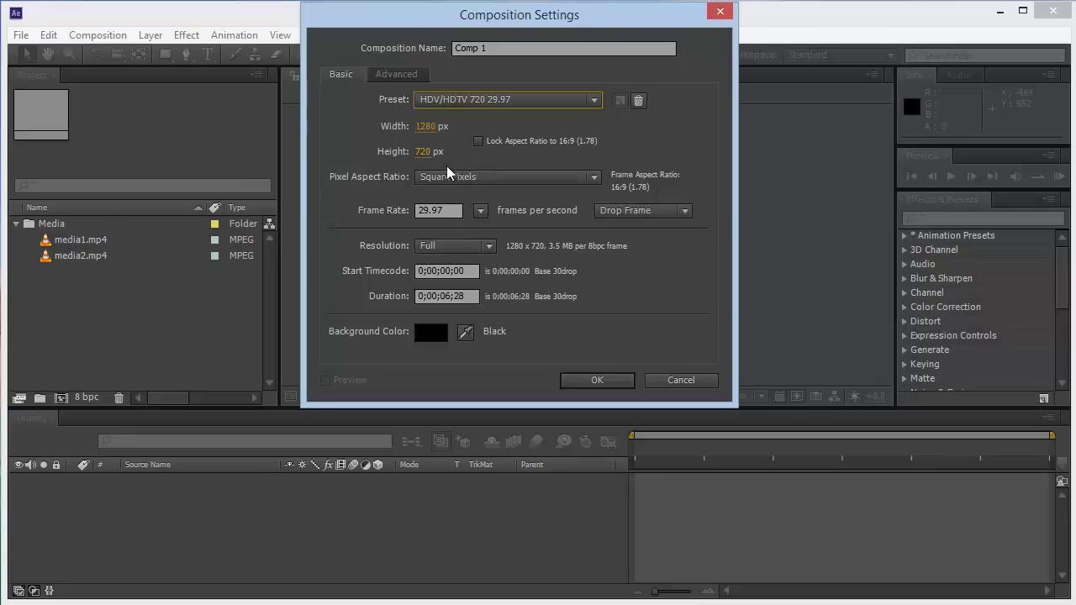
- Switch the preset to HDV/HDTV 720 25 and confirm the 25 fps frame rate
click(444, 209)
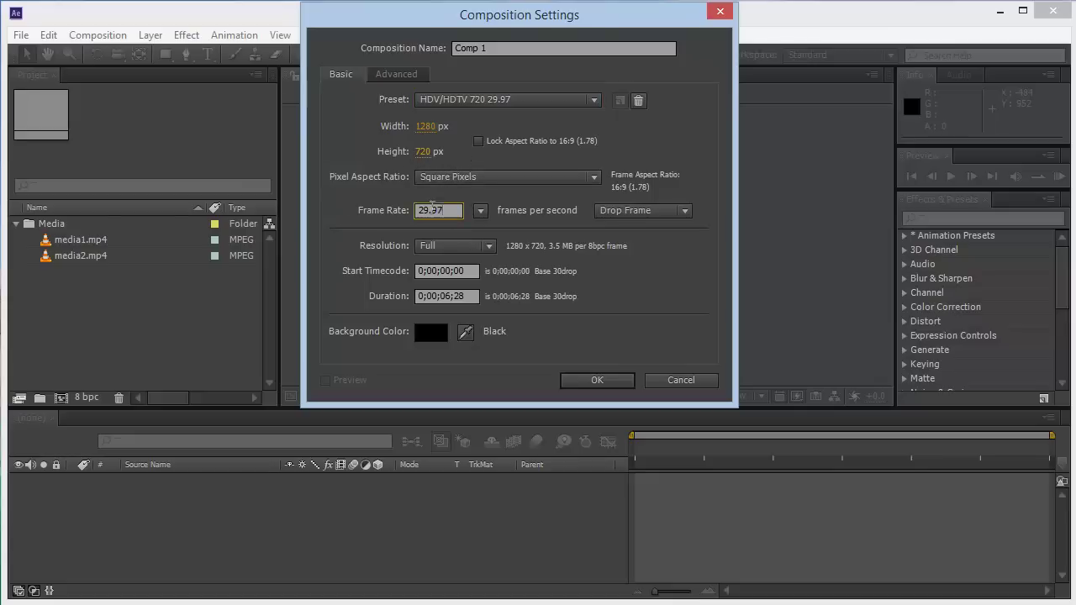
click(484, 106)
click(492, 415)
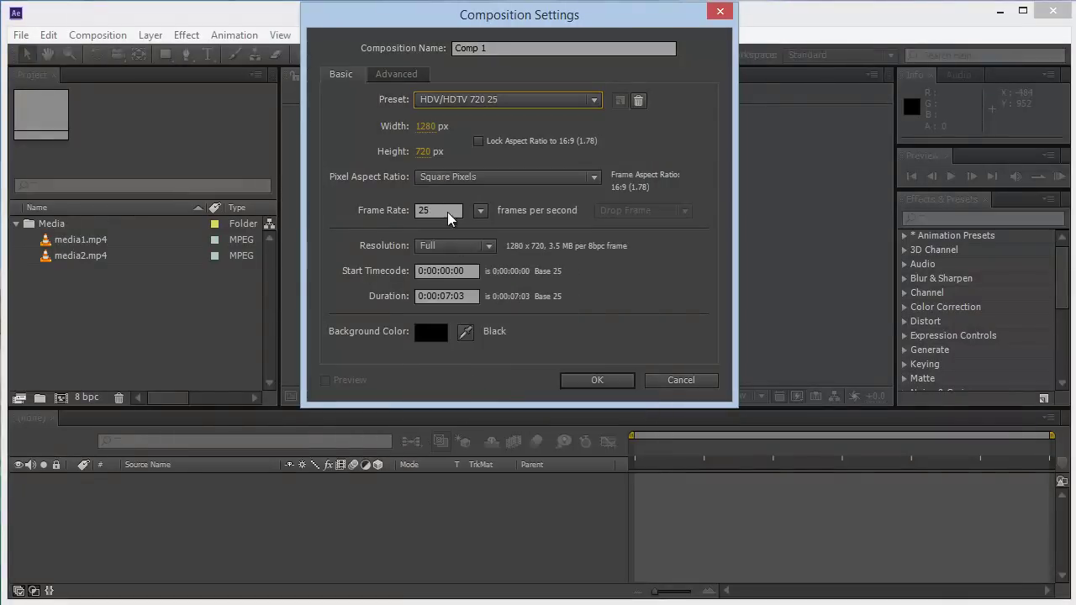
drag(454, 212, 411, 210)
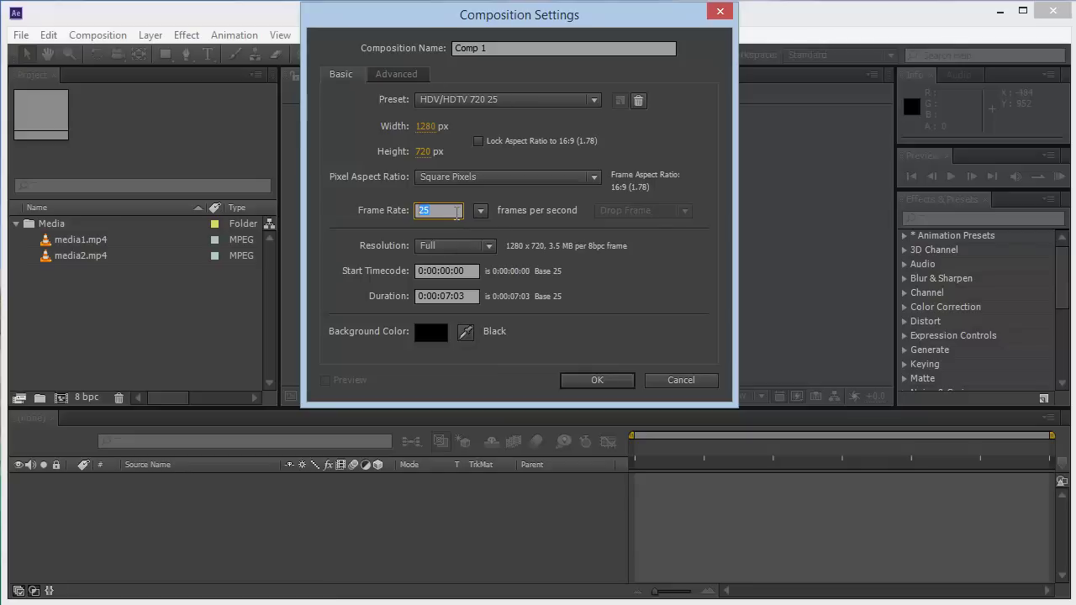
click(457, 212)
double_click(444, 213)
click(431, 178)
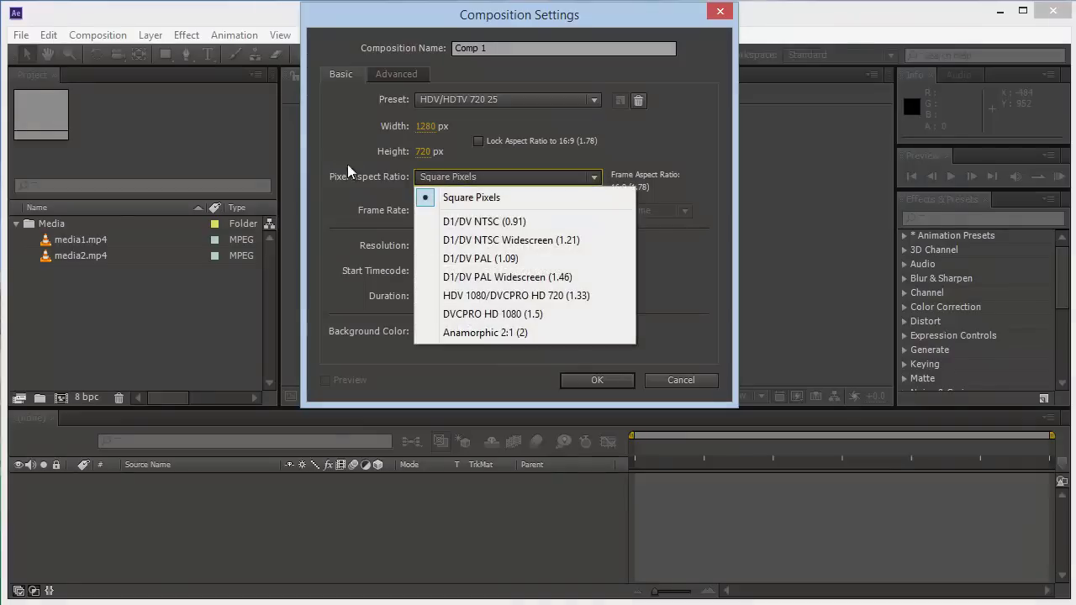
- Keep Square Pixels as the pixel aspect ratio and Full as the resolution
click(484, 198)
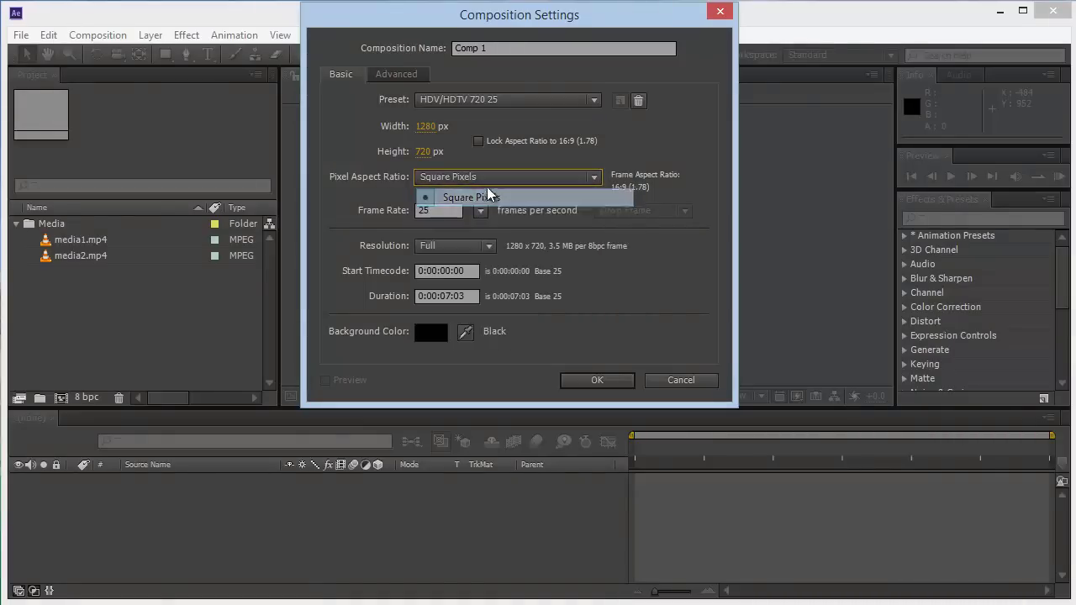
click(473, 179)
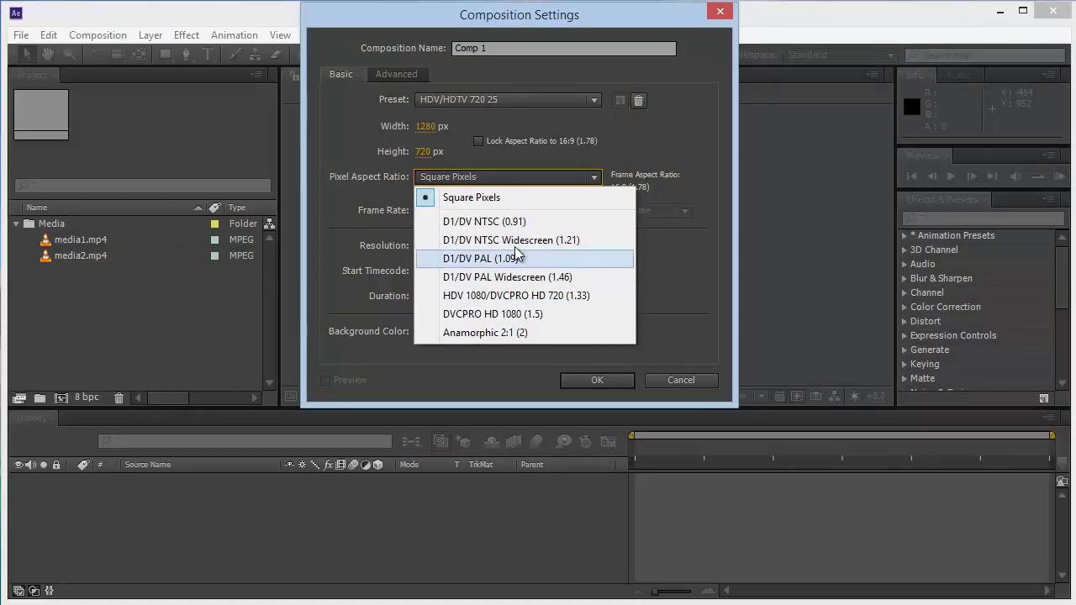
click(496, 198)
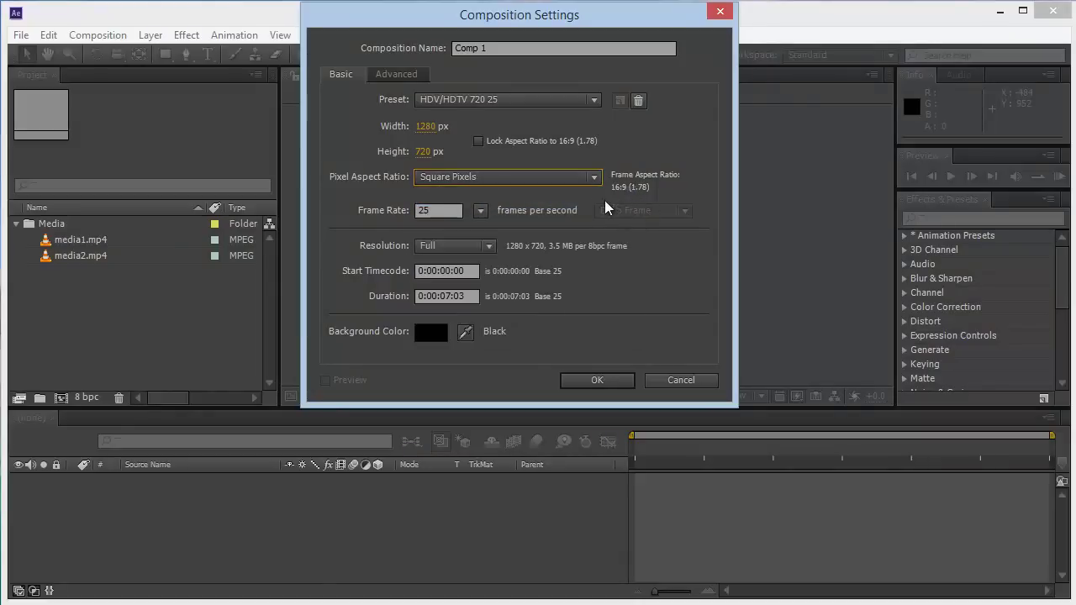
click(453, 248)
click(453, 245)
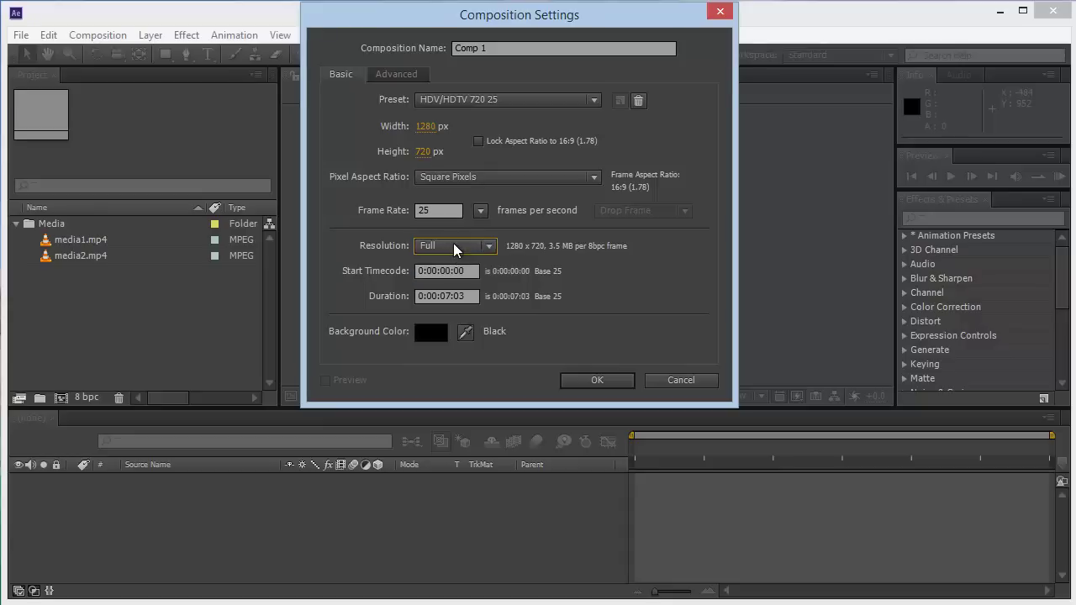
click(452, 244)
click(483, 248)
- Try Quarter resolution, then set the resolution back to Full
click(475, 249)
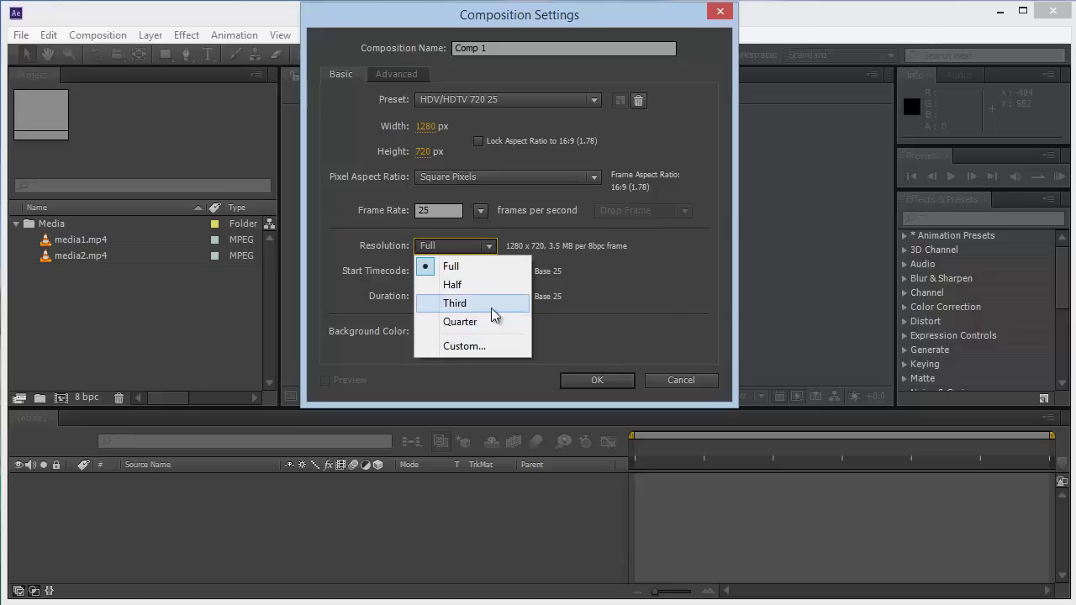
click(451, 266)
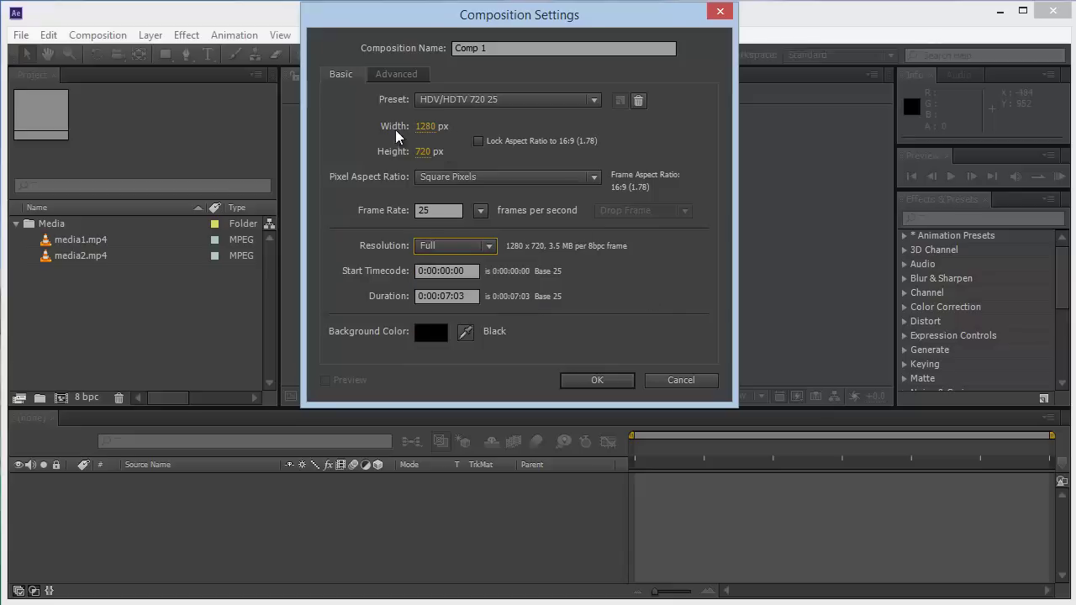
click(447, 246)
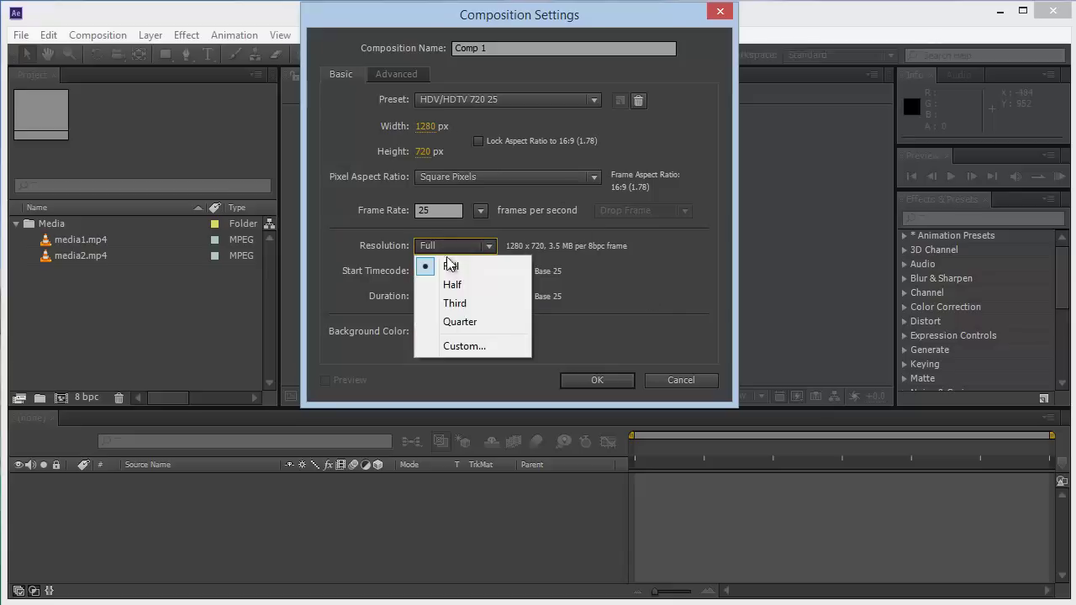
click(474, 320)
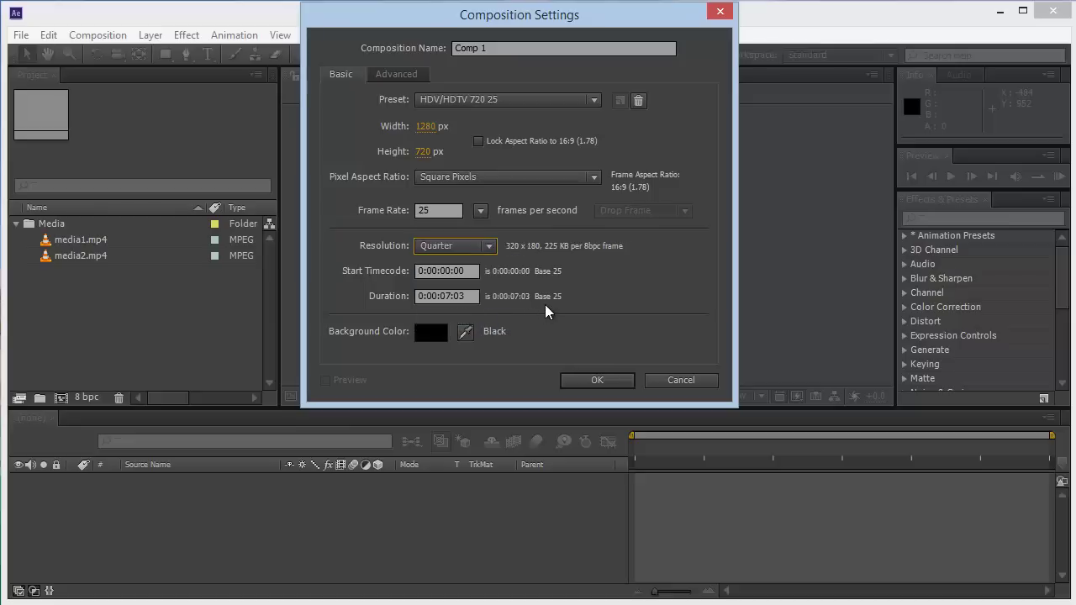
click(478, 244)
click(656, 285)
click(478, 244)
click(479, 262)
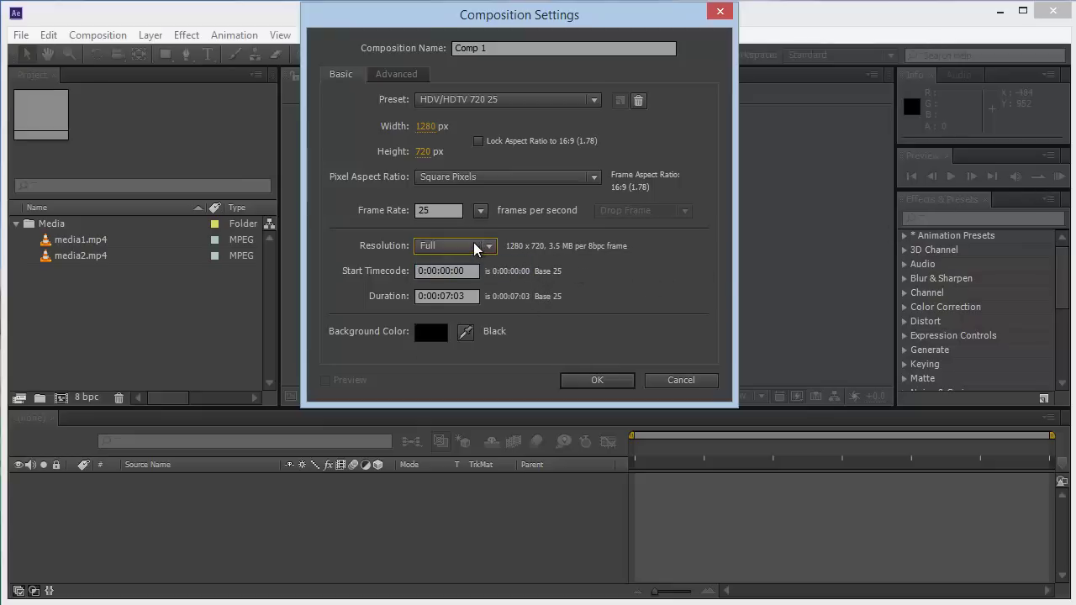
- Change the composition duration from 0:00:07:03 to 0:00:07:00
click(458, 298)
text(0)
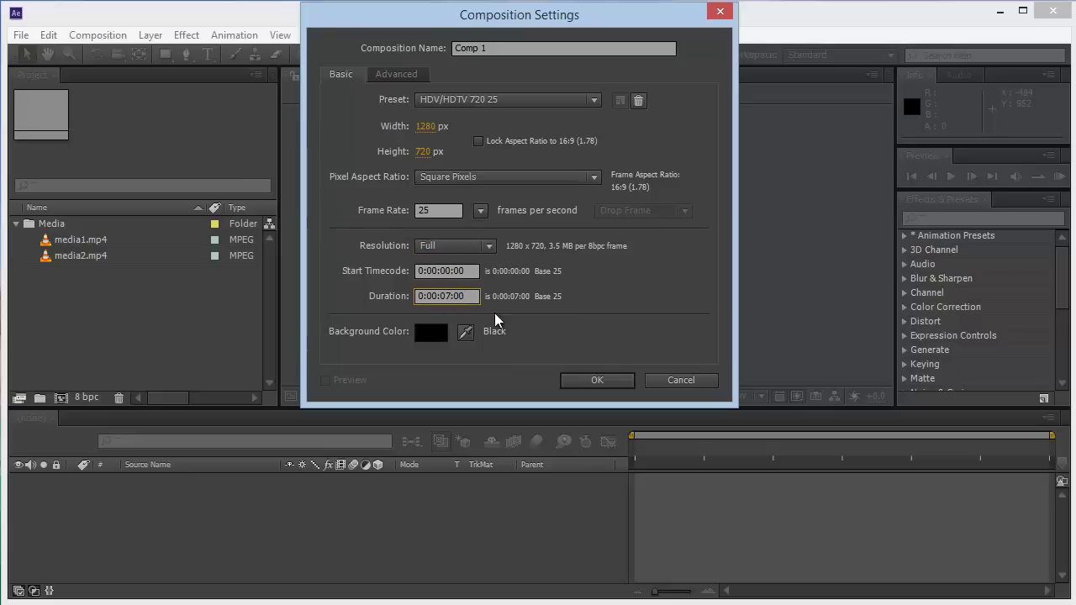
click(494, 312)
double_click(462, 298)
click(443, 296)
click(419, 297)
click(475, 295)
- Keep a black background and create the 1280 x 720, 25 fps Comp 1
click(438, 330)
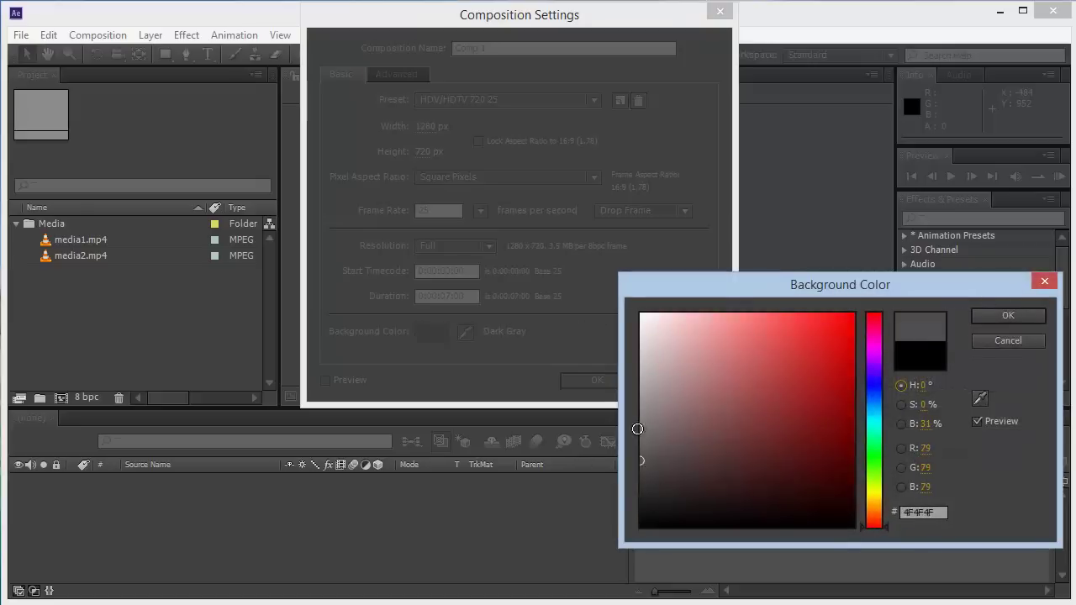
drag(751, 474, 548, 583)
click(1007, 316)
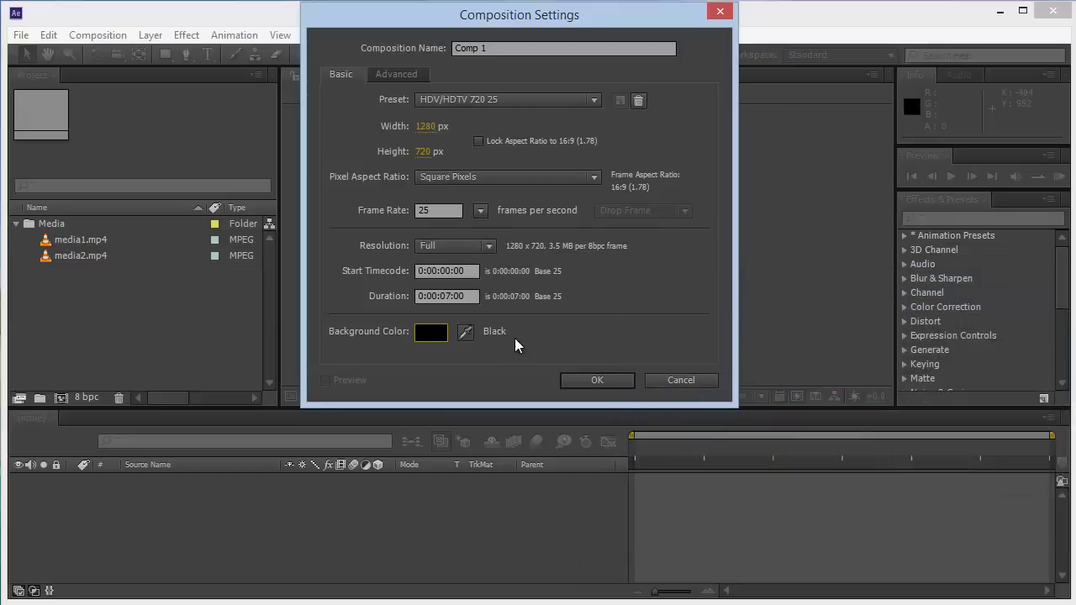
click(568, 379)
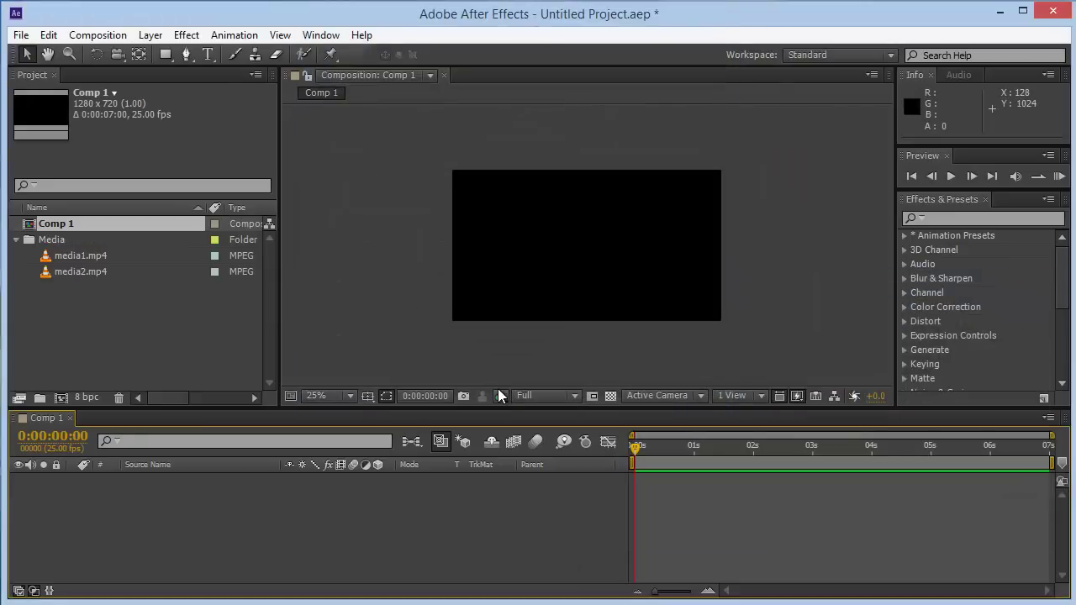
- Collapse the Media folder and choose Rename for Comp 1 in the Project panel
click(16, 239)
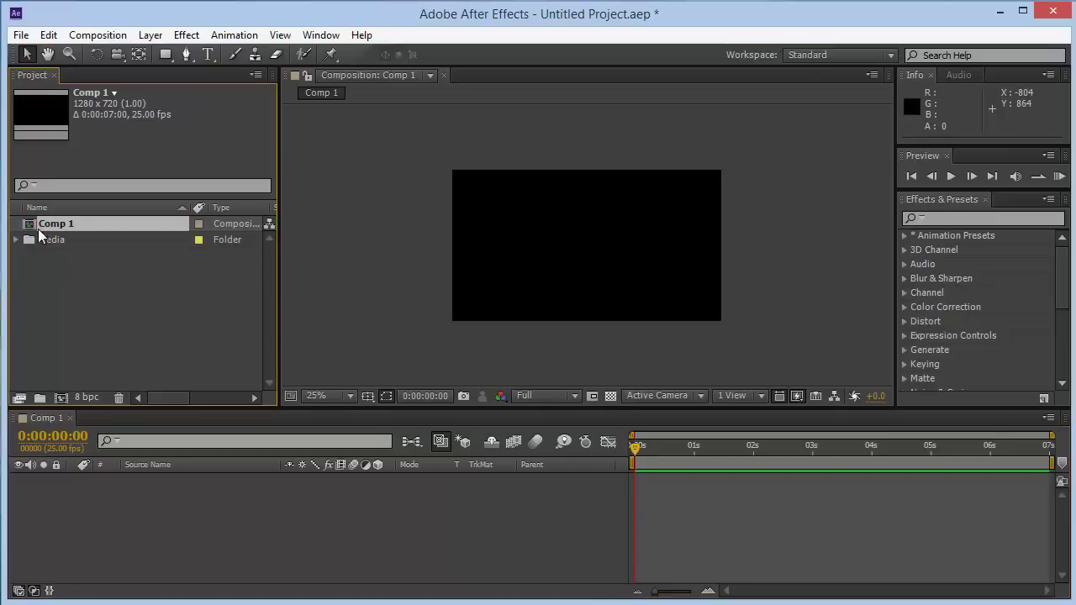
right_click(61, 225)
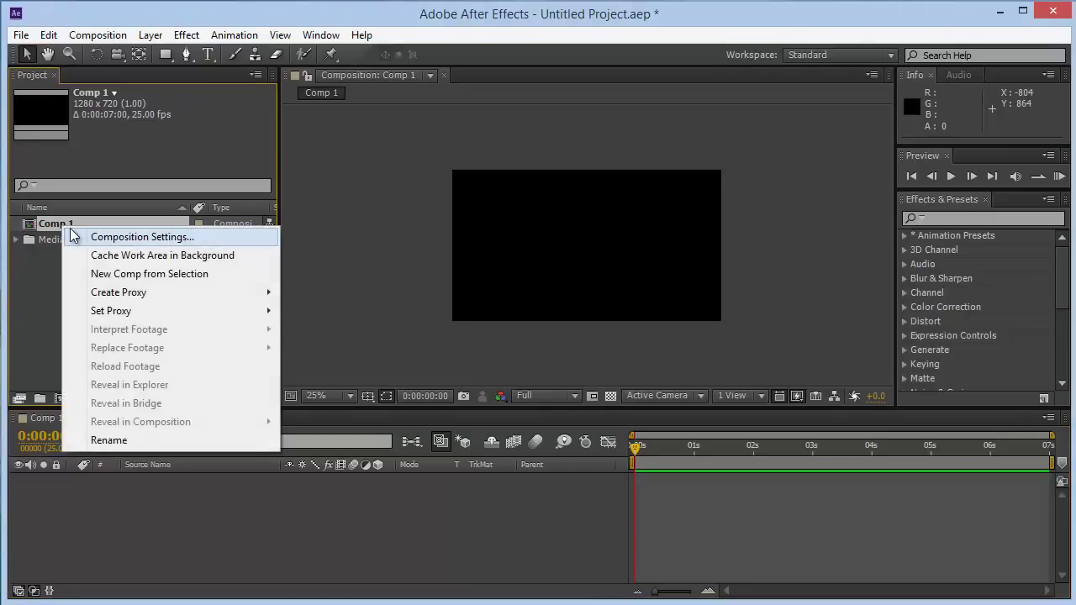
click(109, 440)
click(88, 319)
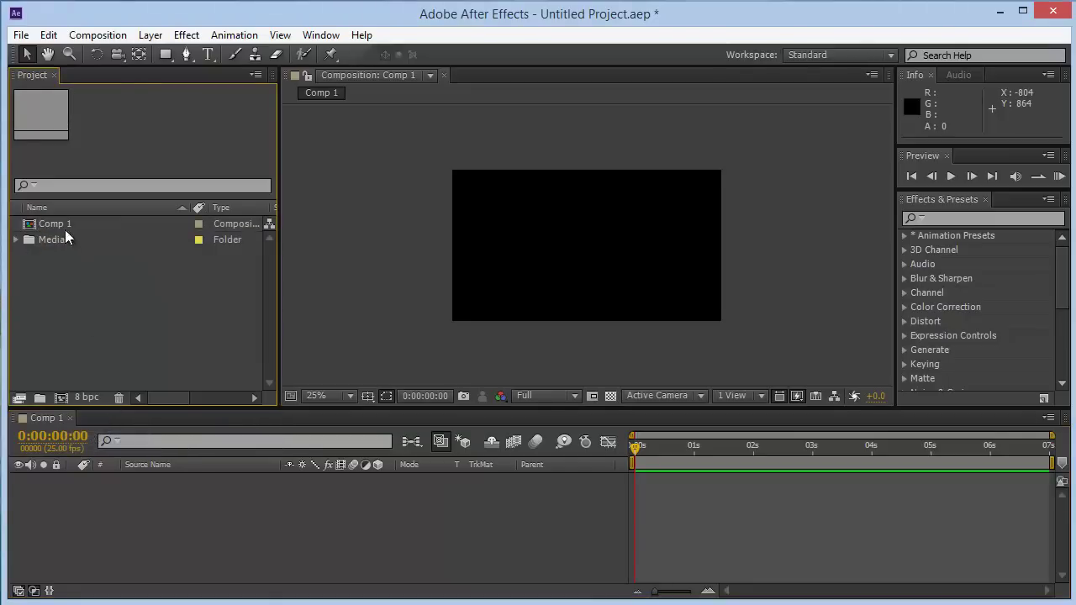
click(65, 229)
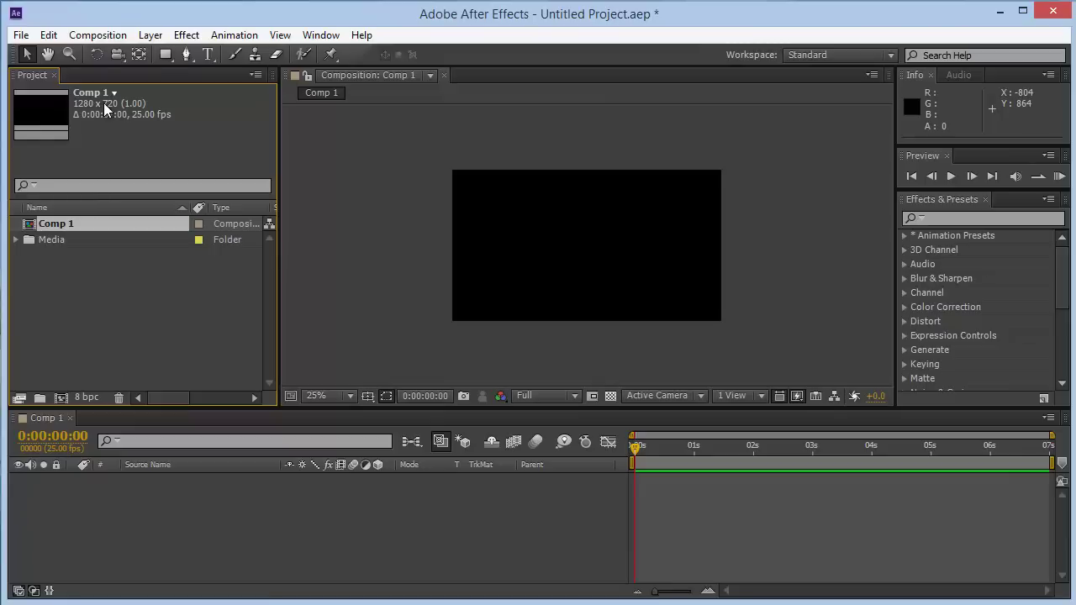
click(106, 35)
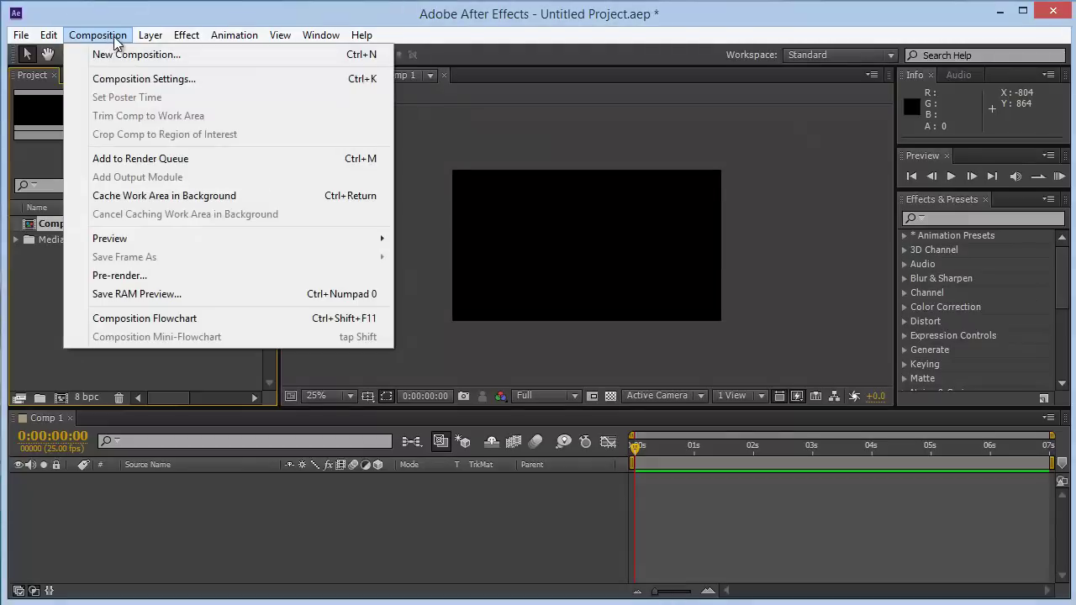
click(139, 79)
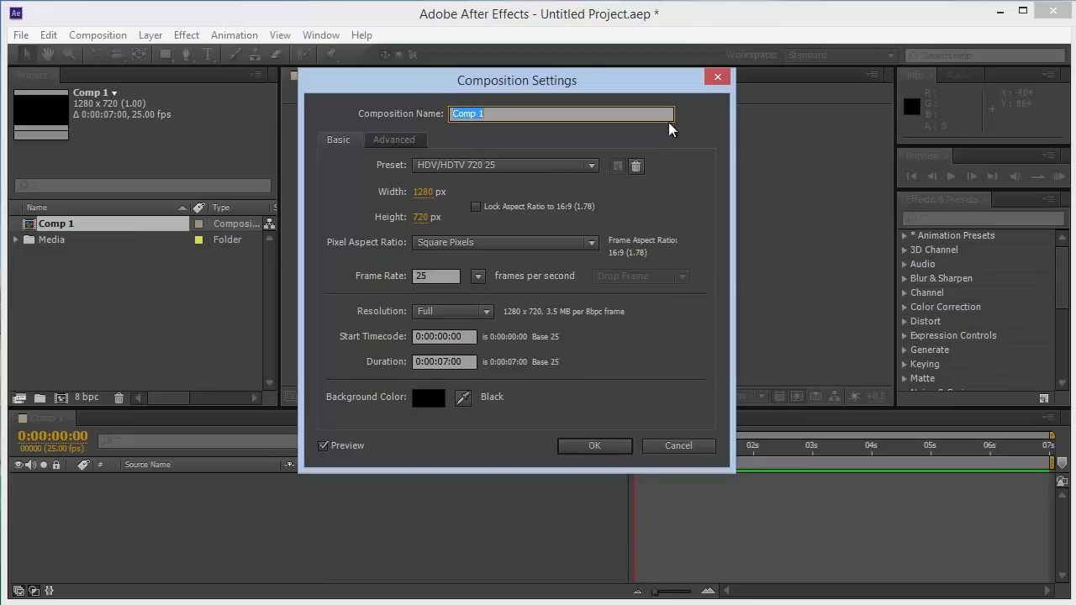
click(717, 78)
click(172, 254)
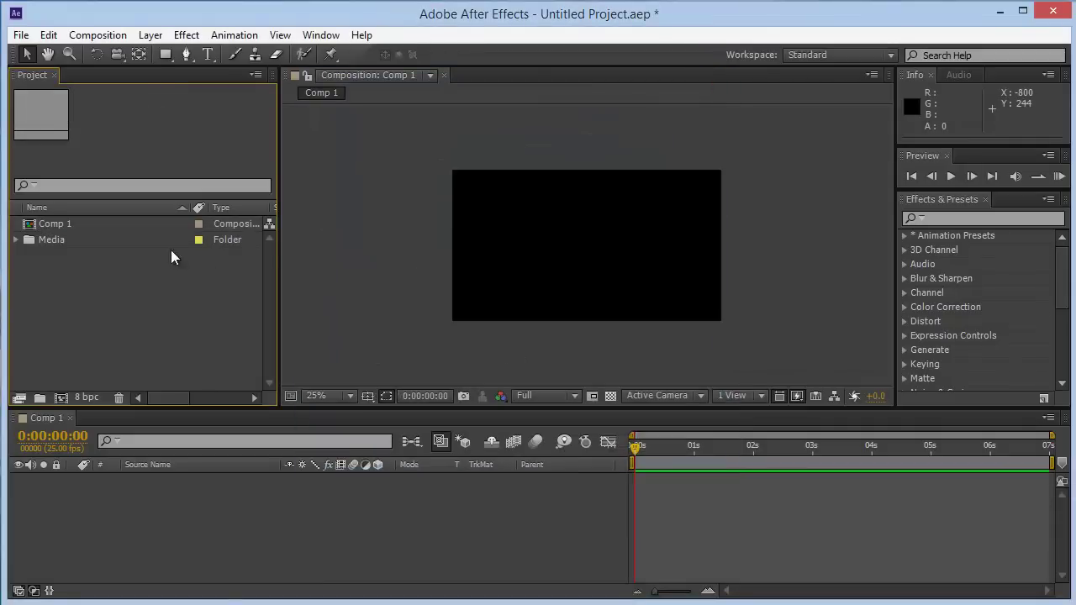
click(150, 226)
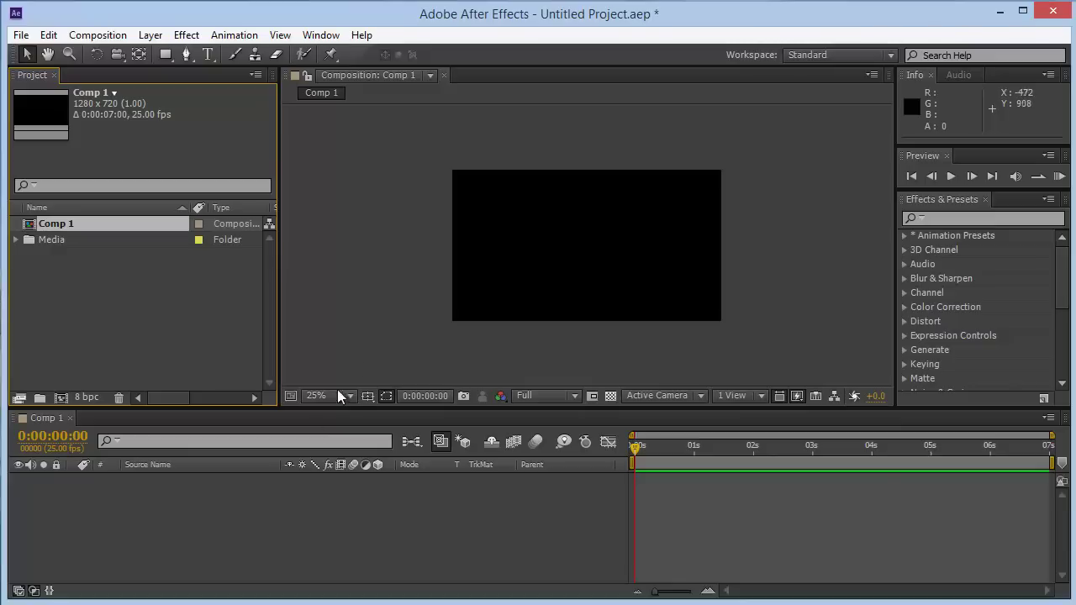
click(455, 491)
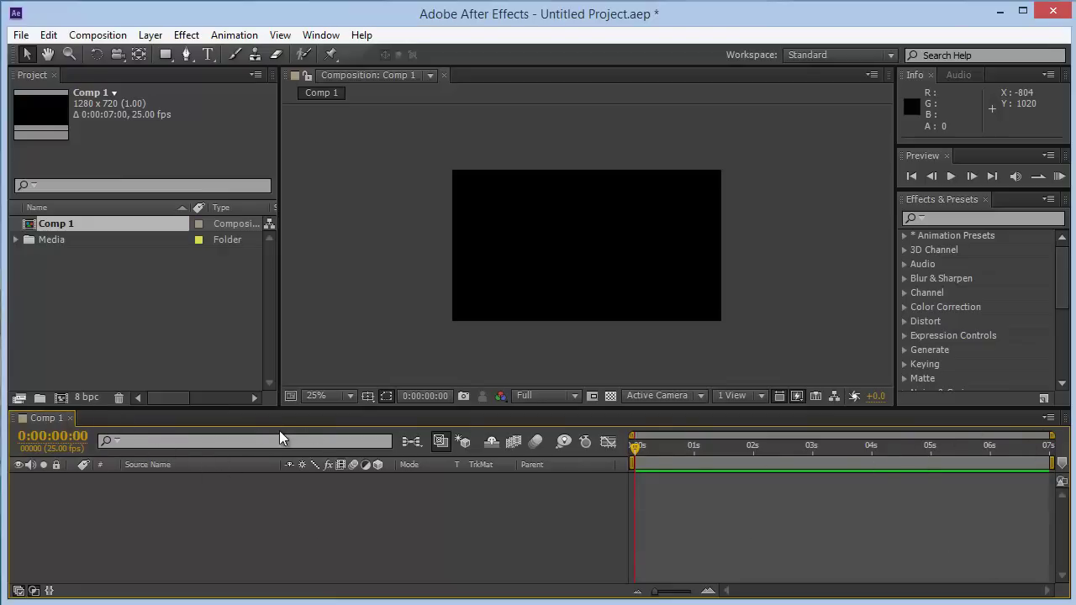
click(206, 316)
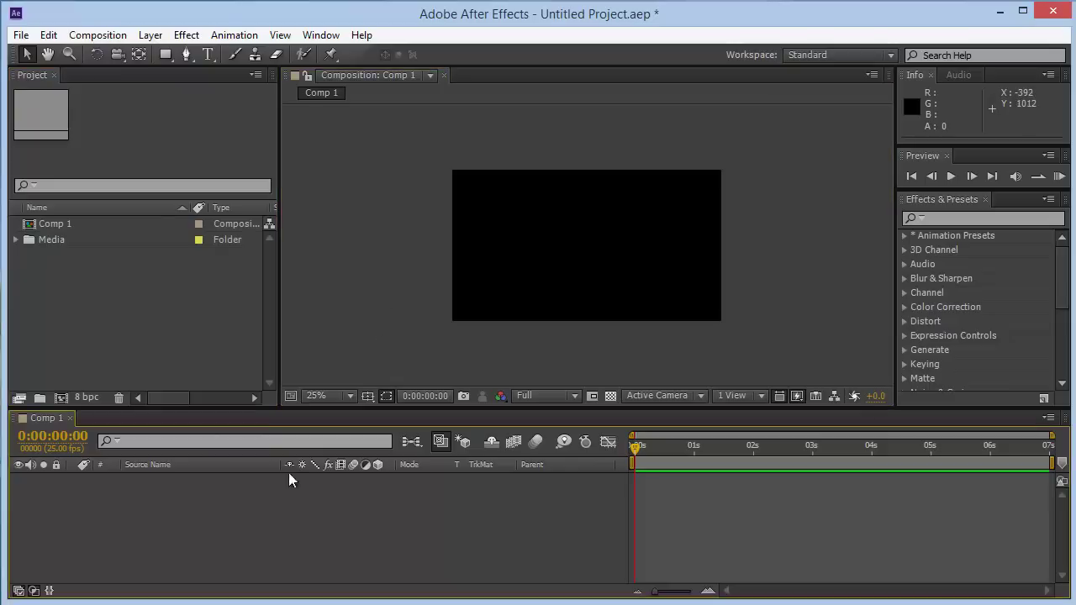
click(374, 342)
click(310, 469)
click(386, 335)
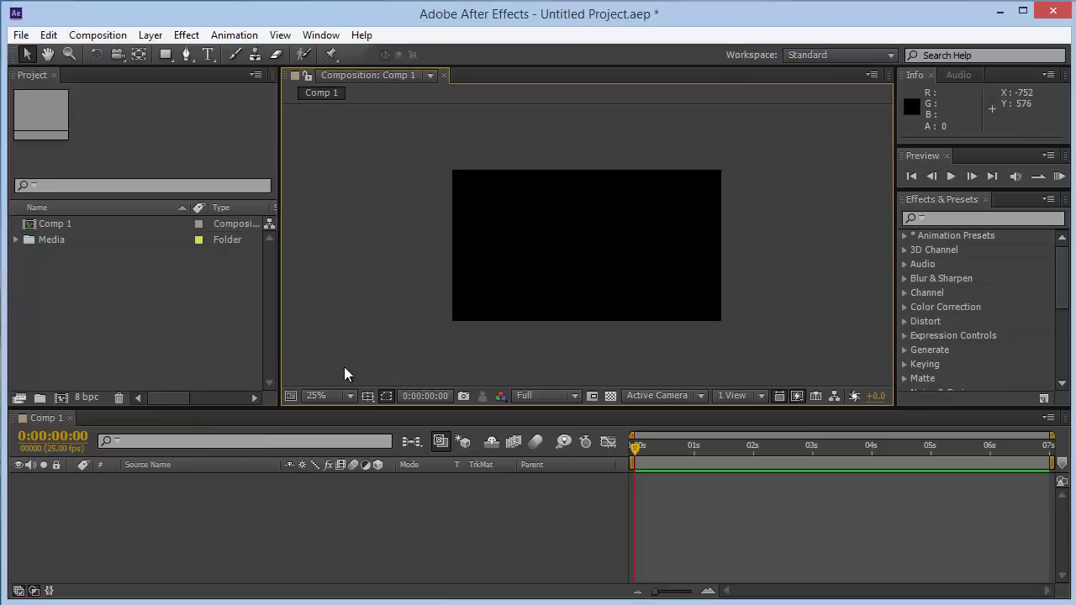
click(342, 507)
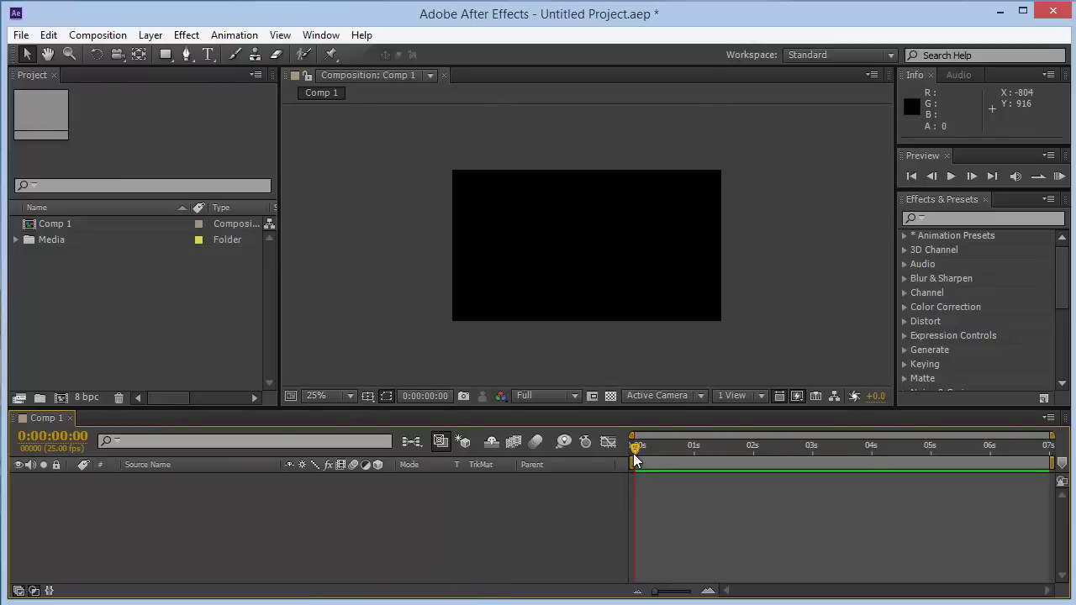
- Scrub the current-time indicator through Comp 1 to its last frame, 0:00:06:24
click(618, 235)
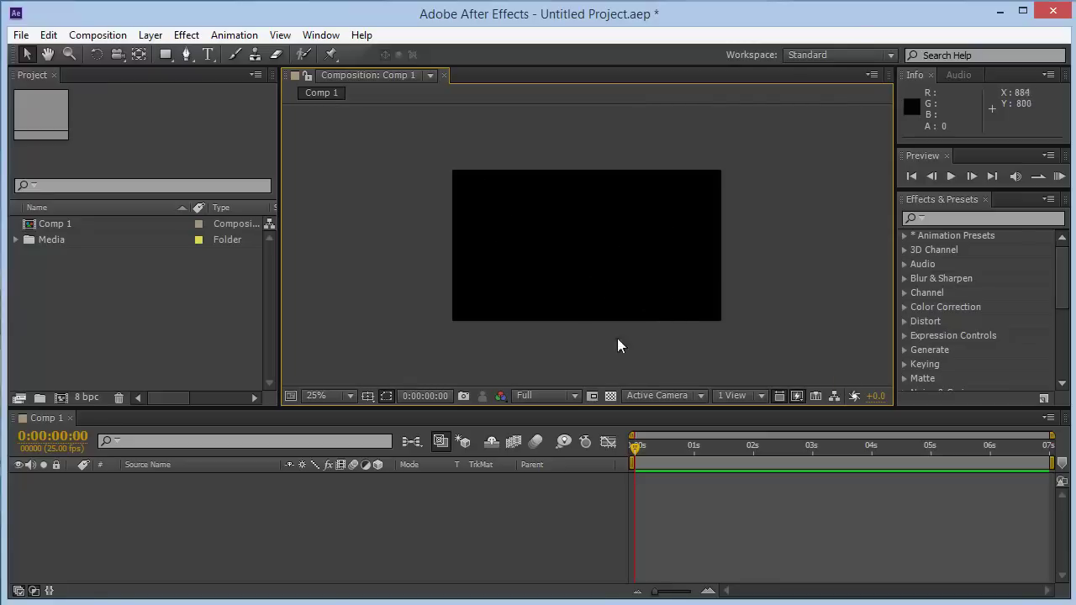
drag(634, 447, 670, 448)
click(672, 448)
drag(653, 450, 777, 466)
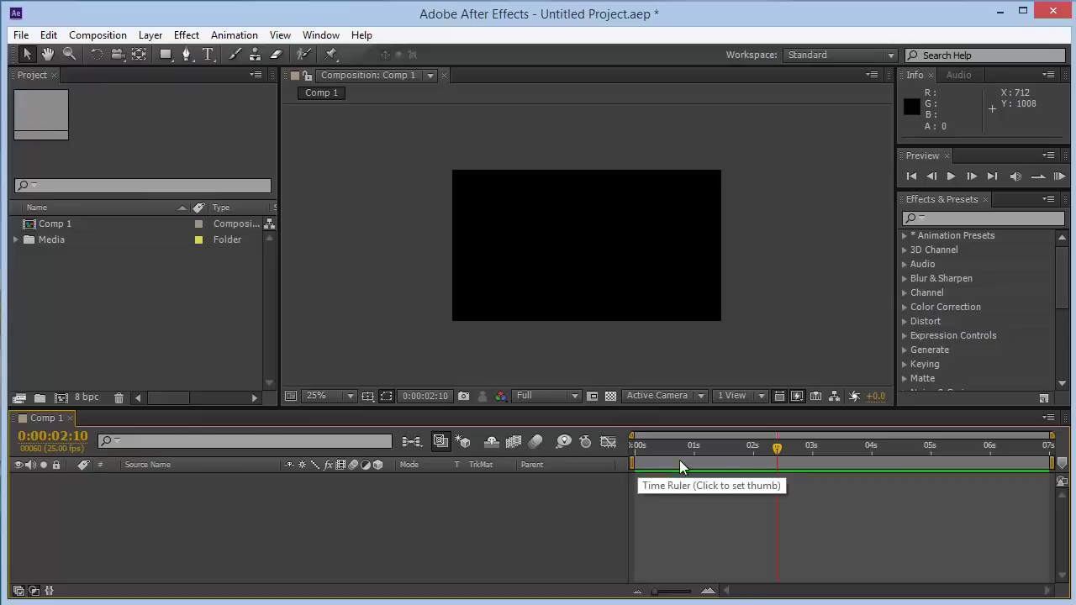
mouse_move(775, 453)
mouse_down()
mouse_move(678, 456)
mouse_move(966, 454)
mouse_move(989, 469)
mouse_move(629, 467)
mouse_up()
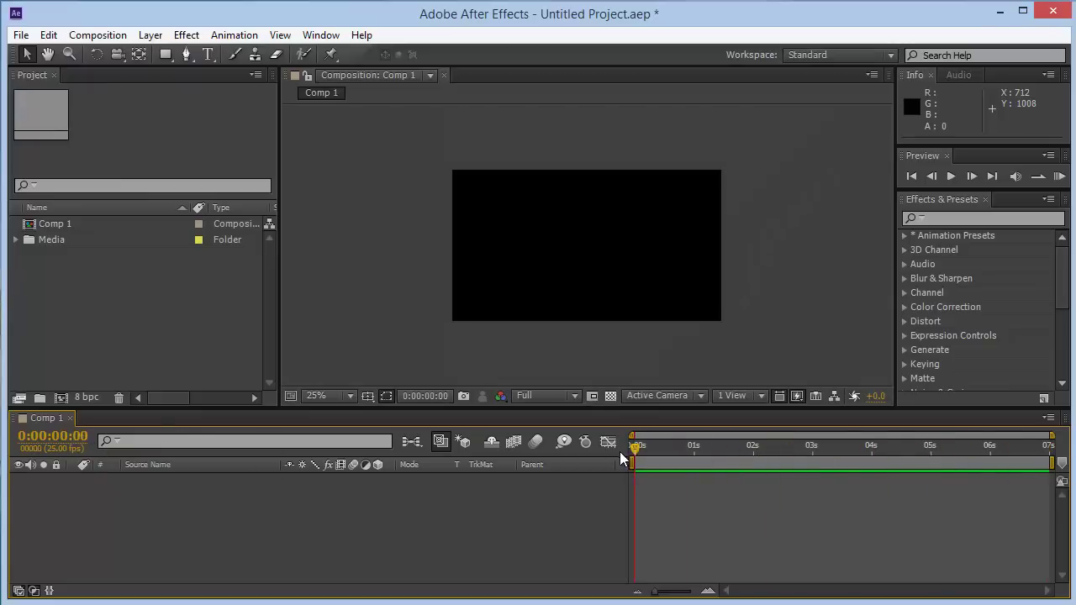
drag(716, 445, 1047, 449)
- Zoom the viewer between 50% and 25%, then check the preview resolution stays Full
click(663, 197)
key(period)
key(period)
key(comma)
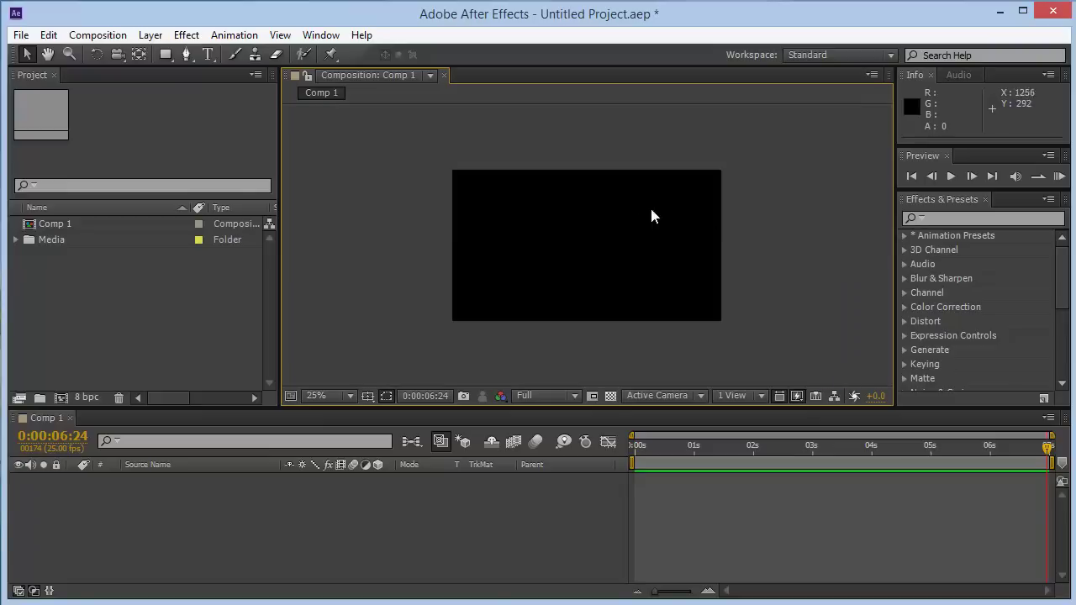
key(period)
key(comma)
scroll(646, 279, up, 2)
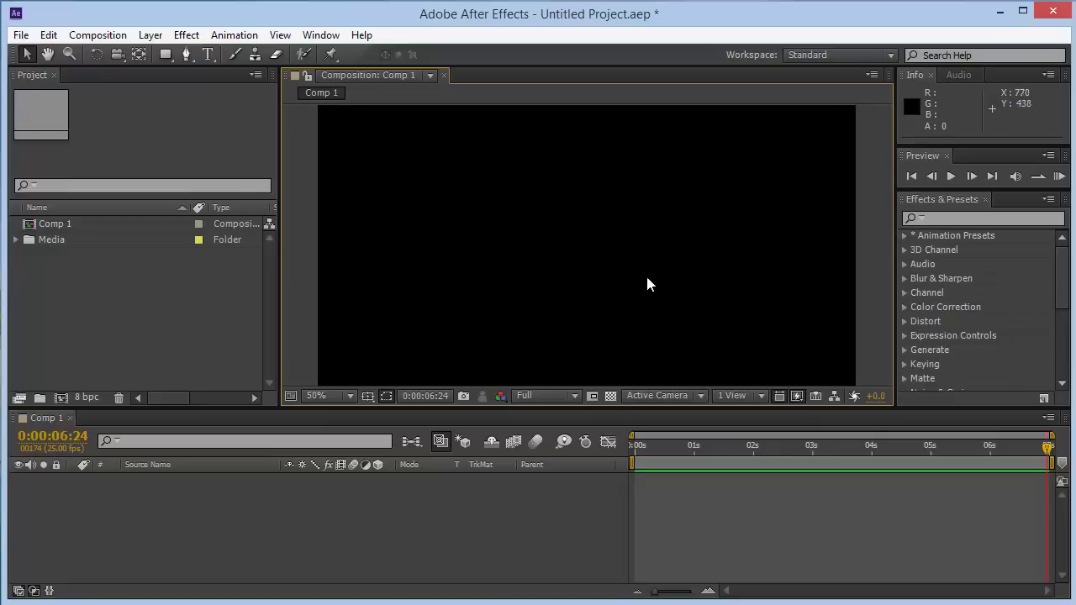
scroll(639, 284, down, 2)
scroll(639, 284, up, 2)
scroll(639, 284, up, 3)
scroll(637, 279, down, 4)
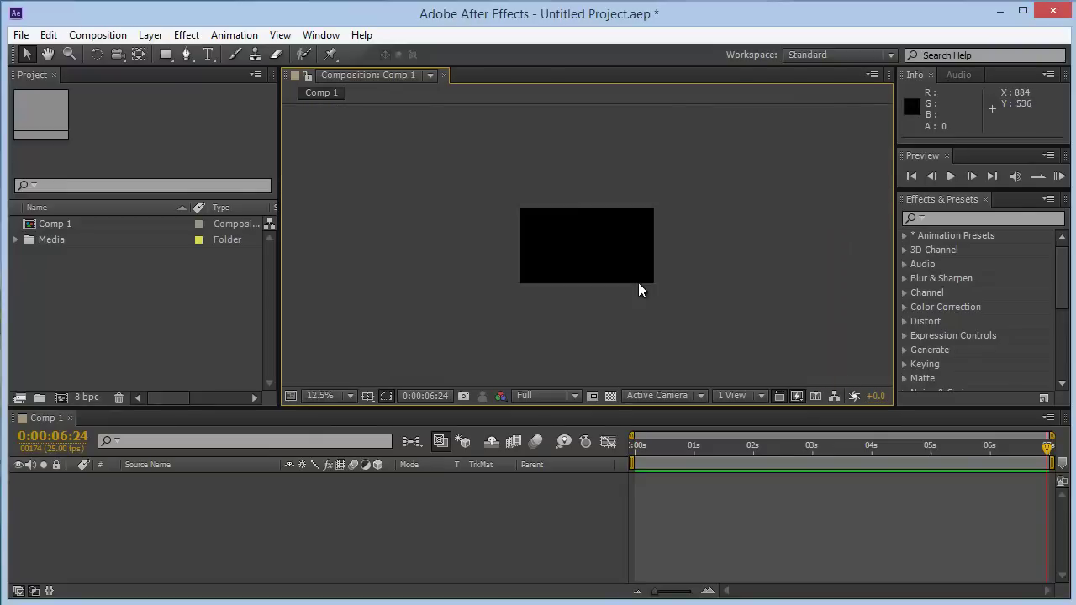
scroll(638, 282, up, 3)
scroll(638, 279, down, 2)
scroll(636, 281, down, 1)
scroll(635, 285, up, 1)
scroll(635, 285, up, 2)
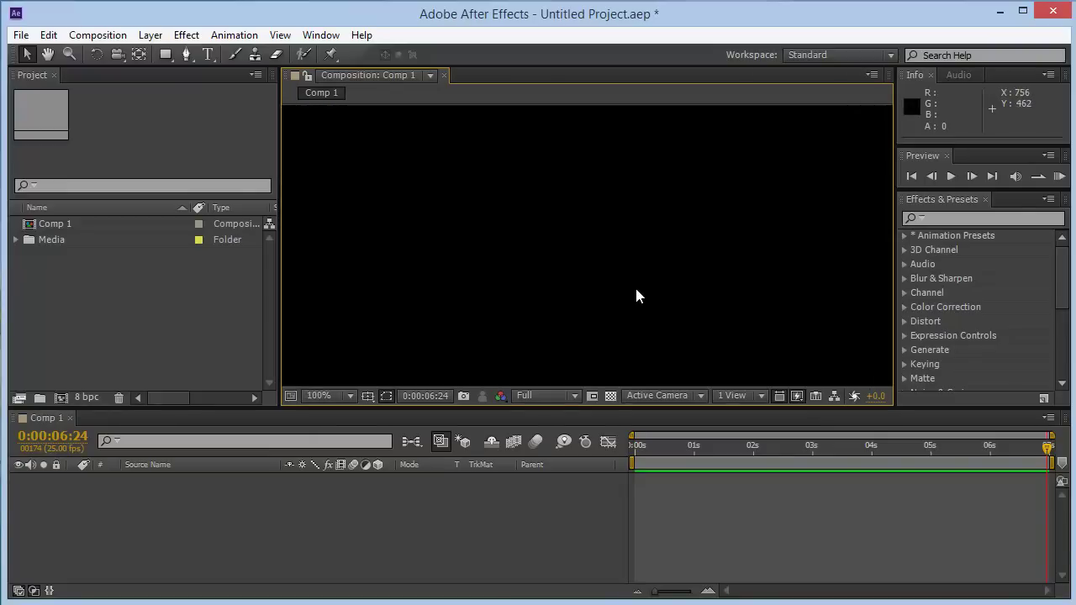
scroll(635, 285, down, 1)
click(562, 395)
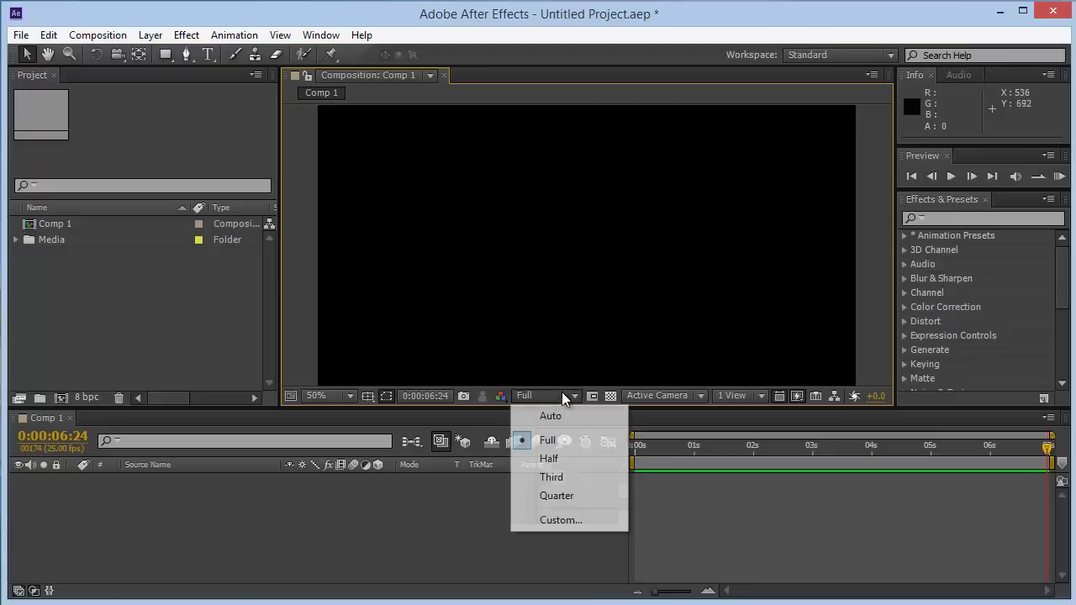
click(557, 442)
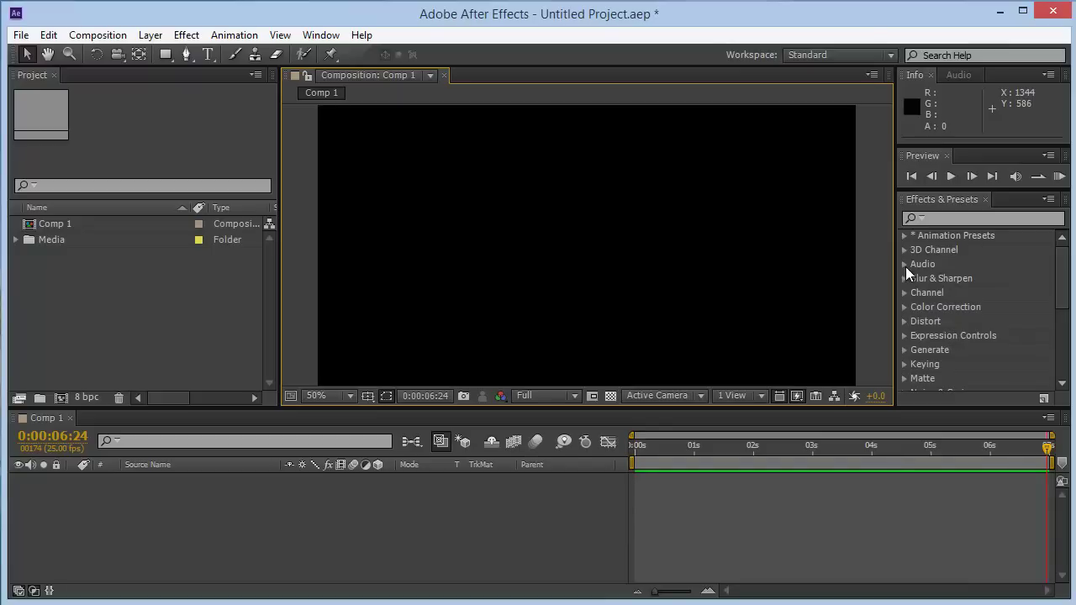
click(952, 118)
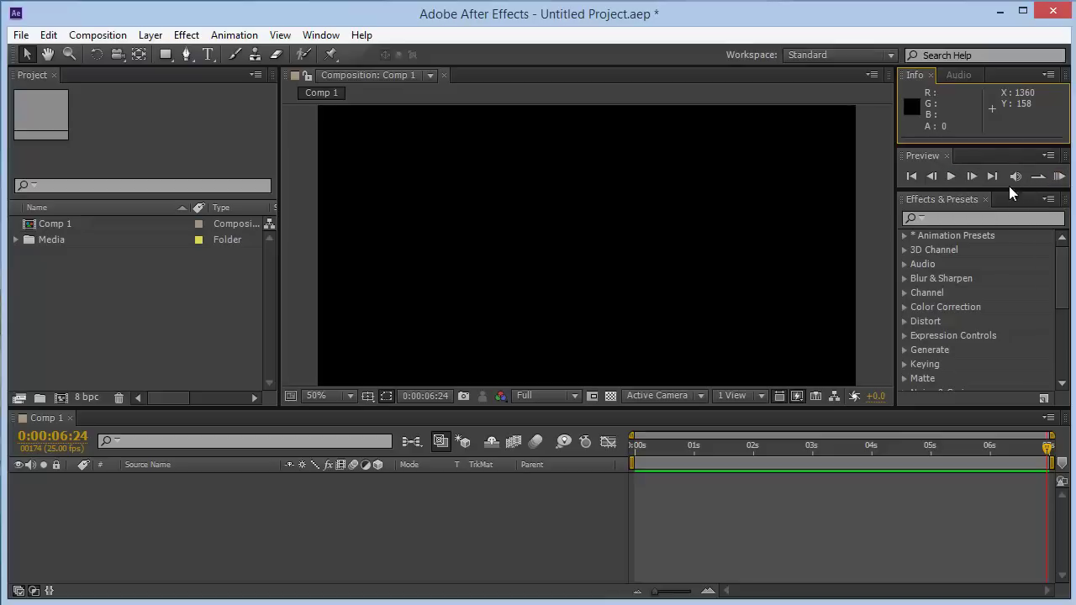
click(924, 218)
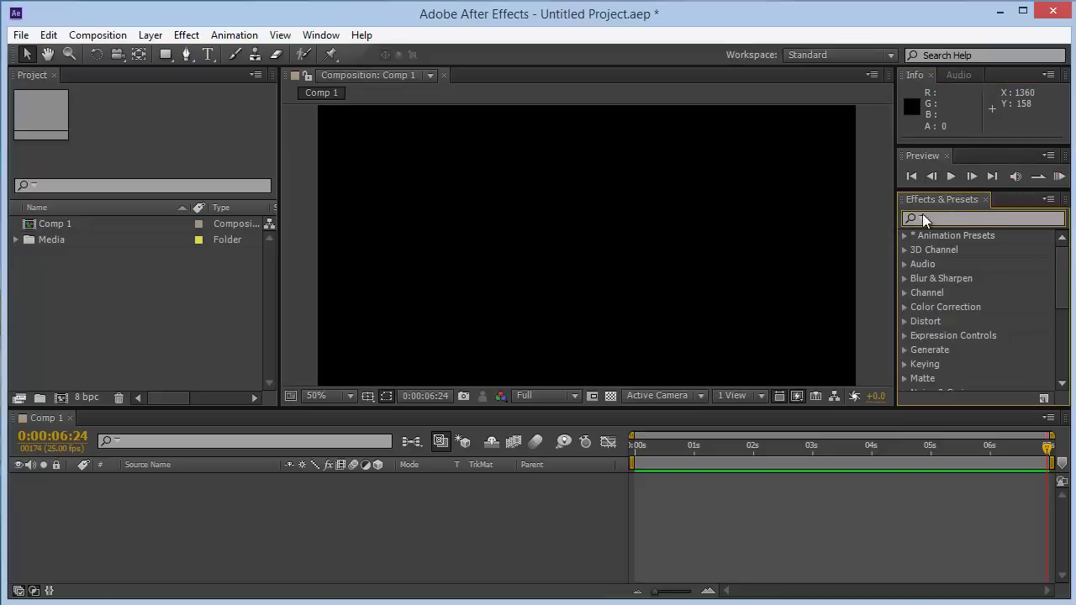
scroll(967, 280, down, 5)
scroll(968, 319, up, 5)
scroll(976, 278, down, 5)
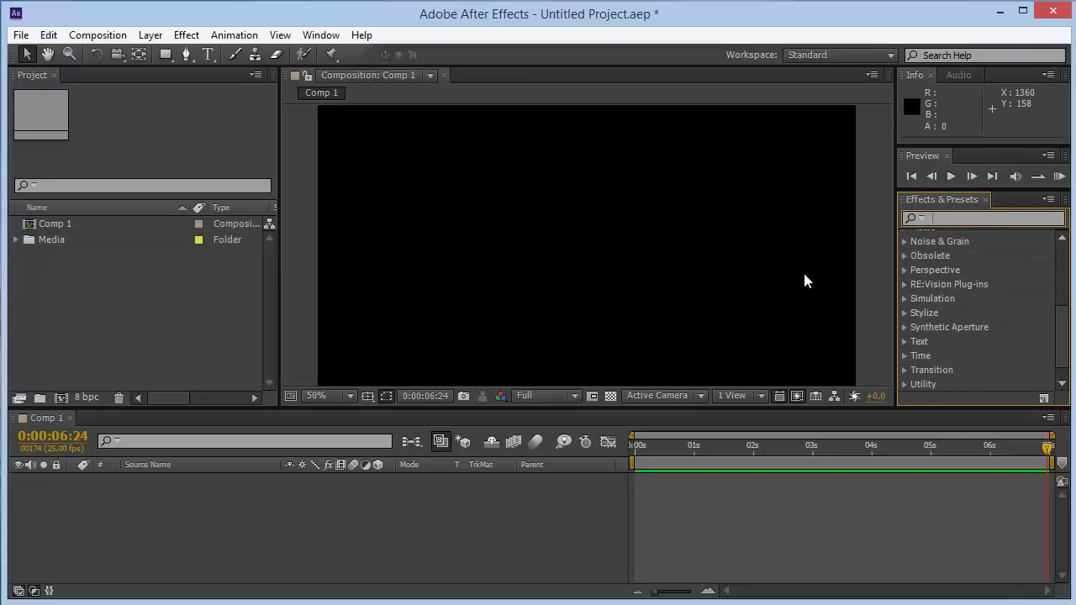
- Browse the Effect menu, toggle the Tracker panel on and off, then request a Standard workspace reset
click(189, 34)
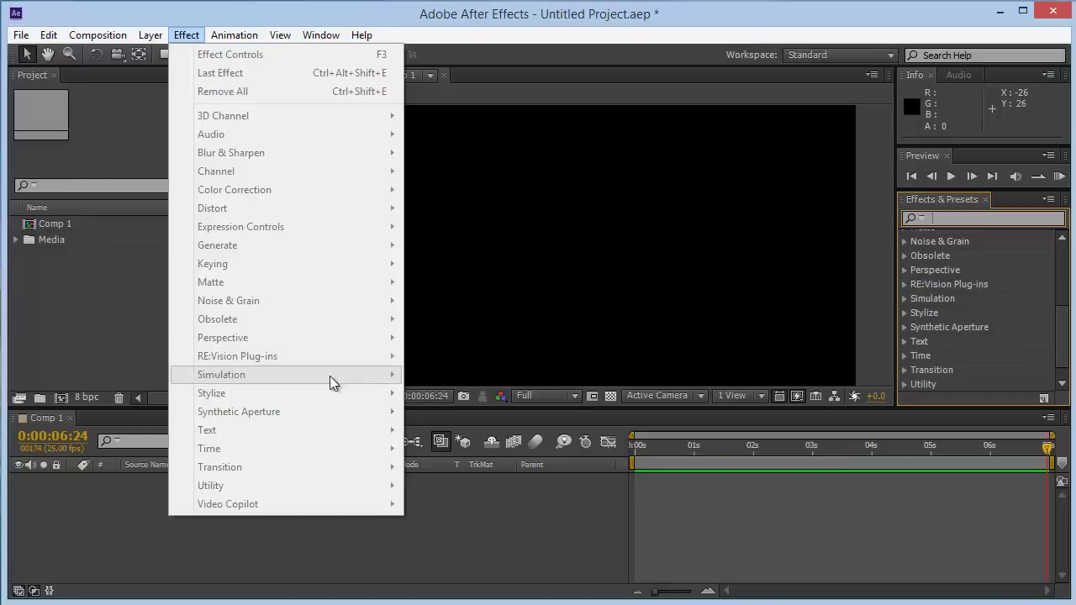
click(900, 184)
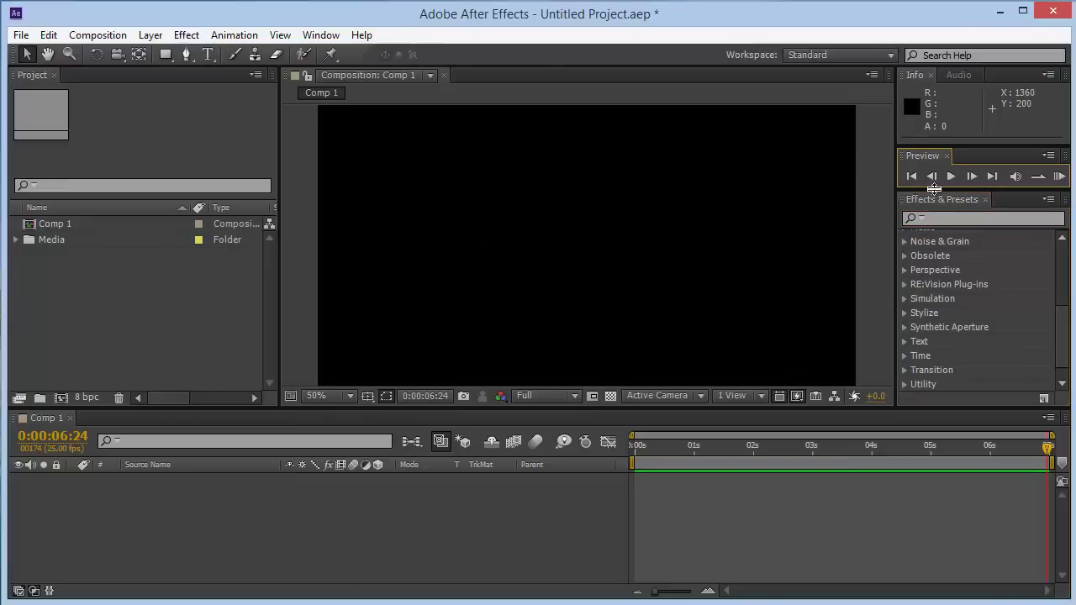
click(326, 36)
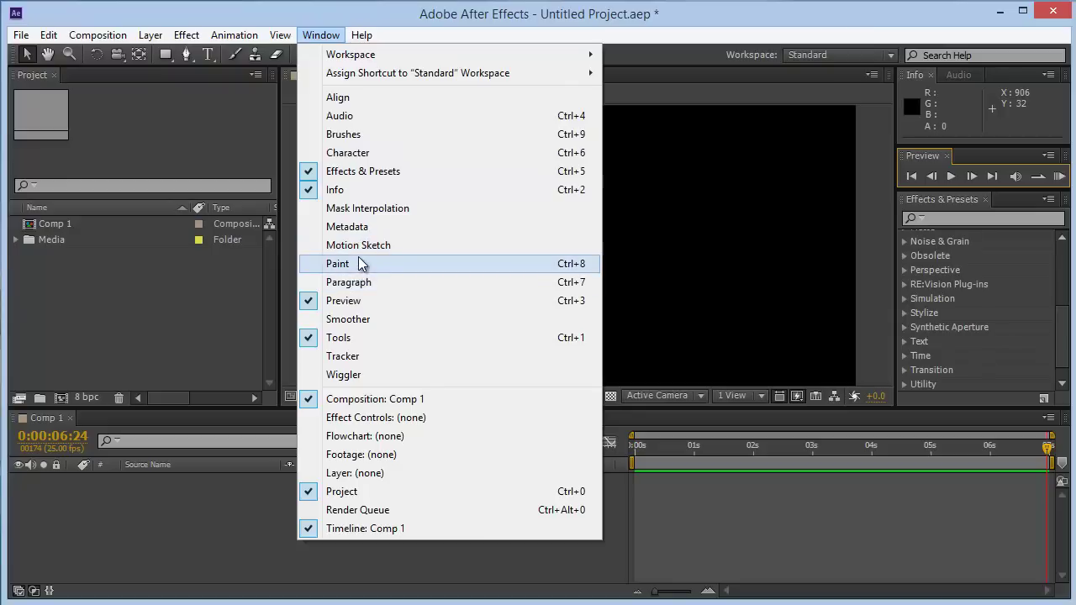
click(356, 360)
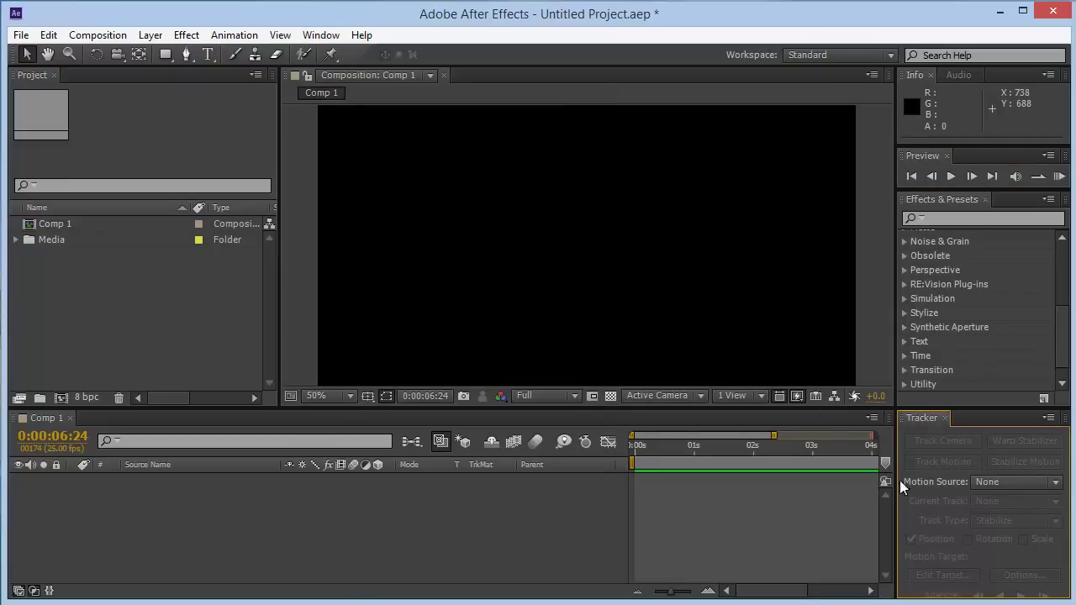
click(335, 38)
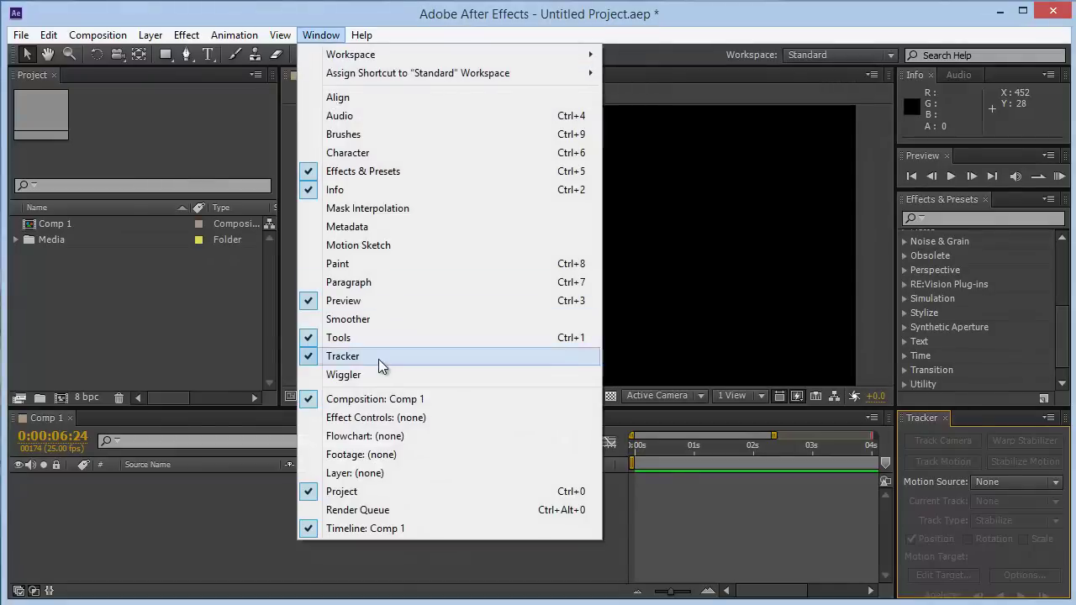
click(378, 357)
click(315, 34)
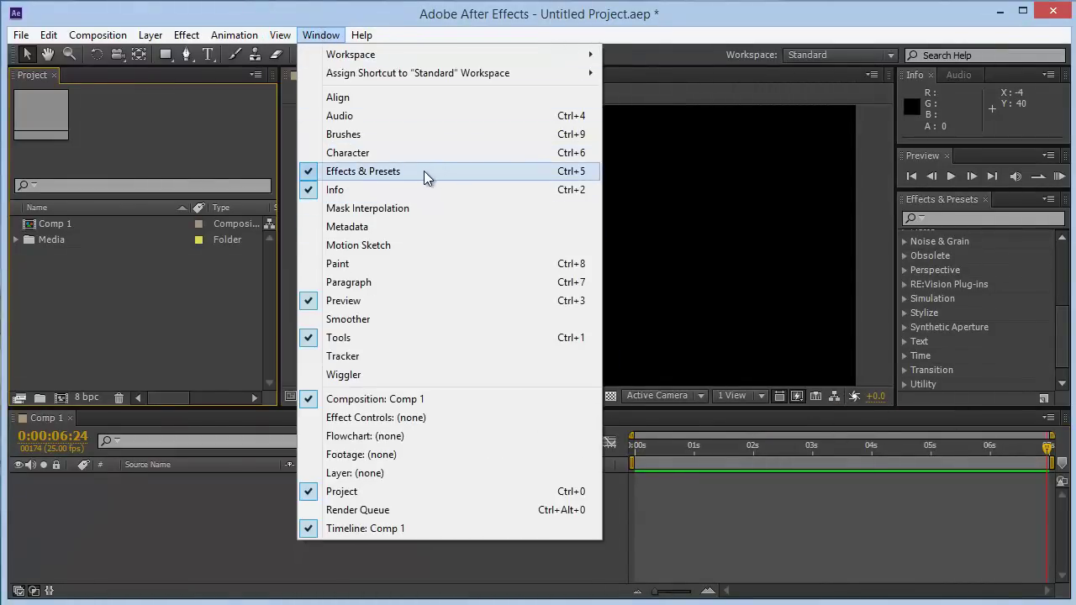
mouse_move(449, 55)
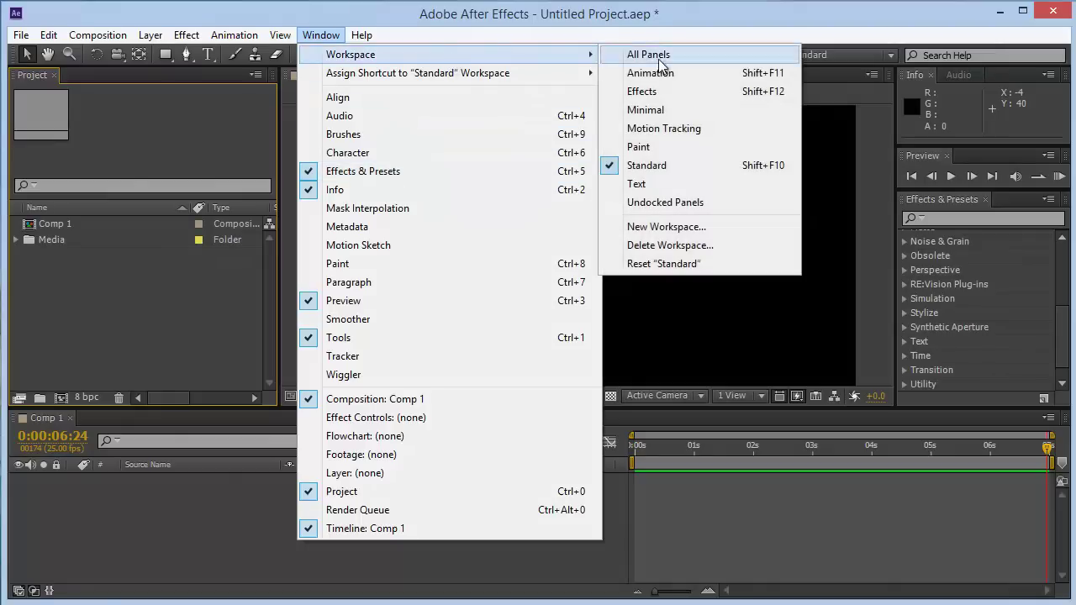
- Confirm resetting the Standard workspace, then cancel creating a new workspace
click(670, 264)
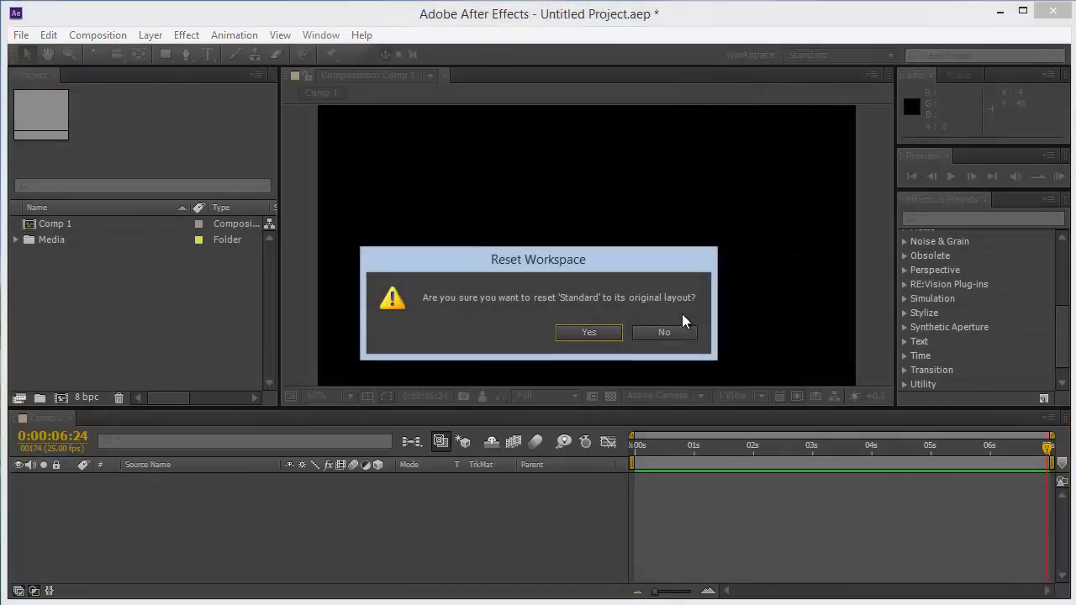
click(612, 331)
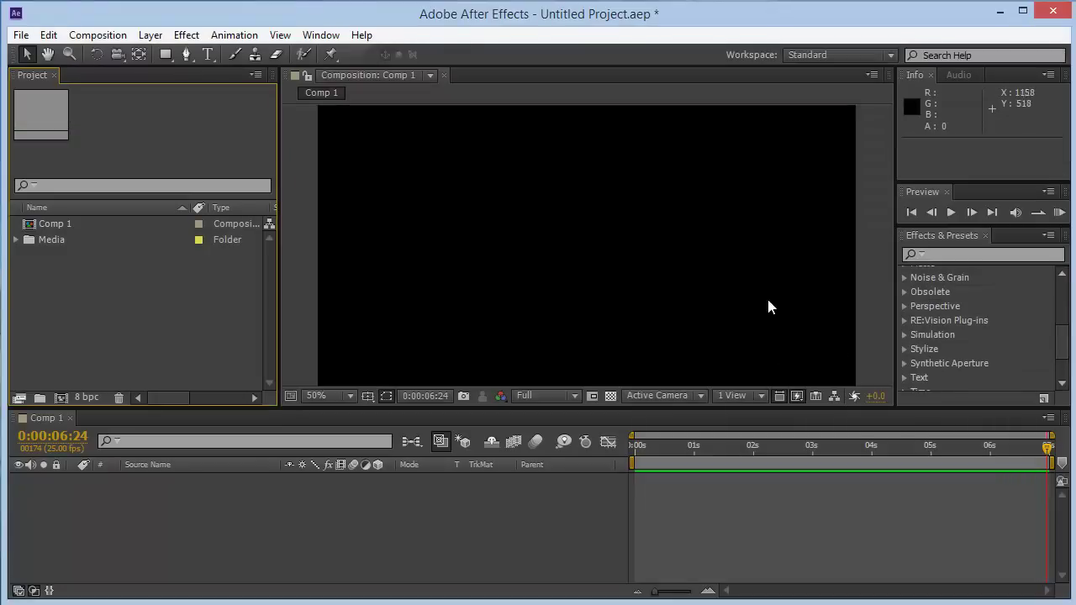
click(321, 34)
mouse_move(361, 55)
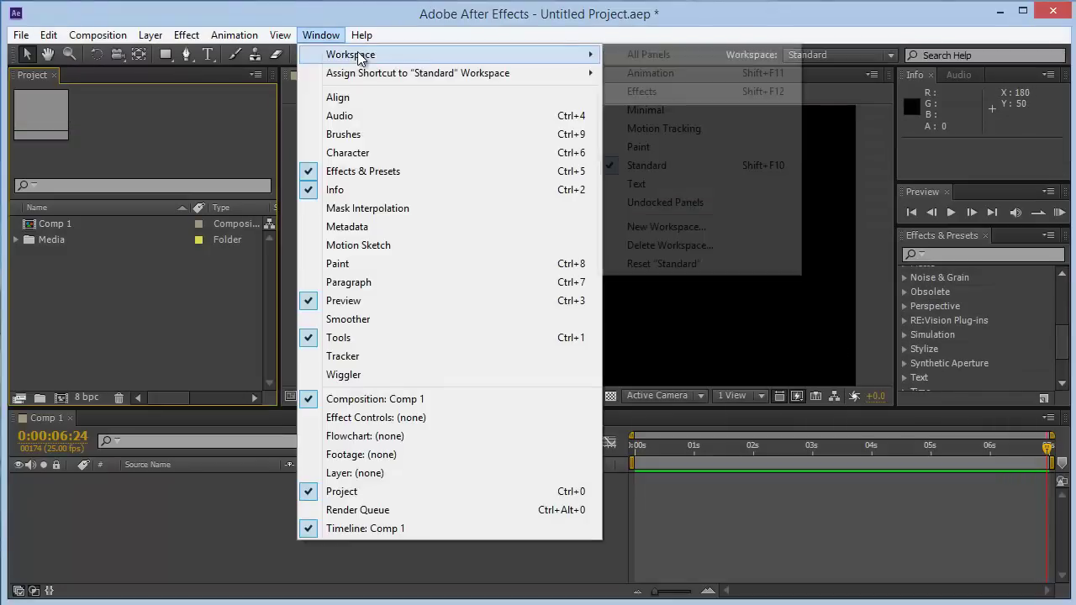
click(653, 227)
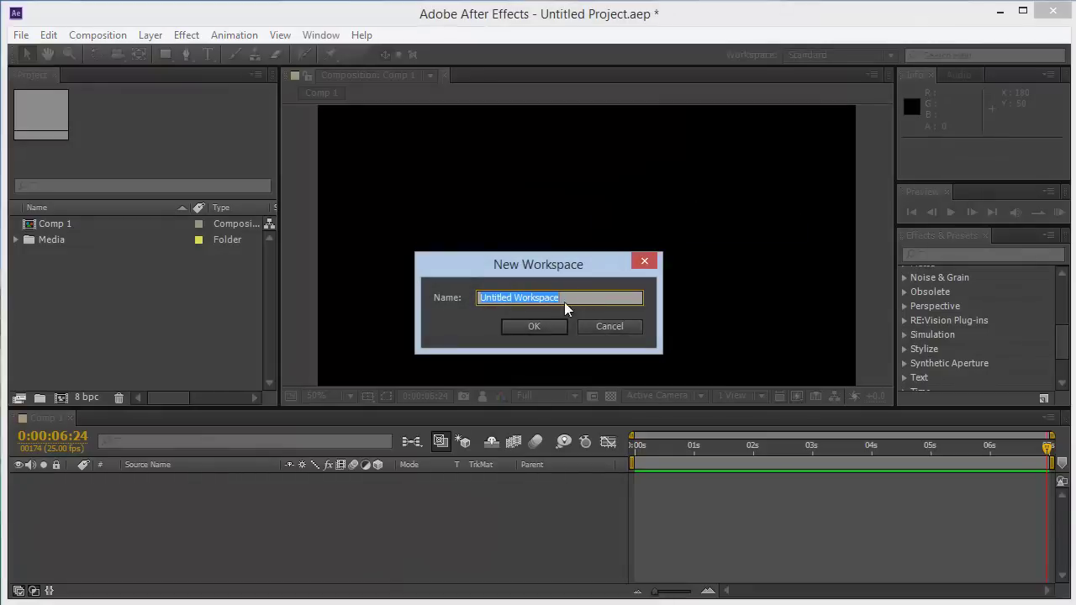
click(606, 327)
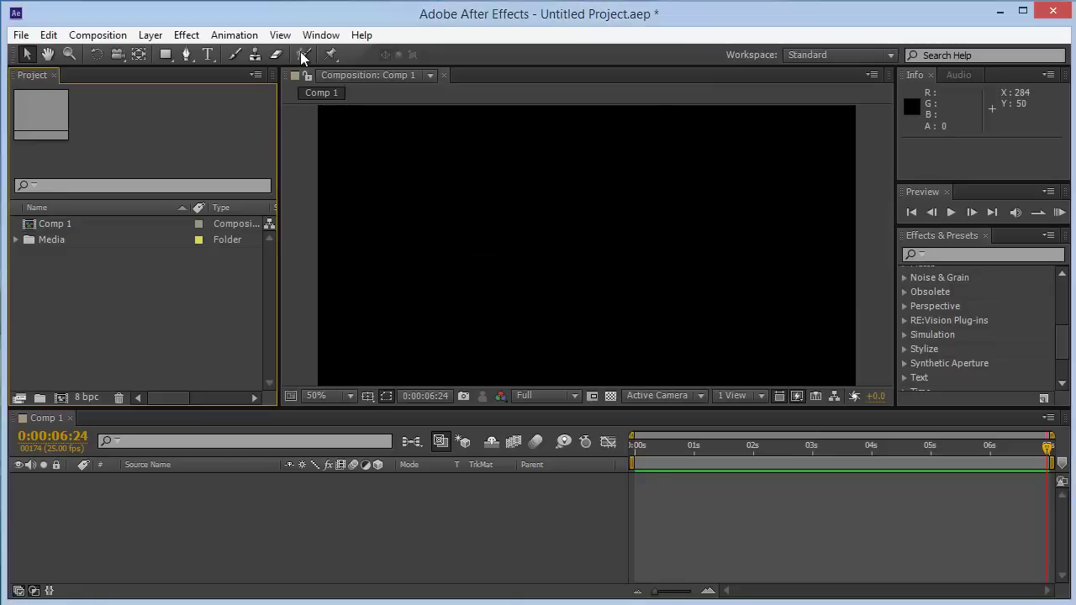
- Look through the Help and Window menus and close them without choosing anything
click(362, 34)
mouse_move(321, 35)
mouse_move(352, 54)
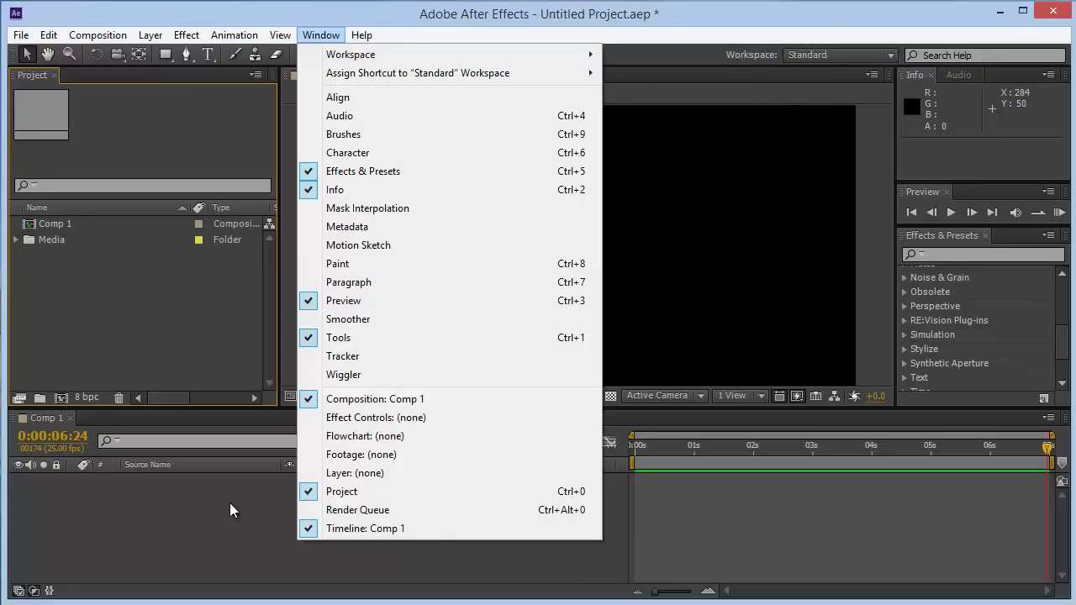
click(192, 522)
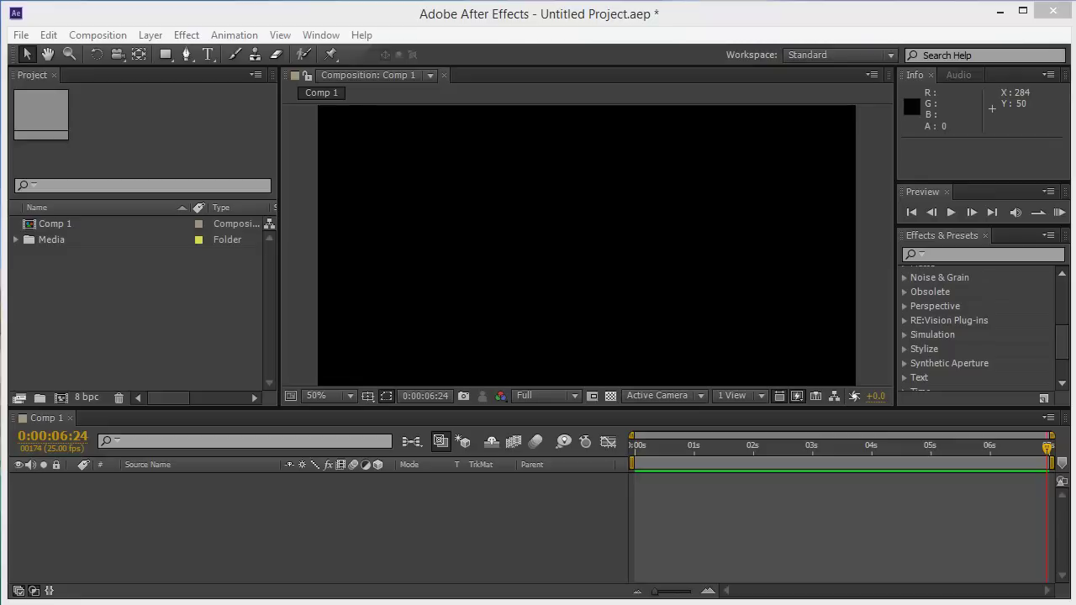
- Drag media1.mp4 from the Media folder into Comp 1 as layer 1 and zoom the viewer to 25%
click(27, 239)
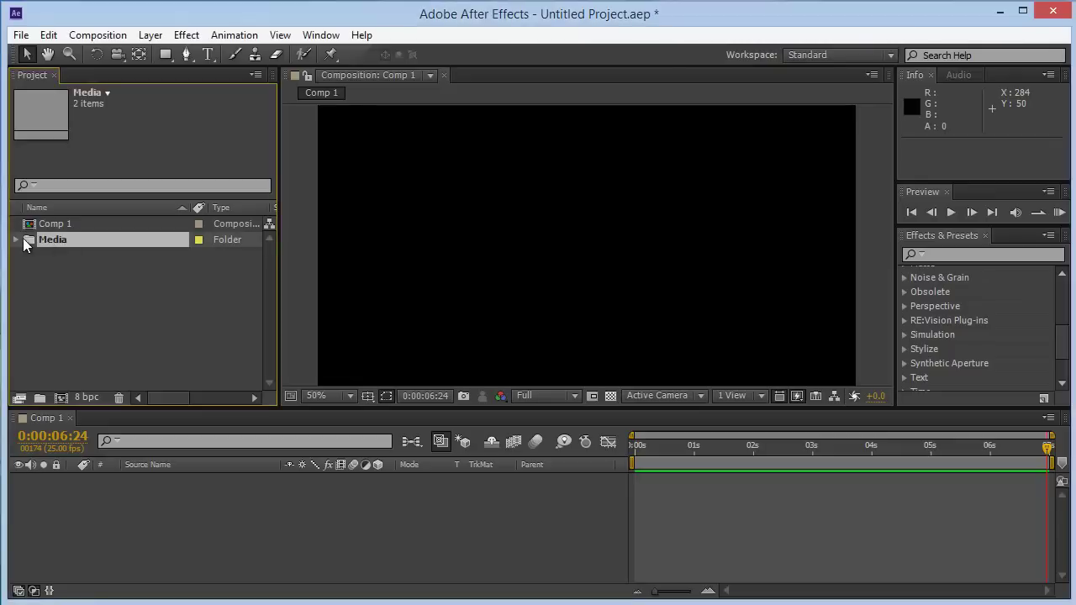
click(16, 240)
click(77, 258)
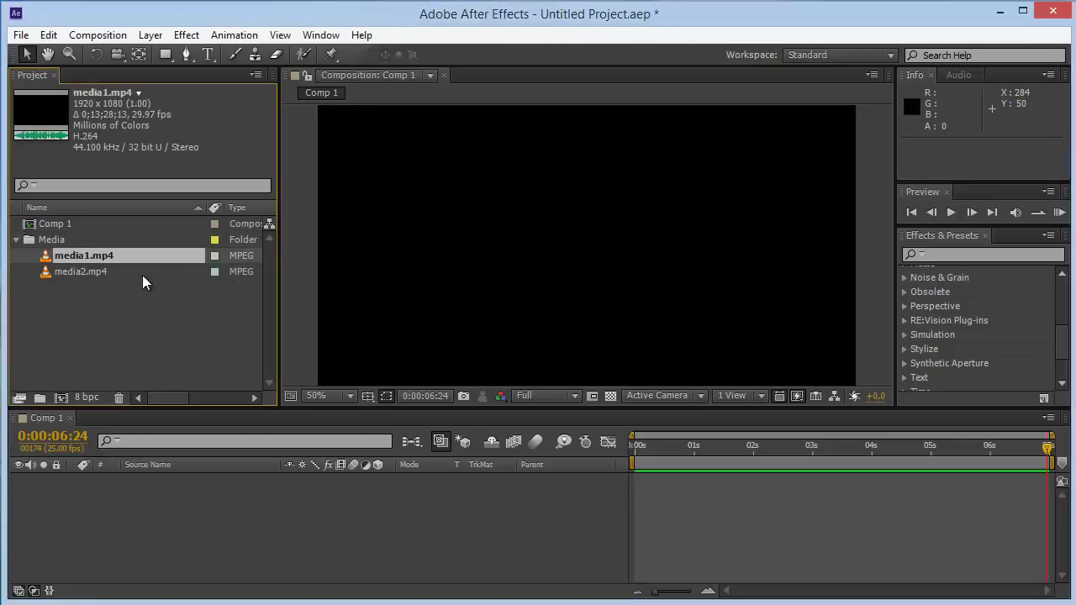
drag(91, 255, 223, 522)
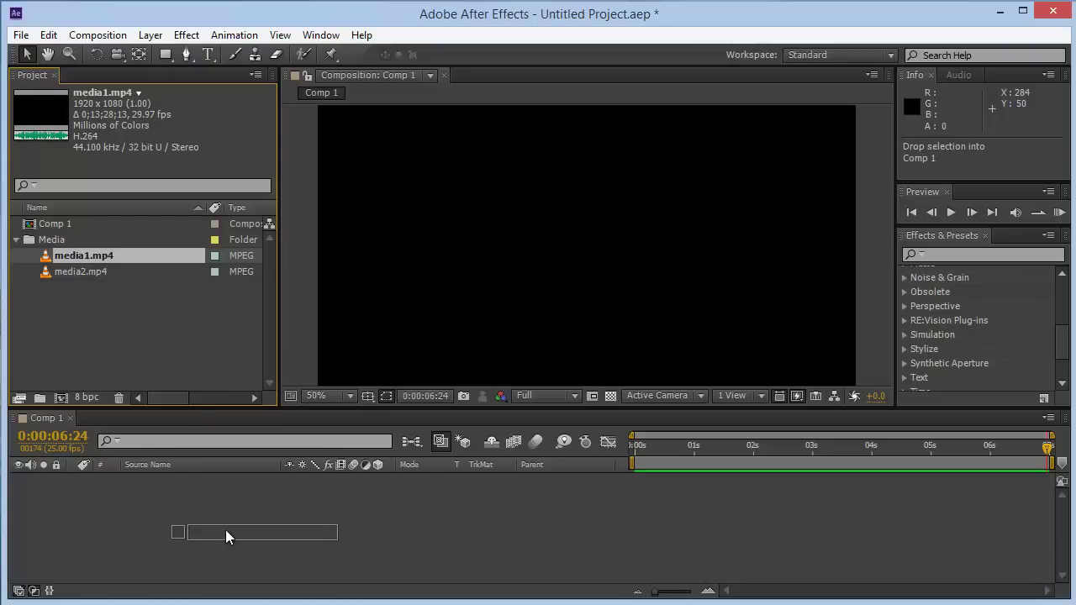
drag(222, 520, 226, 530)
key(comma)
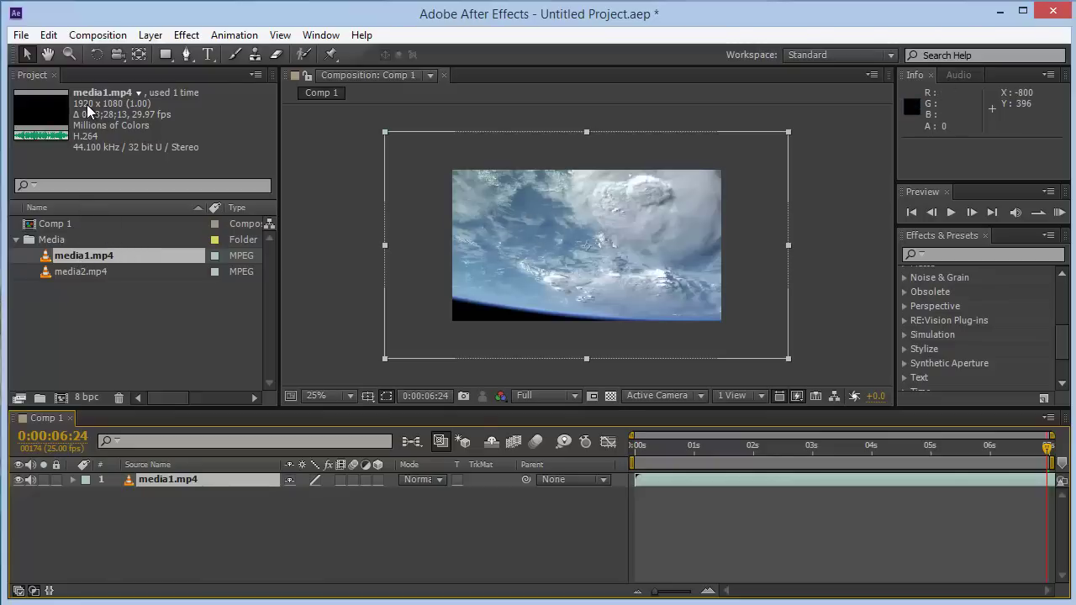
click(100, 224)
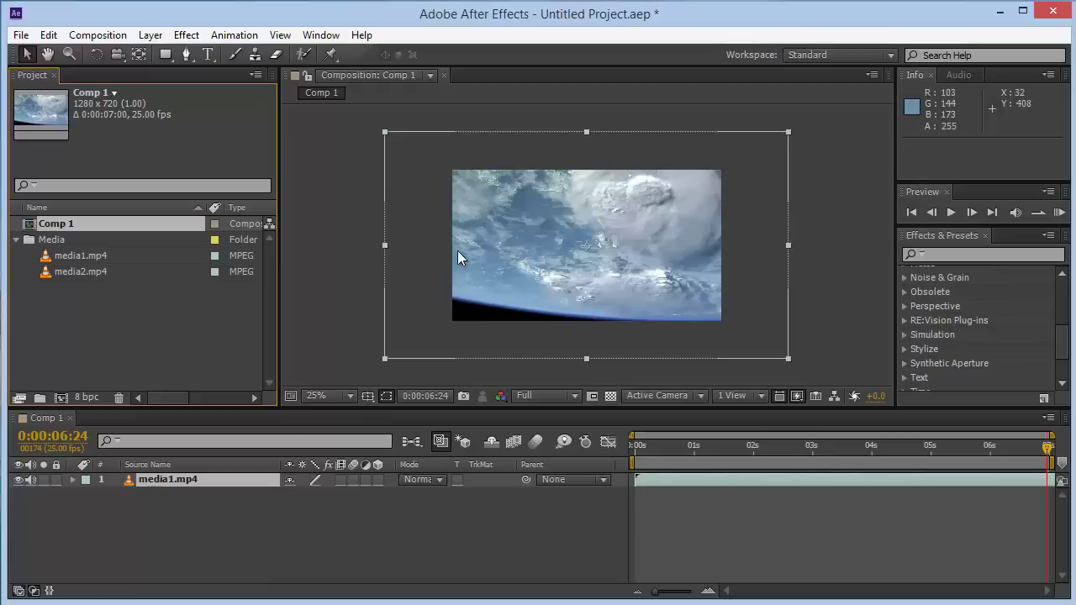
- Scale the media1.mp4 layer down to 67% so the Earth footage fits Comp 1
click(384, 130)
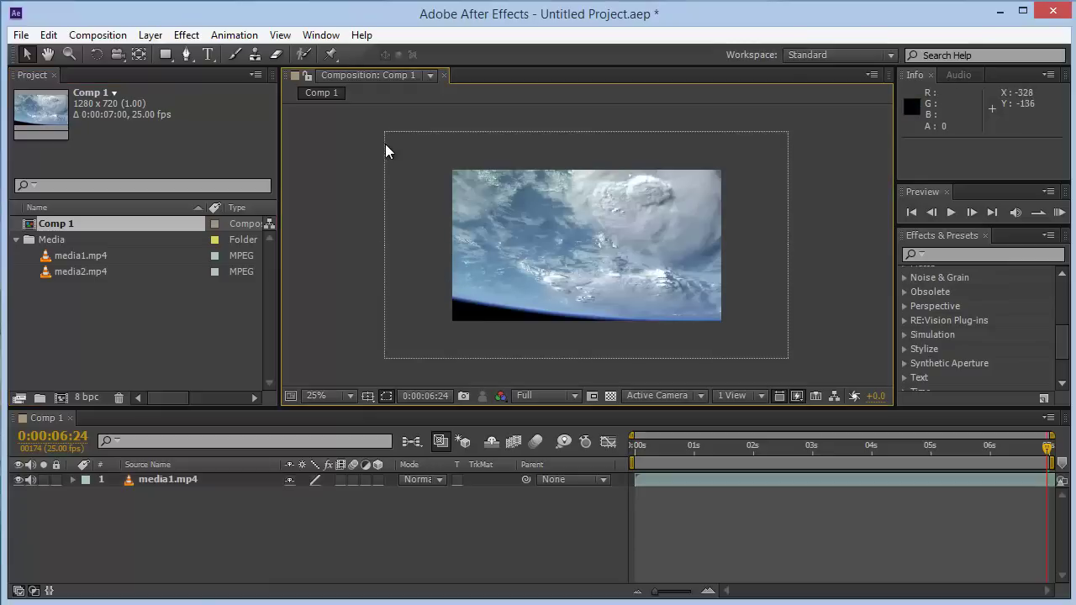
click(385, 144)
click(385, 131)
click(384, 131)
double_click(384, 131)
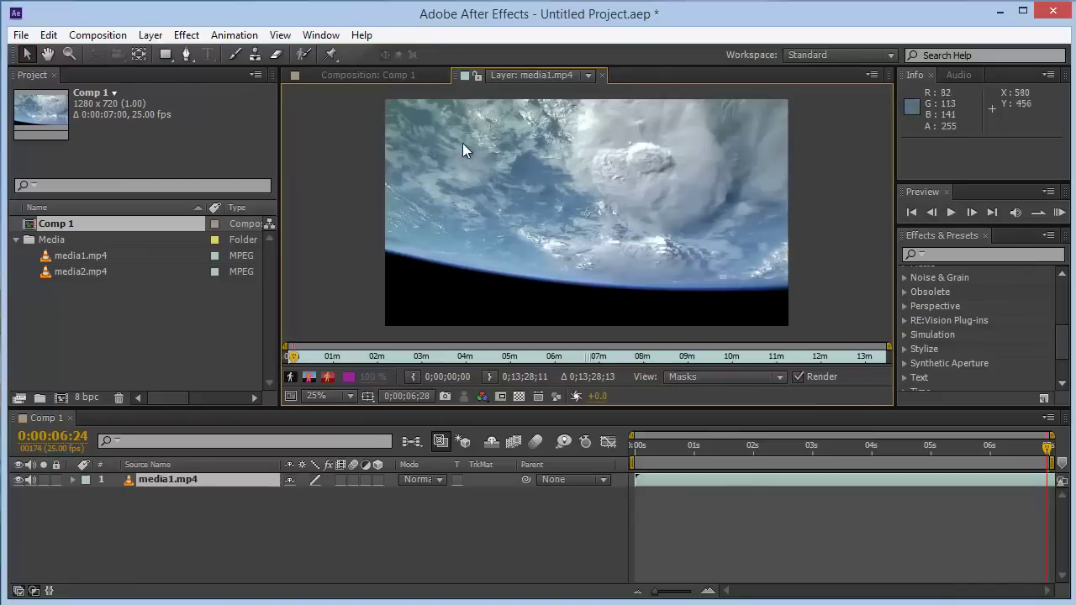
click(611, 76)
drag(390, 133, 449, 169)
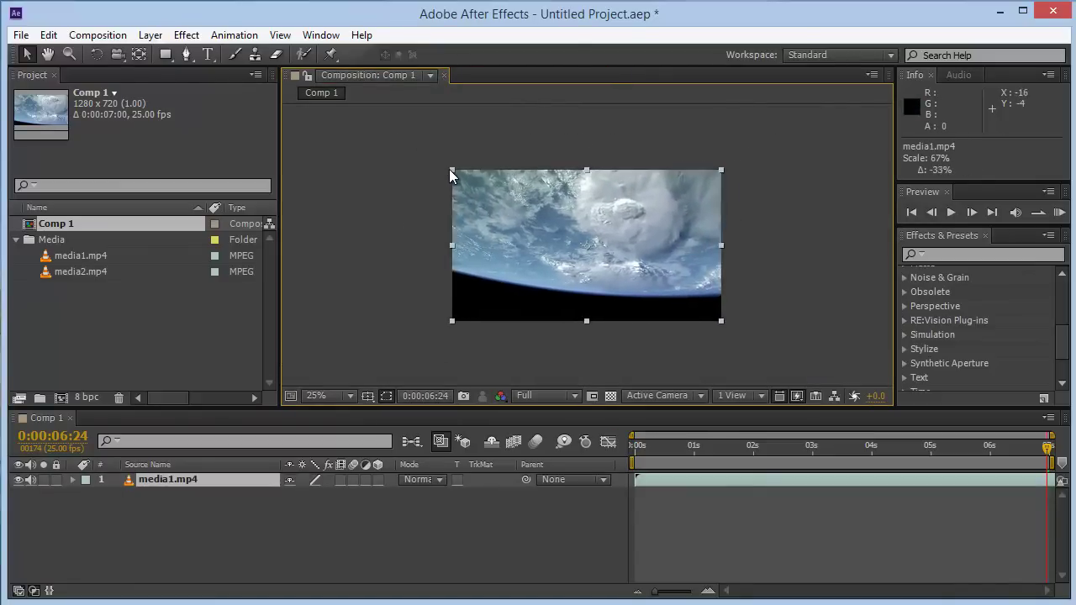
- Reselect the layer and check media1.mp4's source details in the Project panel
click(778, 274)
click(631, 250)
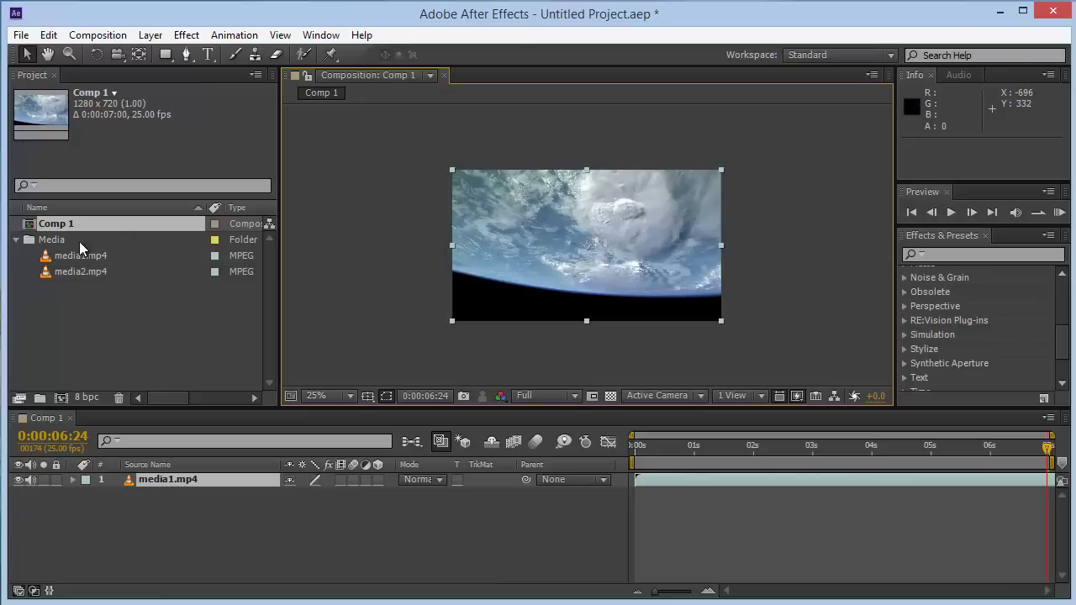
click(109, 256)
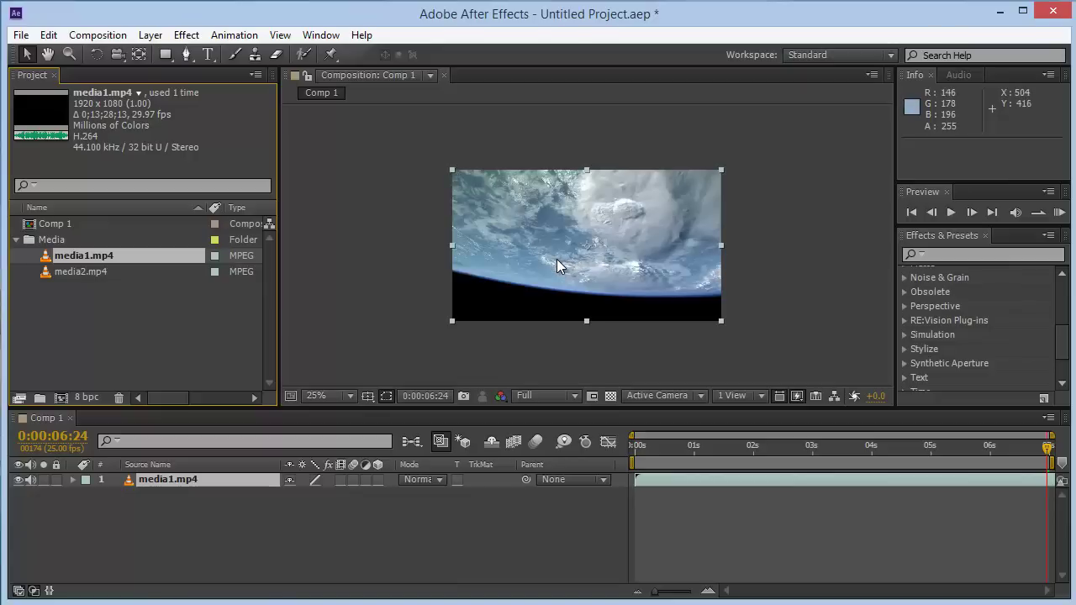
- Delete Comp 1 from the project
click(48, 225)
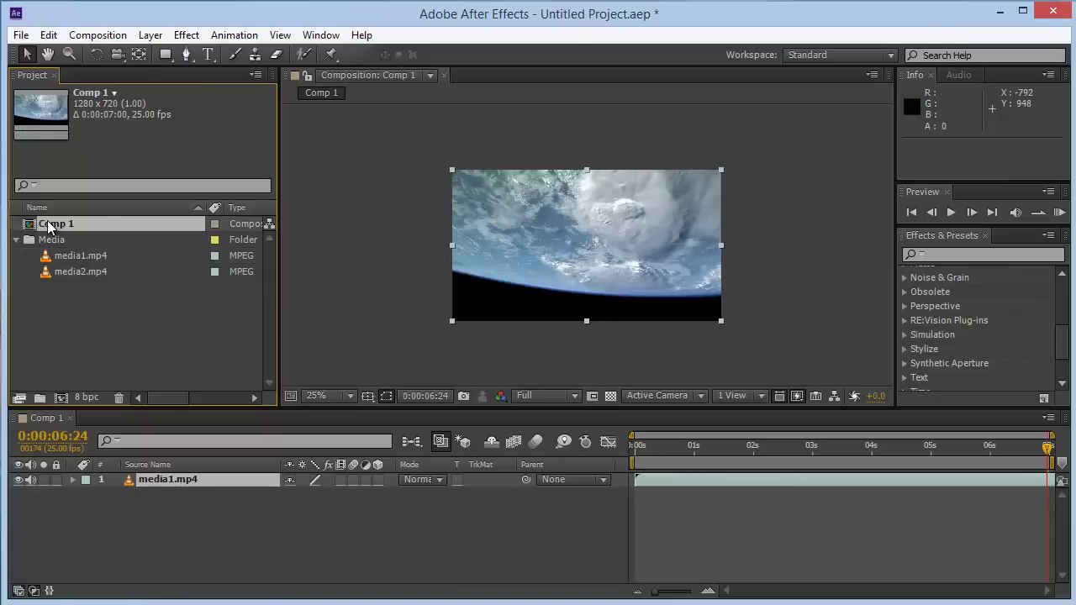
key(Delete)
key(Return)
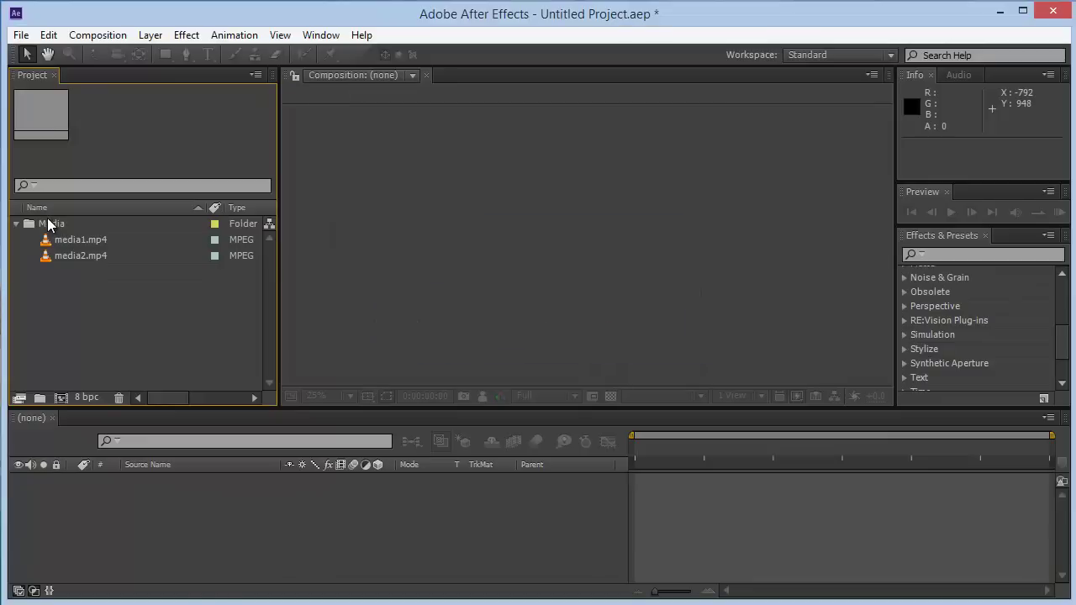
- Create a new composition from media1.mp4 and scrub to the forest shot near 6:45
click(92, 238)
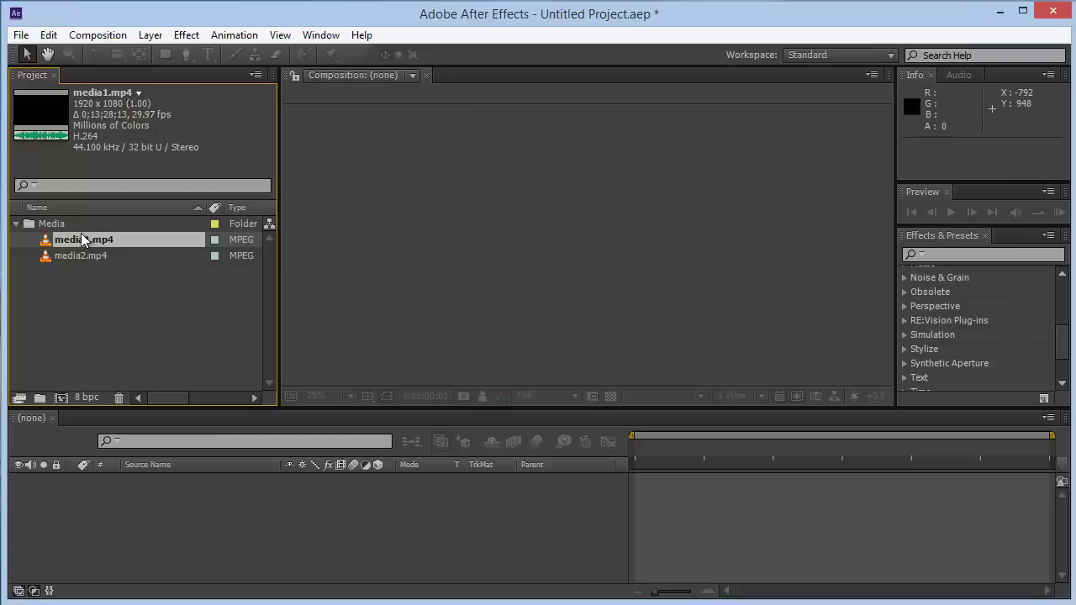
mouse_move(80, 238)
mouse_down()
mouse_move(84, 380)
mouse_move(64, 396)
mouse_up()
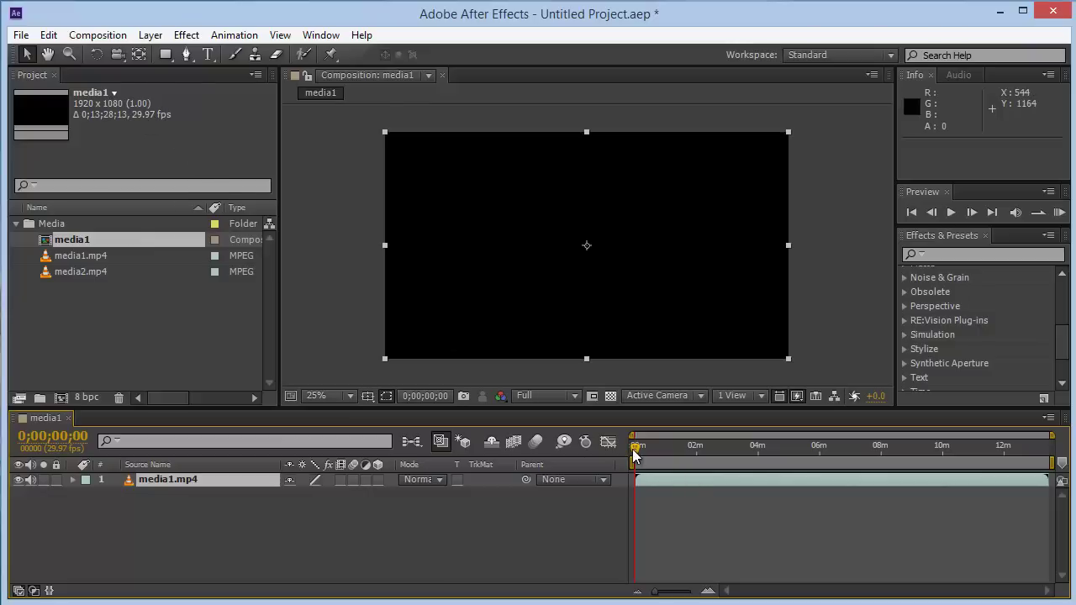
mouse_move(635, 448)
mouse_down()
mouse_move(718, 464)
mouse_move(1051, 462)
mouse_up()
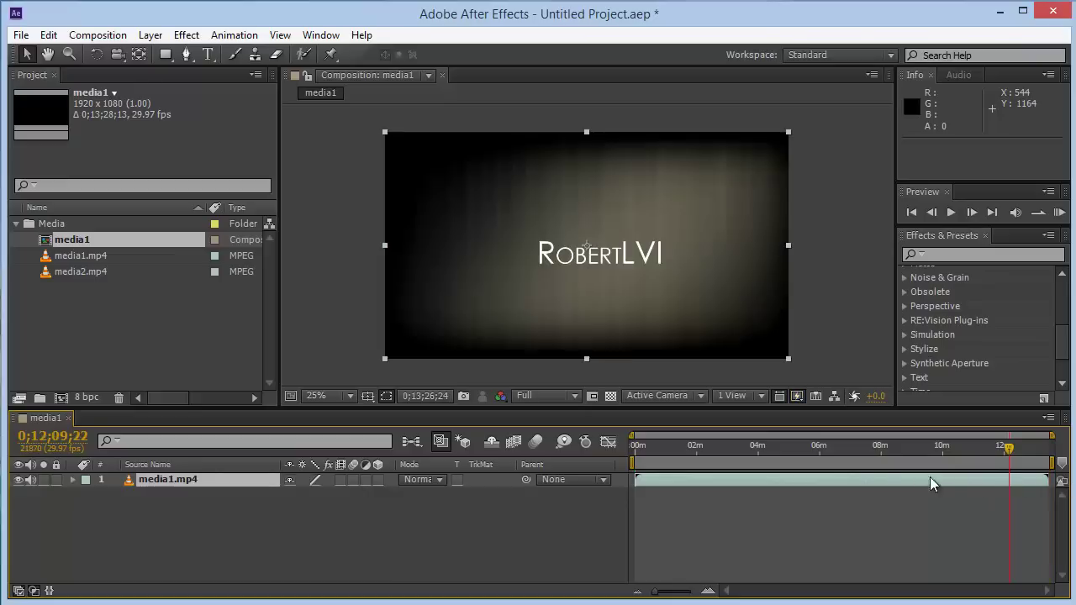
drag(1069, 486, 843, 464)
- Change the media1 composition duration to 0;00;05;00 and return the playhead to the start
click(109, 35)
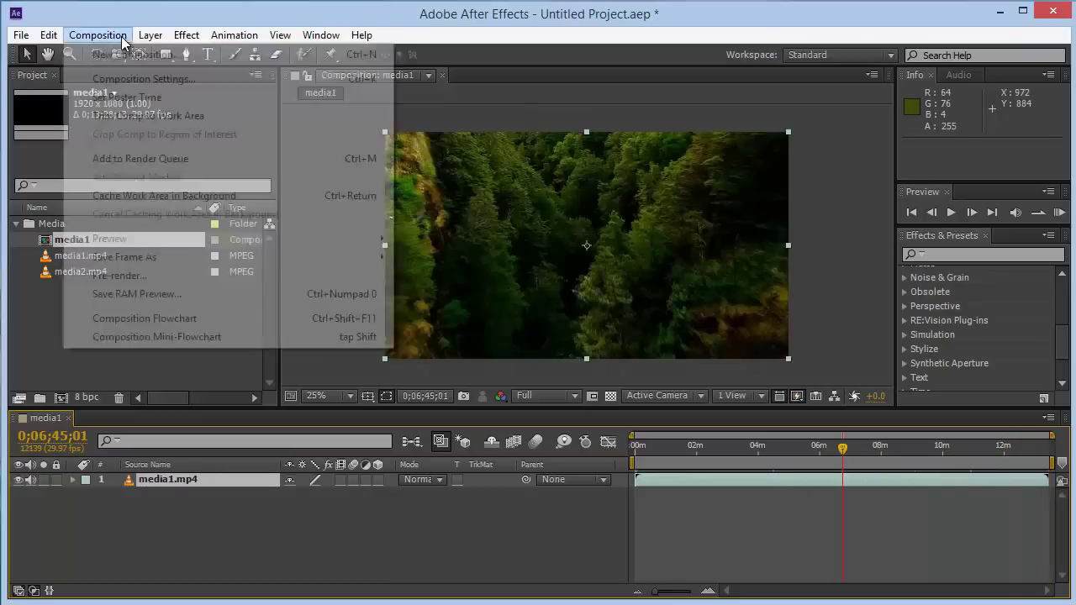
click(139, 78)
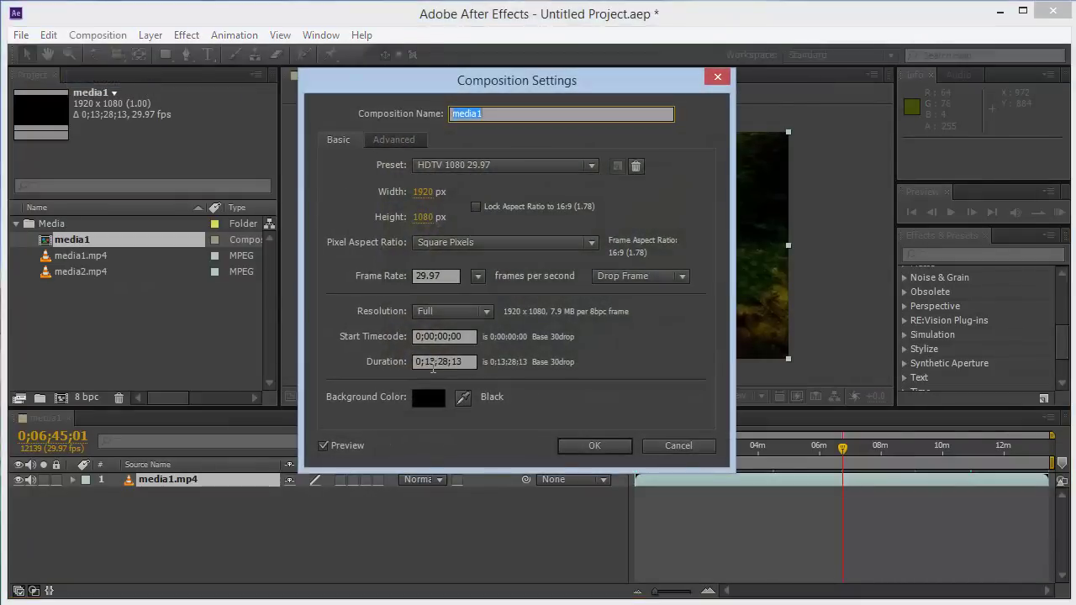
double_click(429, 361)
text(0;0;05;00)
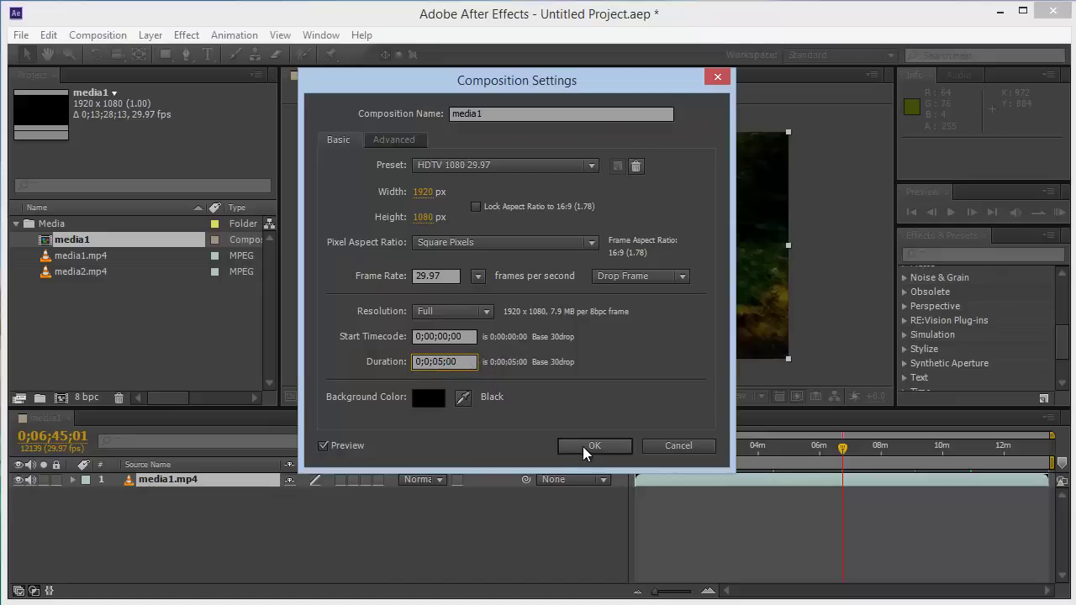
click(622, 451)
mouse_move(1035, 462)
mouse_down()
mouse_move(636, 478)
mouse_move(966, 495)
mouse_up()
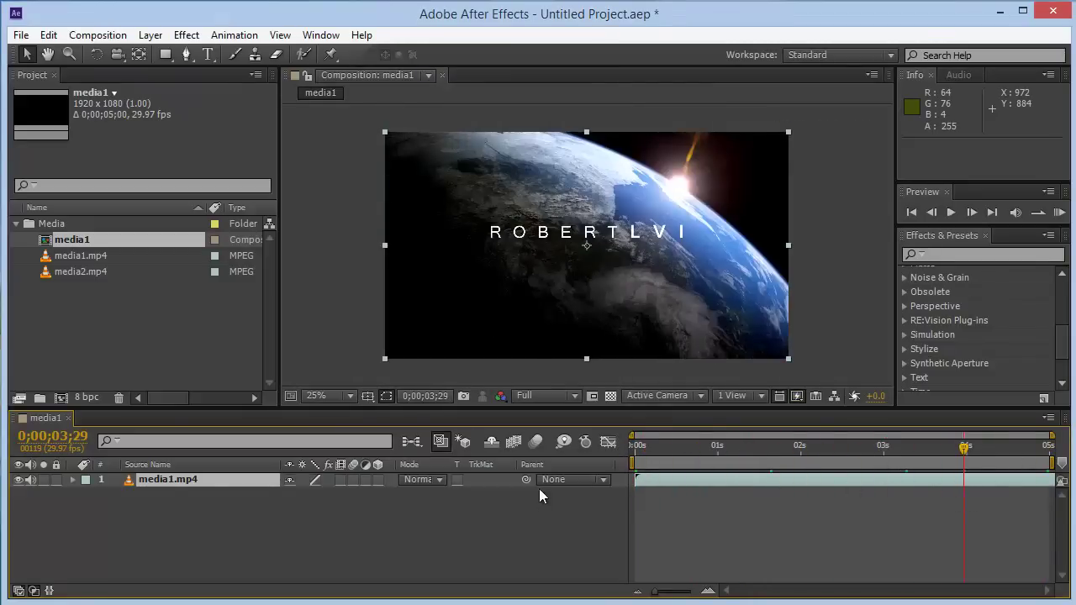
- Add media2.mp4 from the Project panel as the top layer above media1.mp4
click(368, 504)
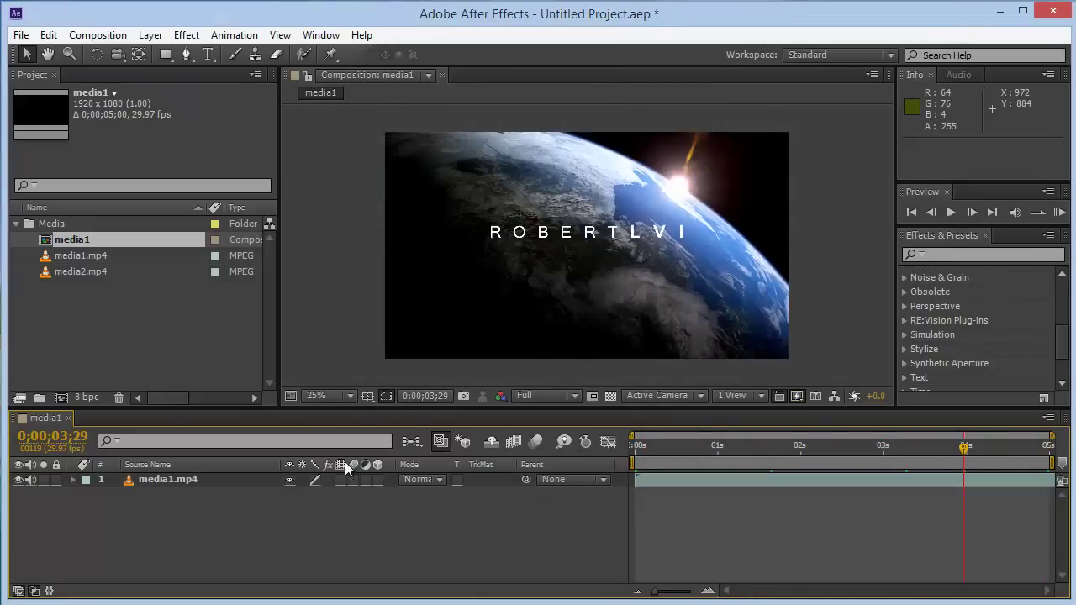
click(214, 481)
drag(86, 269, 190, 476)
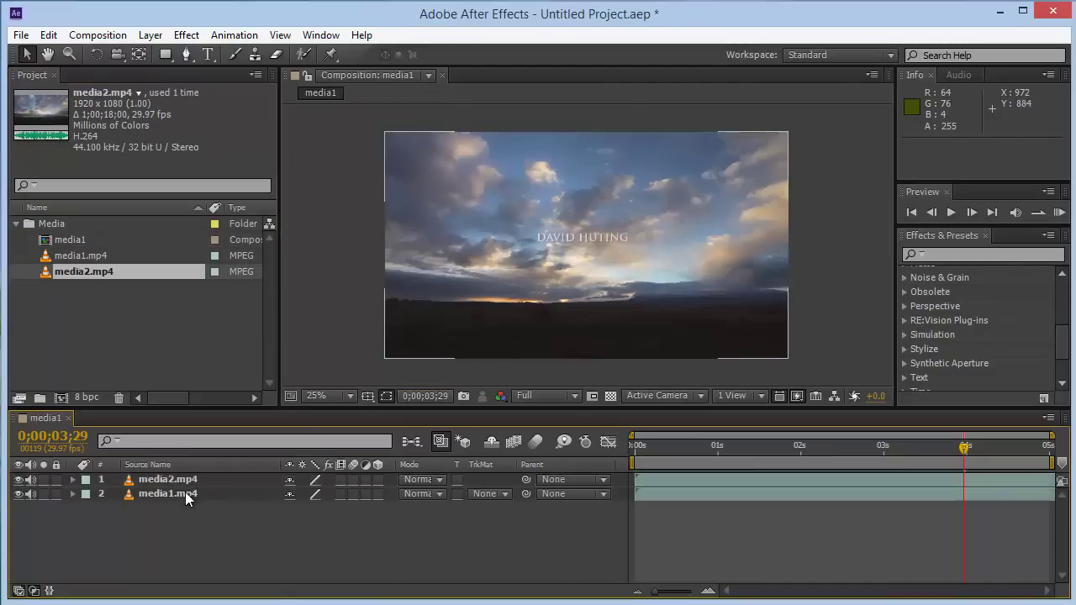
click(185, 493)
click(757, 563)
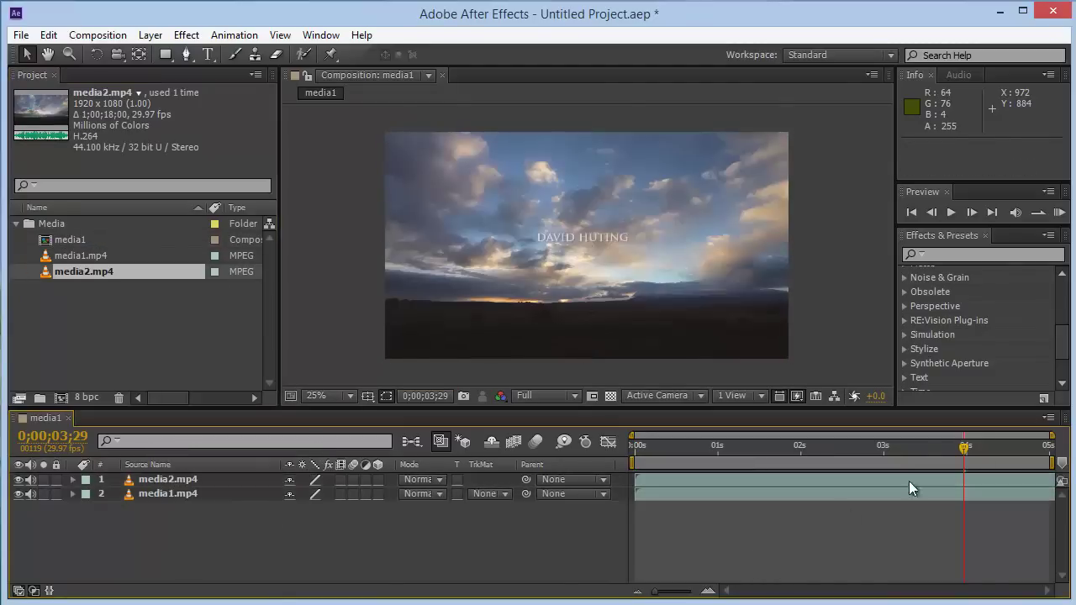
drag(951, 449, 637, 459)
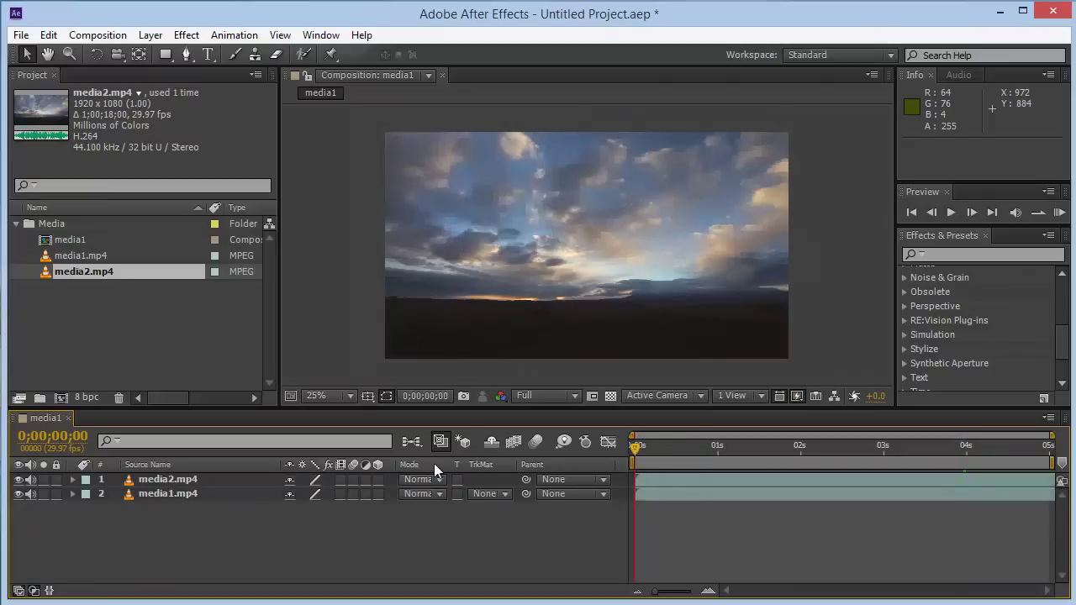
click(207, 494)
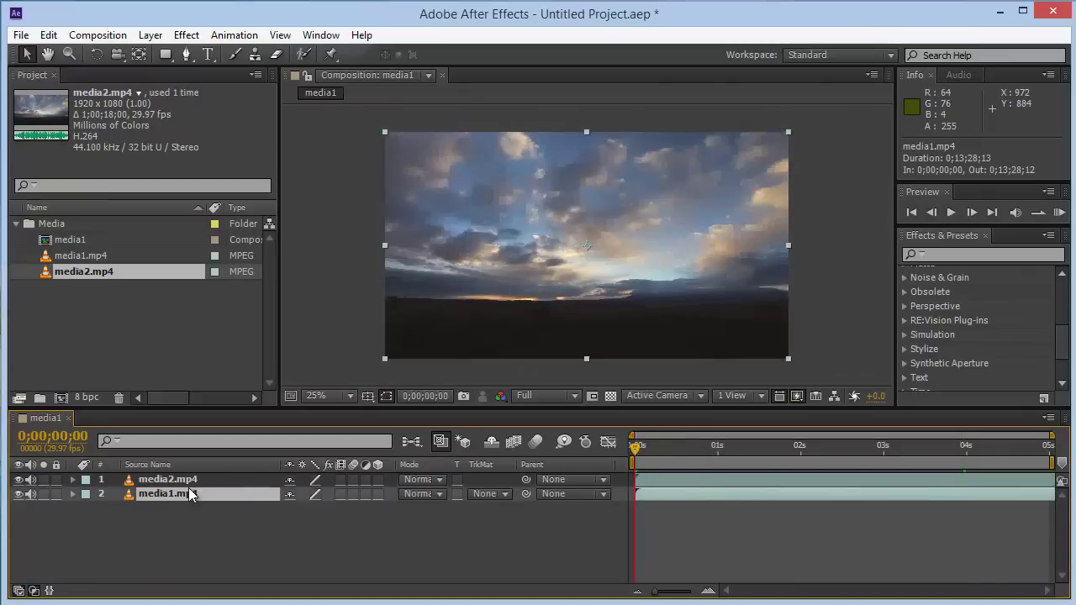
key(ctrl+Up)
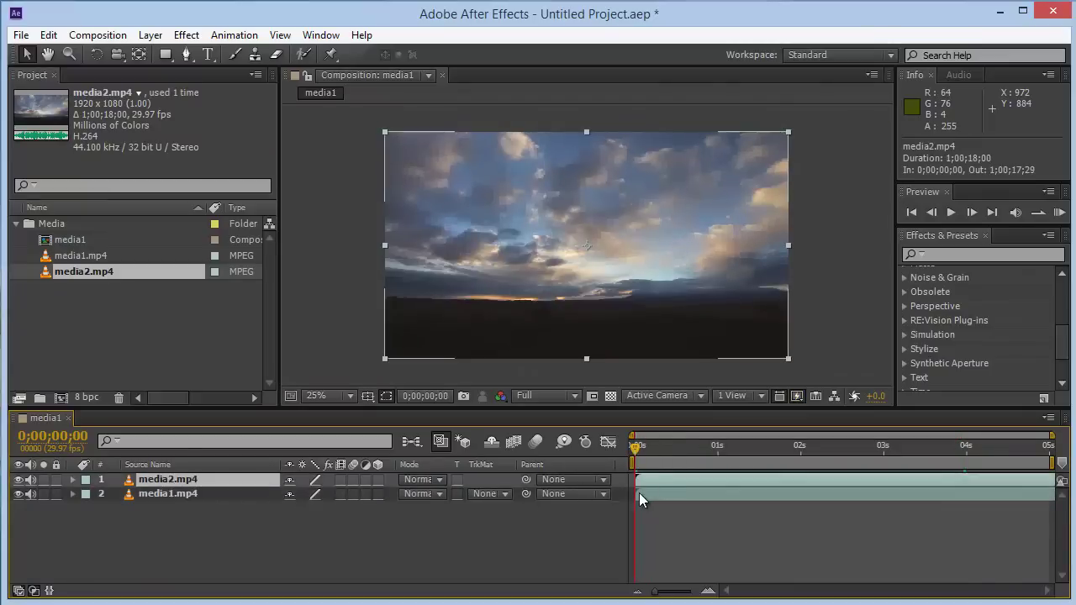
click(639, 493)
- Zoom the timeline to frame level and scrub through the clips' opening frames
drag(634, 454, 690, 474)
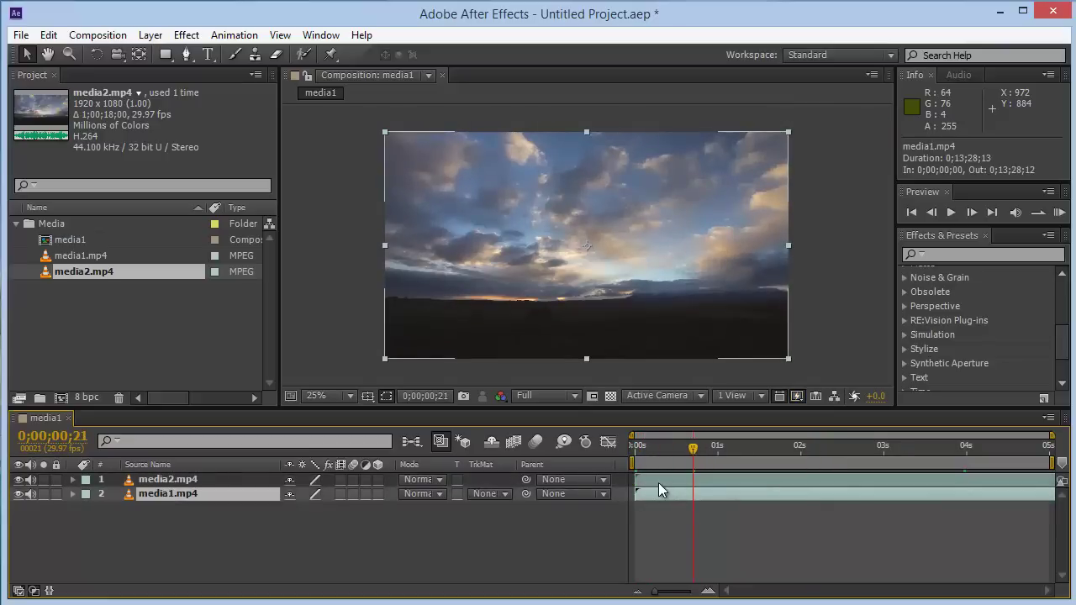
drag(658, 482, 670, 493)
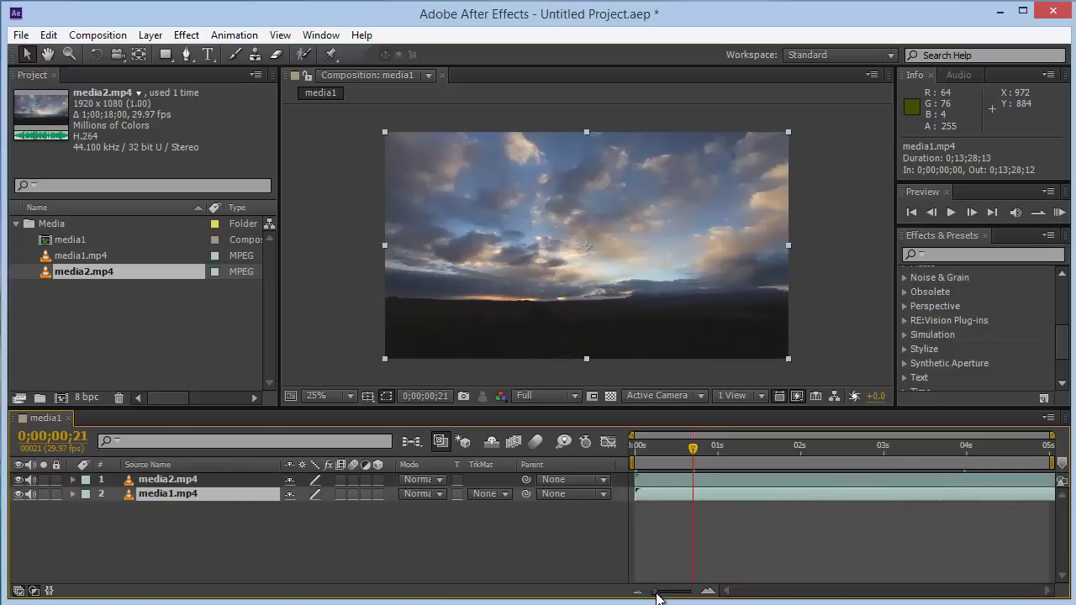
drag(656, 591, 664, 592)
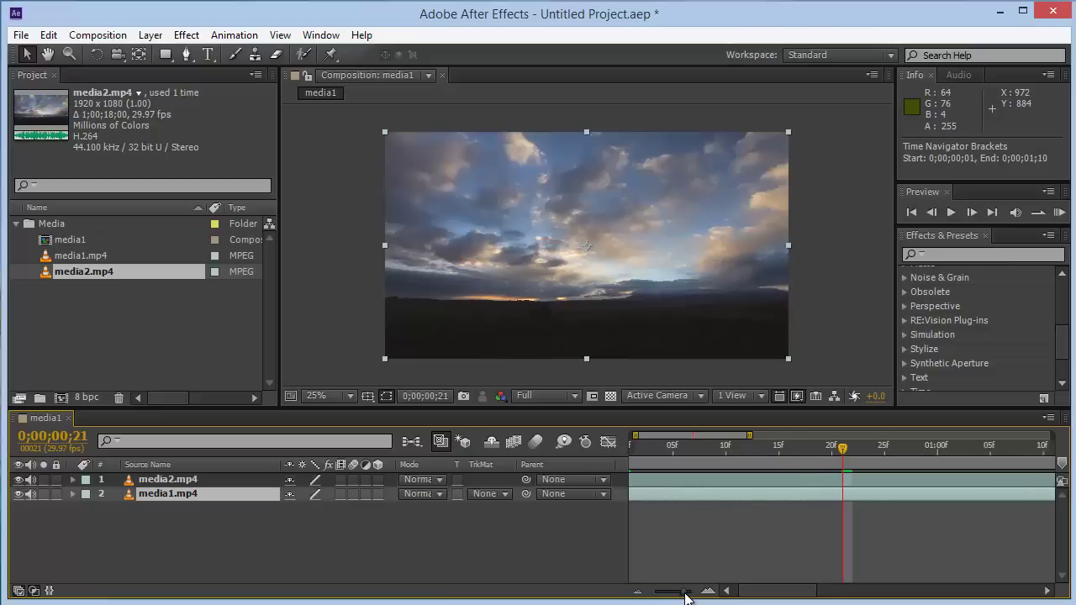
drag(664, 593, 685, 593)
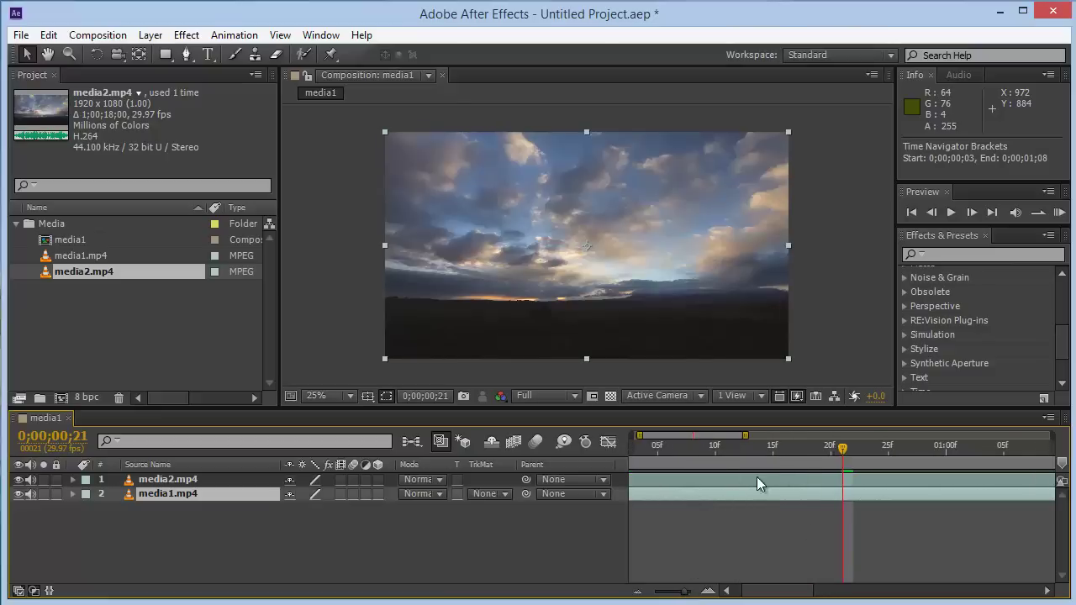
mouse_move(843, 450)
mouse_down()
mouse_move(675, 455)
mouse_move(745, 481)
mouse_up()
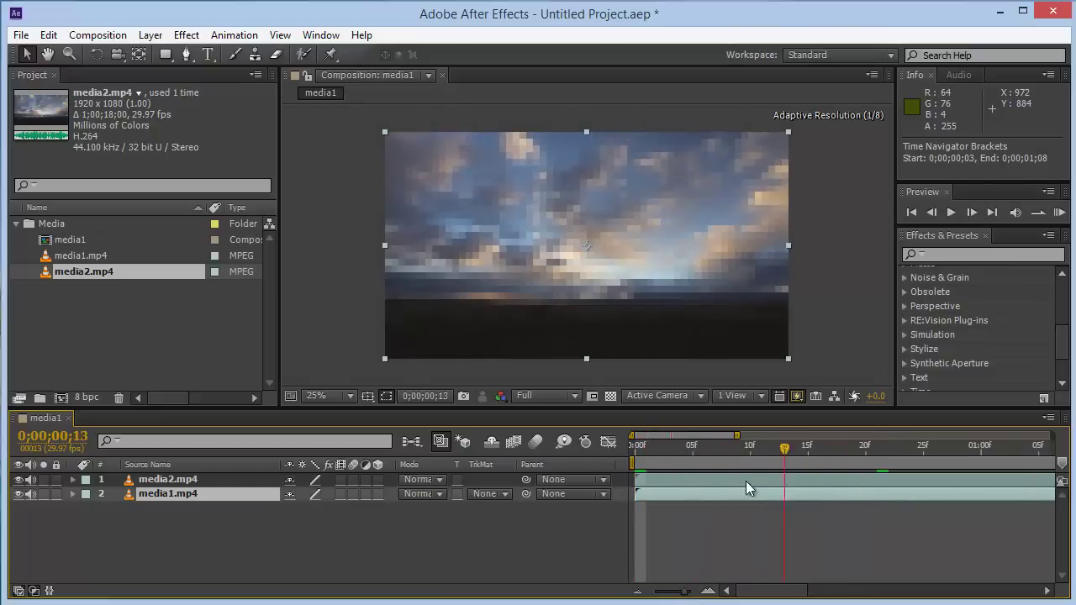
drag(745, 481, 830, 487)
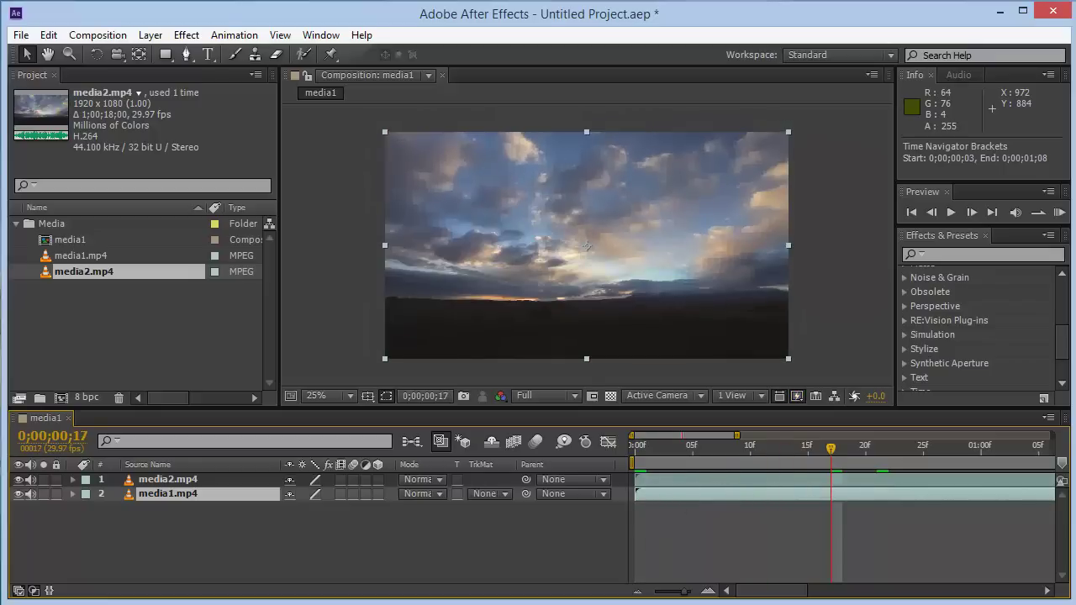
drag(682, 595, 691, 597)
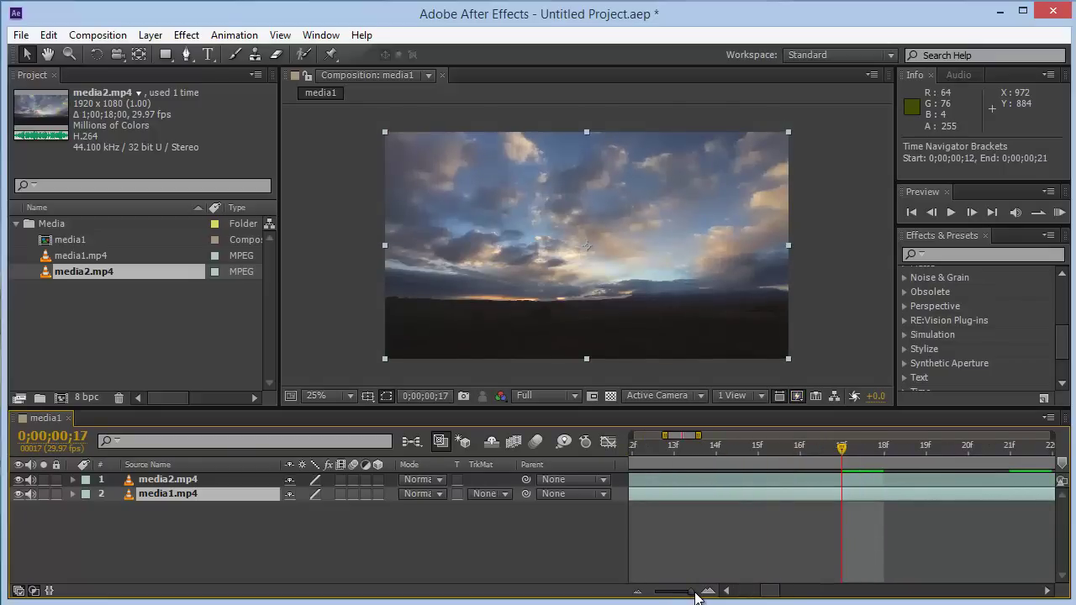
drag(845, 452, 680, 464)
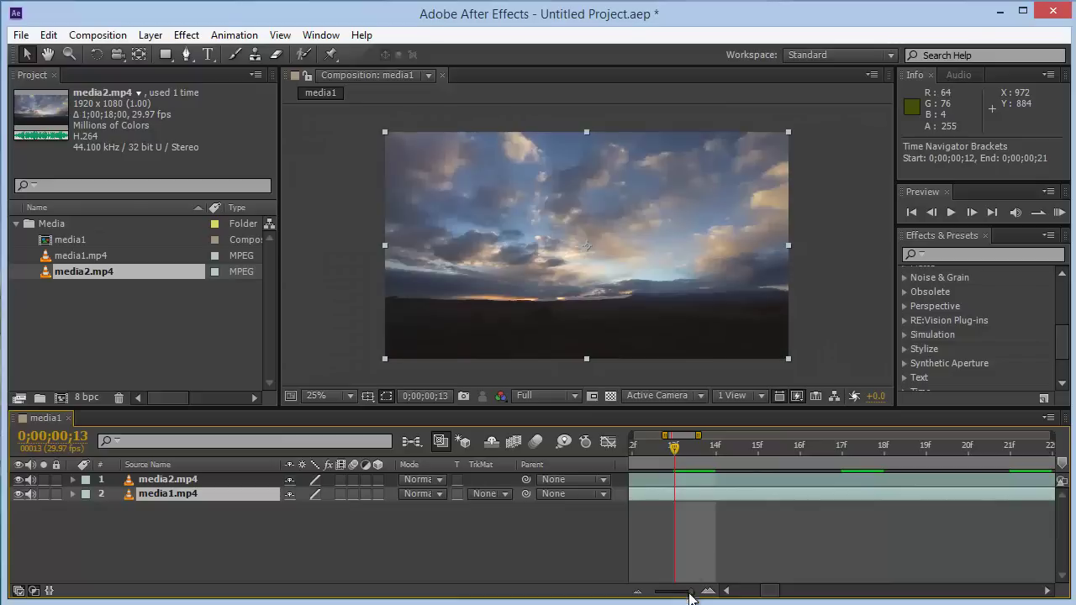
drag(691, 593, 655, 593)
drag(670, 454, 803, 452)
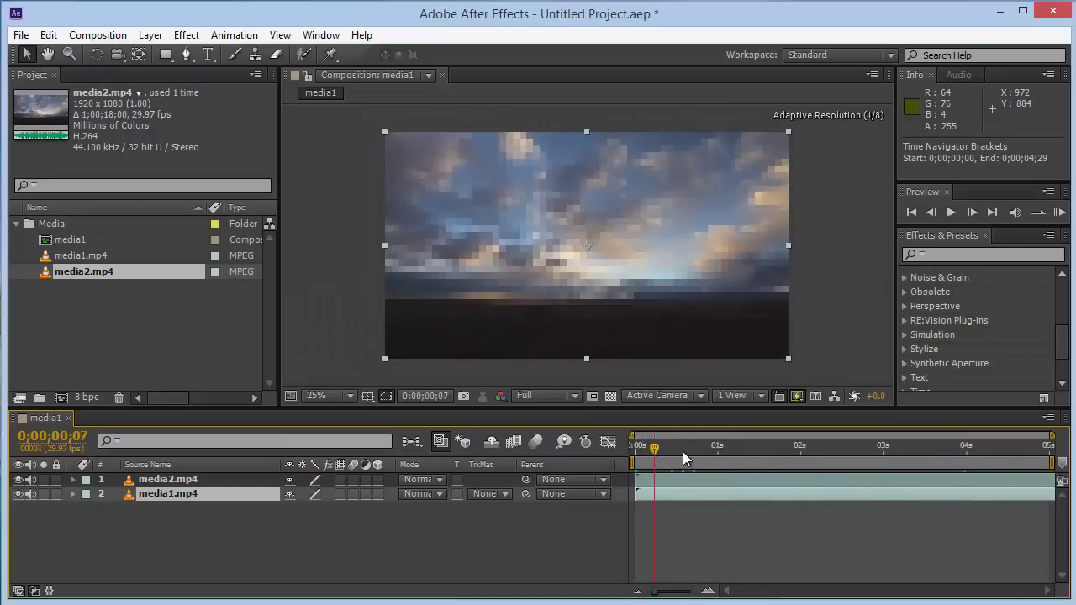
mouse_move(660, 593)
mouse_down()
mouse_move(687, 595)
mouse_move(619, 602)
mouse_up()
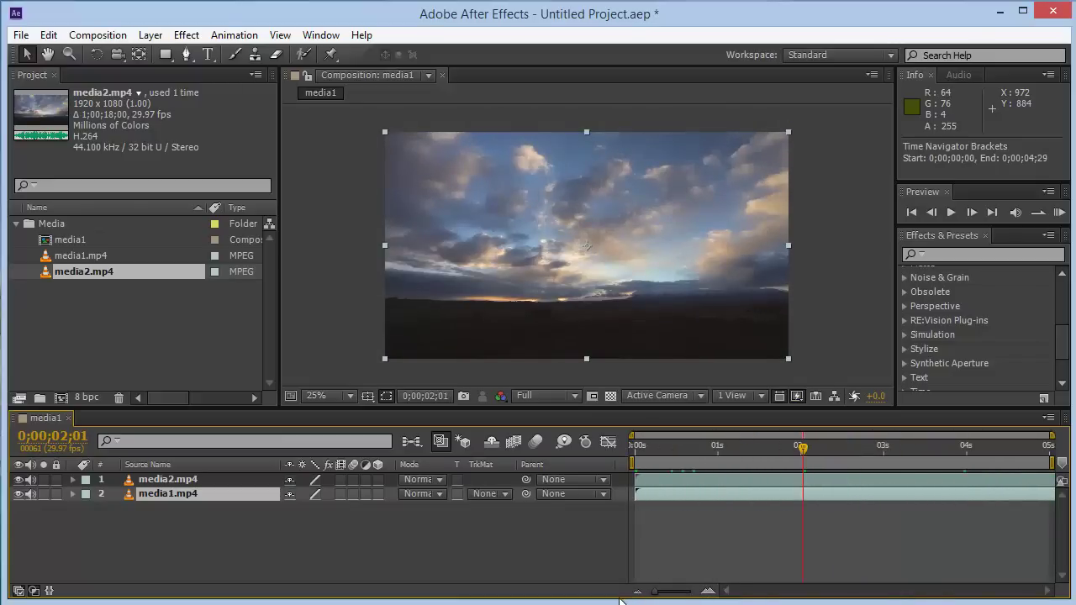
drag(790, 458, 632, 462)
click(659, 483)
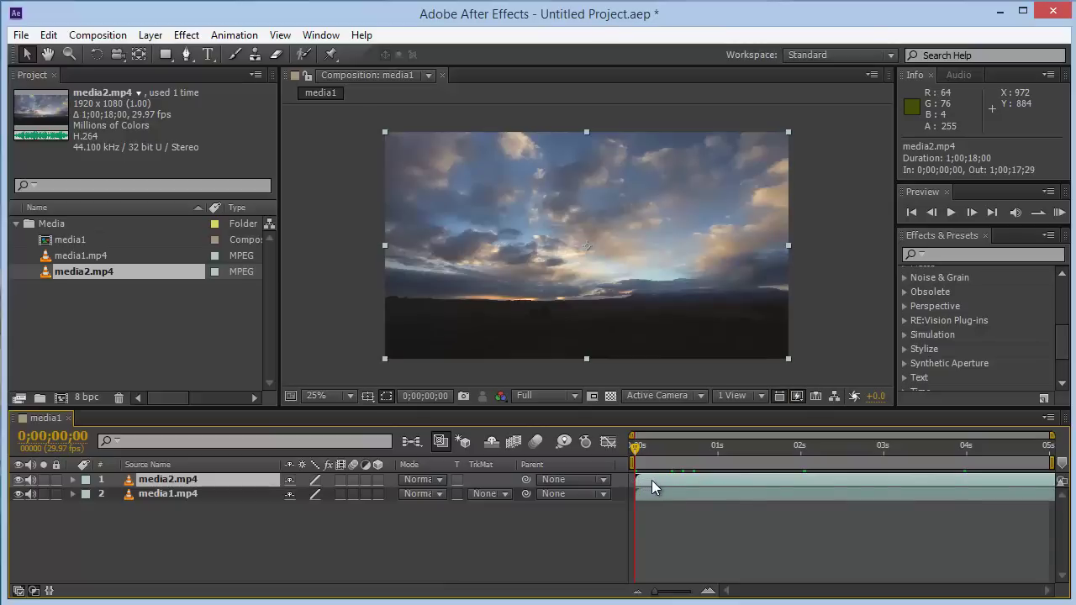
- Trim the start of the media2.mp4 layer and toggle the Earth layer's visibility to compare
drag(652, 482, 669, 480)
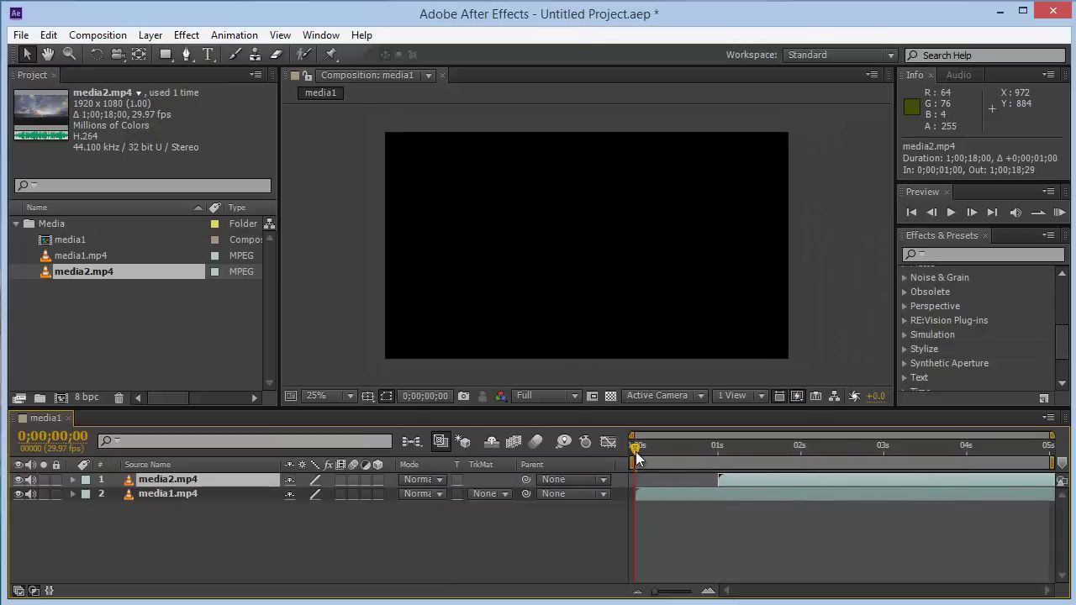
drag(637, 454, 676, 451)
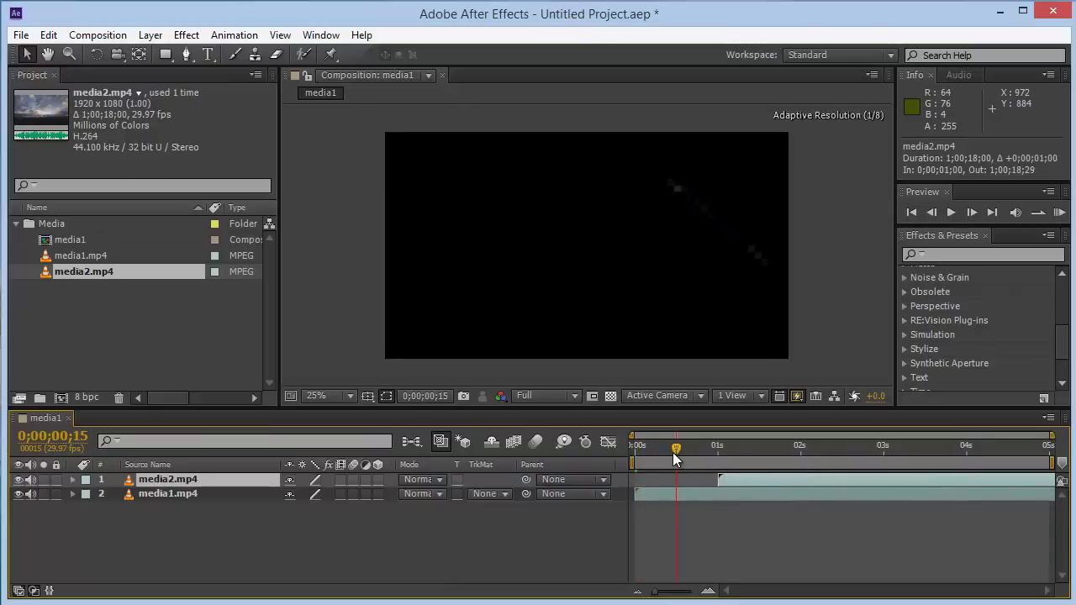
click(19, 495)
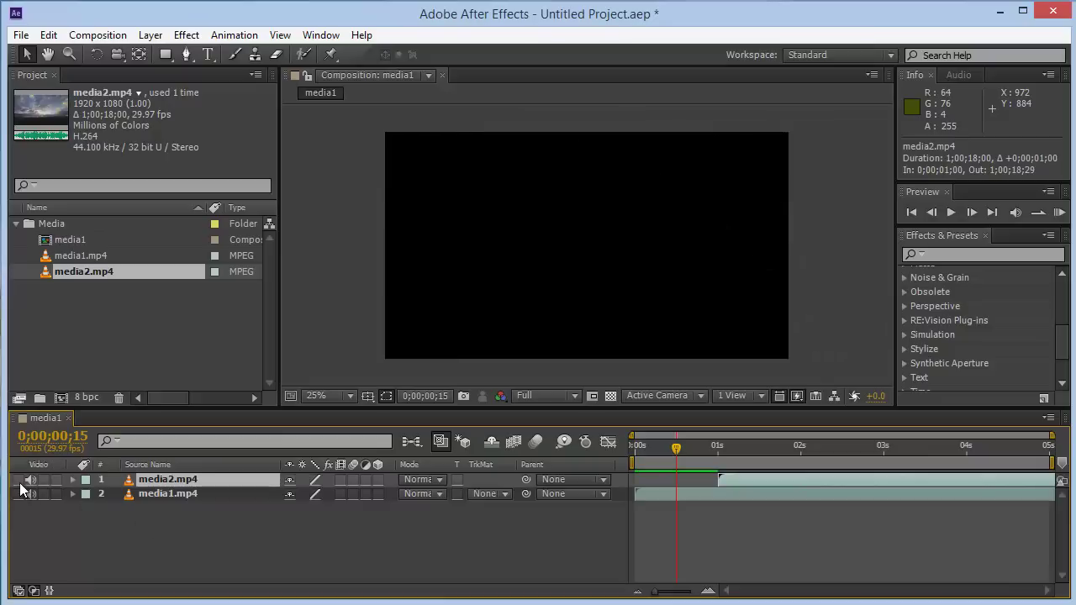
click(18, 494)
click(17, 493)
click(19, 494)
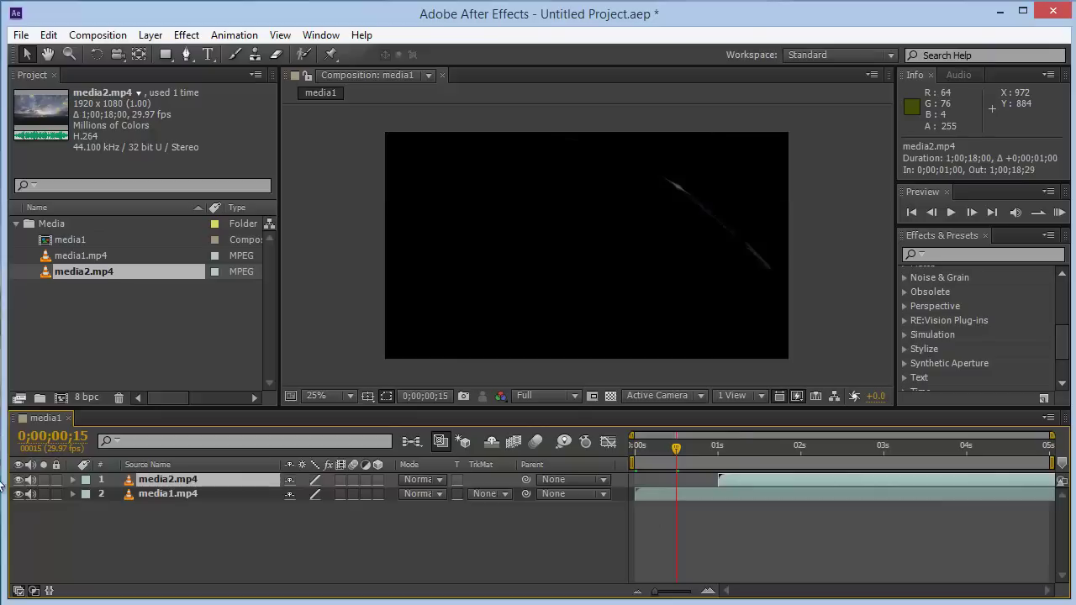
click(19, 494)
- Shift the media2 layer 20 frames earlier so it starts at 0;00;00;10
mouse_move(669, 452)
mouse_down()
mouse_move(629, 449)
mouse_move(667, 450)
mouse_up()
drag(673, 460, 872, 473)
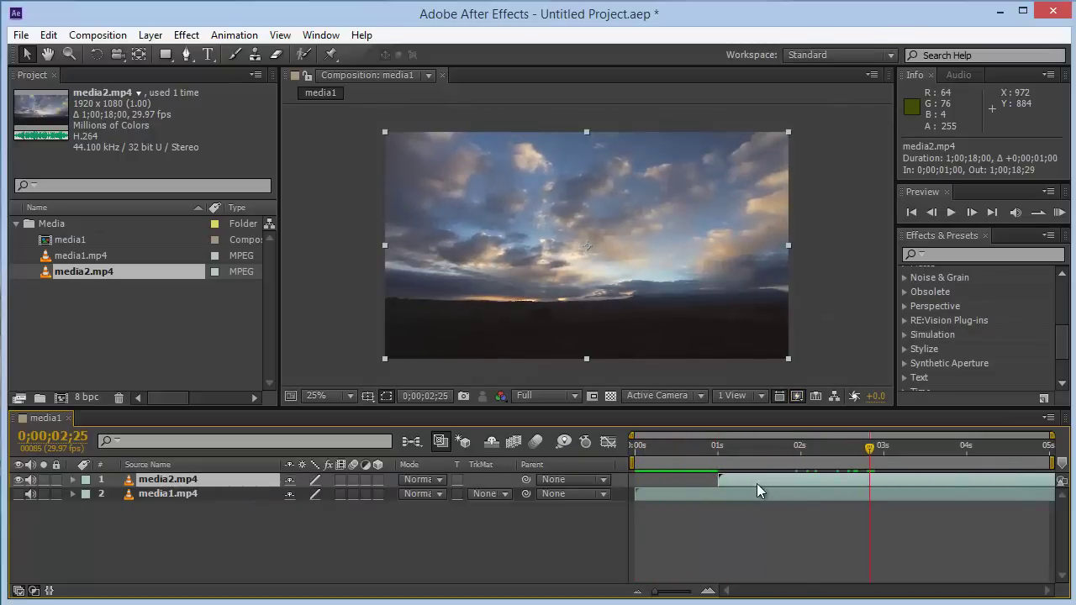
drag(757, 484, 701, 482)
click(870, 452)
mouse_move(789, 453)
mouse_down()
mouse_move(663, 462)
mouse_move(843, 461)
mouse_move(731, 466)
mouse_up()
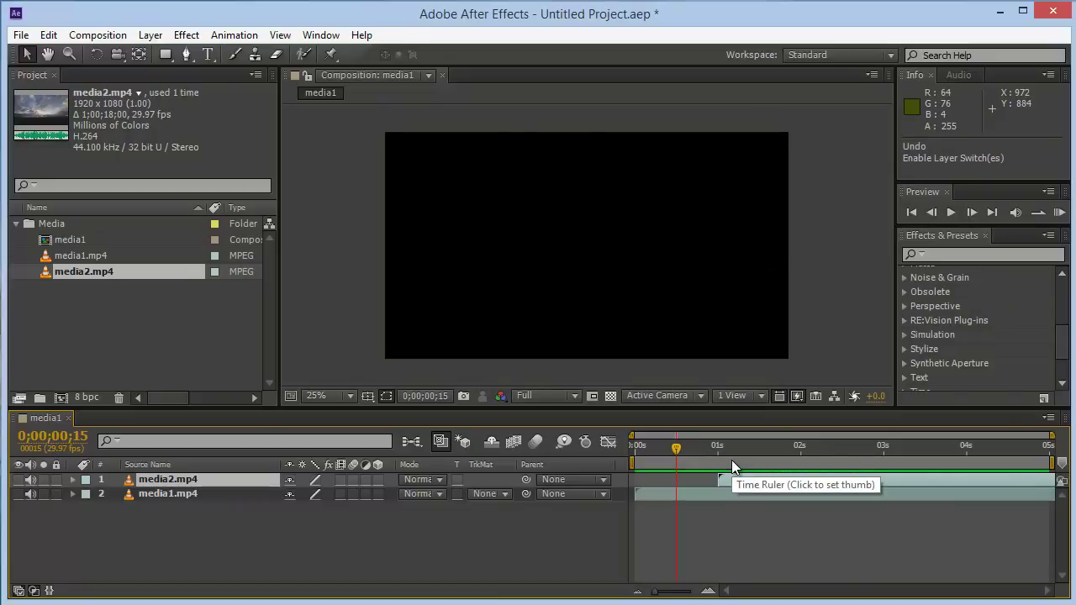
- Undo the media2 timing changes, play the composition, and toggle the sky layer to view the Earth
key(alt+Home)
key(Home)
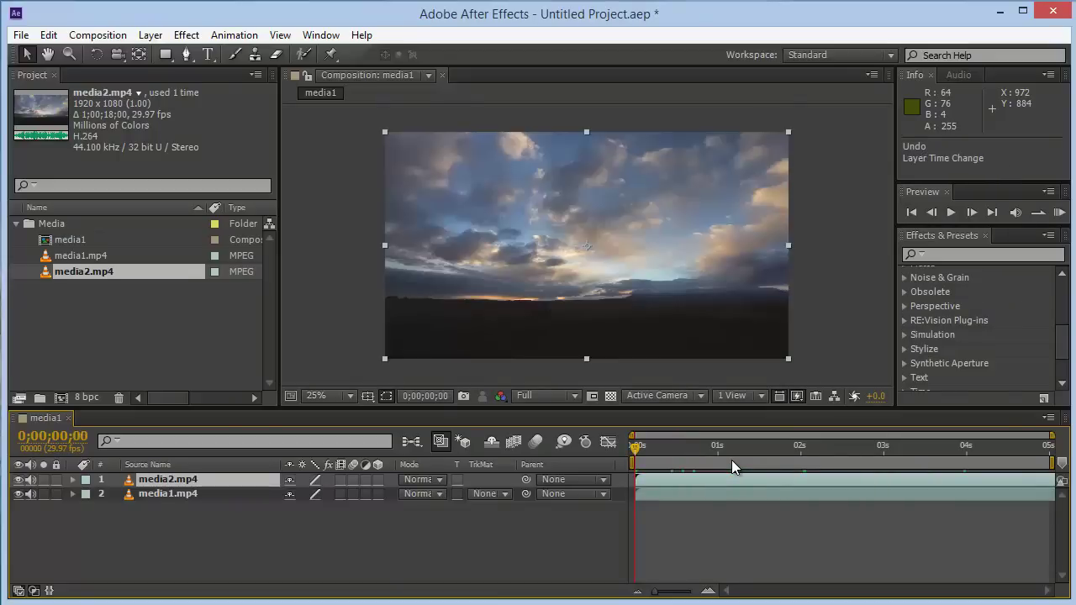
key(space)
click(636, 456)
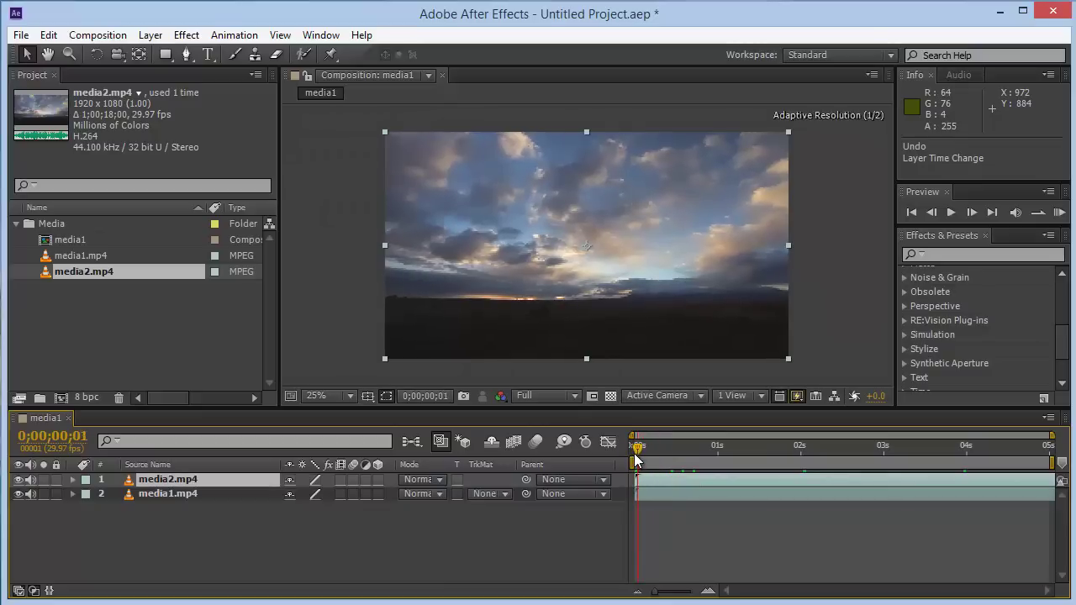
drag(635, 455, 633, 459)
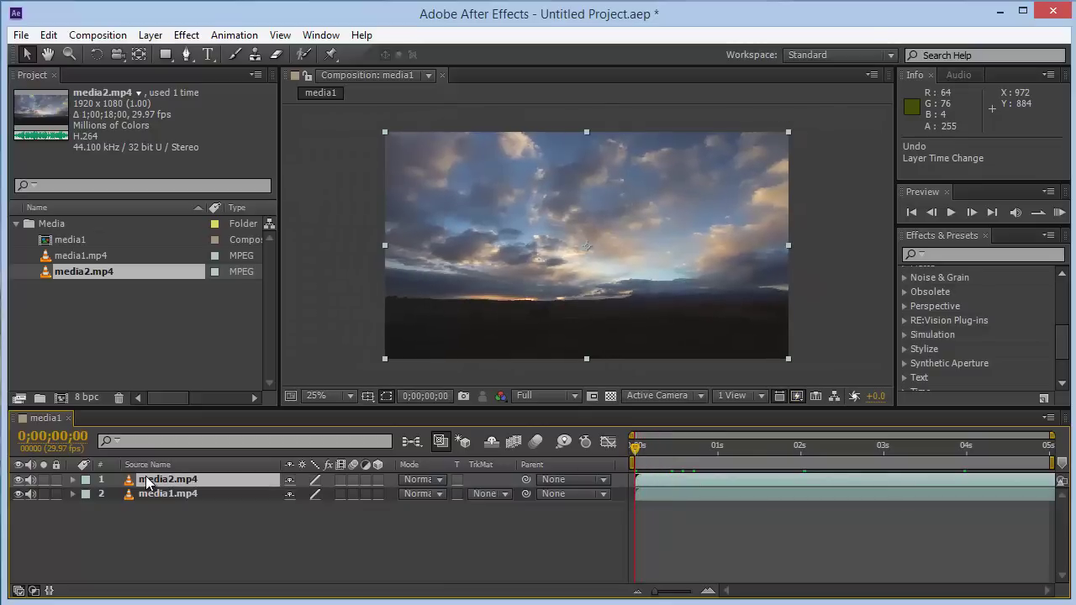
click(643, 454)
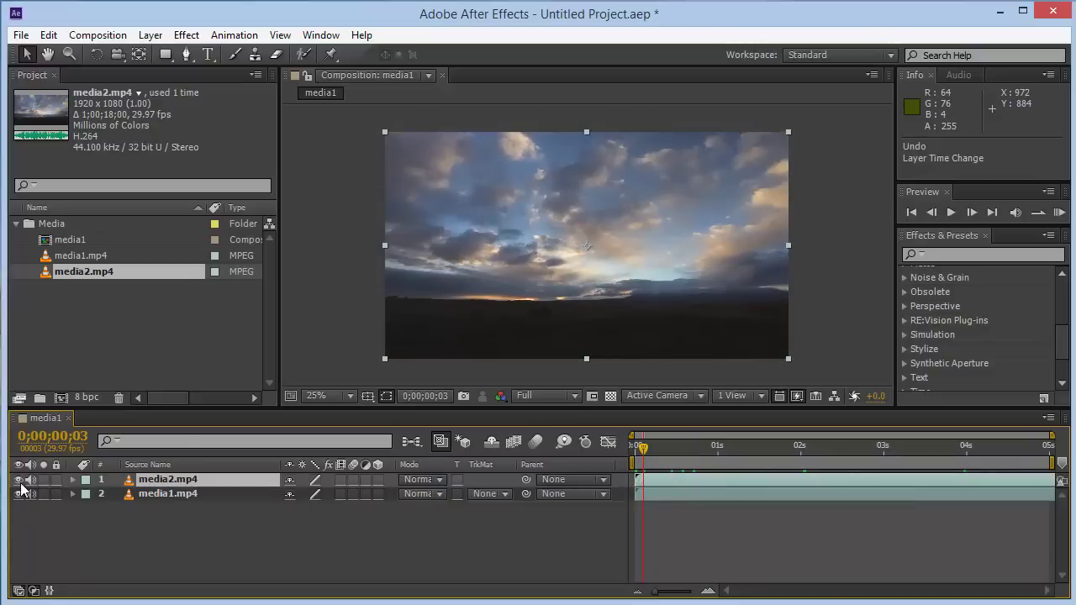
drag(643, 454, 990, 454)
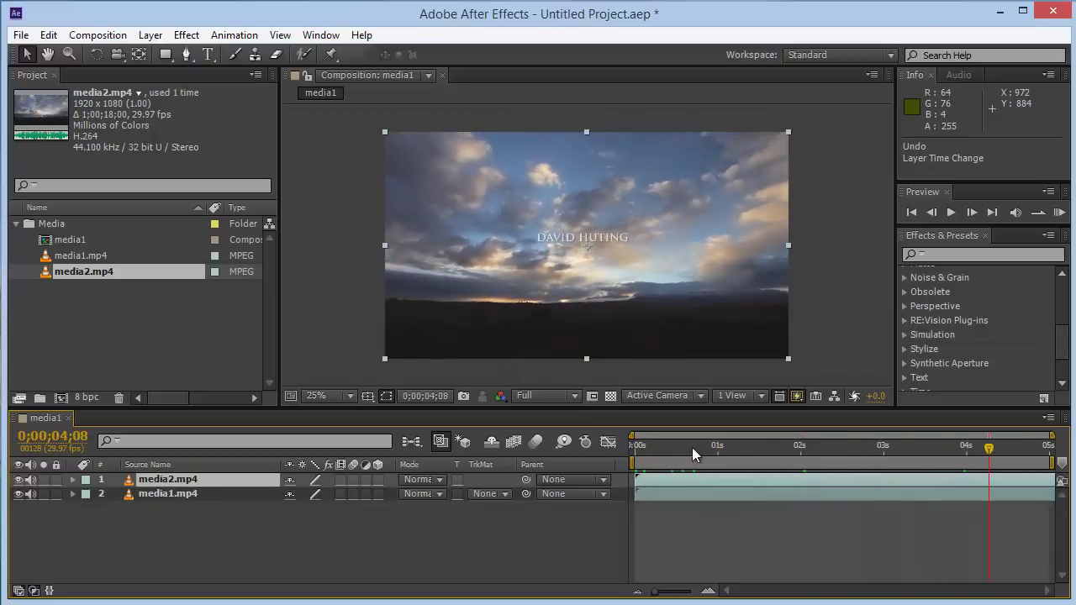
drag(990, 453, 751, 454)
click(19, 479)
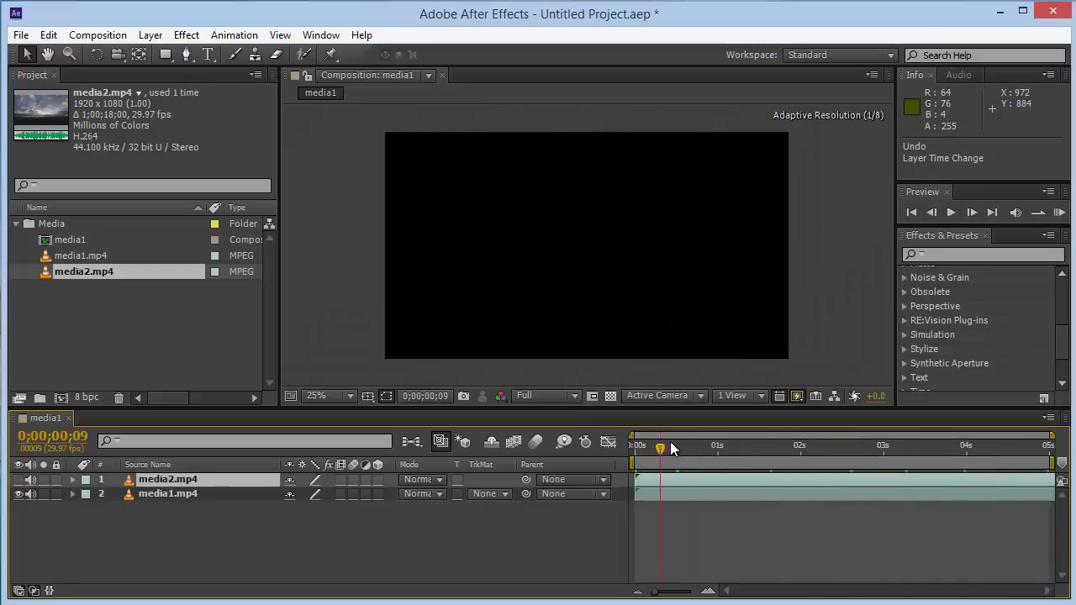
click(19, 479)
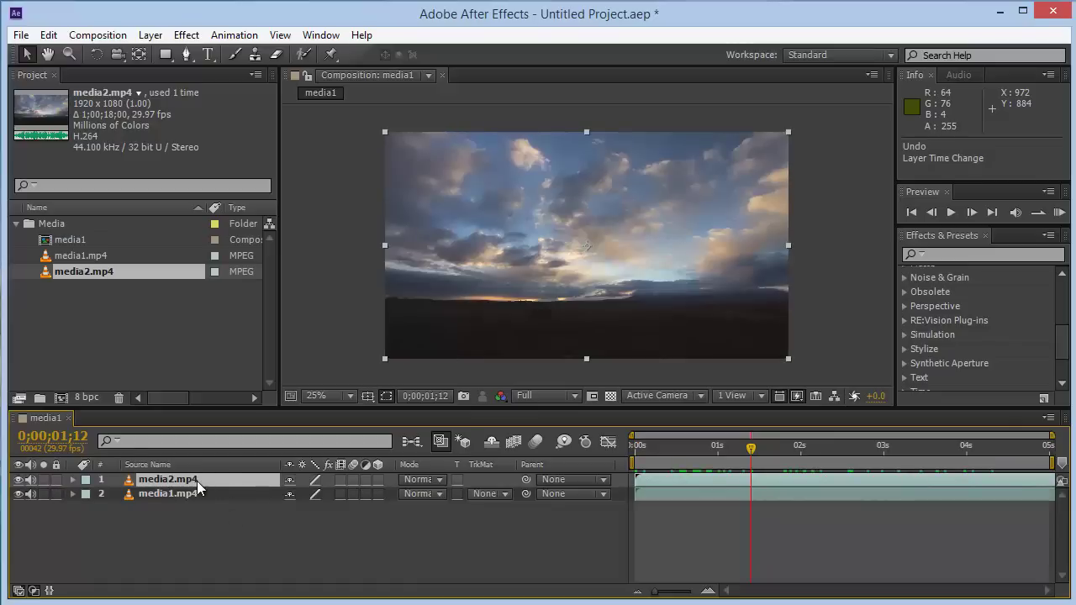
- Move media2 below media1 and back on top, then slide it right to position 1836, 536
drag(197, 481, 193, 502)
mouse_move(760, 454)
mouse_down()
mouse_move(656, 460)
mouse_move(922, 474)
mouse_up()
click(243, 482)
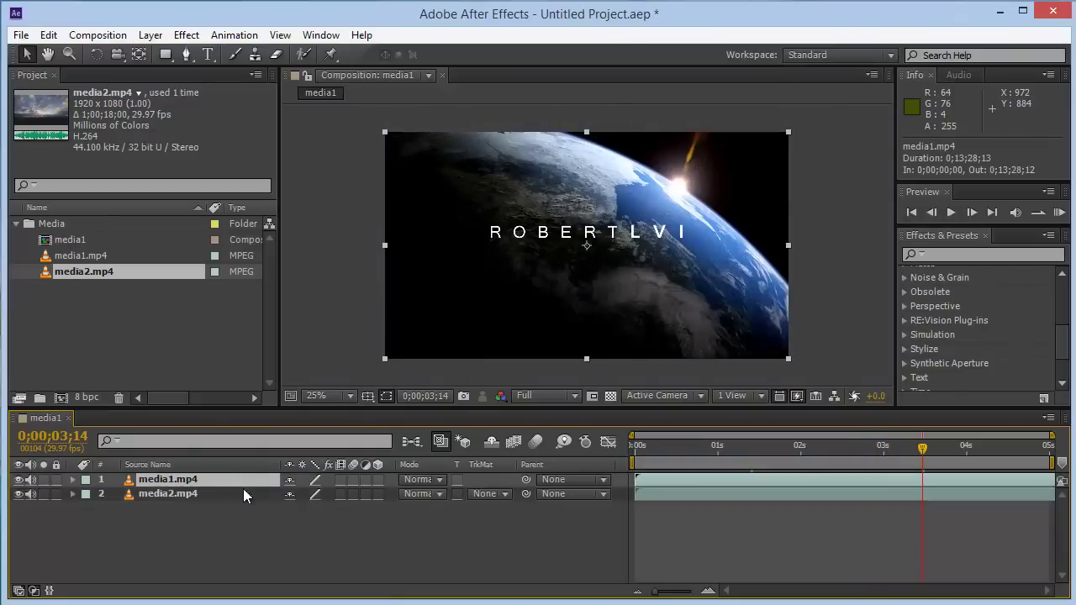
click(219, 545)
drag(168, 493, 193, 481)
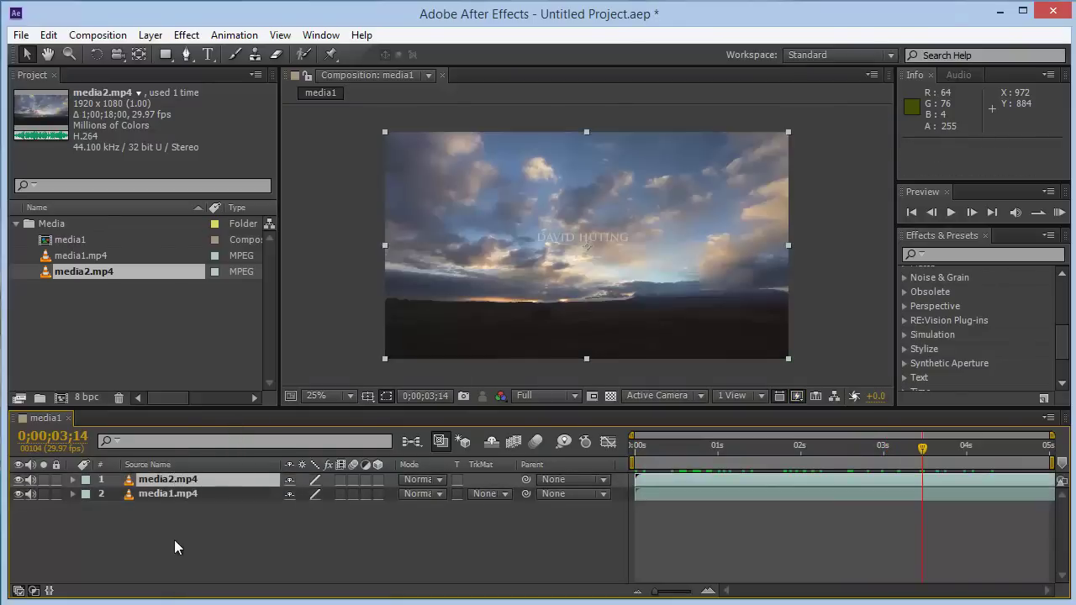
drag(893, 454, 708, 460)
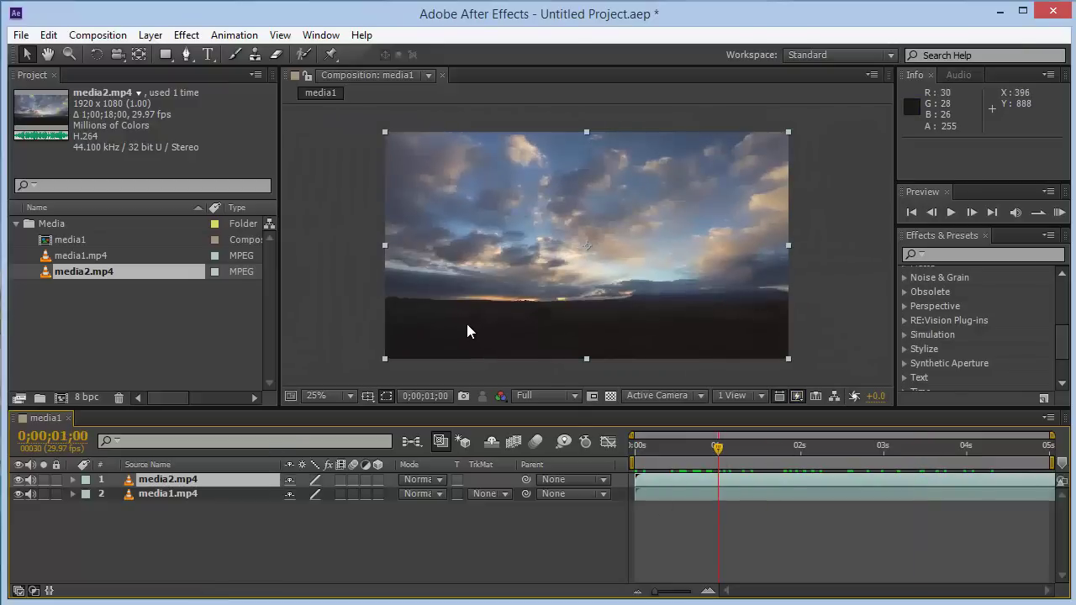
drag(467, 305, 661, 304)
mouse_move(717, 448)
mouse_down()
mouse_move(667, 448)
mouse_move(774, 469)
mouse_up()
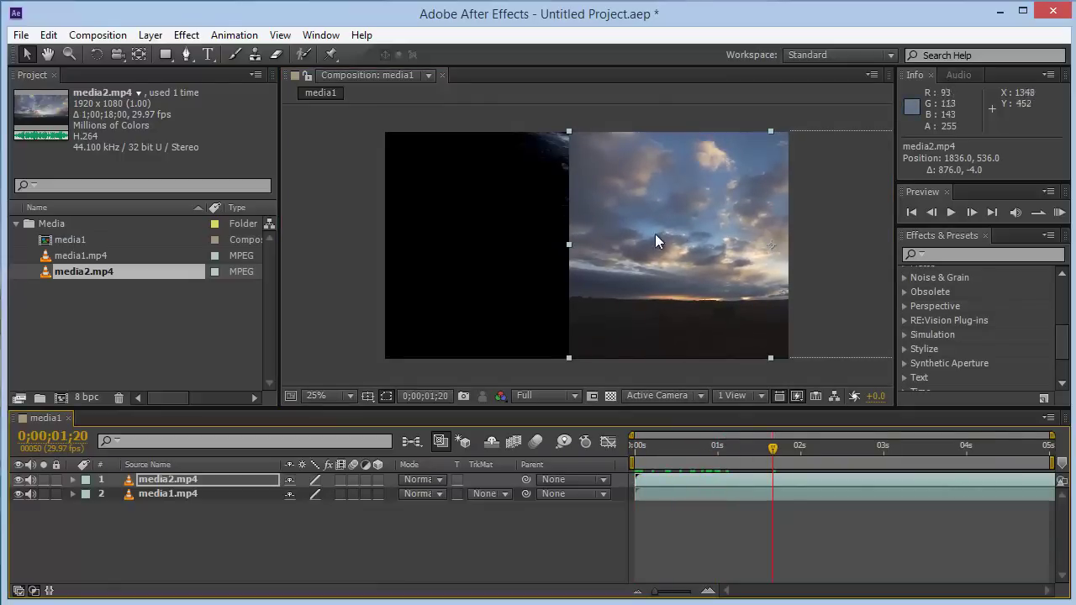
- Scrub the opening frames, then undo media2's rightward position shift
mouse_move(774, 463)
mouse_down()
mouse_move(734, 466)
mouse_move(876, 466)
mouse_up()
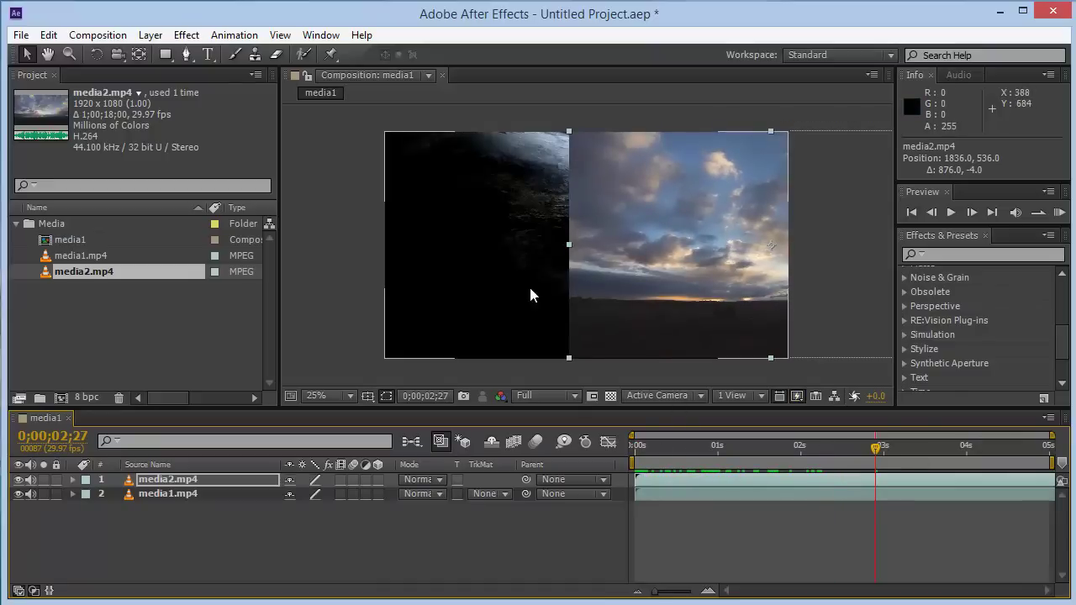
click(873, 446)
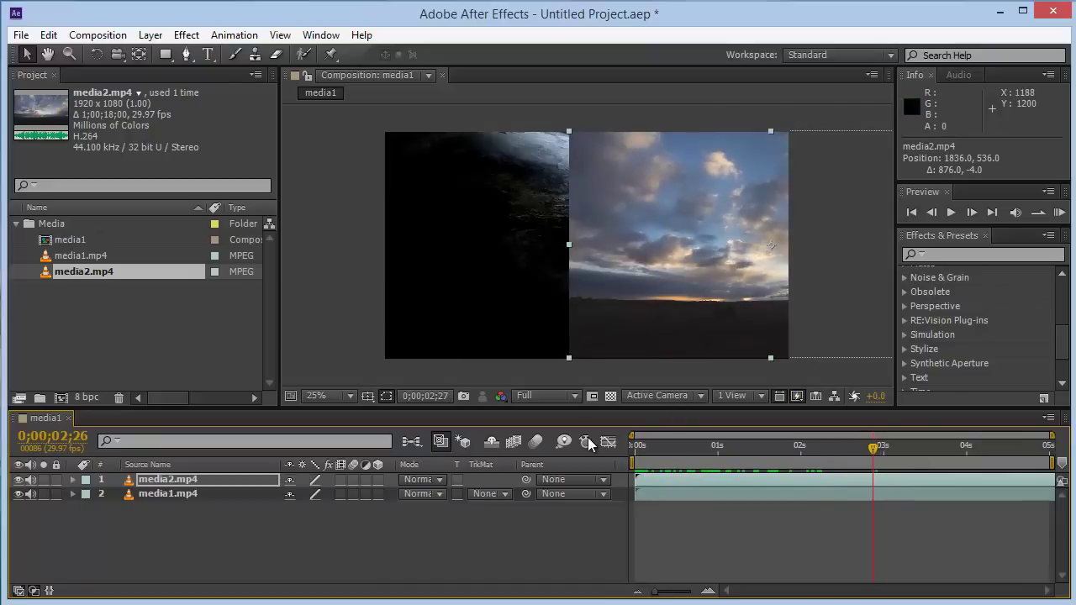
key(ctrl+z)
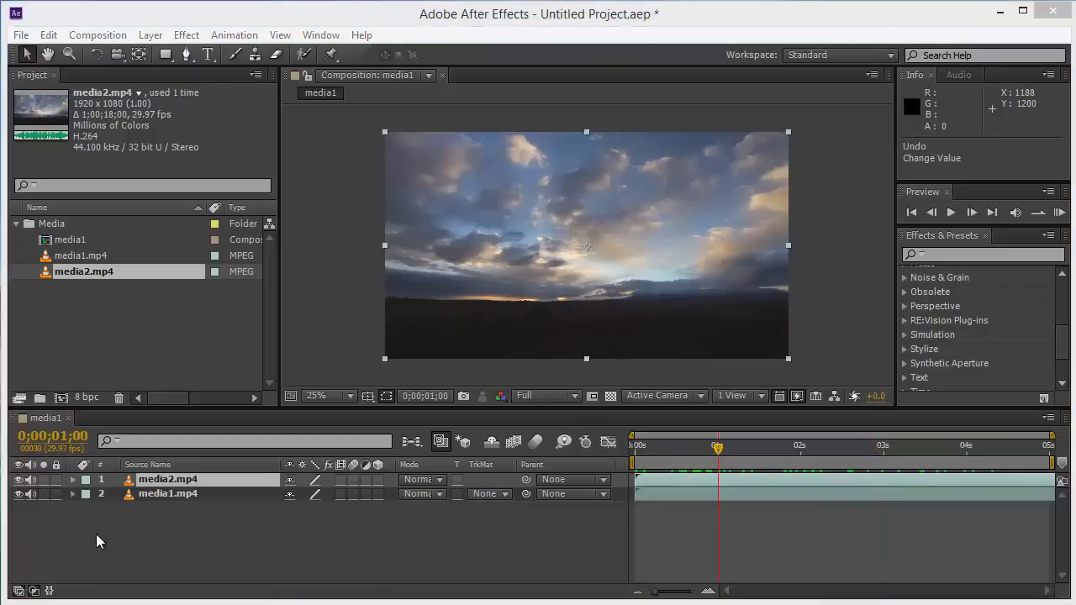
click(145, 525)
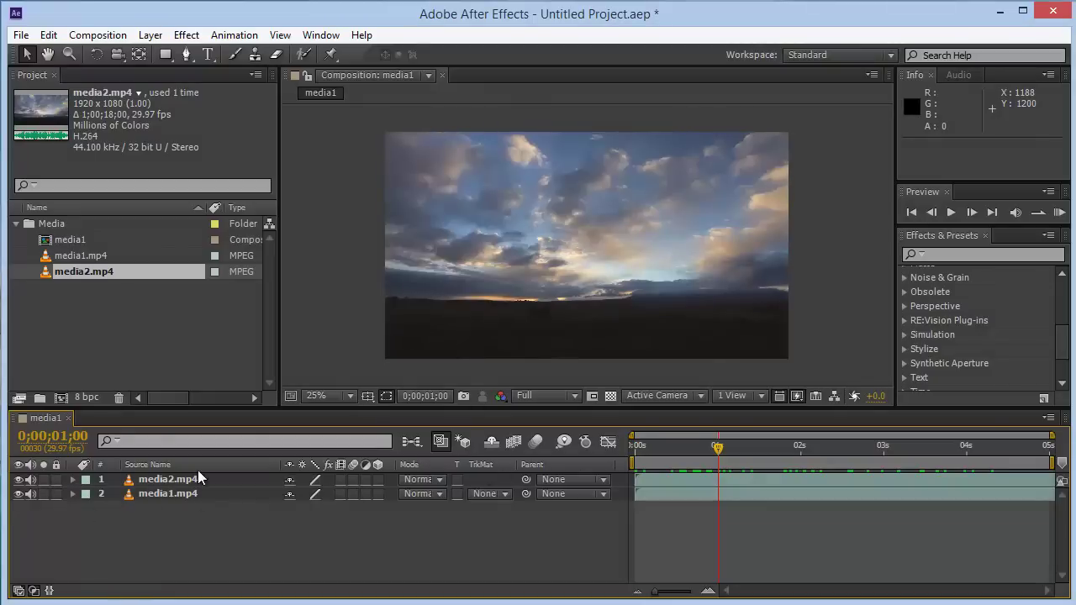
click(44, 494)
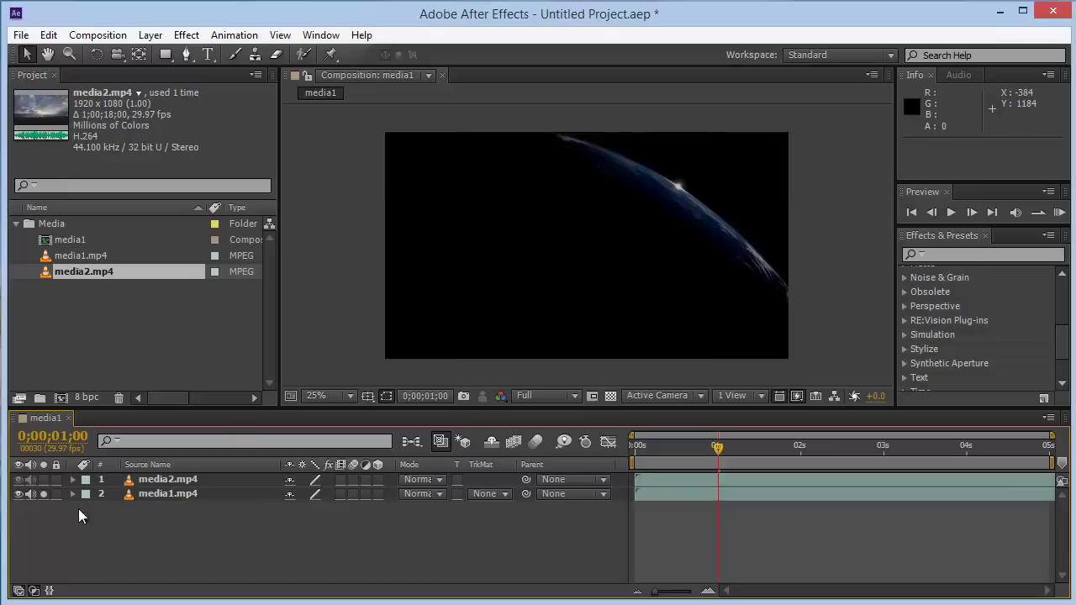
click(43, 494)
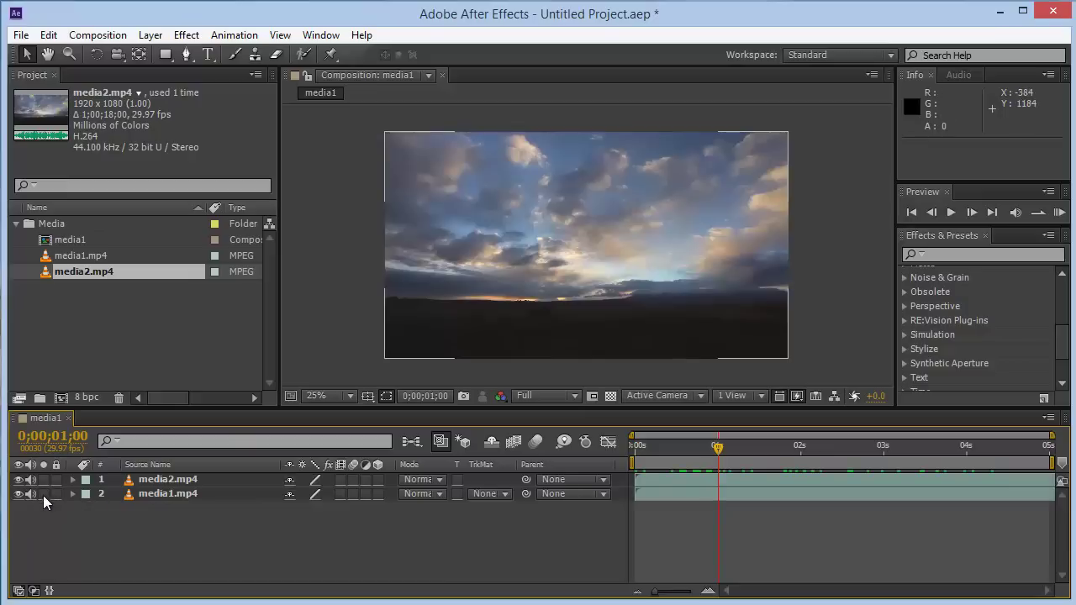
- Create a new black solid layer with the default solid settings
click(160, 36)
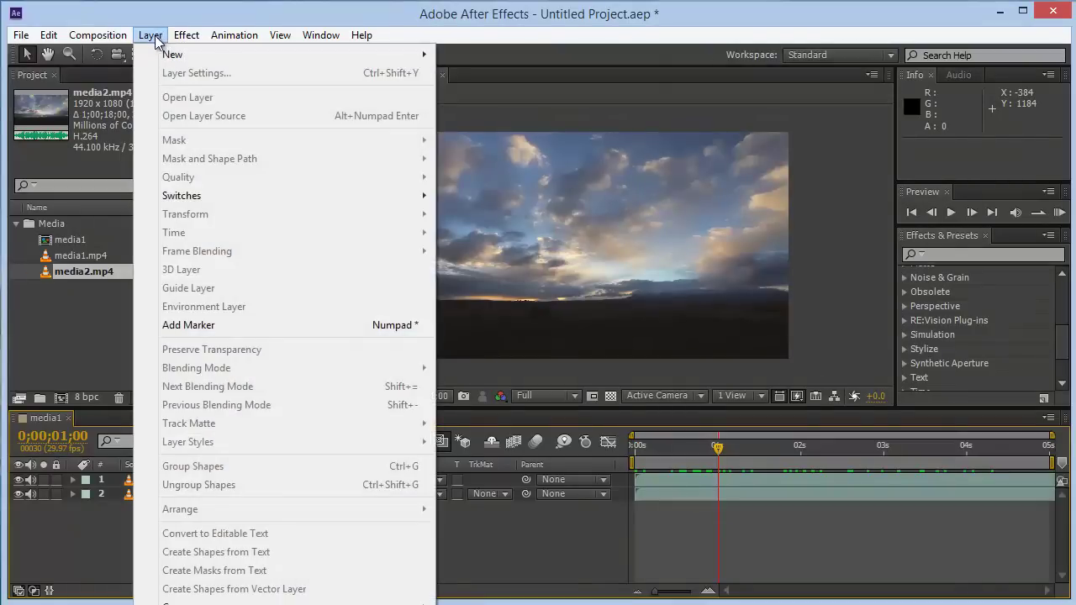
mouse_move(164, 55)
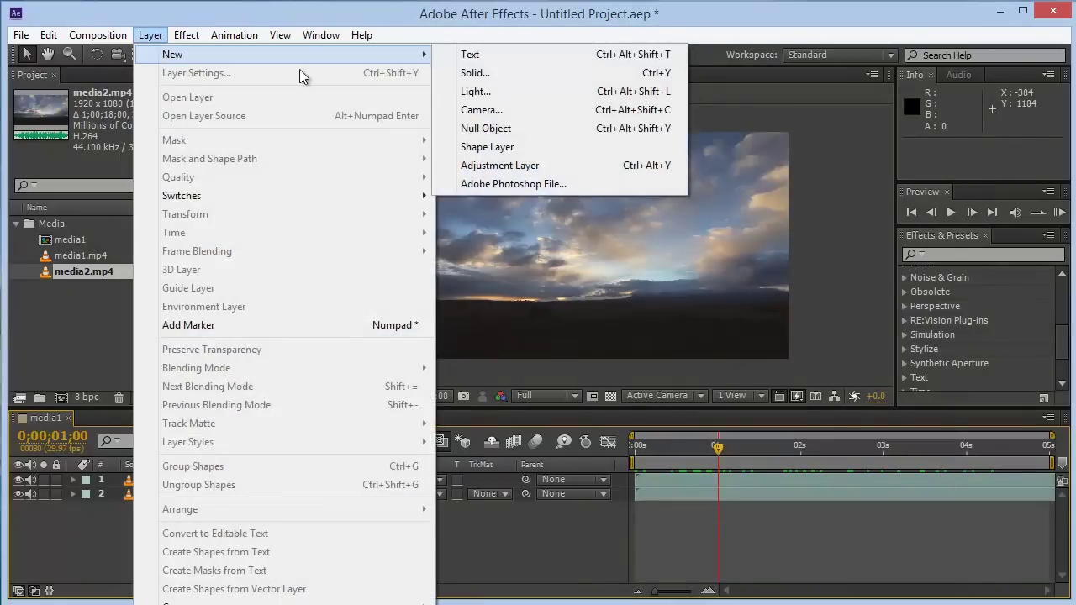
click(480, 78)
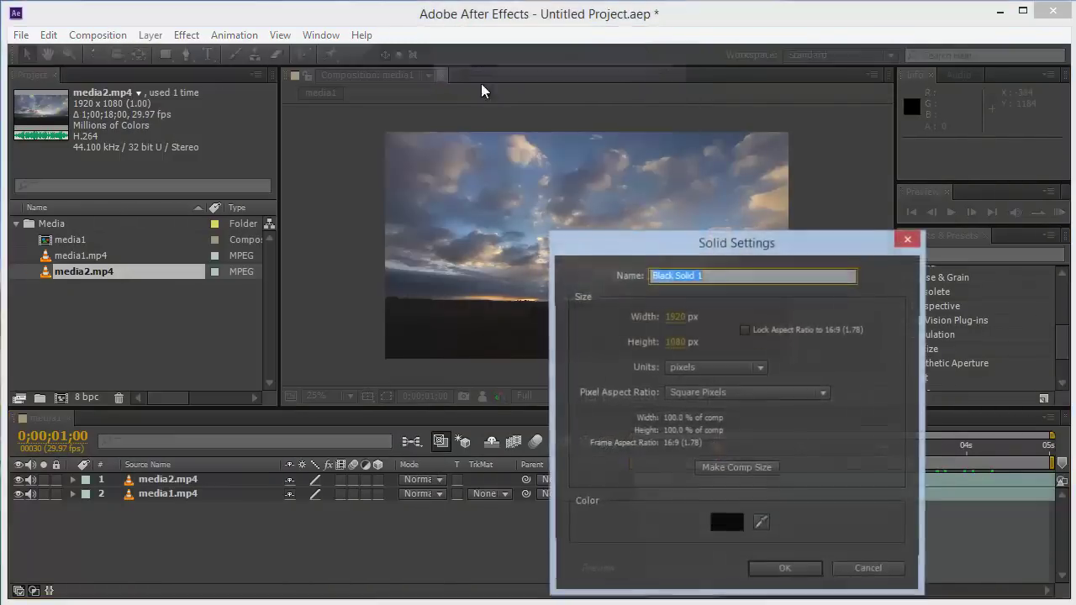
drag(643, 220, 445, 136)
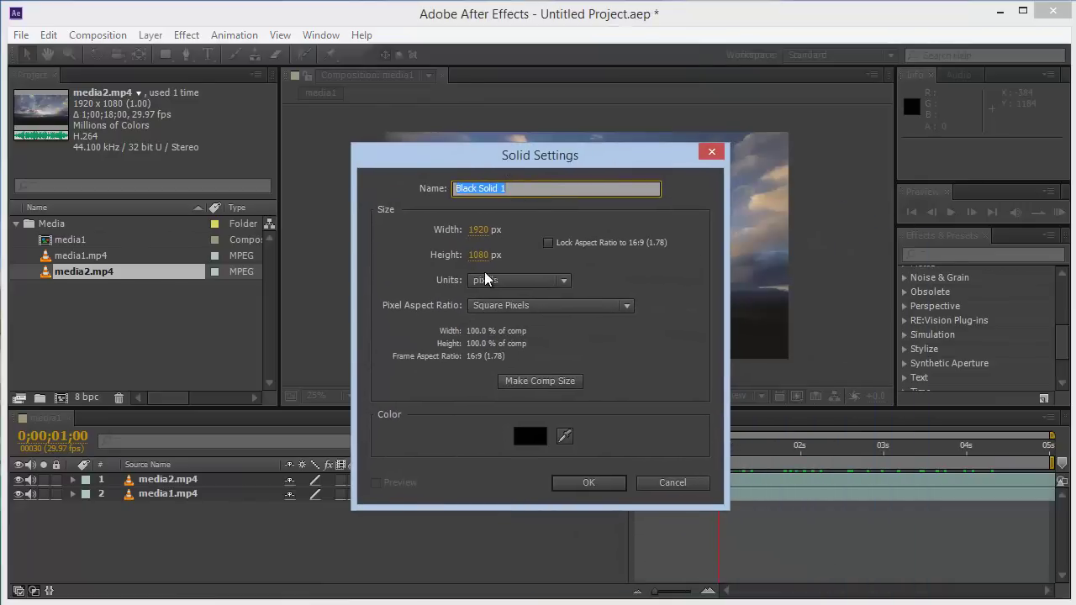
key(Return)
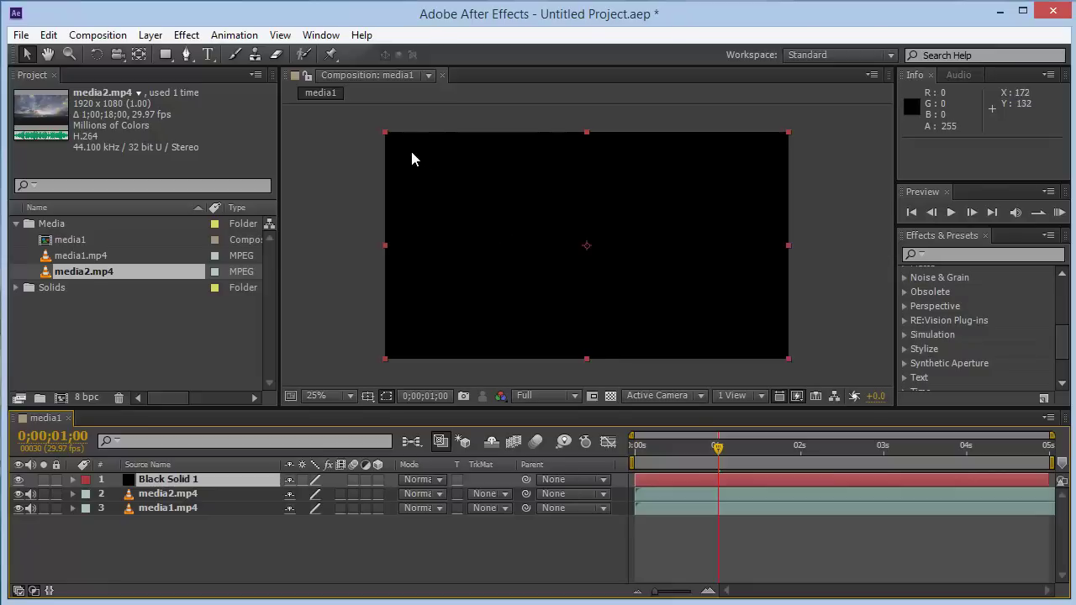
- Scale Black Solid 1 to about 79% by 83%, nudge it, and move it below media1
mouse_move(385, 132)
mouse_down()
mouse_move(506, 180)
mouse_move(472, 178)
mouse_up()
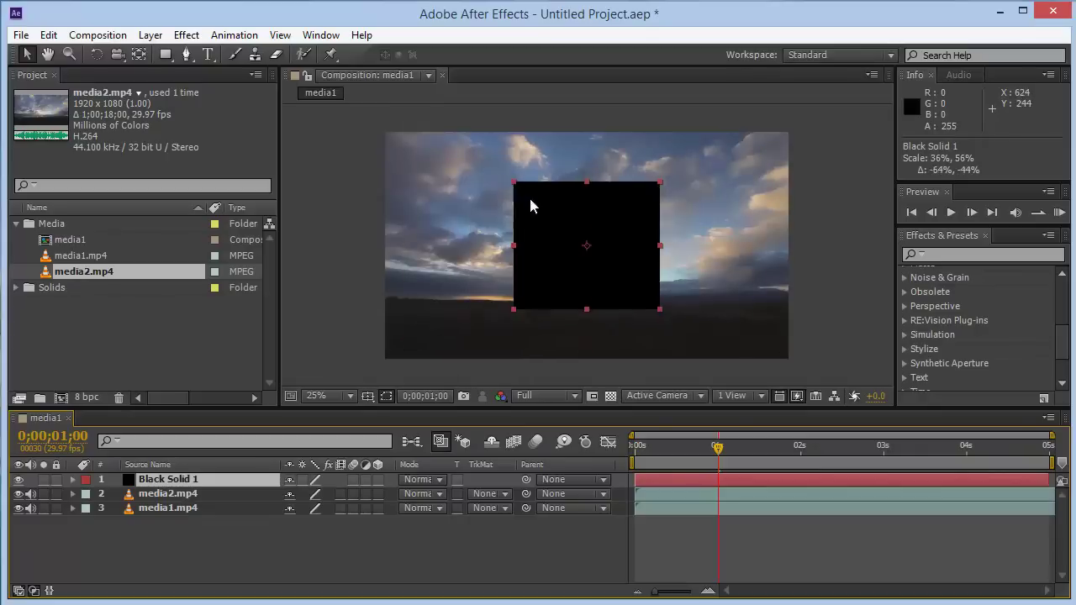
drag(472, 178, 428, 152)
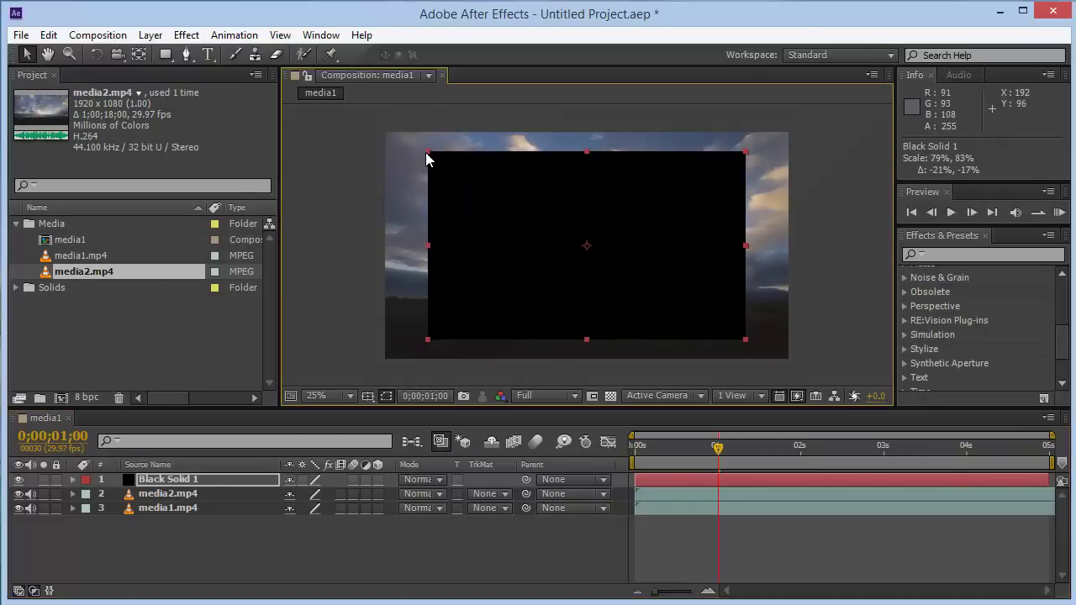
drag(488, 299, 484, 296)
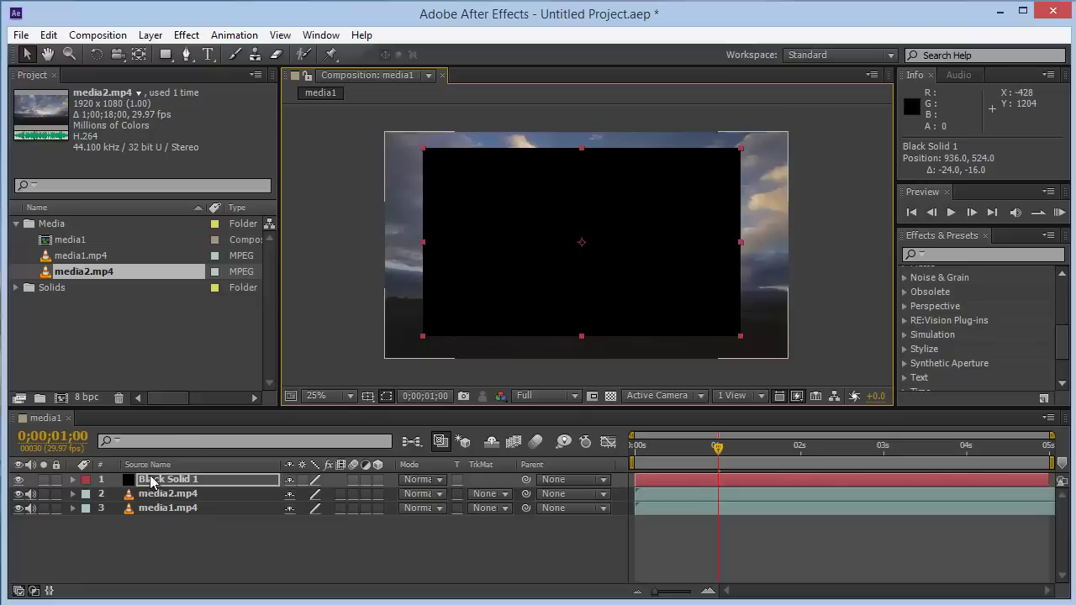
drag(151, 479, 173, 530)
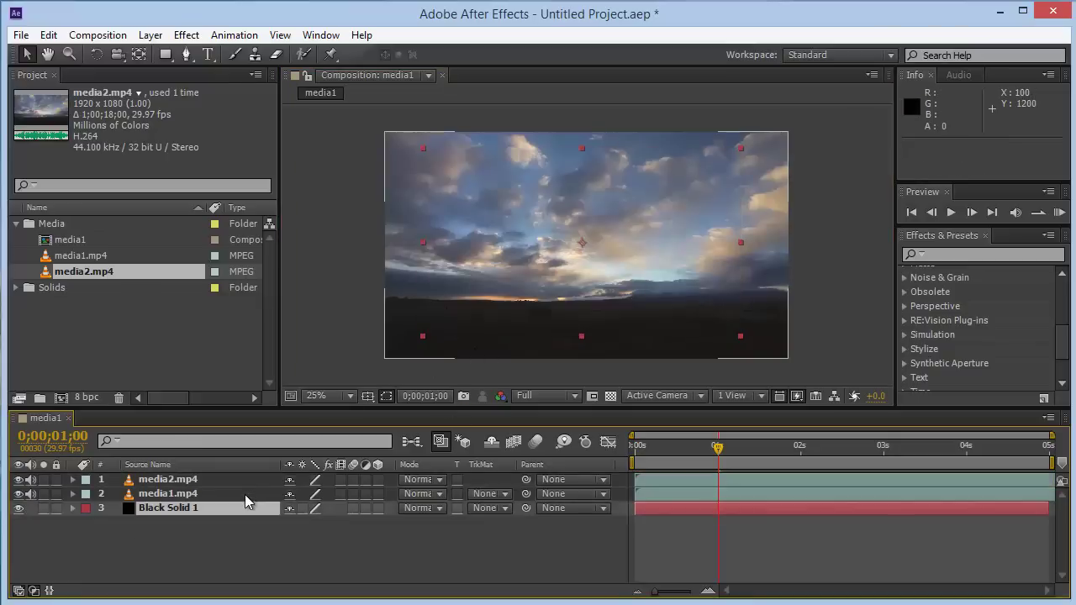
- Delete Black Solid 1, then browse the Layer menu and close it without adding anything
key(Delete)
click(151, 34)
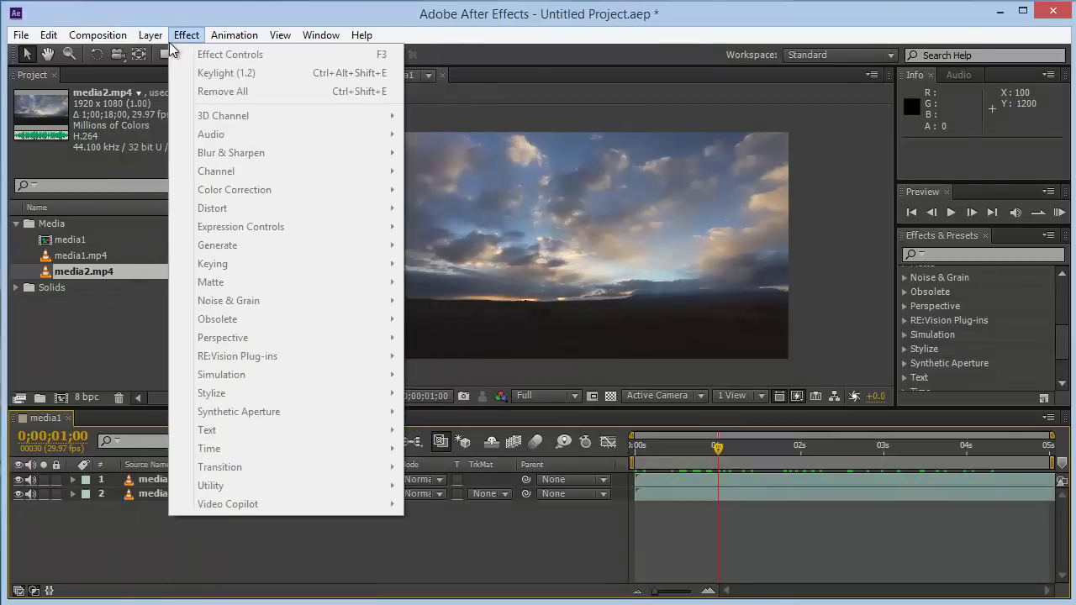
mouse_move(235, 53)
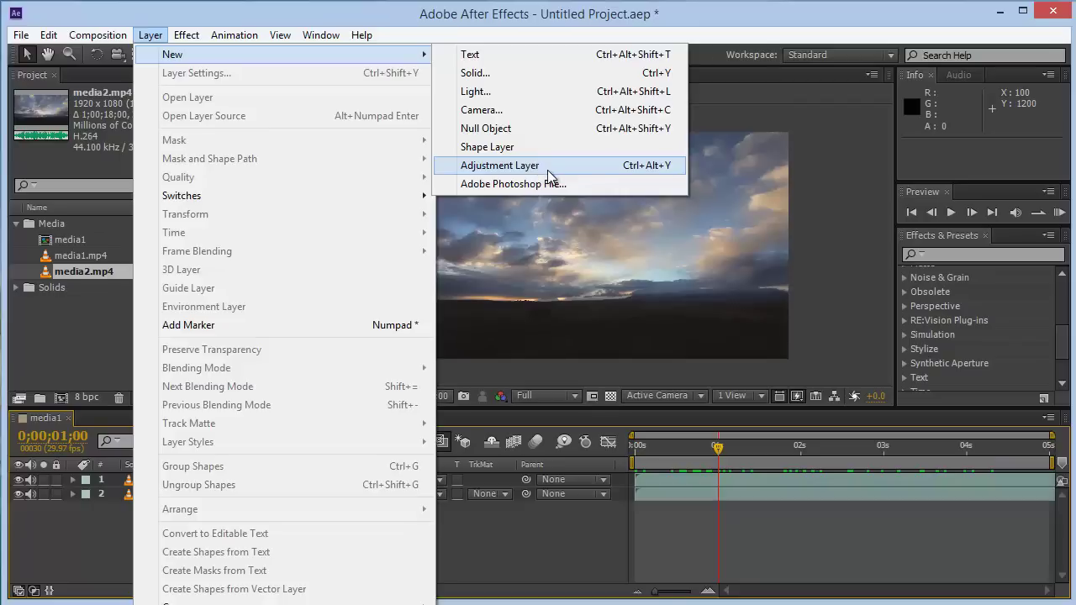
click(235, 35)
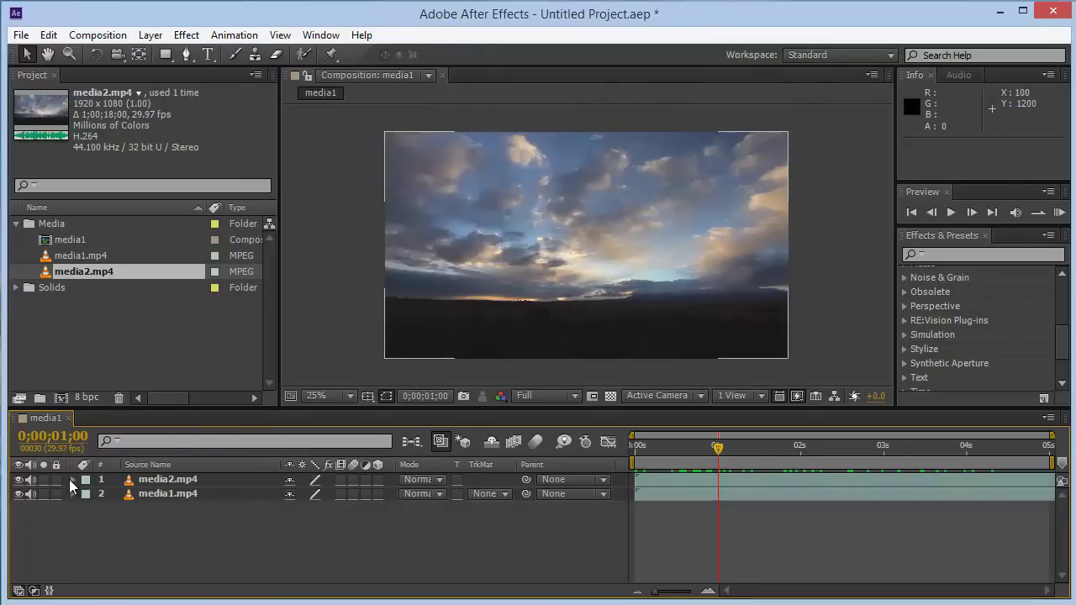
- Expand the media2.mp4 layer's Transform properties and return to the first frame
click(154, 480)
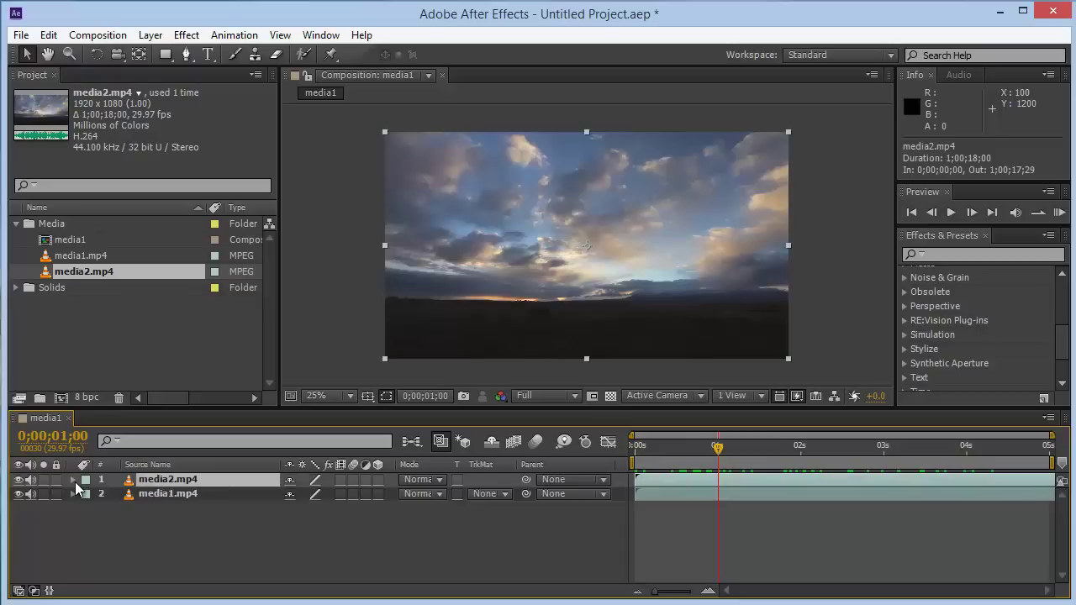
click(72, 480)
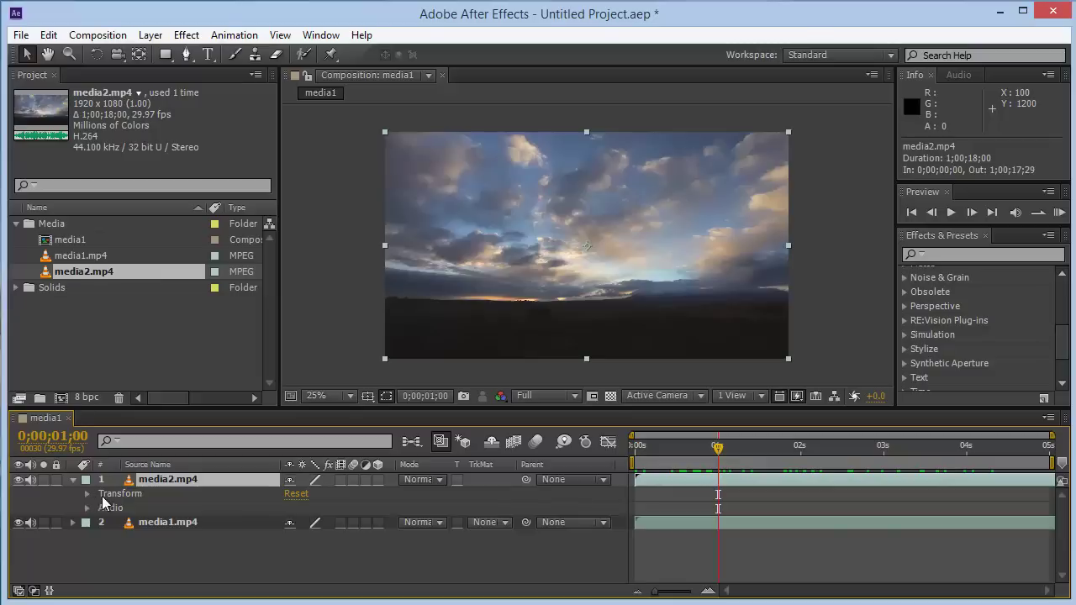
click(87, 508)
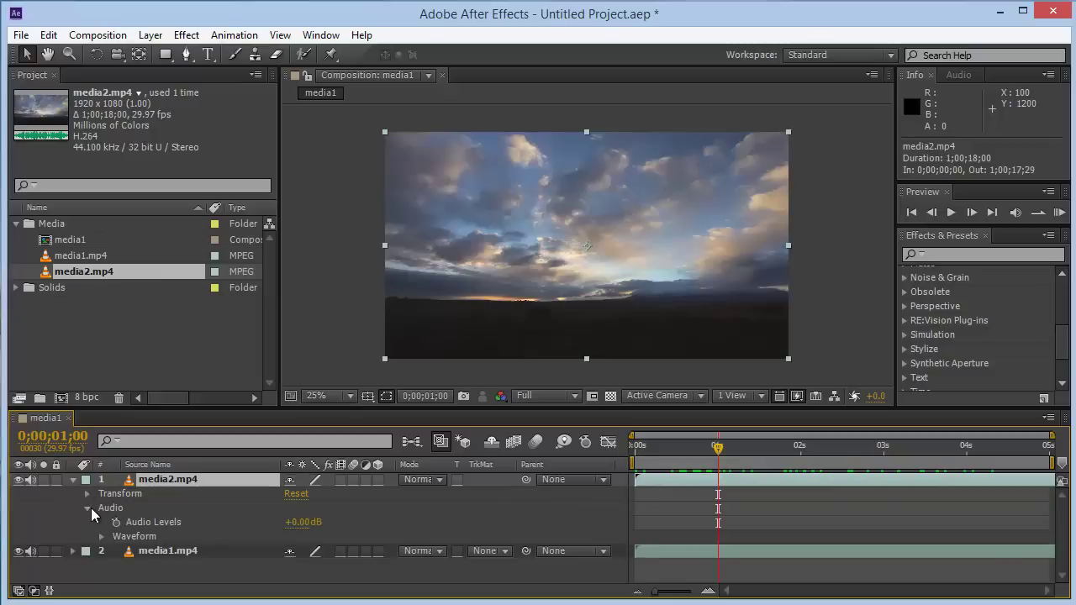
click(87, 508)
click(88, 493)
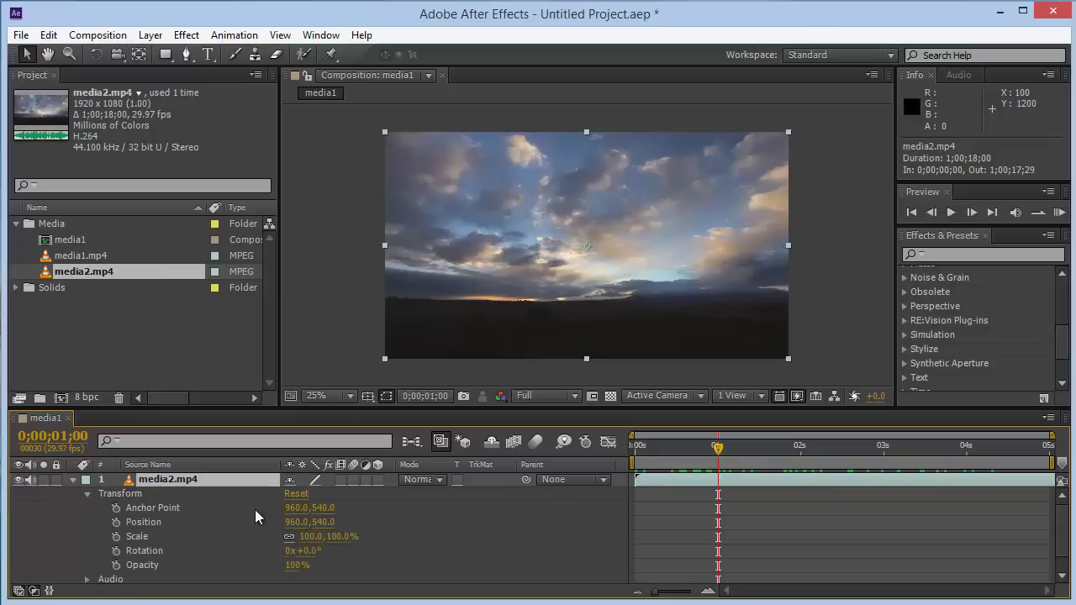
drag(719, 448, 606, 462)
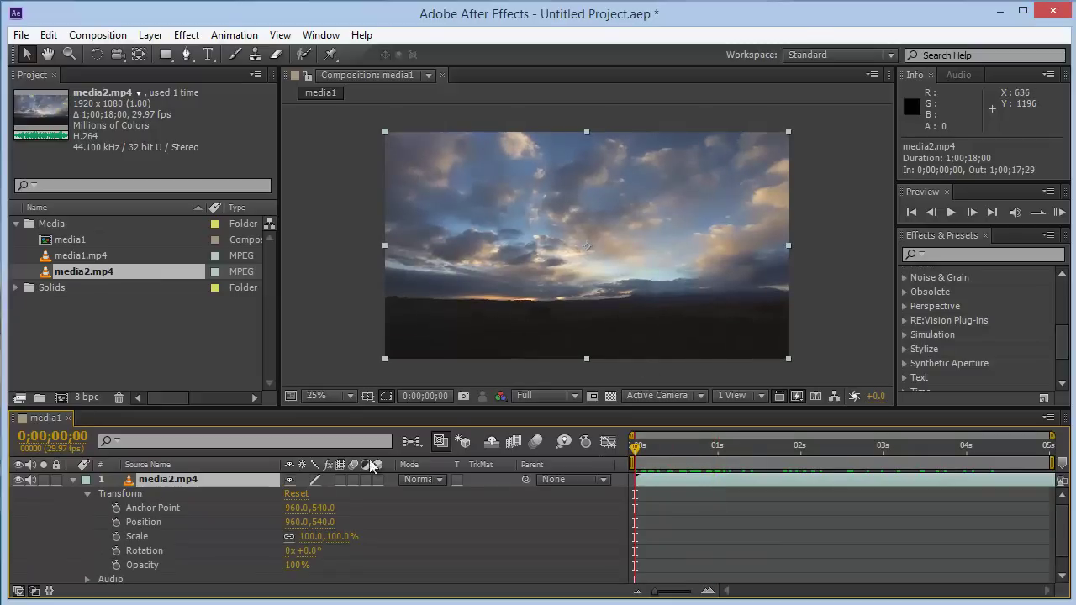
- Set media2's Position to 870, 488 and zoom the Composition viewer out to 12.5%
click(178, 502)
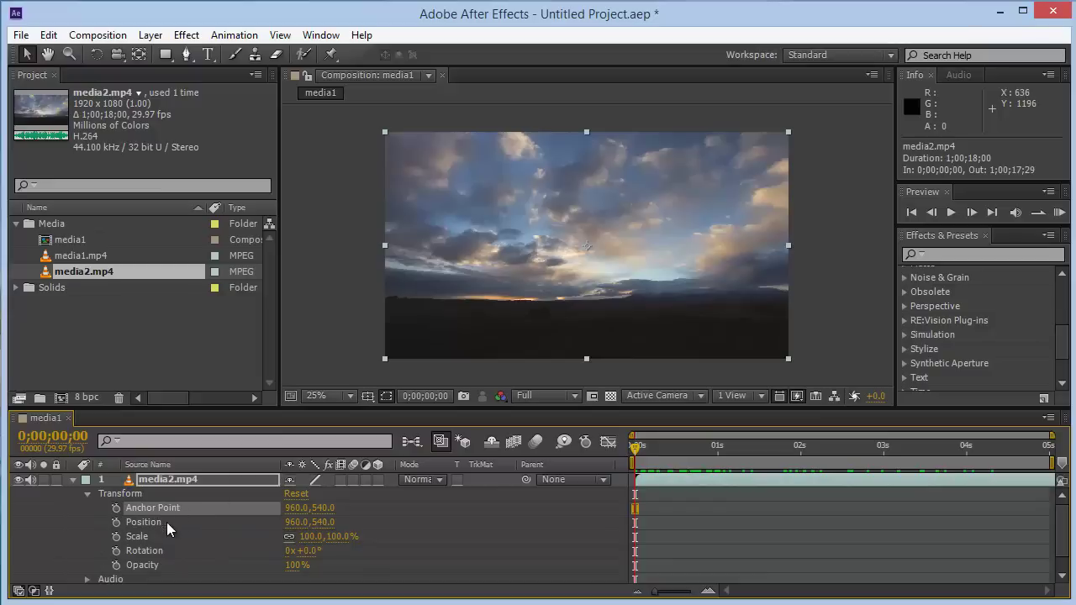
click(164, 523)
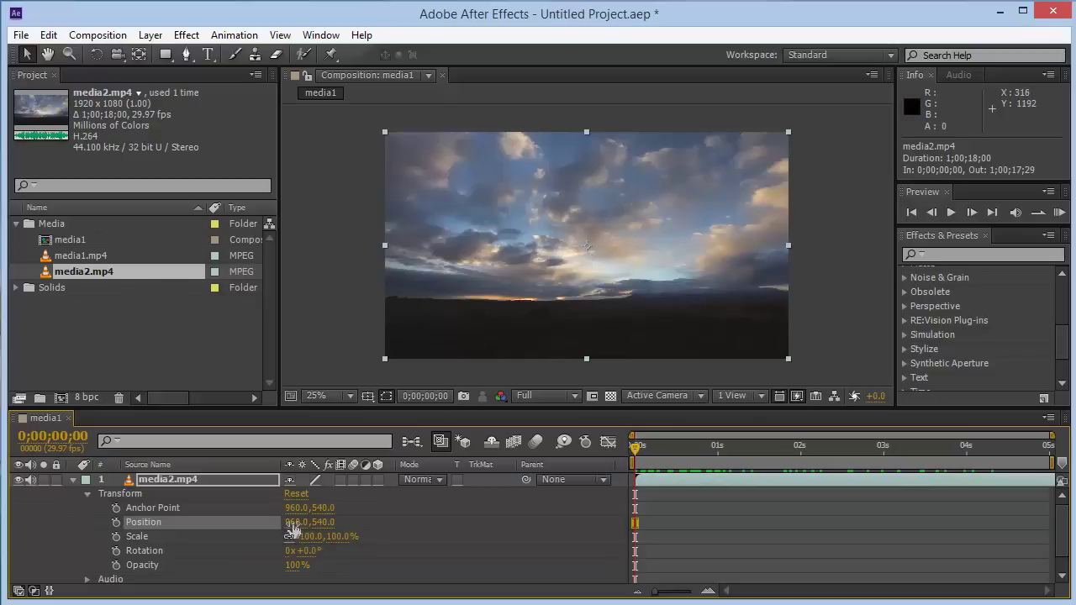
drag(292, 522, 631, 539)
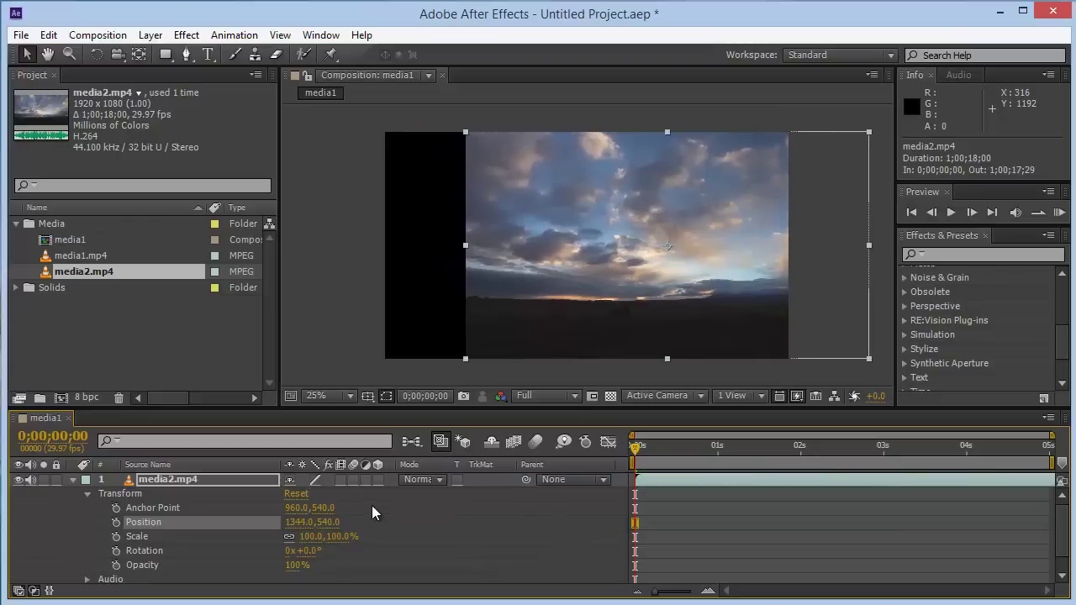
mouse_move(329, 522)
mouse_down()
mouse_move(76, 520)
mouse_move(326, 545)
mouse_move(143, 522)
mouse_up()
drag(624, 242, 550, 242)
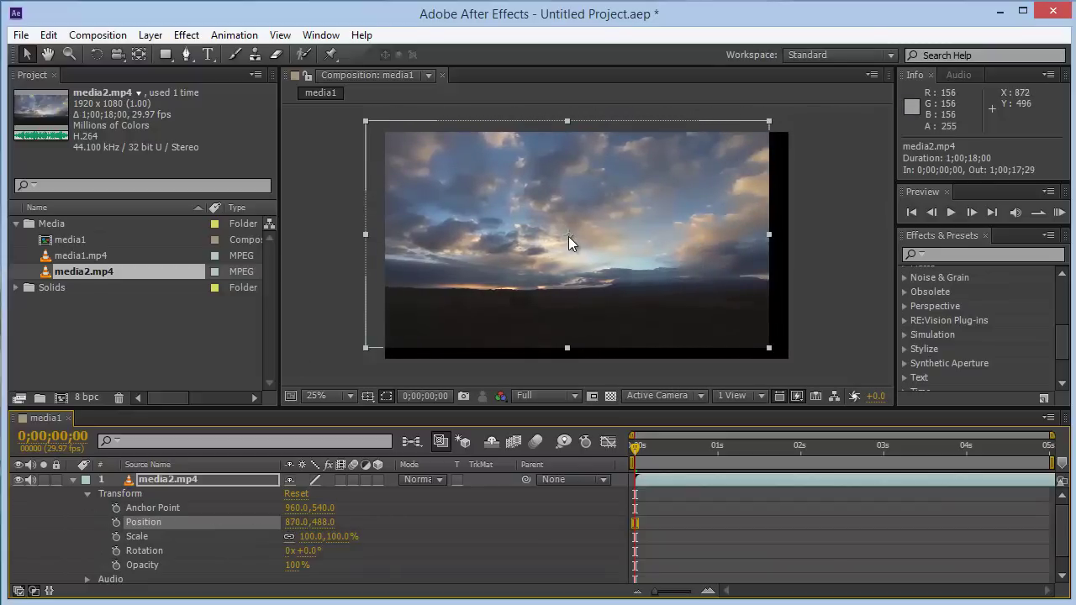
scroll(568, 234, up, 1)
scroll(540, 204, up, 1)
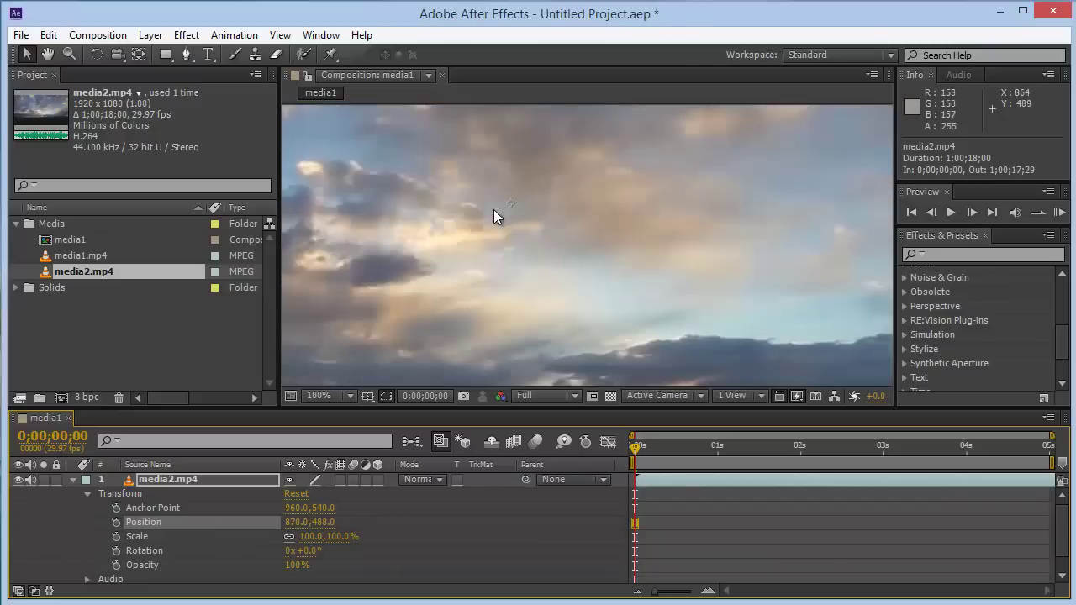
scroll(475, 265, down, 1)
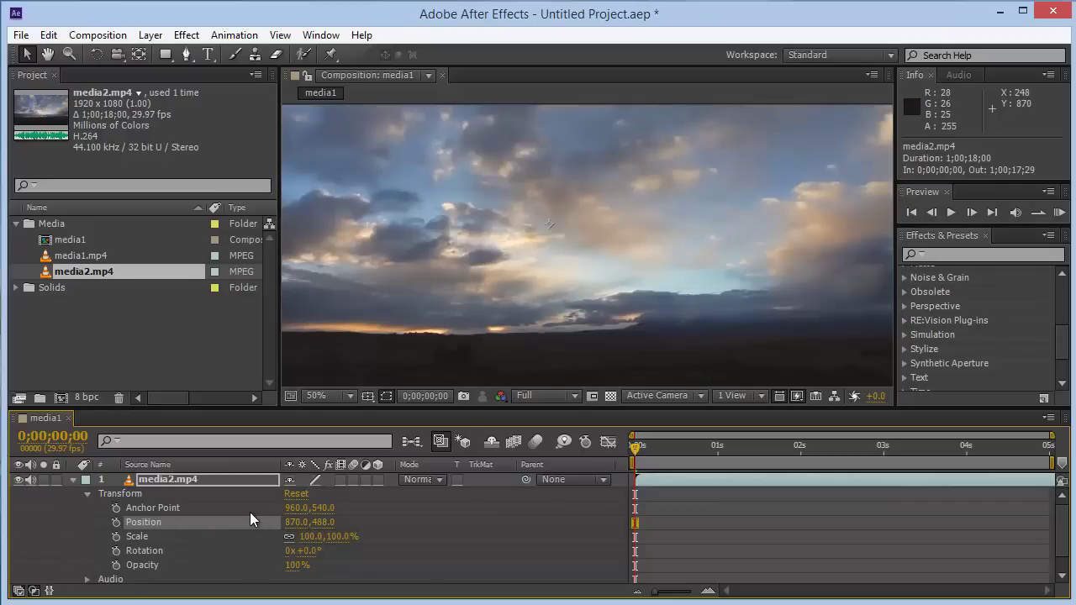
scroll(587, 295, down, 4)
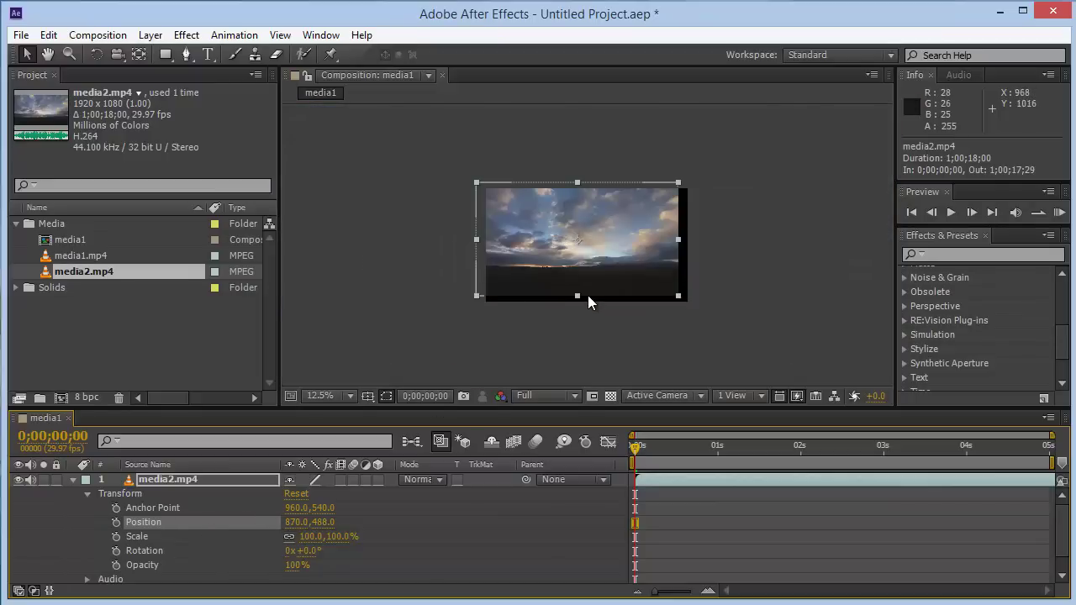
- Undo the sky layer's position change and revert a trial 115% scale back to 100%
key(ctrl+z)
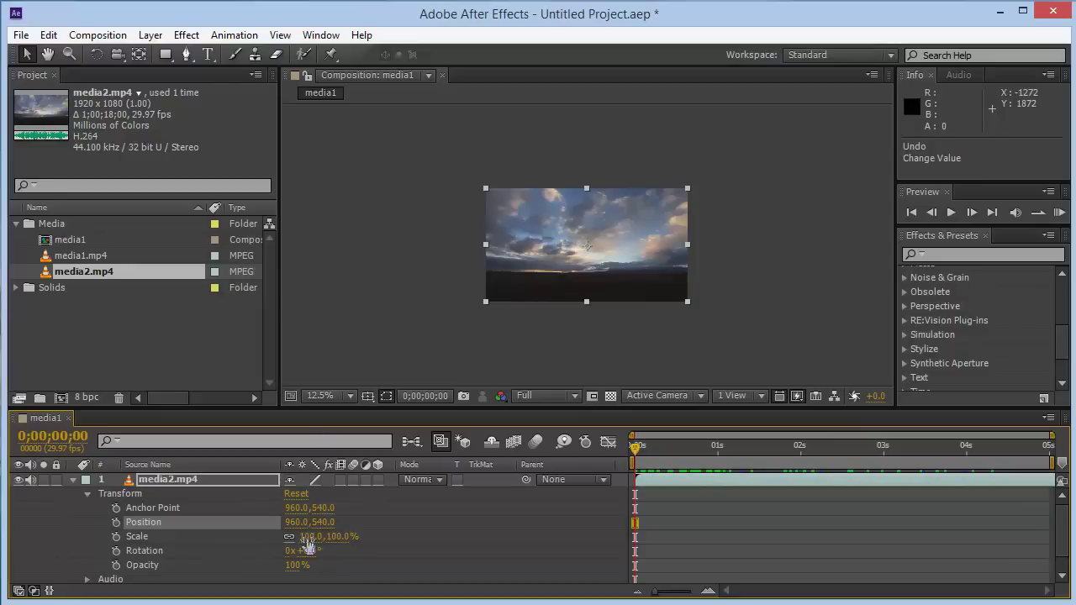
key(period)
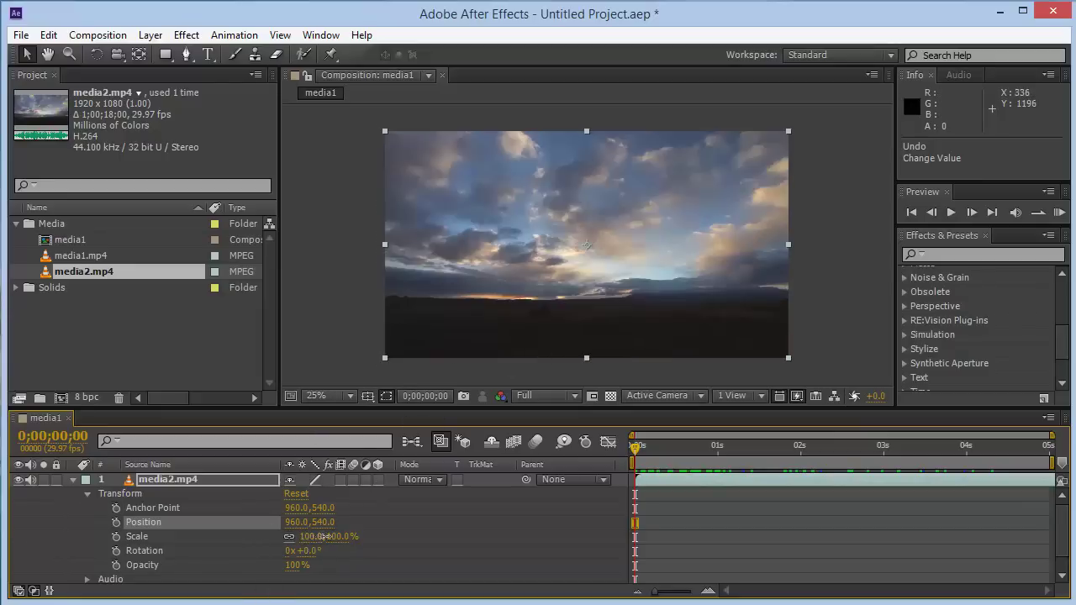
mouse_move(324, 536)
mouse_down()
mouse_move(212, 536)
mouse_move(336, 544)
mouse_up()
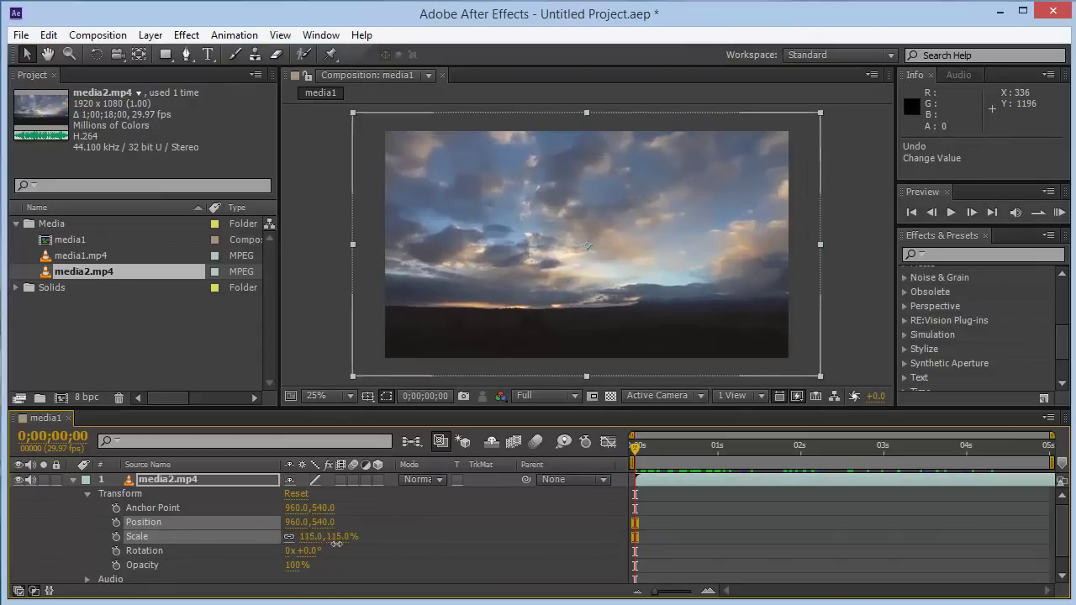
key(ctrl+z)
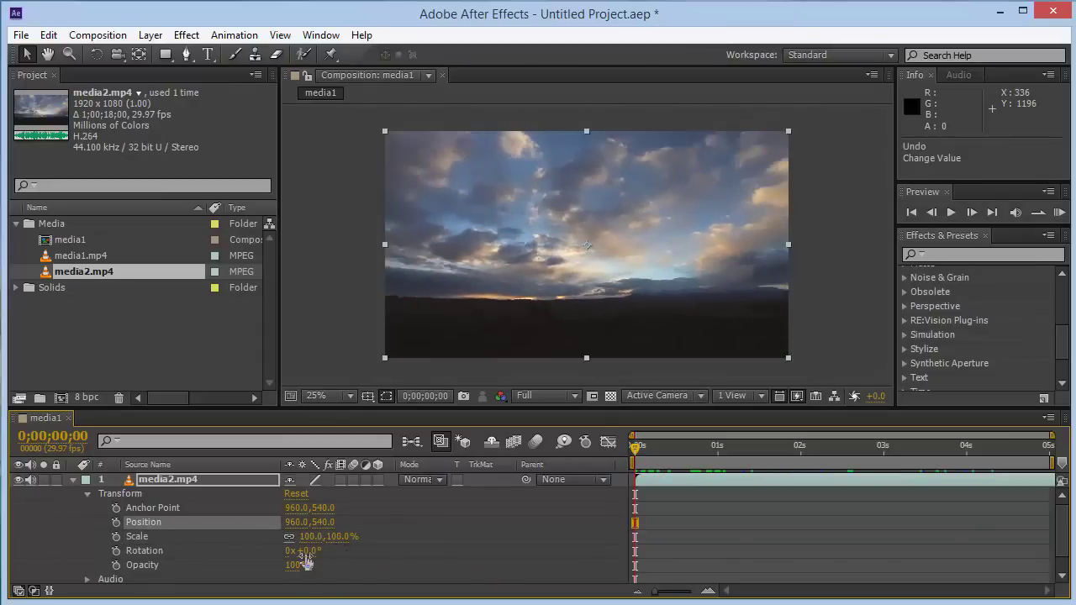
- Undo a slight rotation, lower media2.mp4's opacity toward 25%, and preview the blend
click(348, 558)
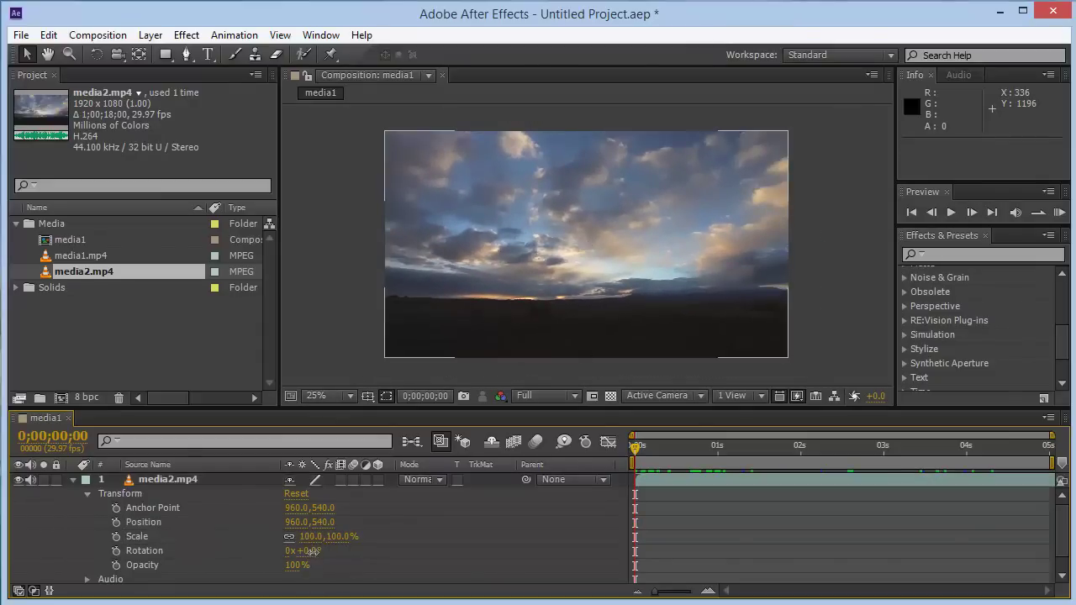
mouse_move(311, 551)
mouse_down()
mouse_move(407, 543)
mouse_move(301, 544)
mouse_up()
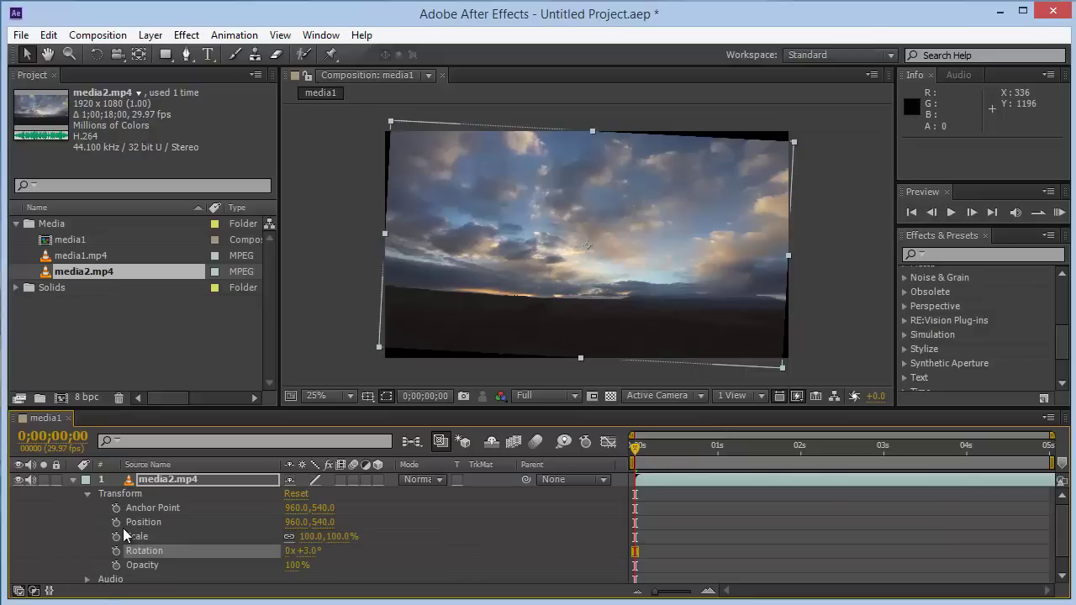
key(ctrl+z)
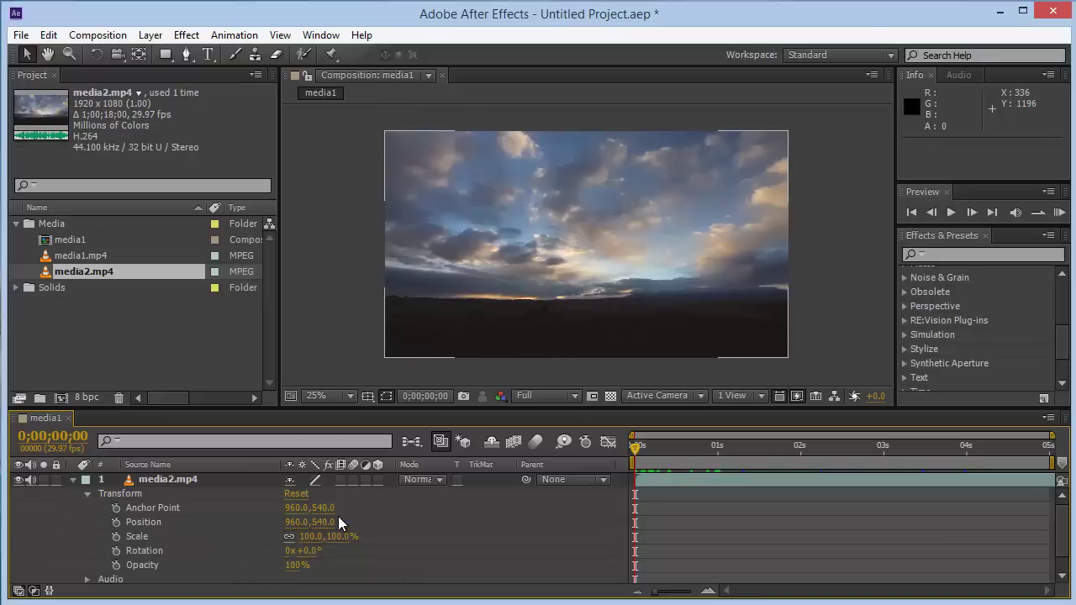
mouse_move(295, 565)
mouse_down()
mouse_move(252, 580)
mouse_move(319, 568)
mouse_up()
key(space)
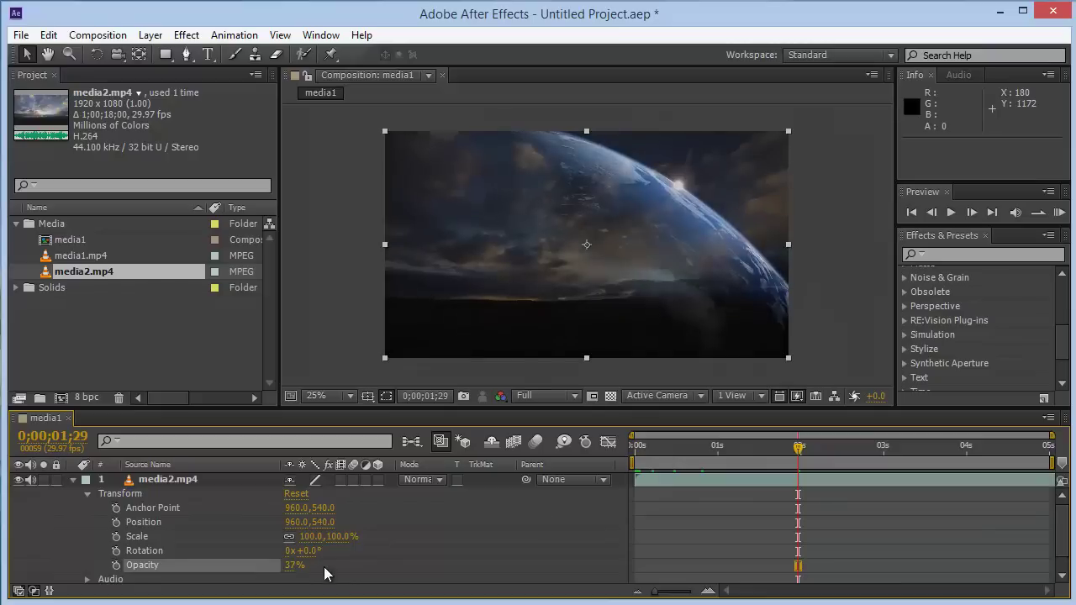
- Stop playback and scrub the timeline to about 0;00;01;21 to preview the blended layers
click(795, 446)
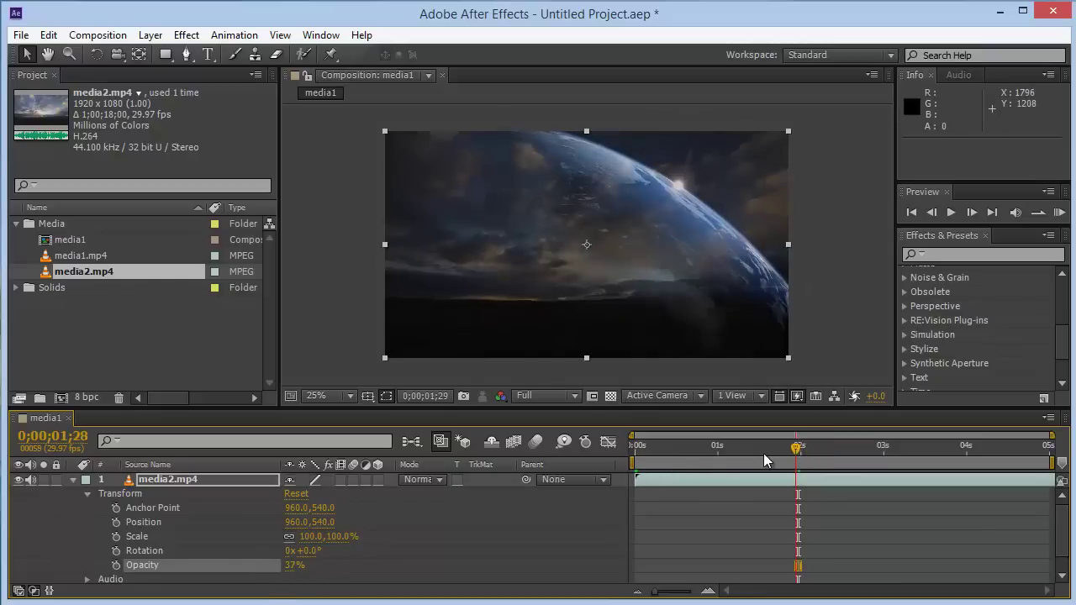
drag(765, 461, 993, 465)
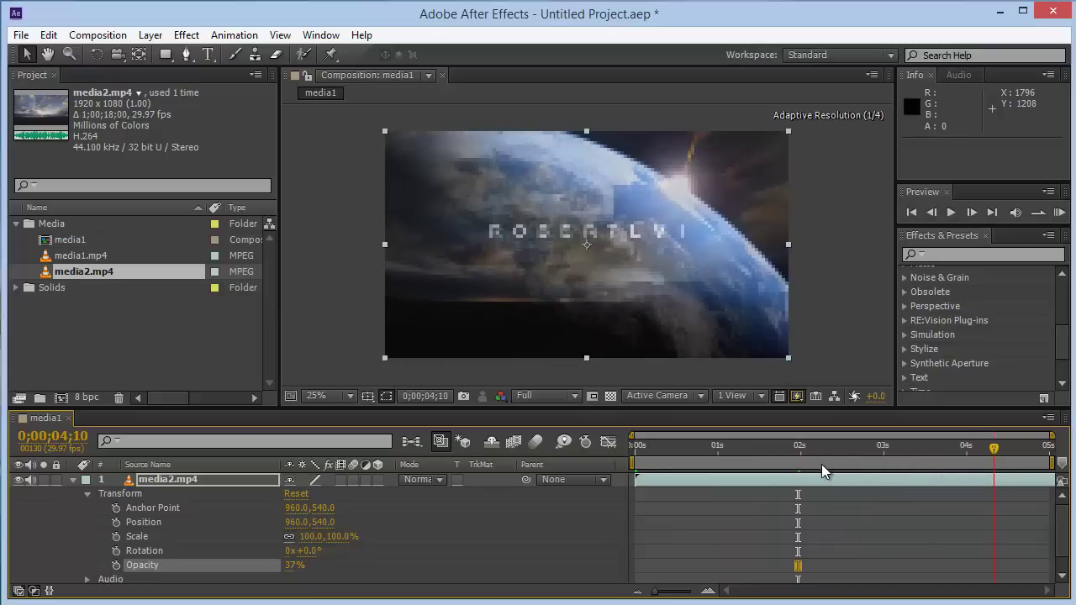
drag(821, 471, 775, 475)
- Set media2.mp4's Opacity back to 100% and fold its properties away
click(295, 564)
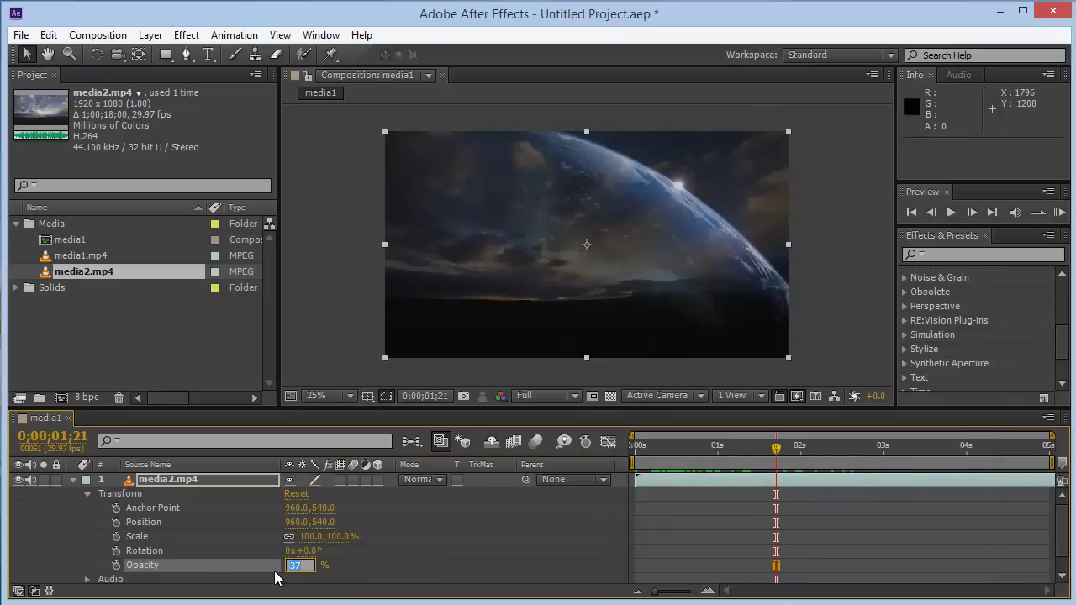
text(10)
key(Return)
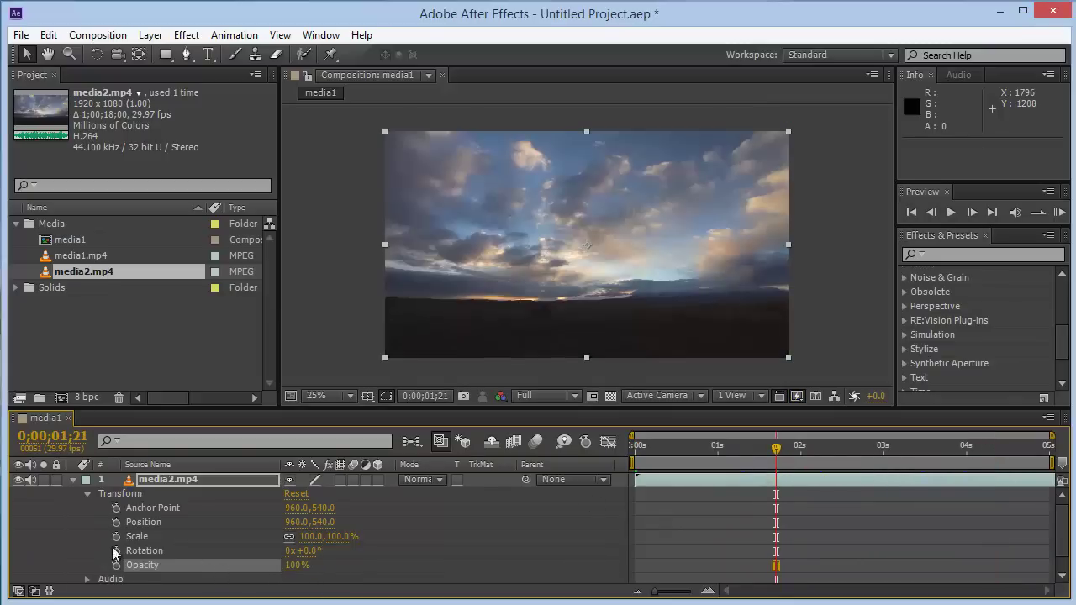
click(74, 481)
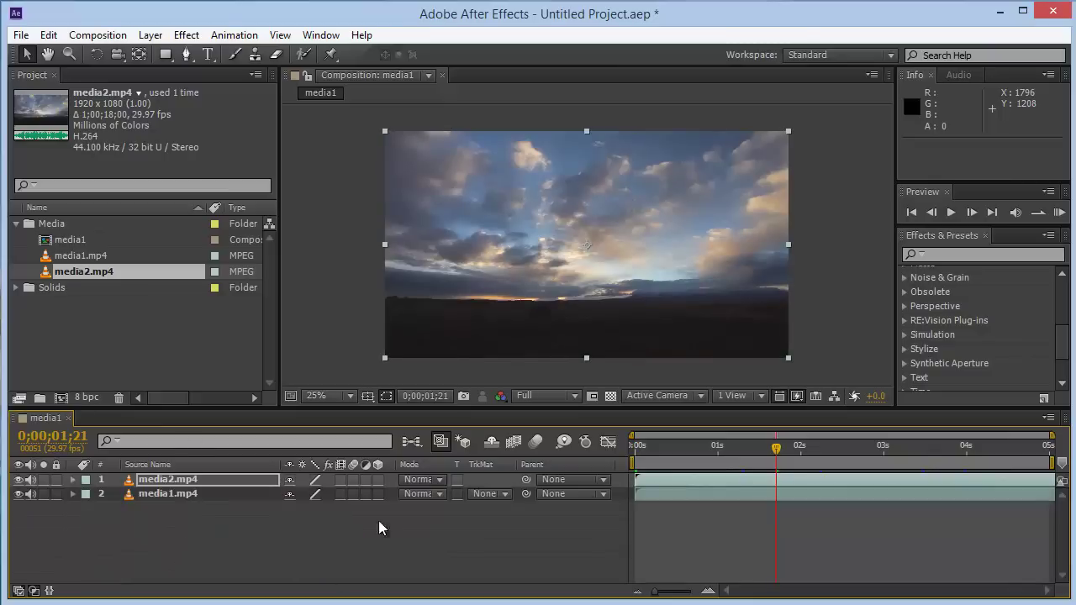
- Expand the sky layer's Transform, return to the composition start and select media2.mp4
click(256, 505)
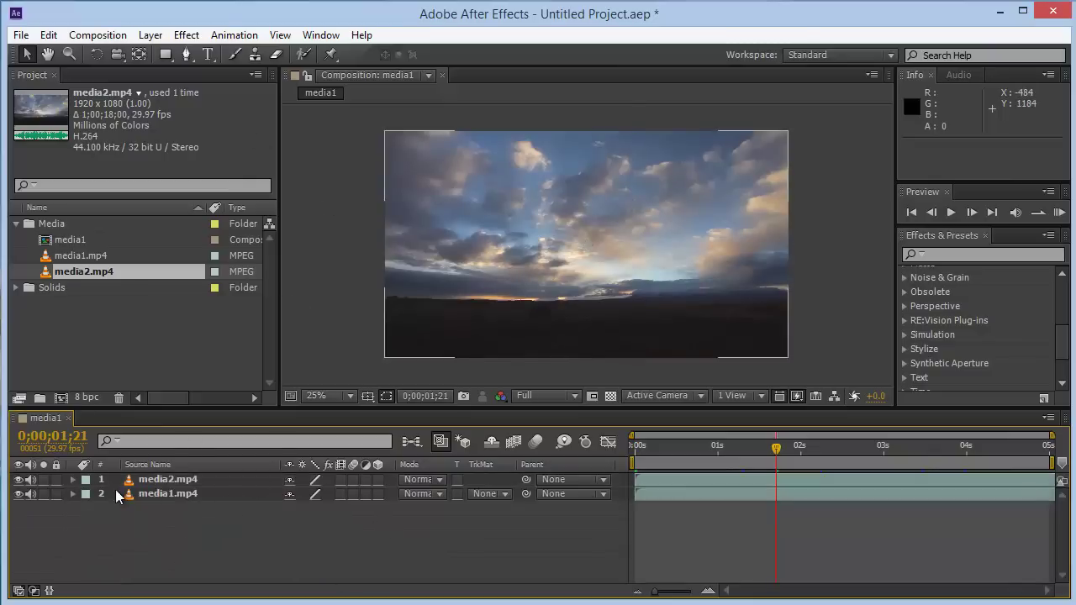
click(72, 480)
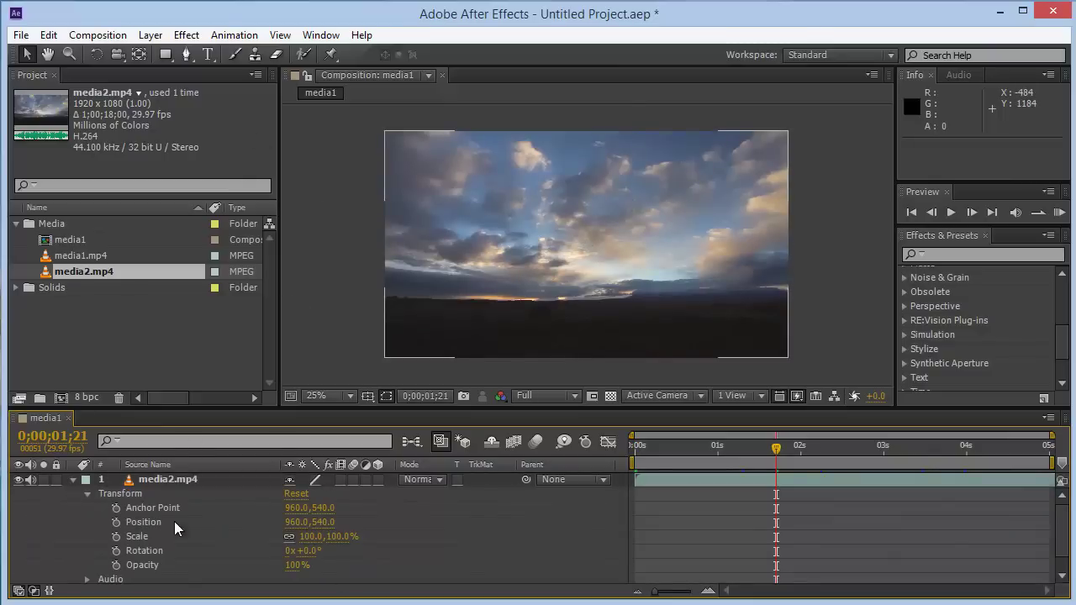
scroll(168, 515, down, 1)
scroll(164, 511, up, 1)
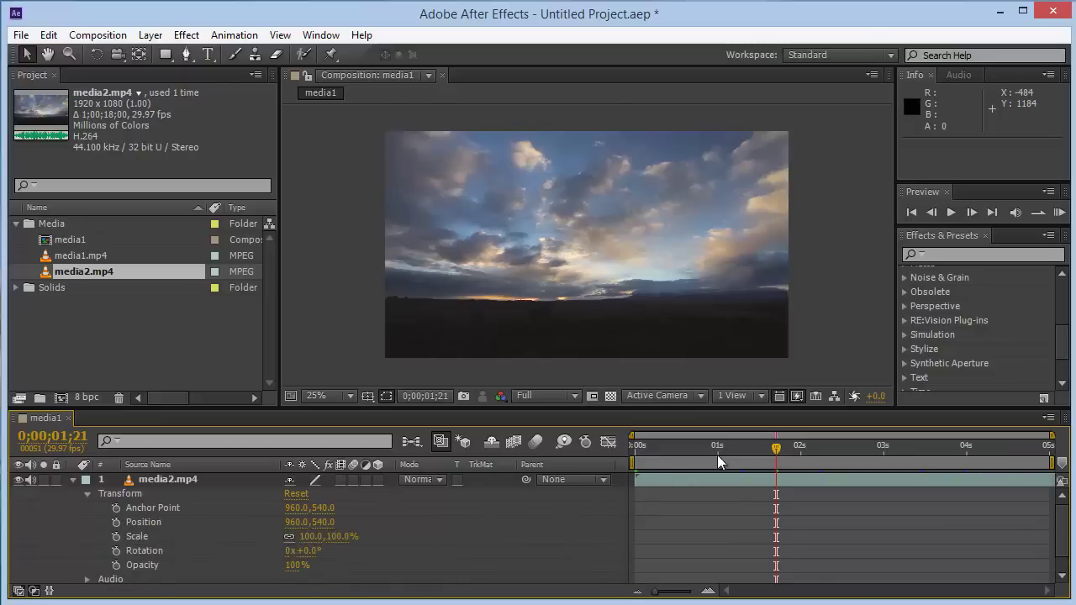
drag(777, 447, 611, 454)
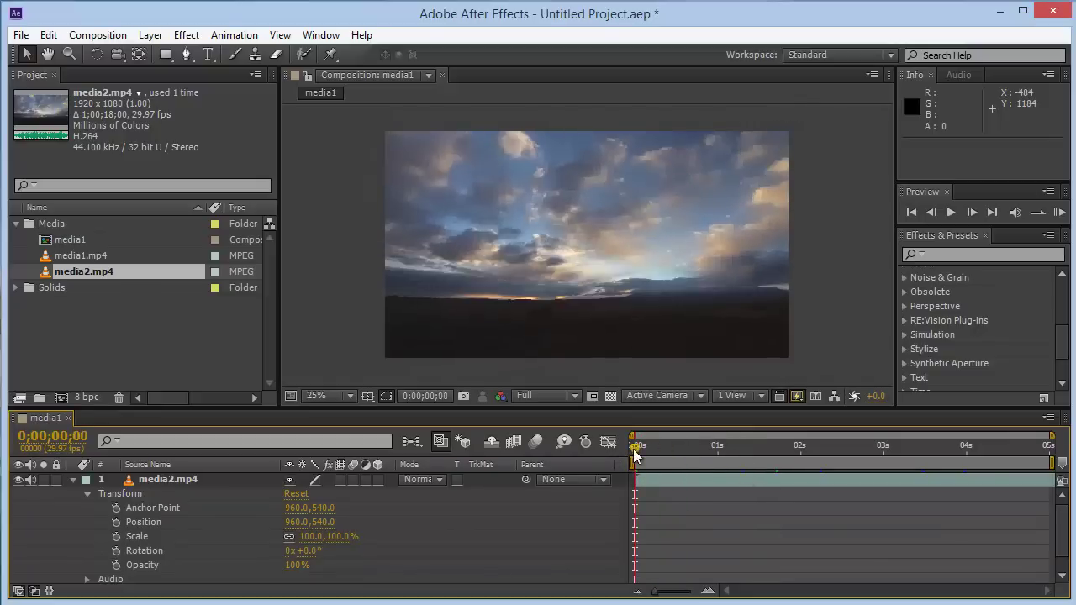
click(508, 294)
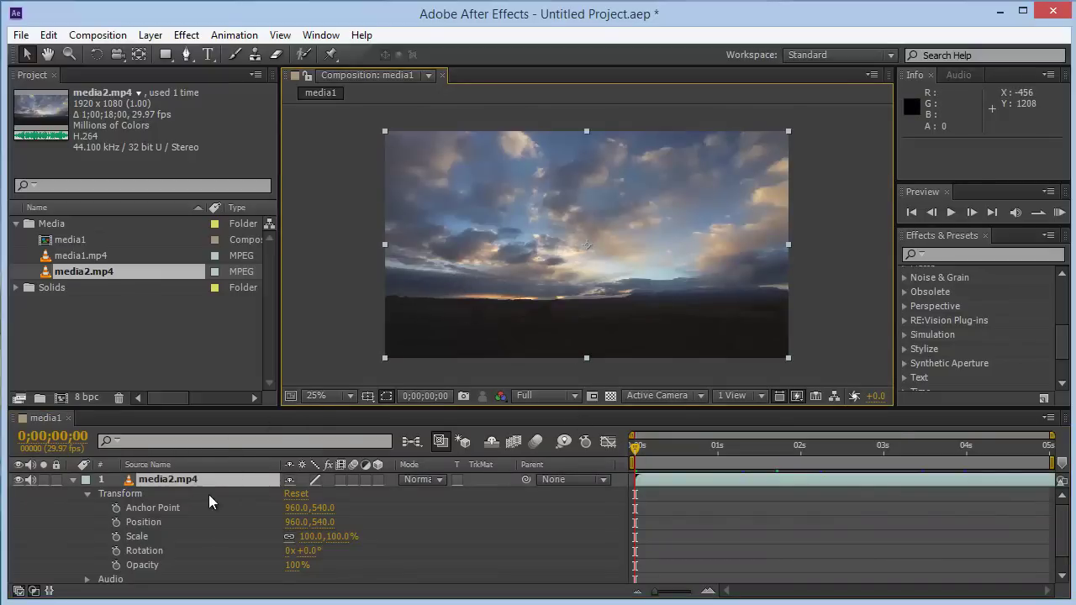
- Keyframe Position from 960,540 at 0s to 2096,544 at 1s, then hide media1.mp4
click(116, 523)
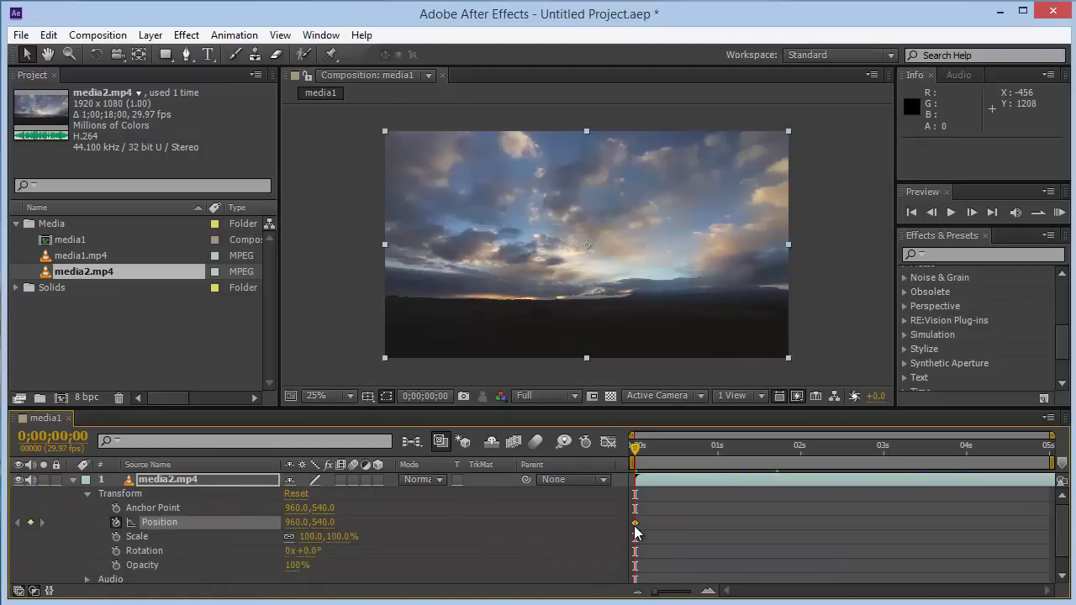
mouse_move(634, 525)
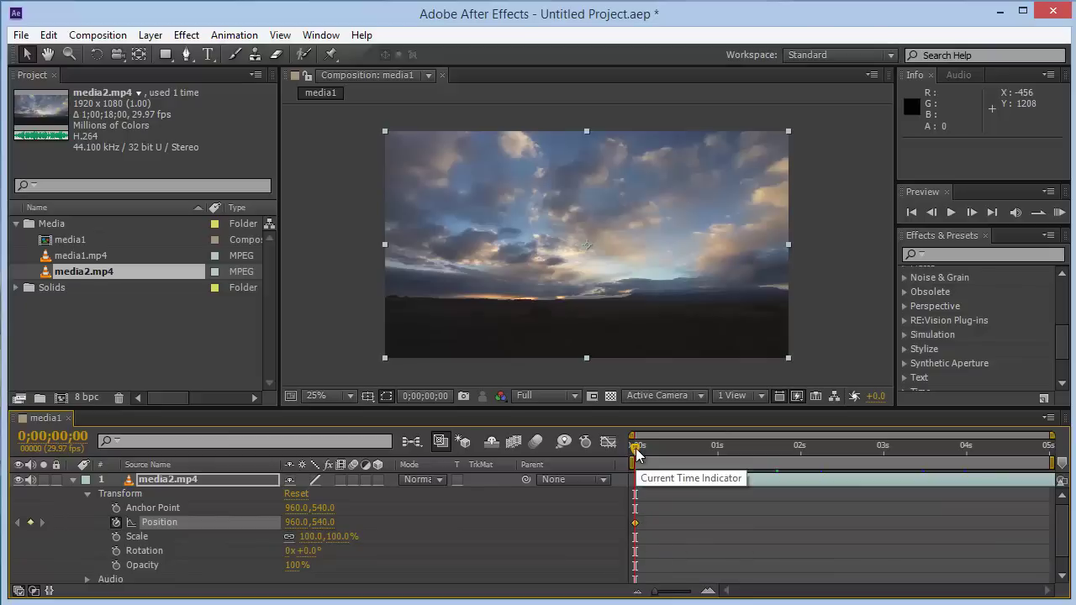
drag(636, 454, 717, 448)
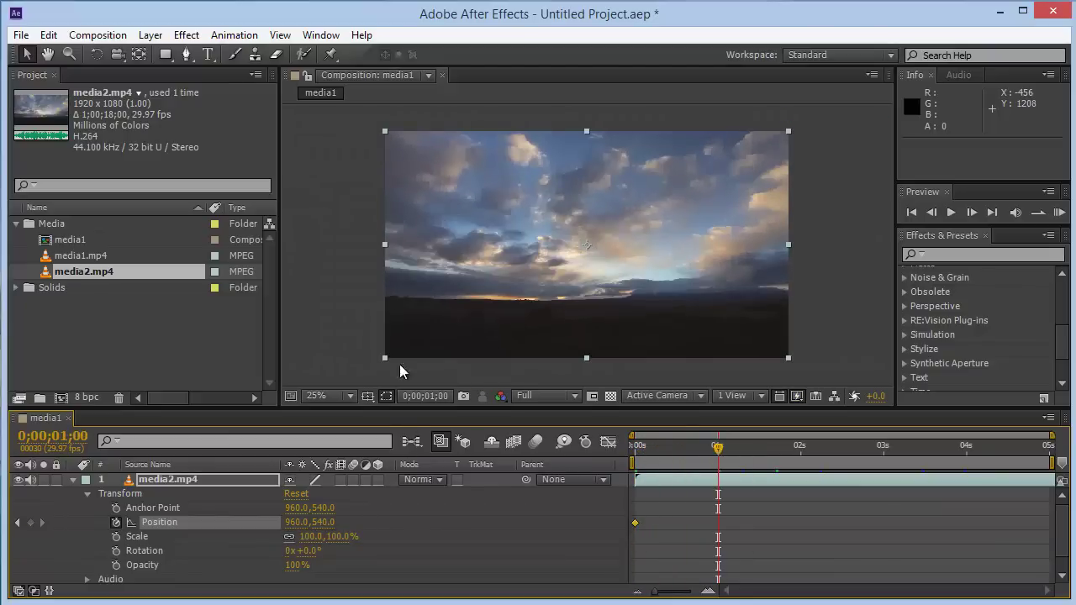
drag(432, 308, 629, 317)
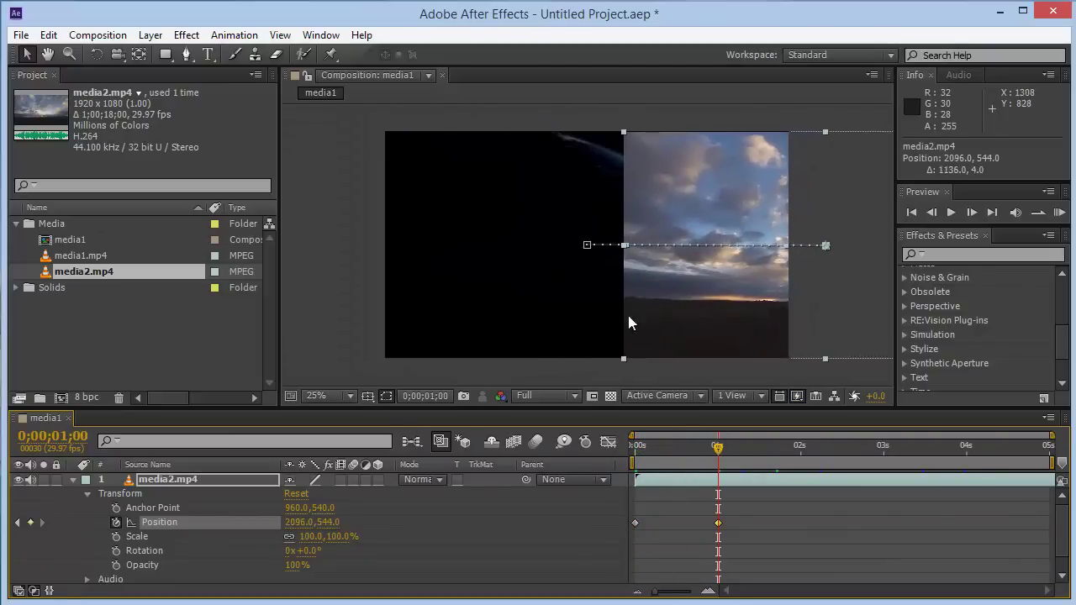
scroll(169, 510, down, 1)
scroll(84, 502, up, 1)
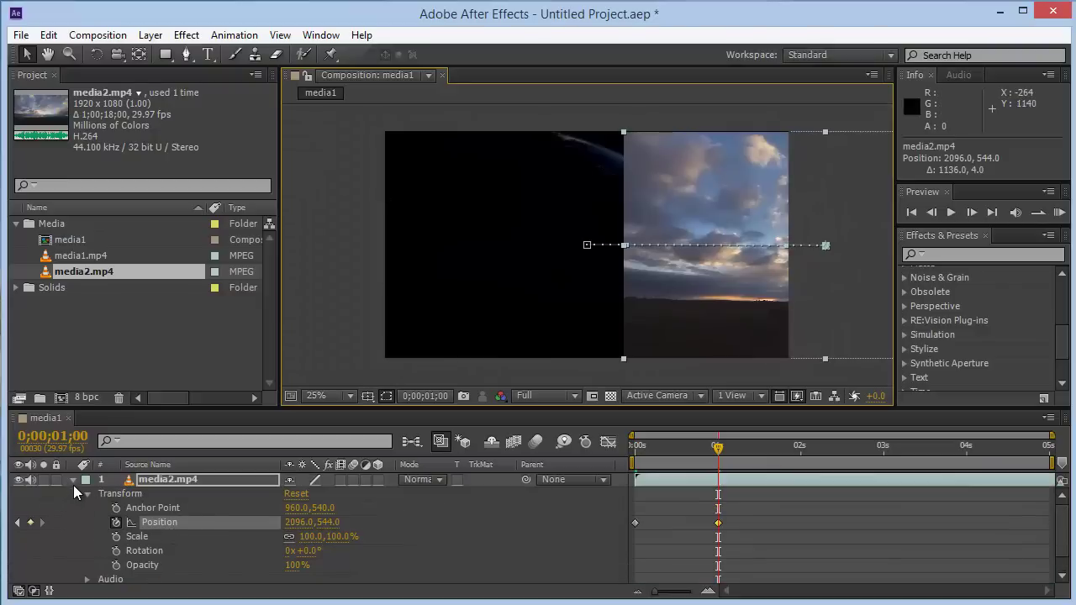
click(73, 480)
click(19, 494)
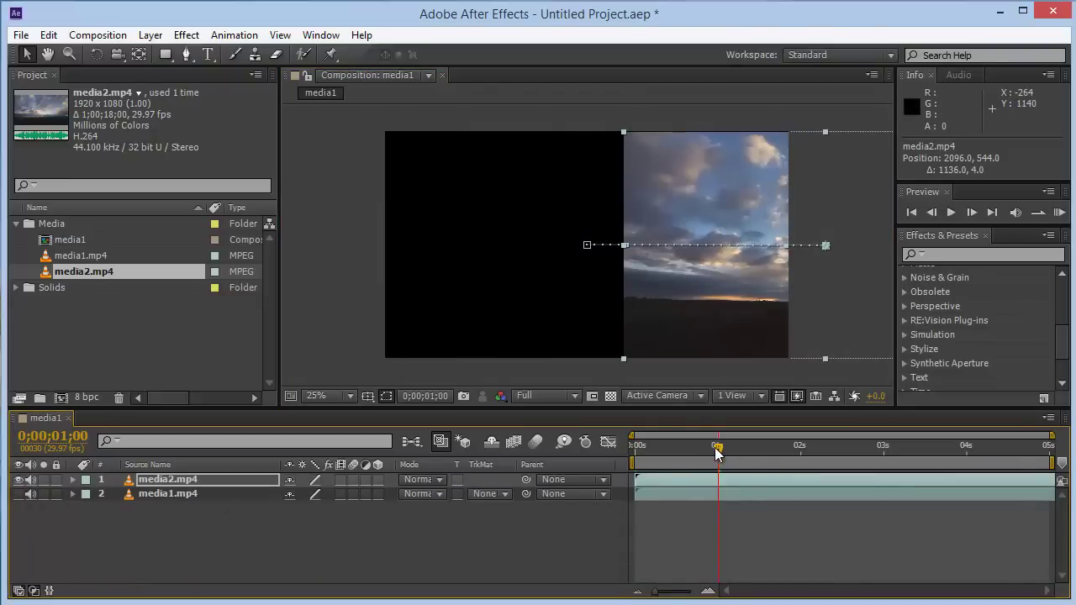
- Scrub back and forth through the first second to review the sky's slide
drag(715, 451, 635, 448)
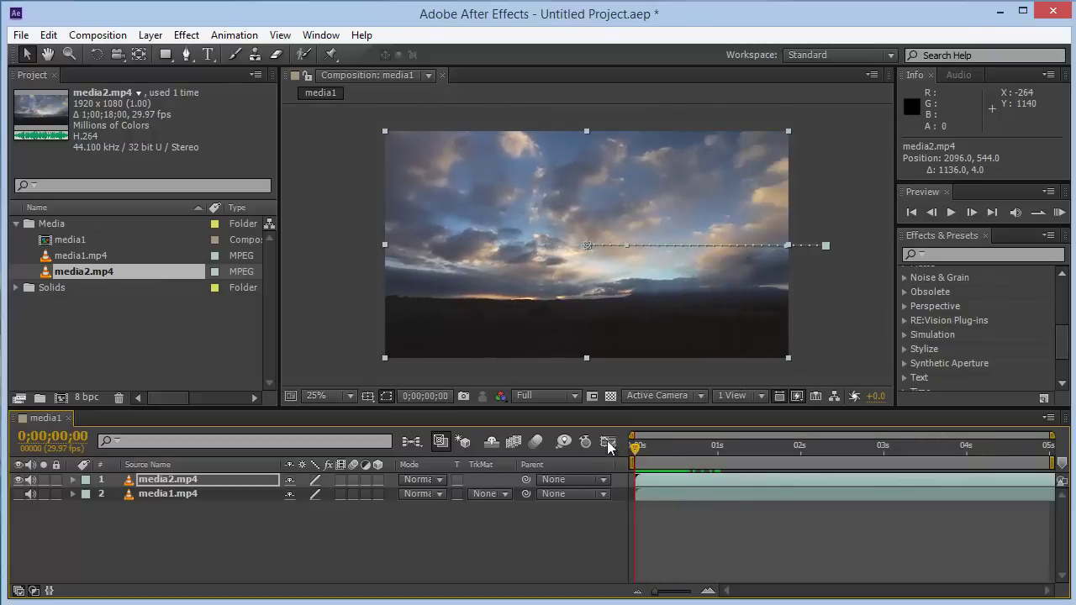
drag(633, 448, 717, 452)
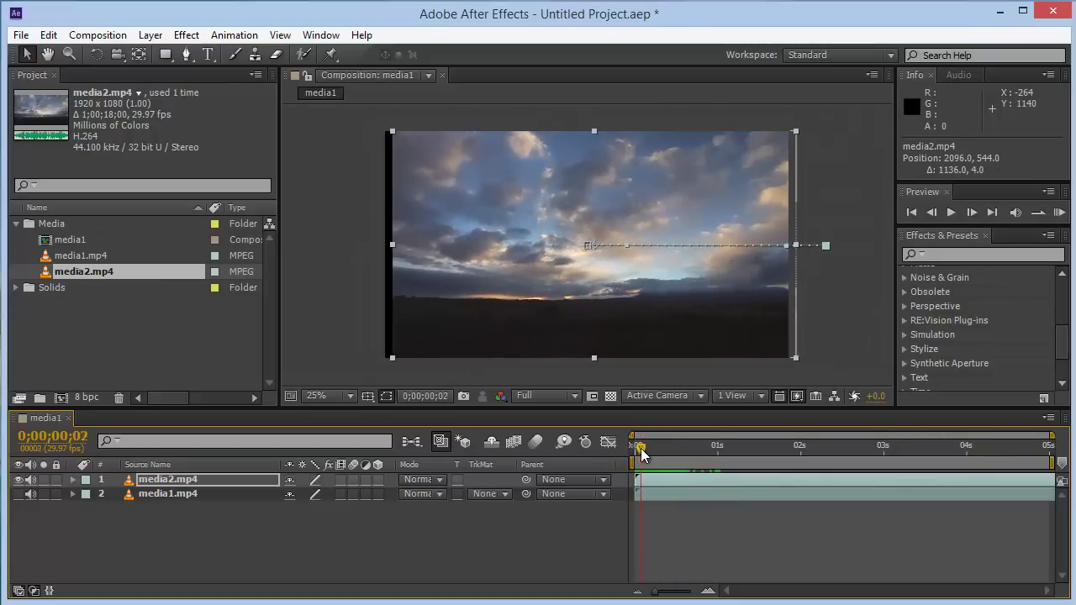
drag(731, 458, 706, 465)
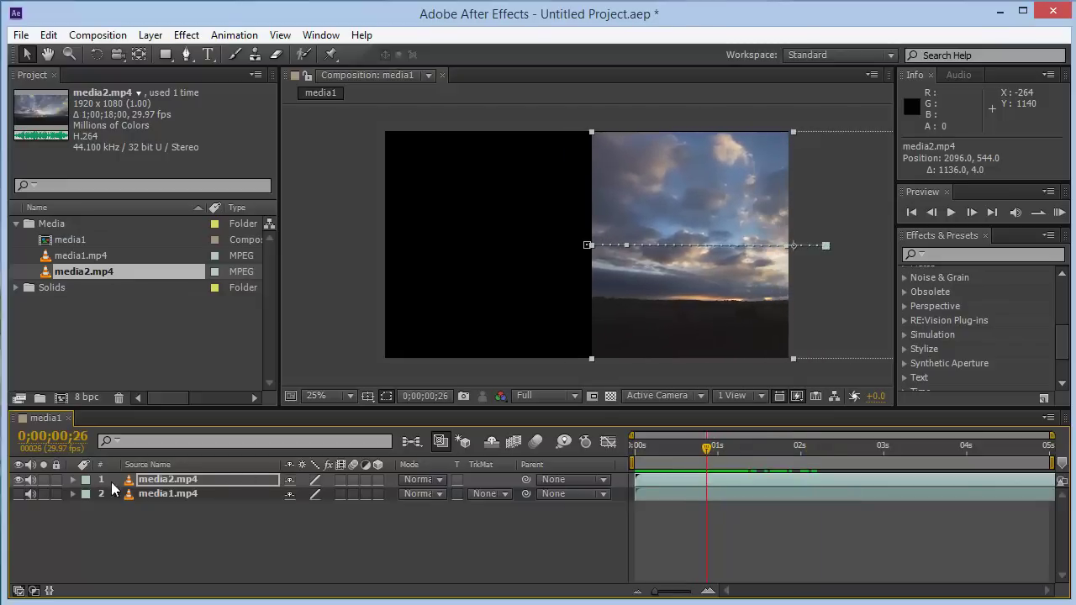
- Delete the Position keyframes so media2.mp4 sits static at 960,540
click(73, 479)
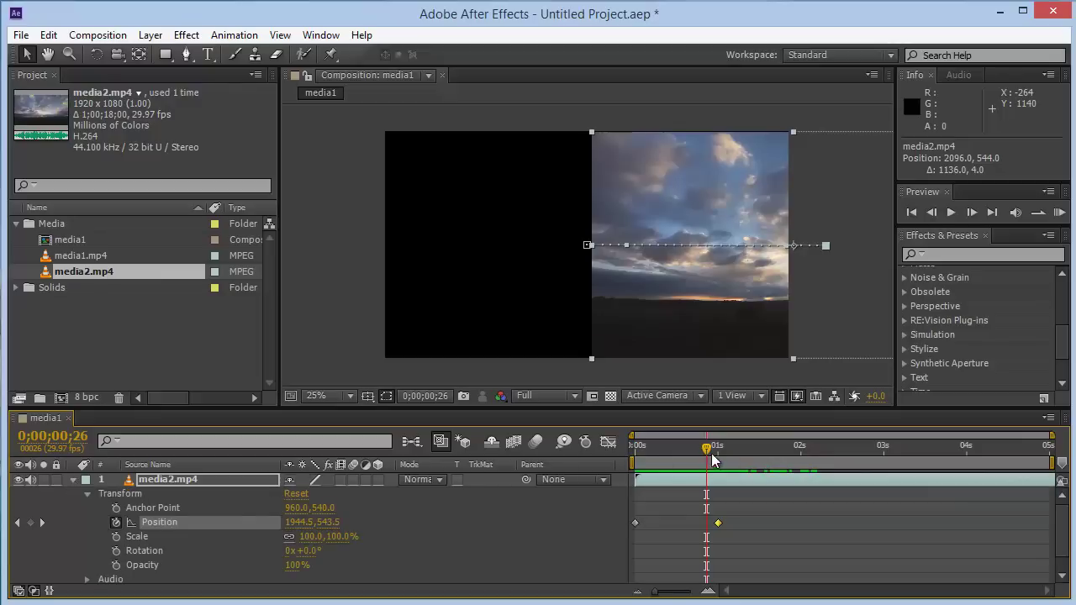
drag(711, 453, 580, 457)
drag(728, 502, 613, 541)
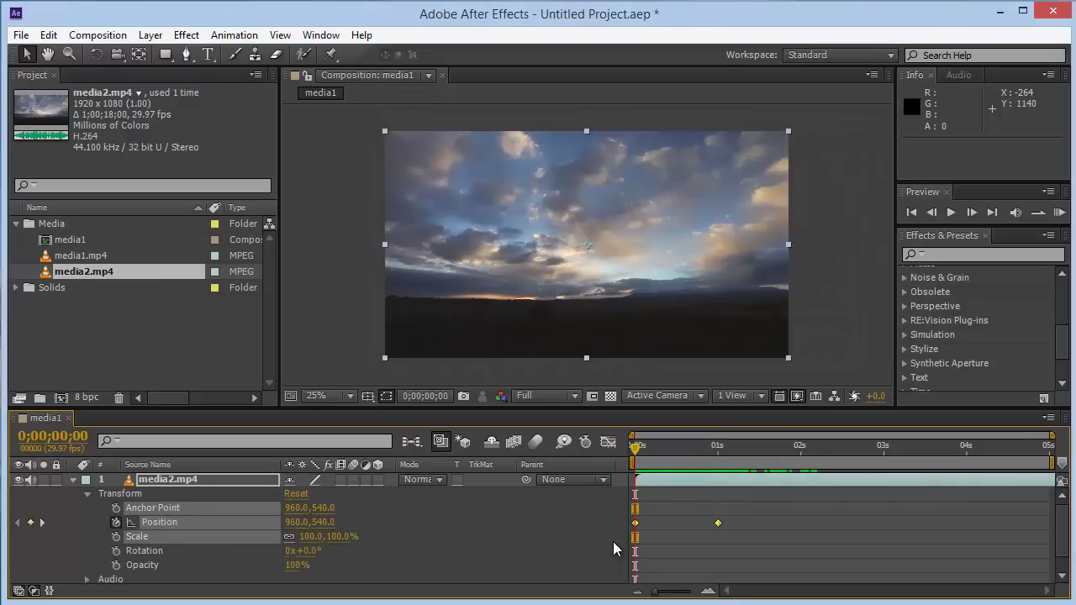
key(Delete)
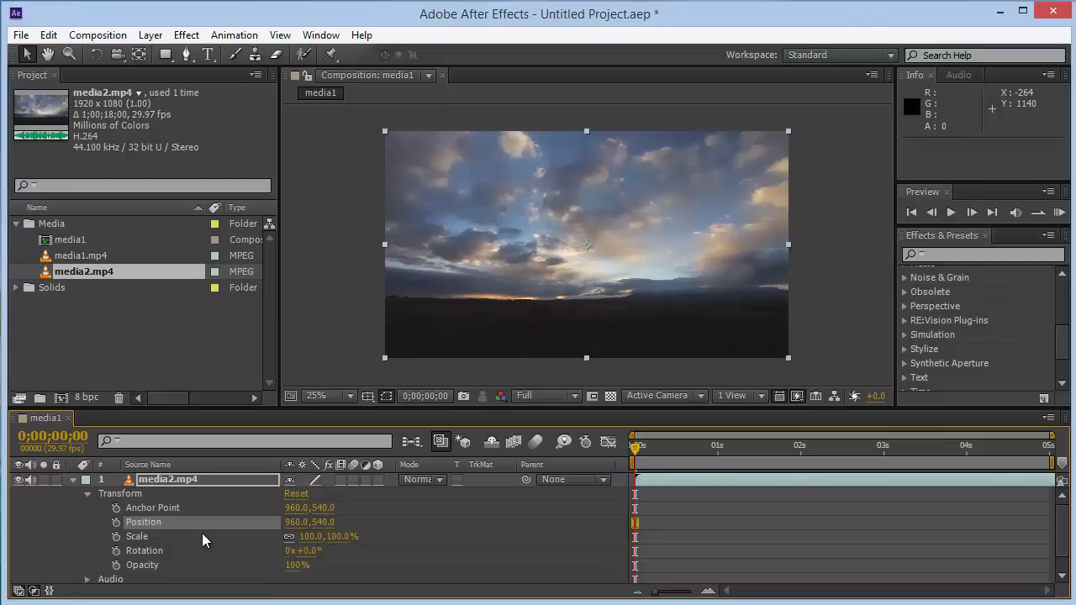
- Apply Effect > Color Correction > Curves to media2.mp4, leaving its RGB curve a straight diagonal
click(72, 479)
click(186, 36)
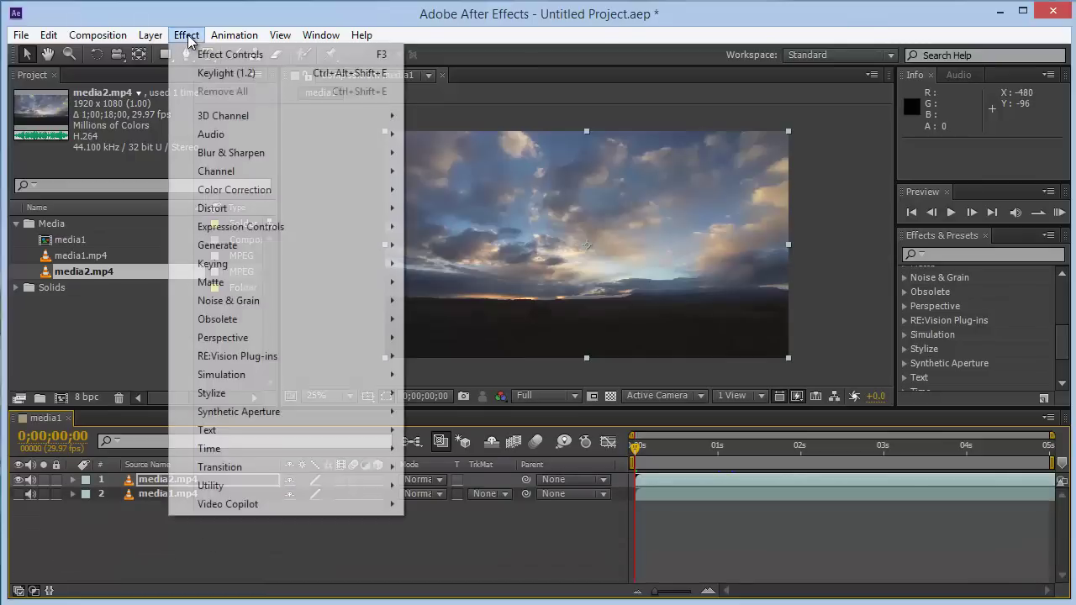
click(186, 551)
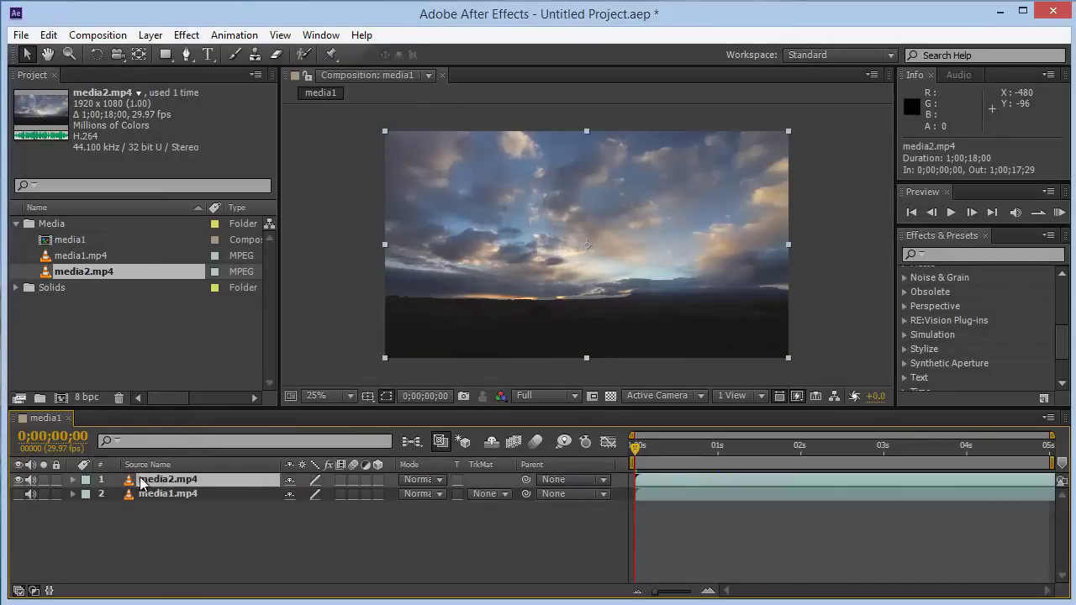
click(187, 36)
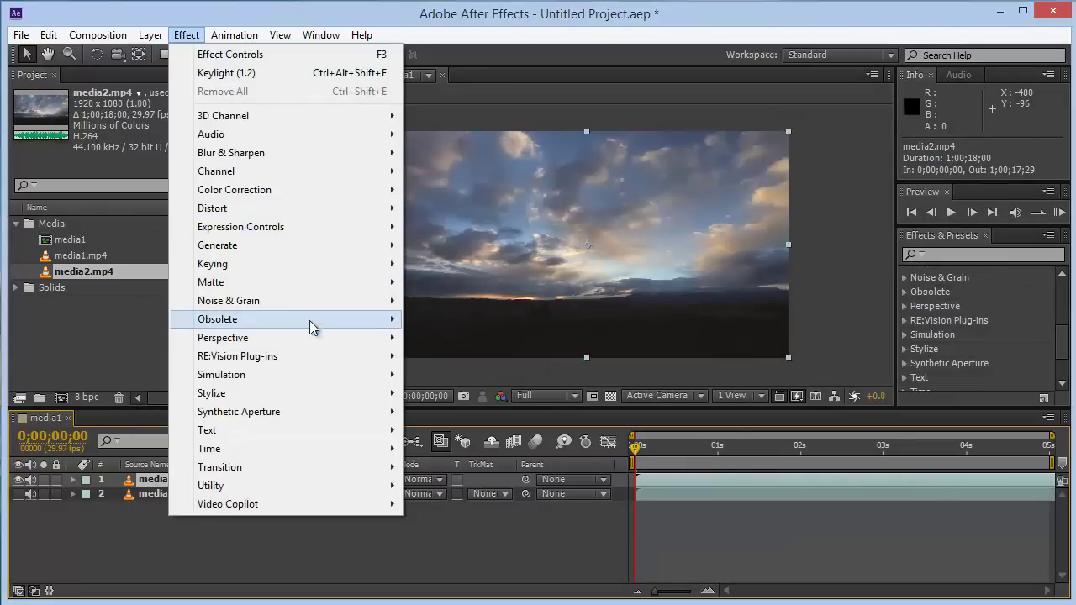
mouse_move(290, 198)
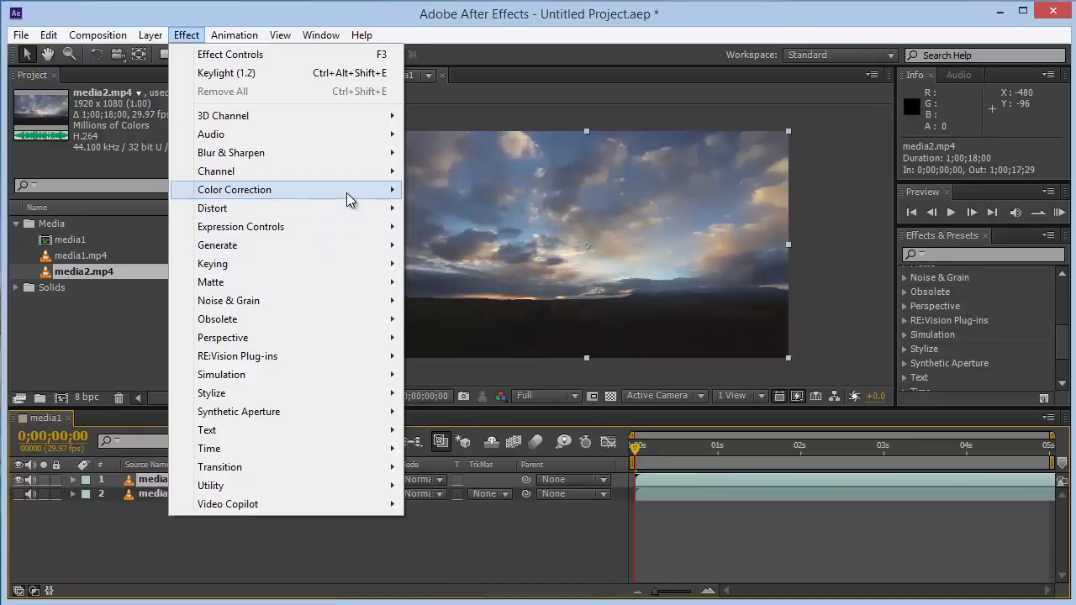
mouse_move(329, 213)
mouse_move(339, 196)
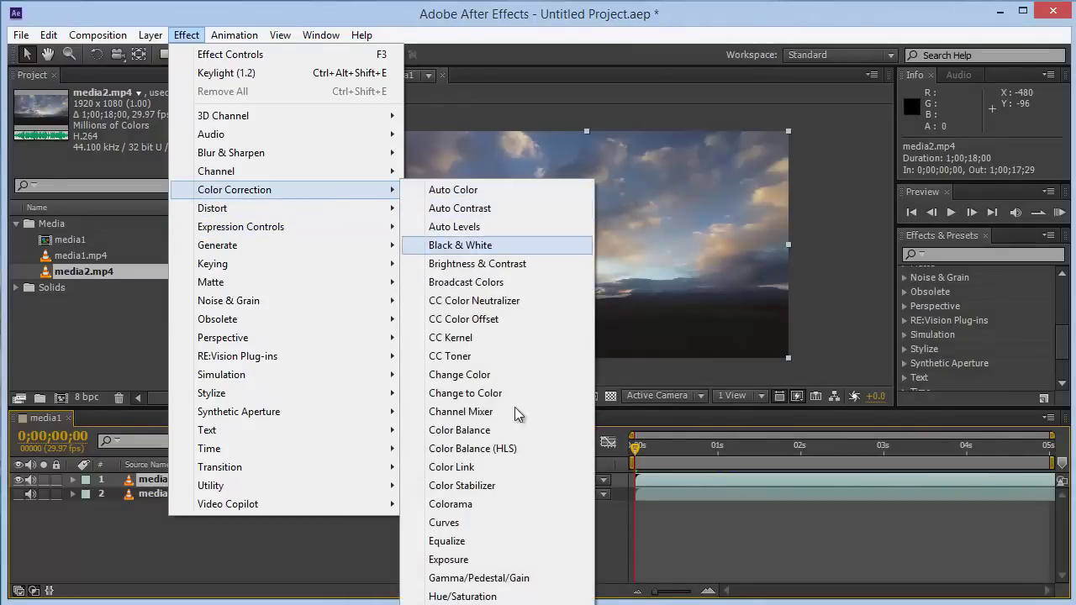
click(515, 521)
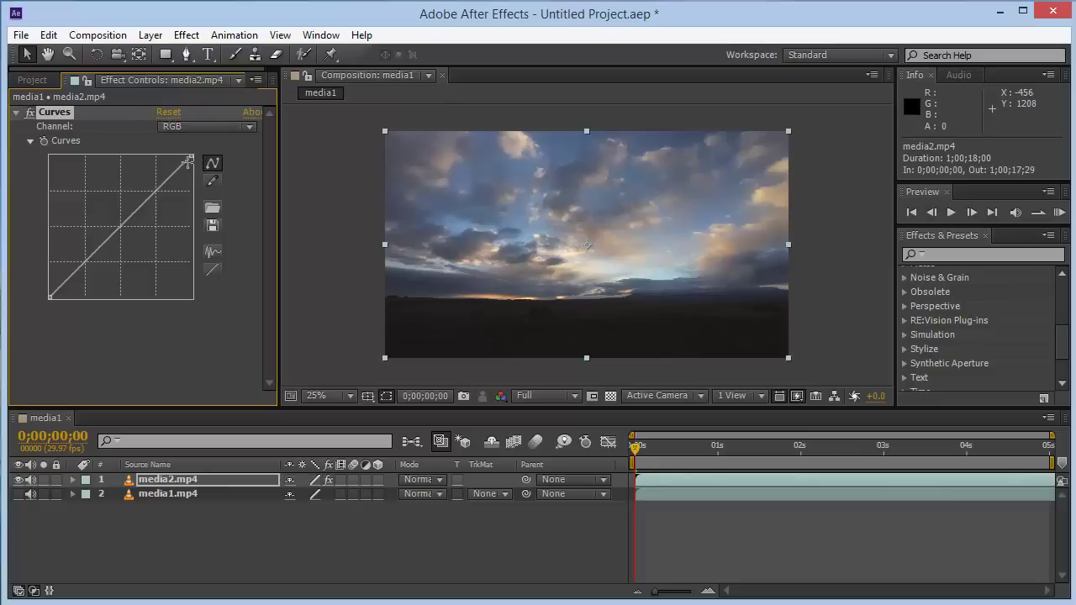
- Shape a gentle S-curve in Curves, previewing it and undoing an over-steep adjustment
drag(91, 263, 86, 273)
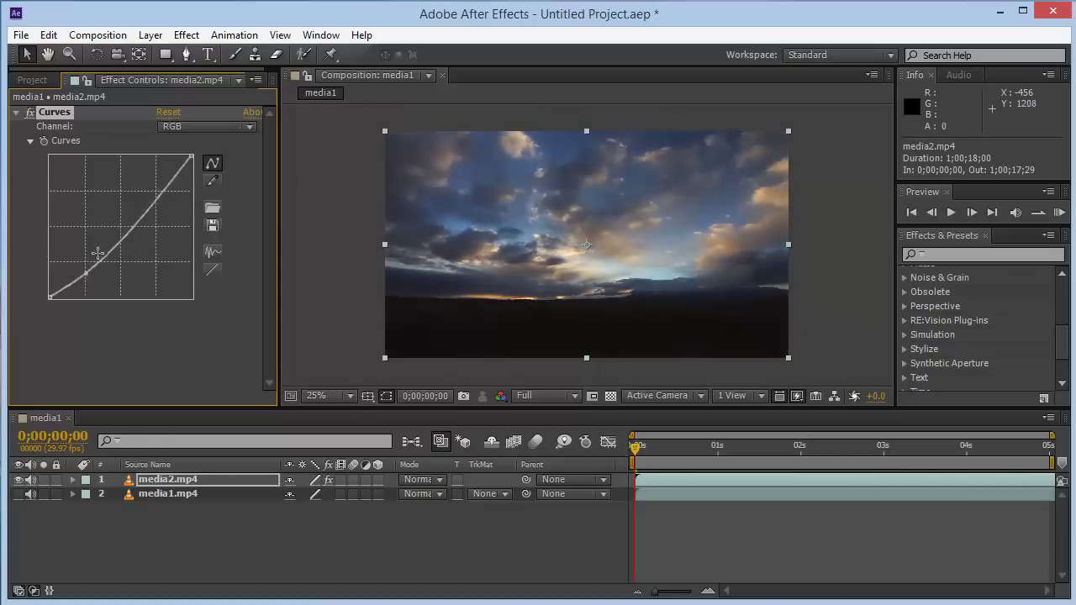
drag(152, 197, 146, 191)
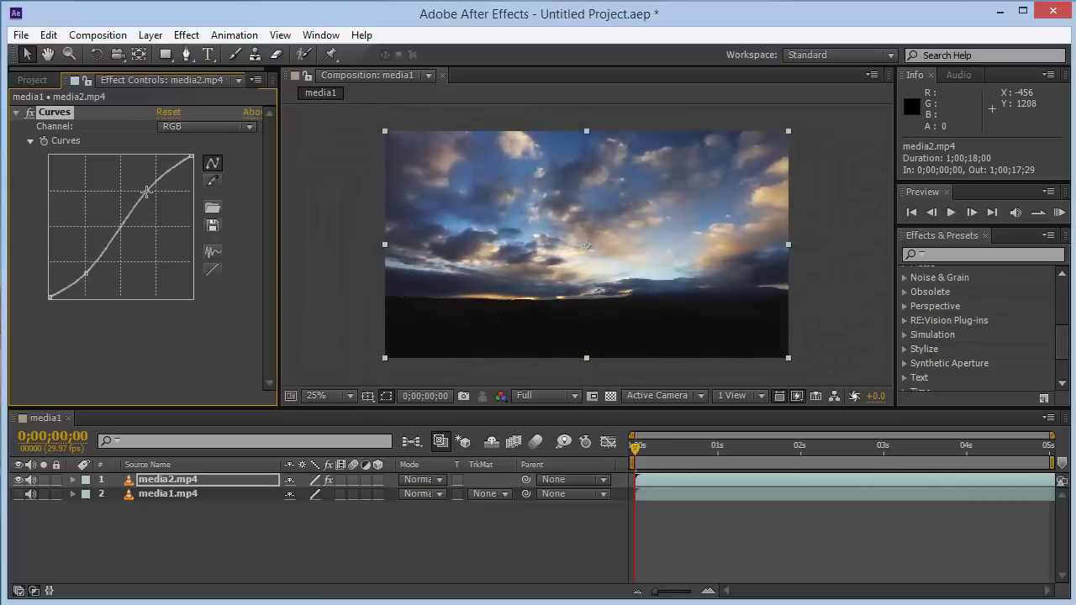
key(space)
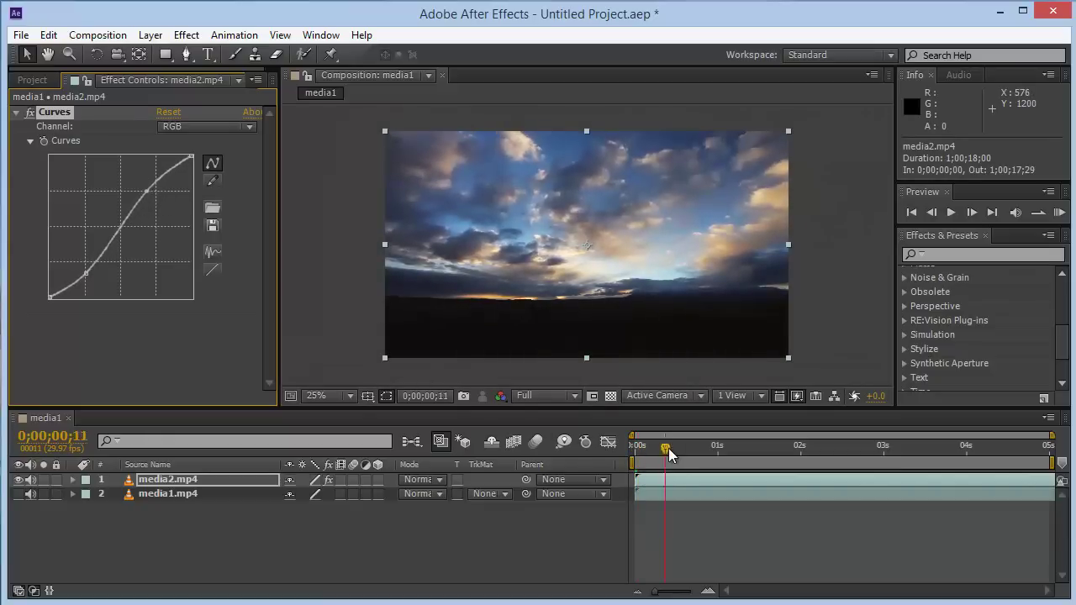
key(space)
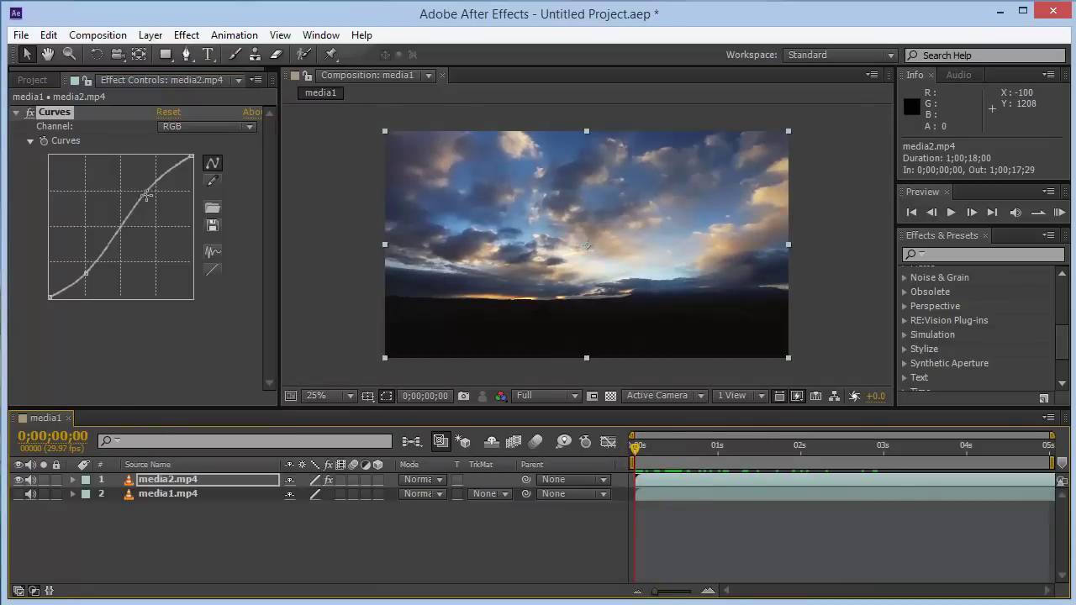
drag(146, 195, 98, 193)
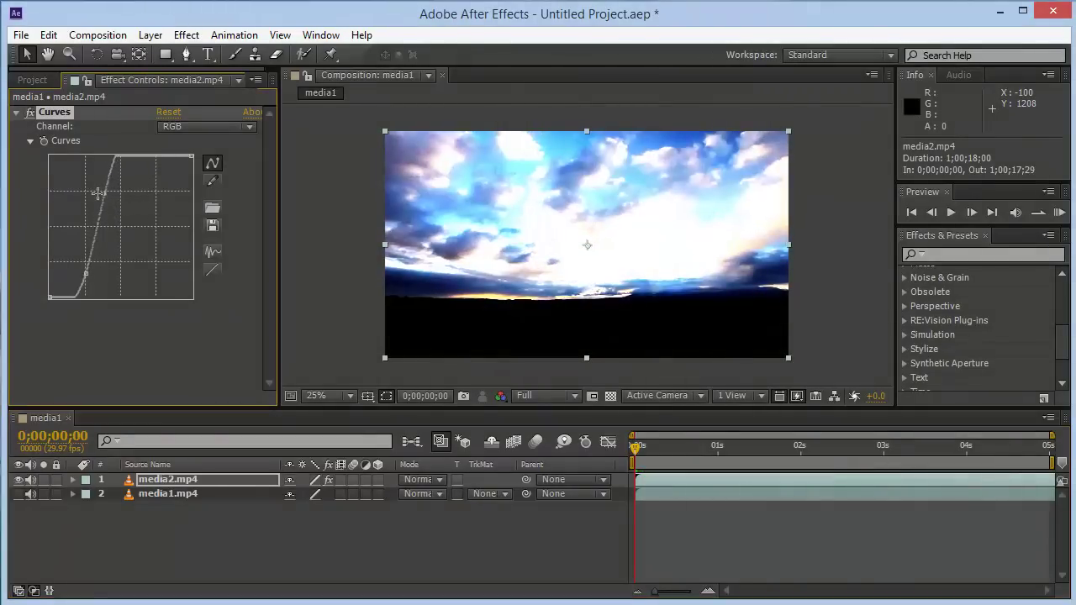
key(ctrl+z)
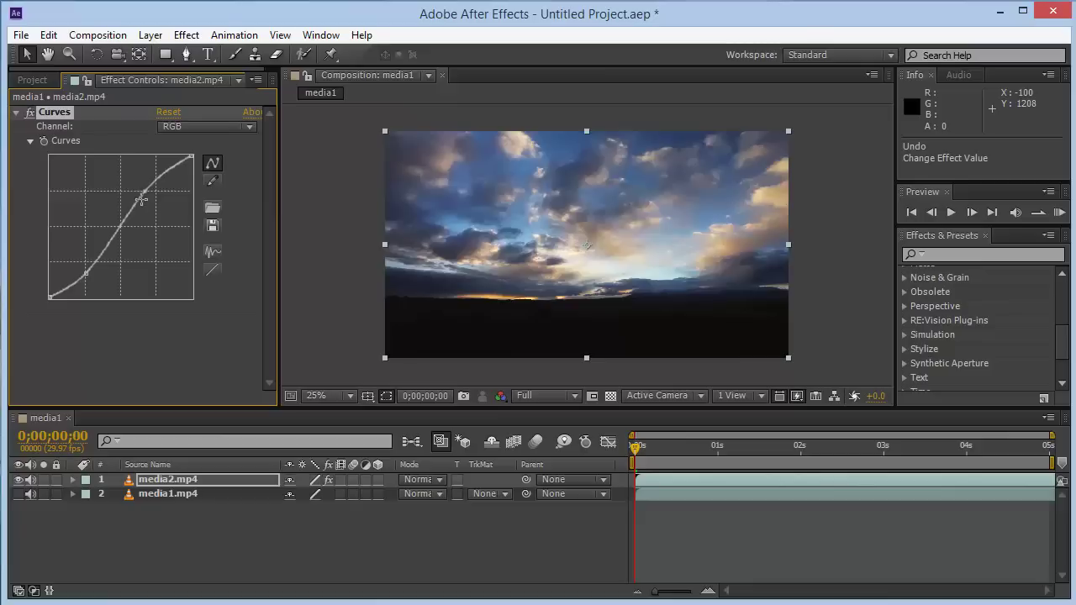
- Toggle the Curves fx switch to compare the sky with and without contrast, leaving it off
click(31, 113)
click(29, 114)
click(31, 112)
click(31, 112)
click(30, 112)
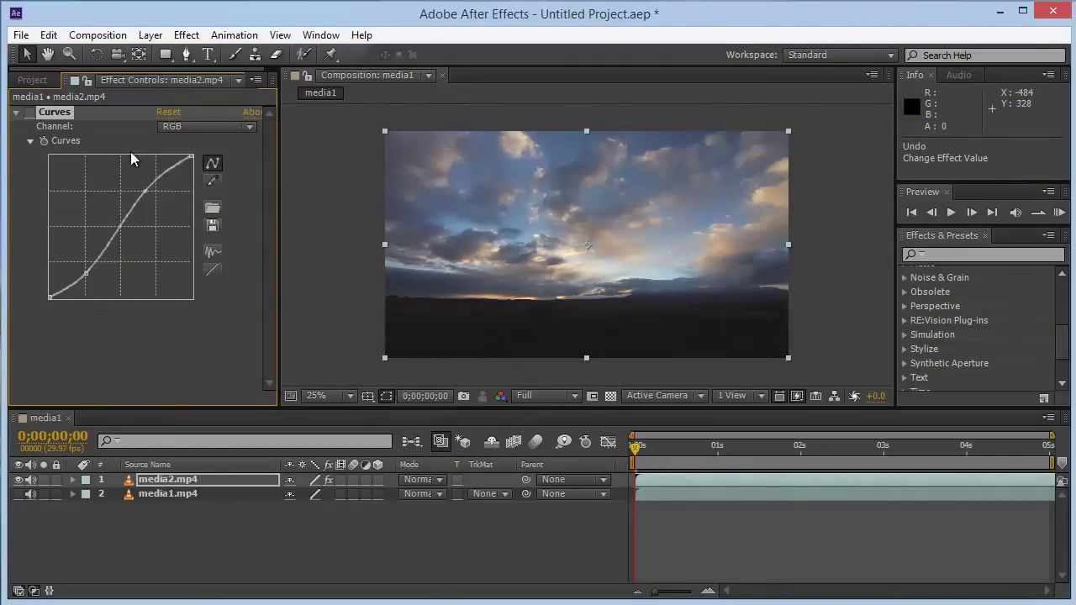
- Re-enable Curves, check the graded sky around 3 seconds in, and collapse the effect
click(30, 112)
drag(637, 447, 856, 448)
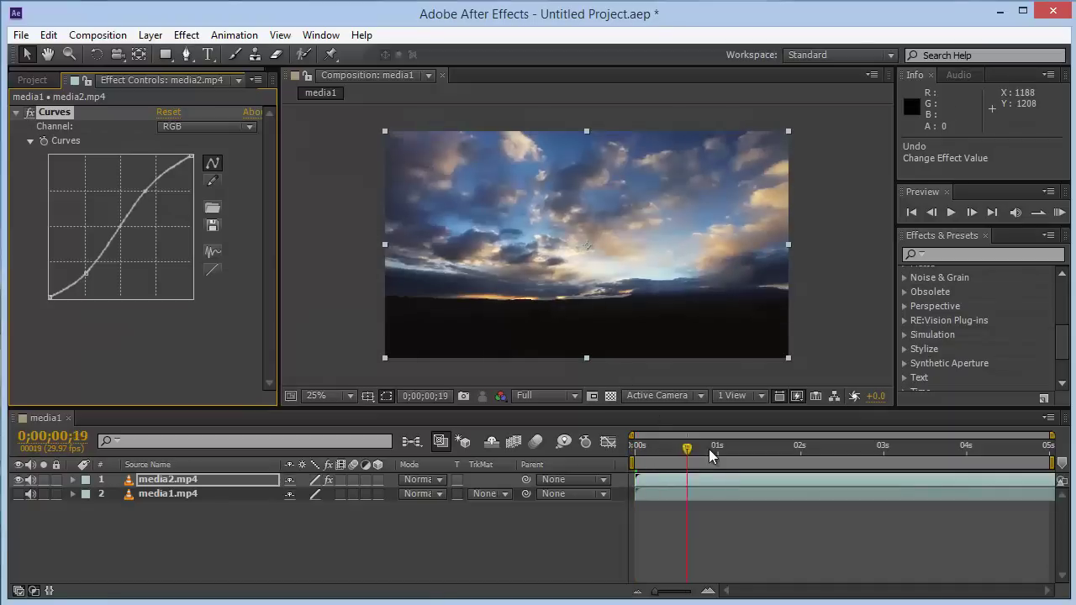
drag(953, 468, 906, 461)
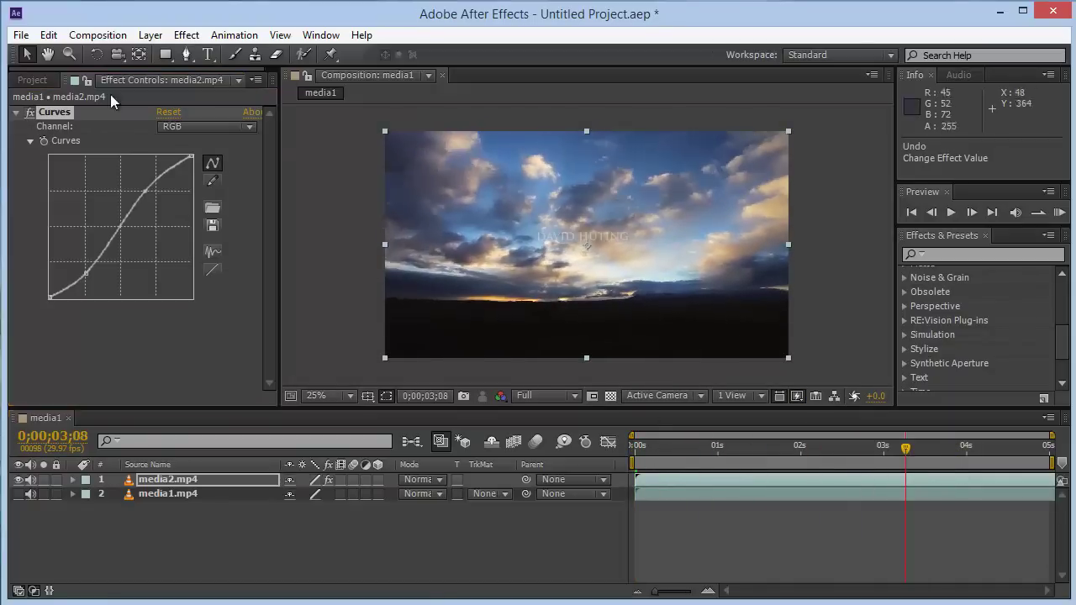
click(31, 112)
click(31, 112)
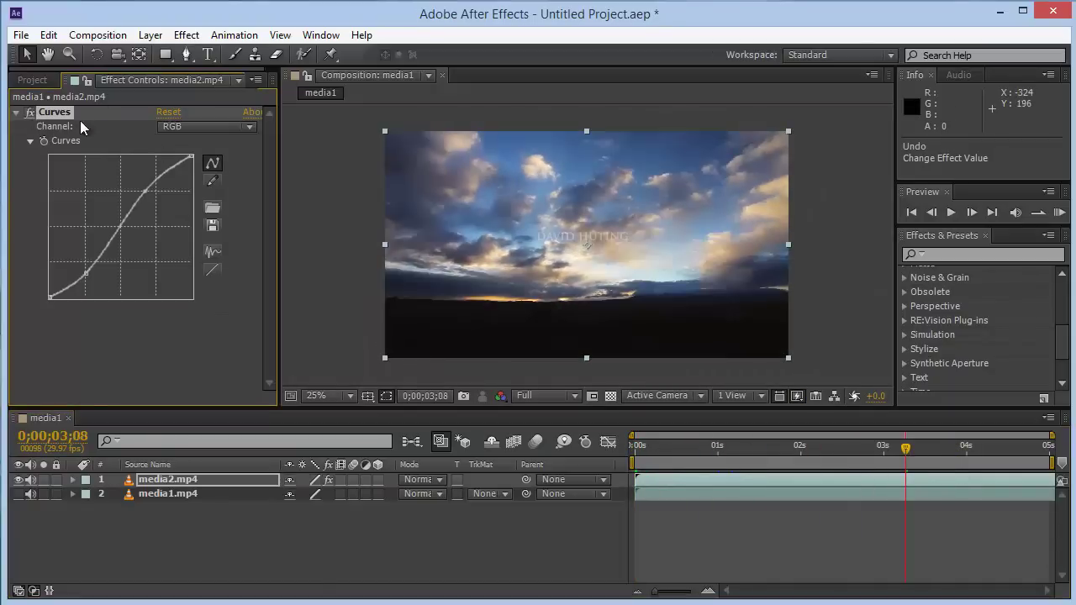
click(15, 113)
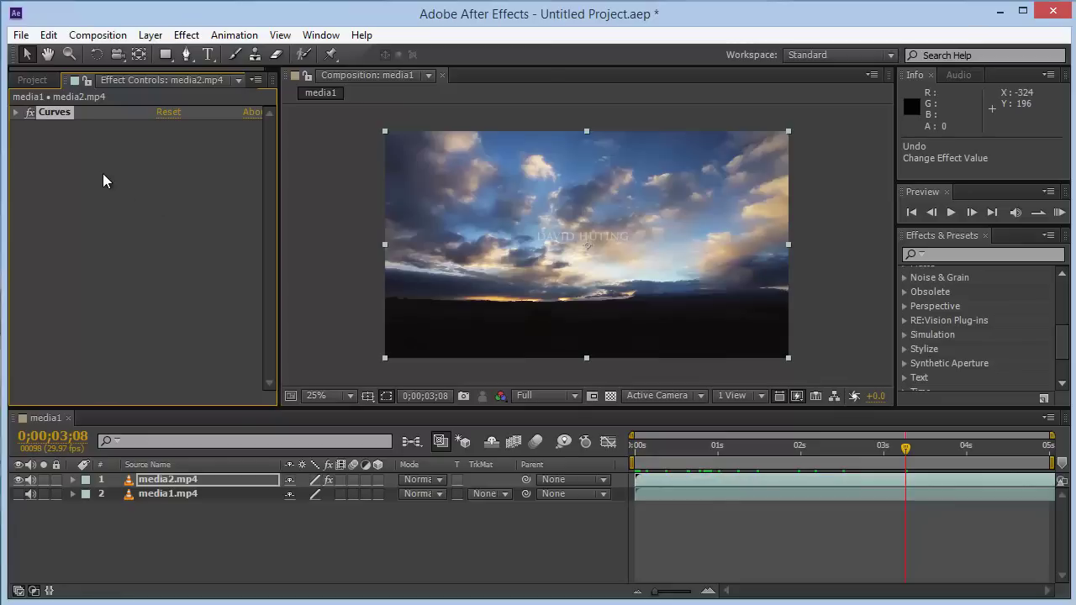
- Filter Effects & Presets on 'curves' and cancel dragging a second Curves onto the sky clip
click(187, 34)
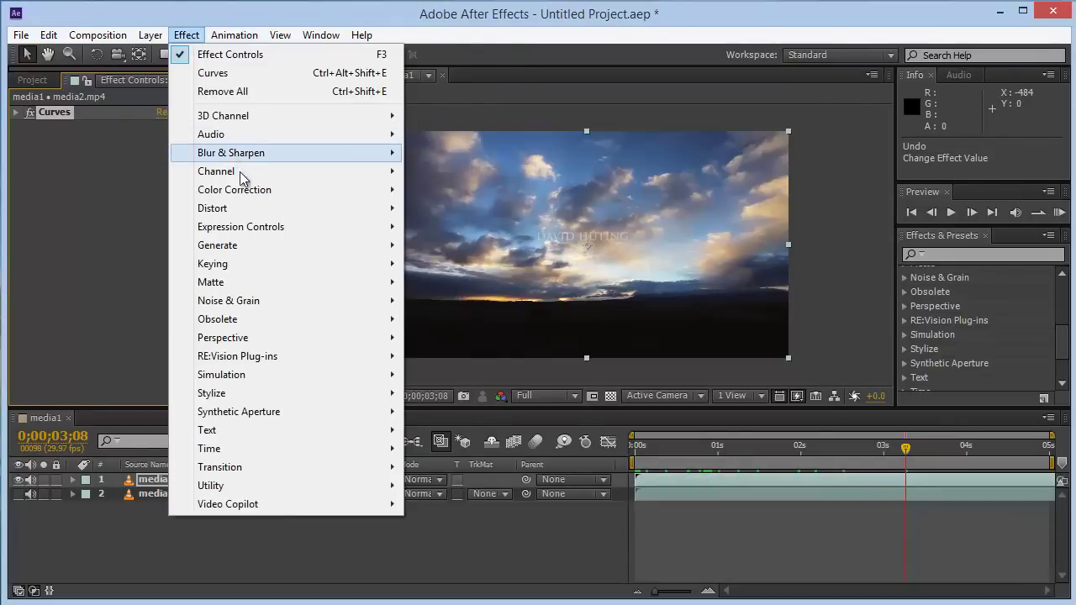
click(93, 175)
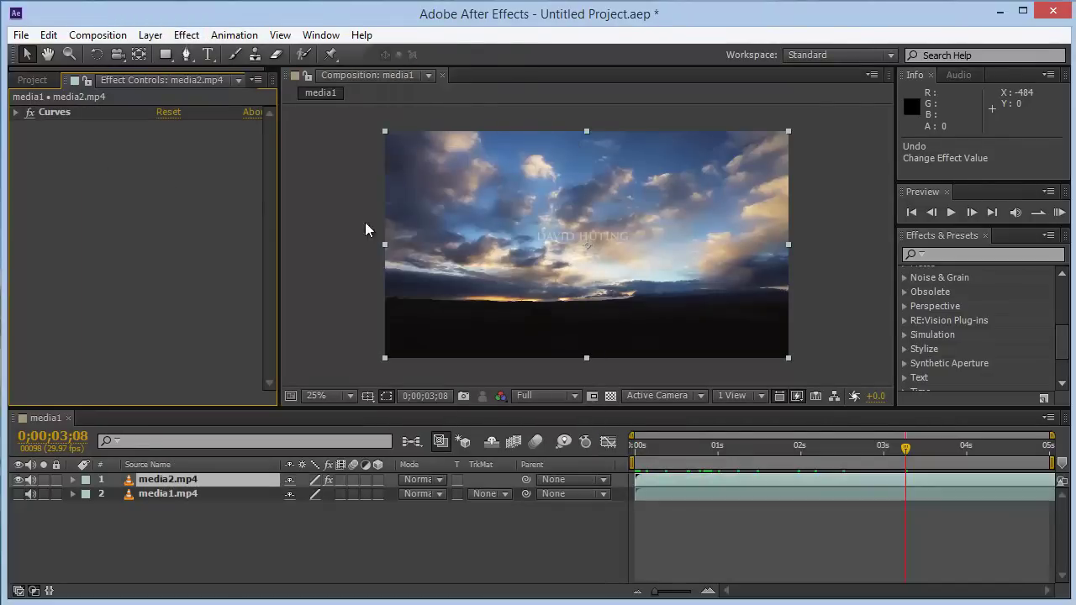
click(951, 255)
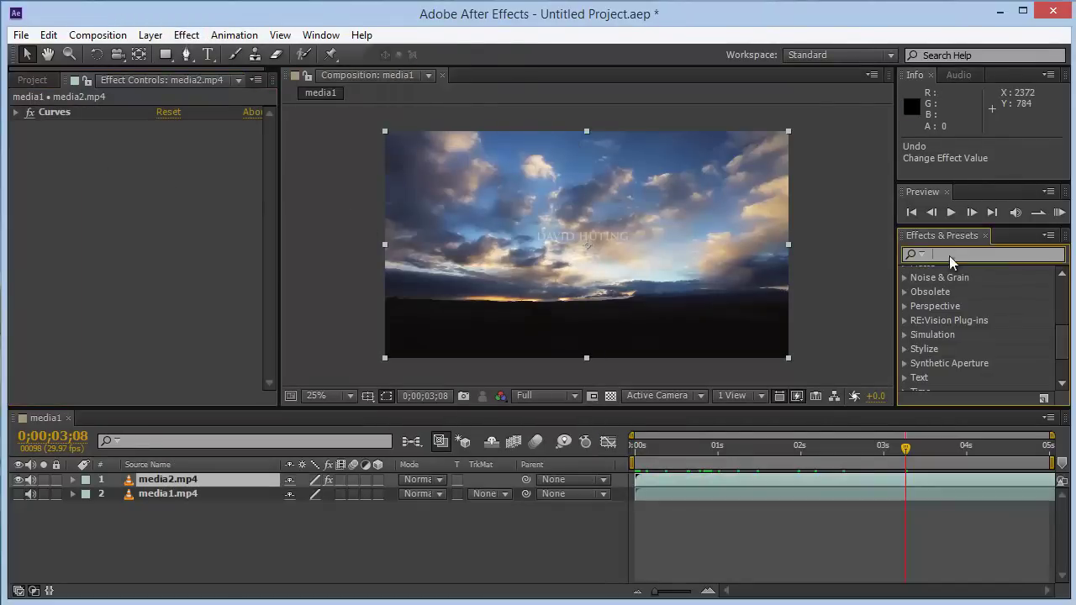
text(curves)
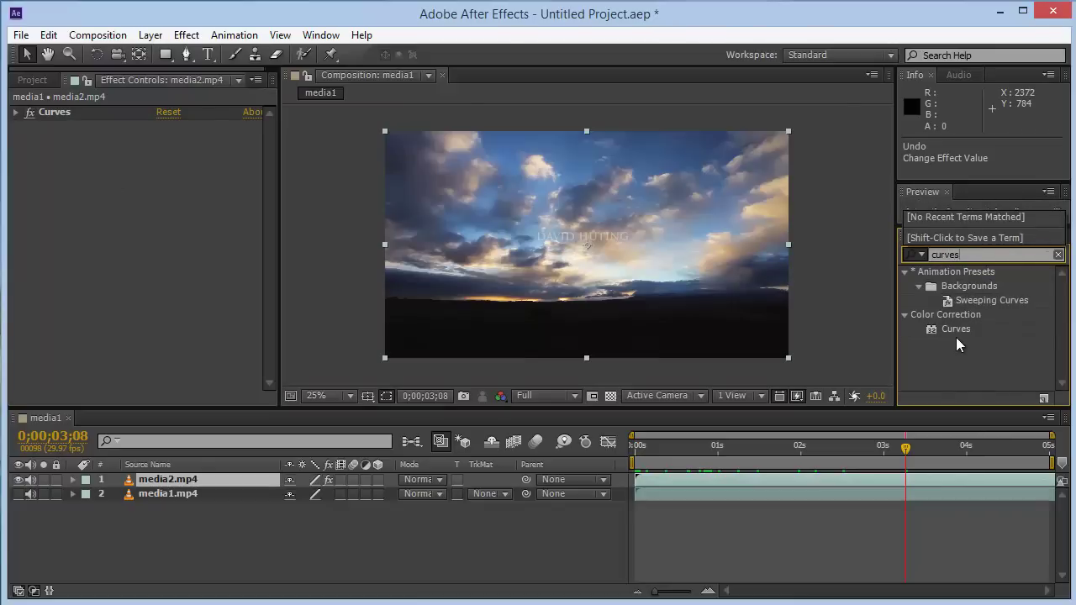
drag(953, 330, 613, 231)
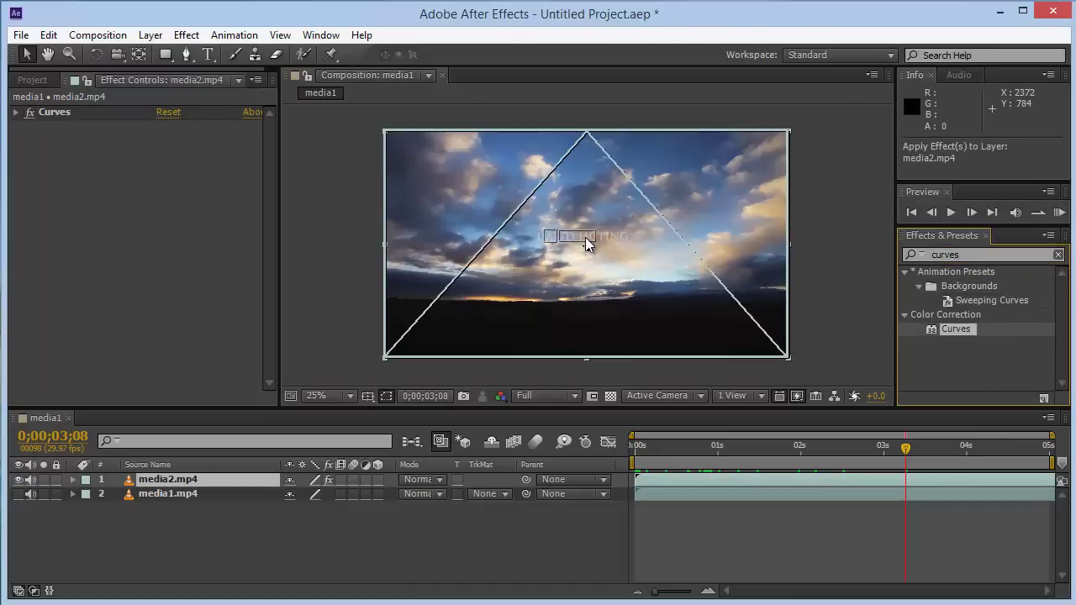
mouse_move(614, 231)
mouse_down()
mouse_move(124, 190)
mouse_move(196, 489)
mouse_move(171, 474)
mouse_move(965, 342)
mouse_up()
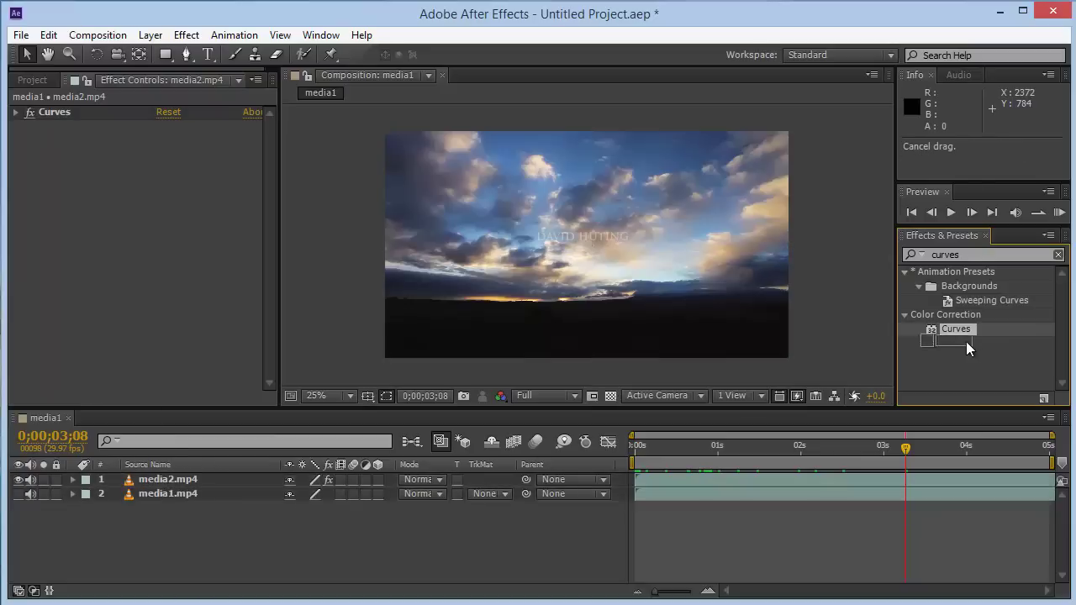
- Add Fast Blur from a 'fast blur' search to media2.mp4 and raise Blurriness to 152.0
click(973, 254)
text(fast)
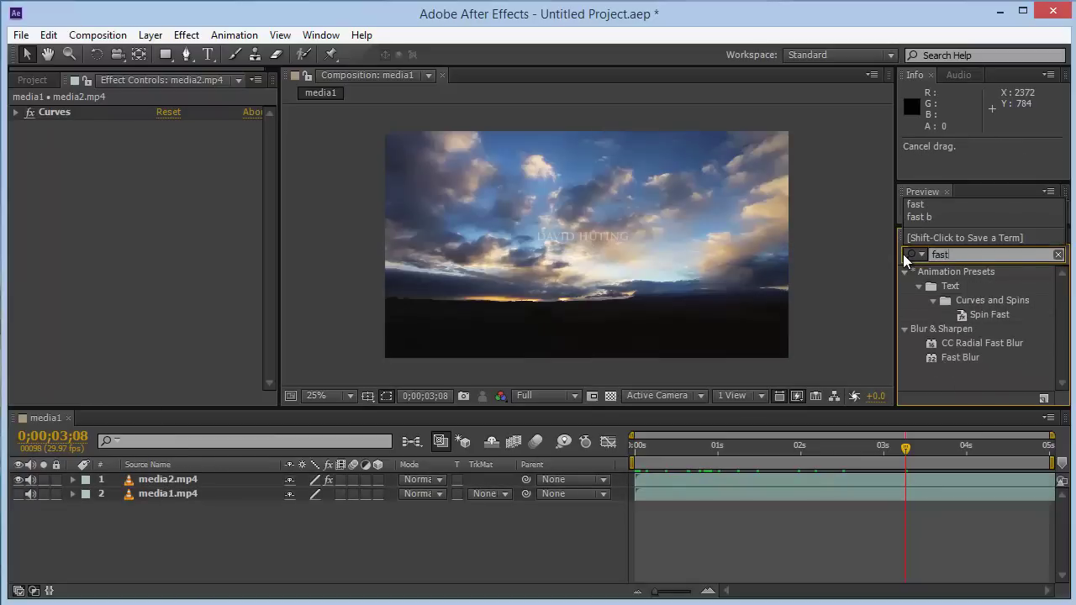
text( bl)
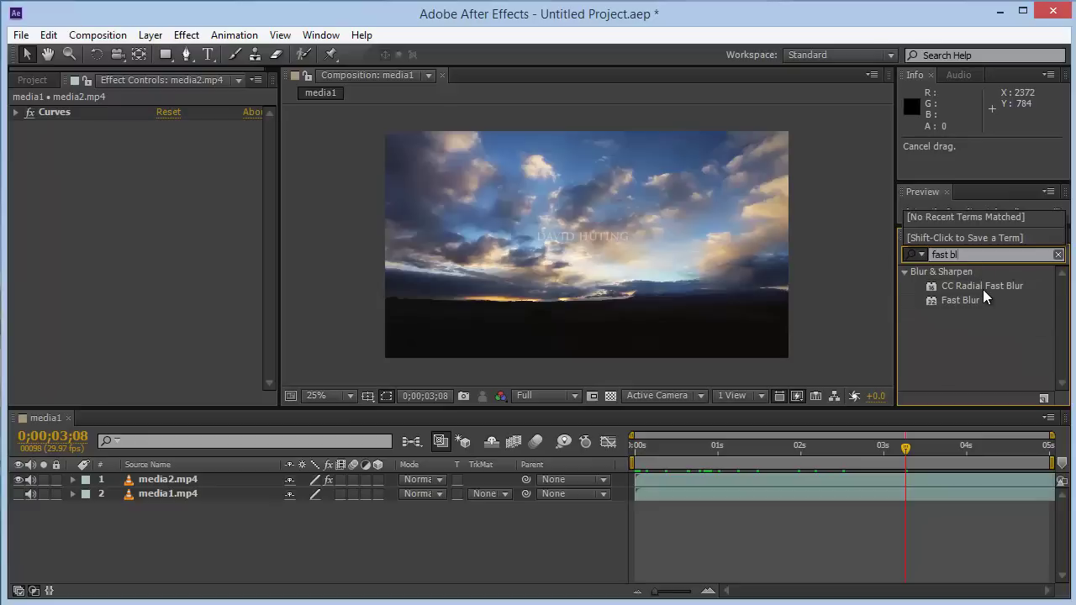
text(ur)
click(980, 303)
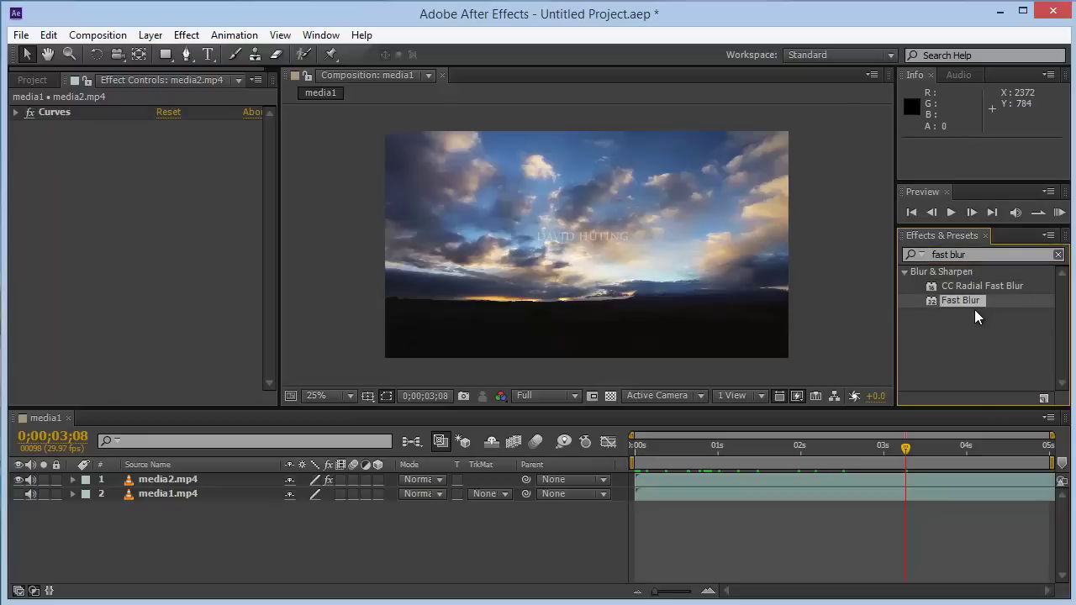
drag(974, 309, 599, 261)
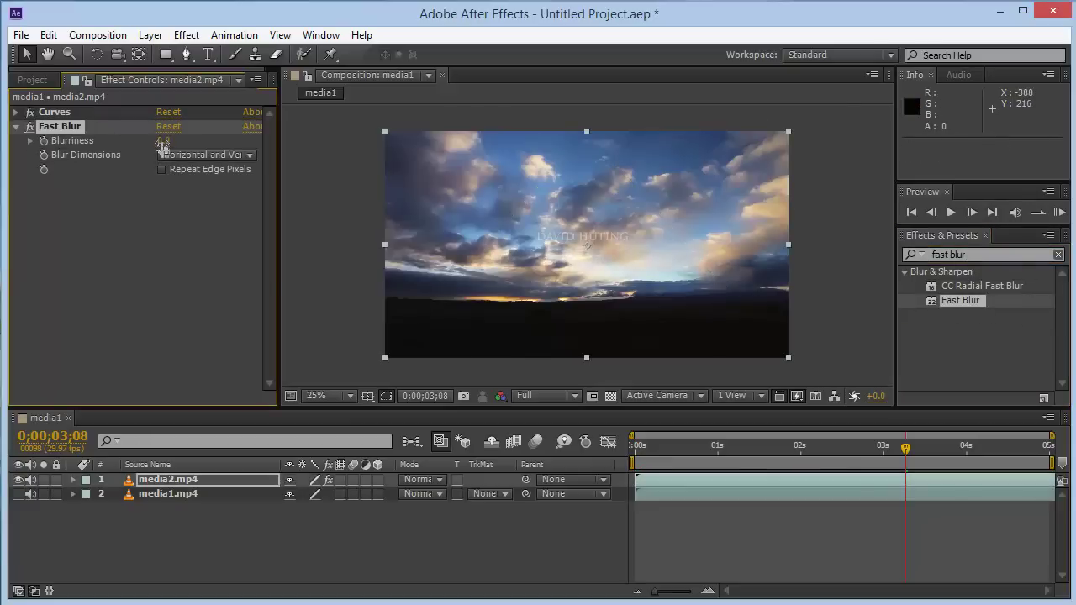
drag(163, 140, 305, 150)
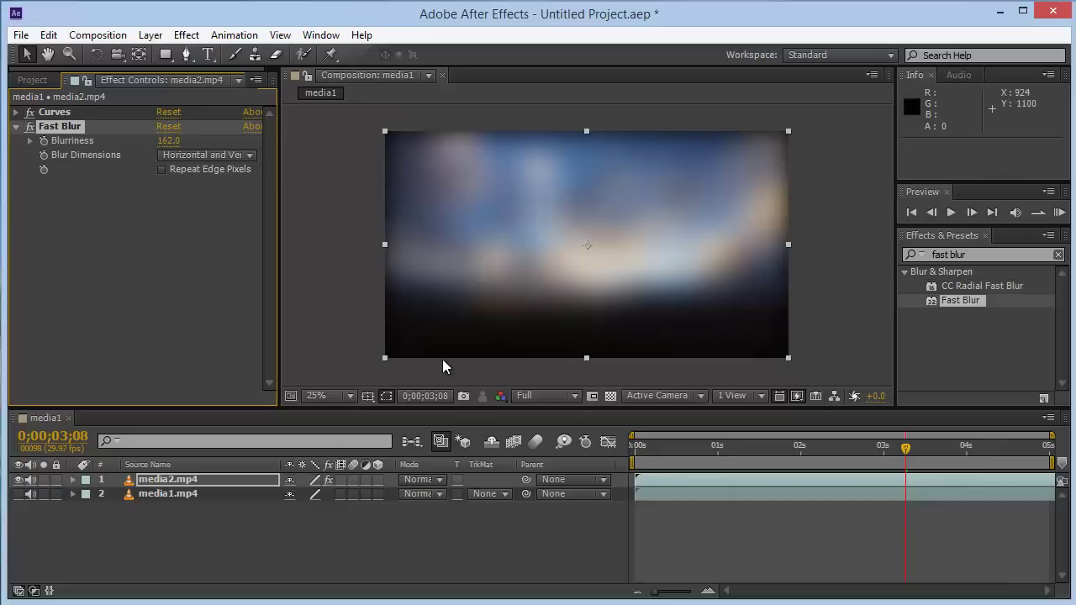
- Turn on Fast Blur's Repeat Edge Pixels and set a Blurriness keyframe of 0 at 0s
click(162, 170)
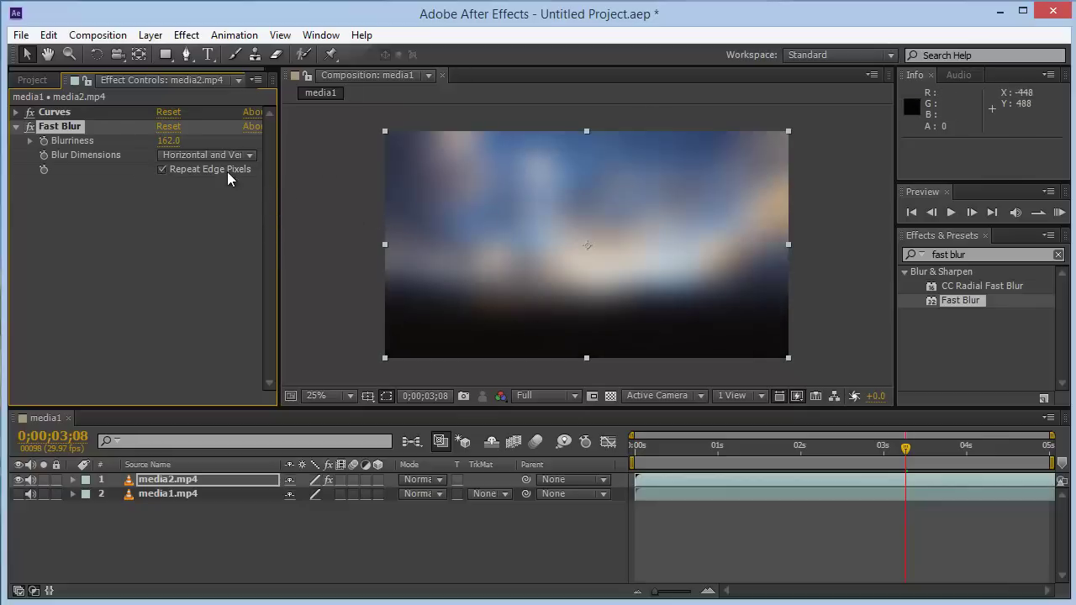
click(682, 448)
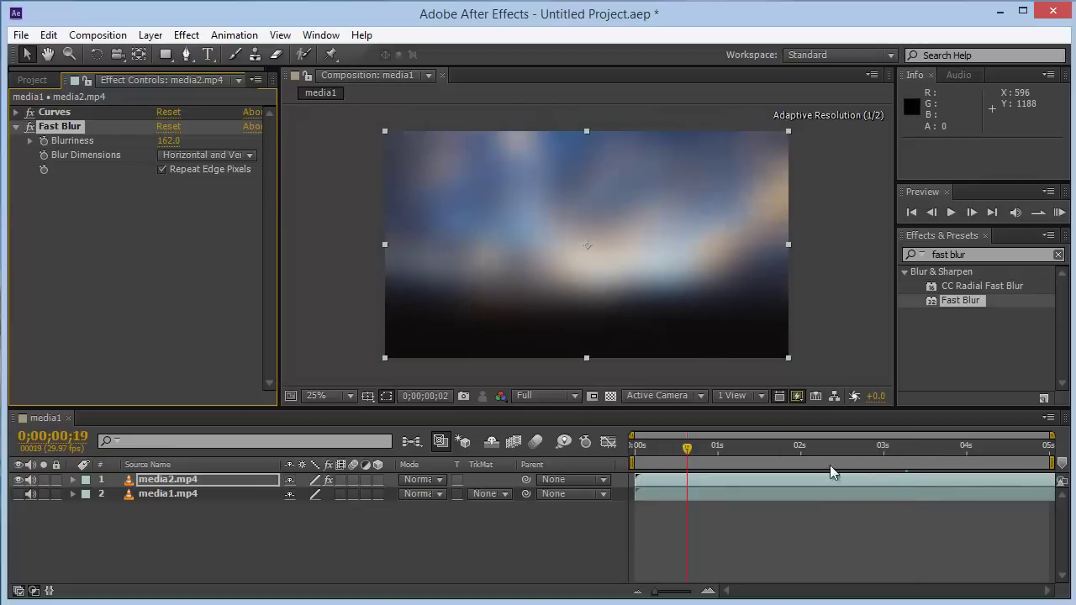
drag(168, 140, 30, 147)
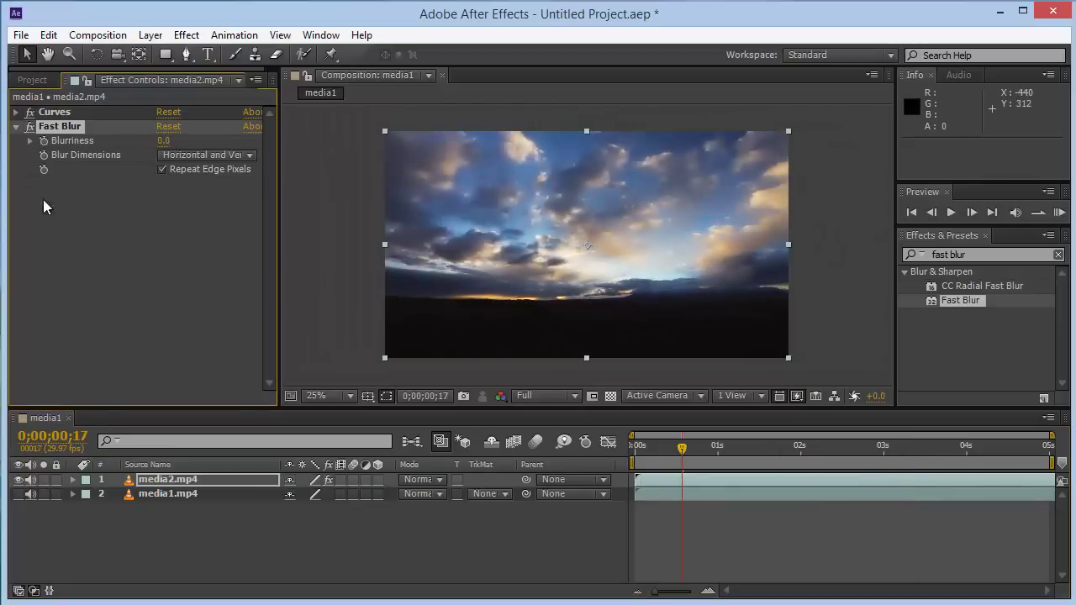
drag(682, 452, 602, 452)
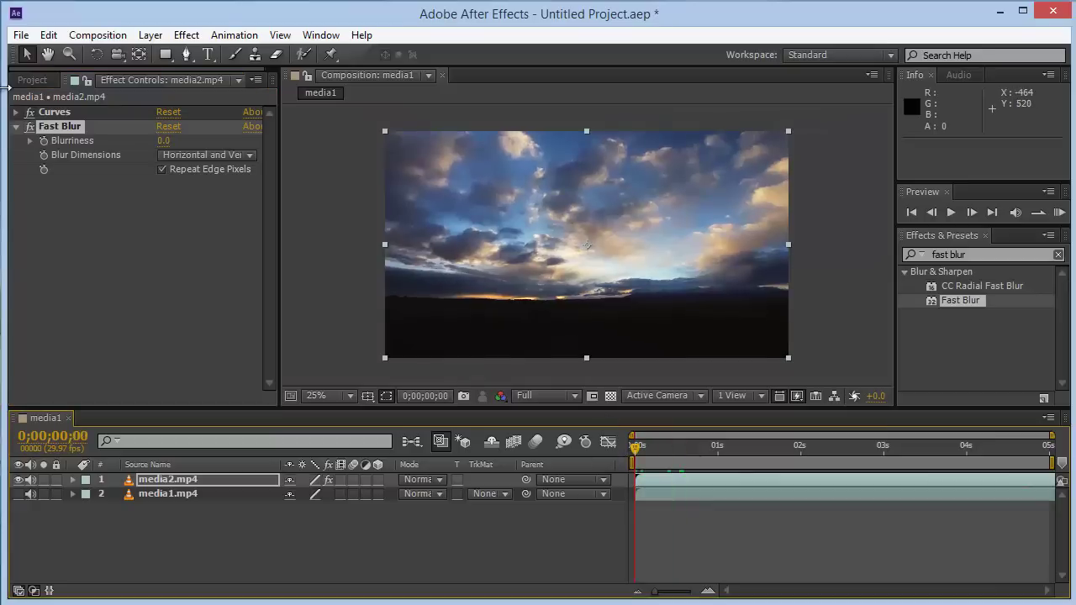
click(43, 141)
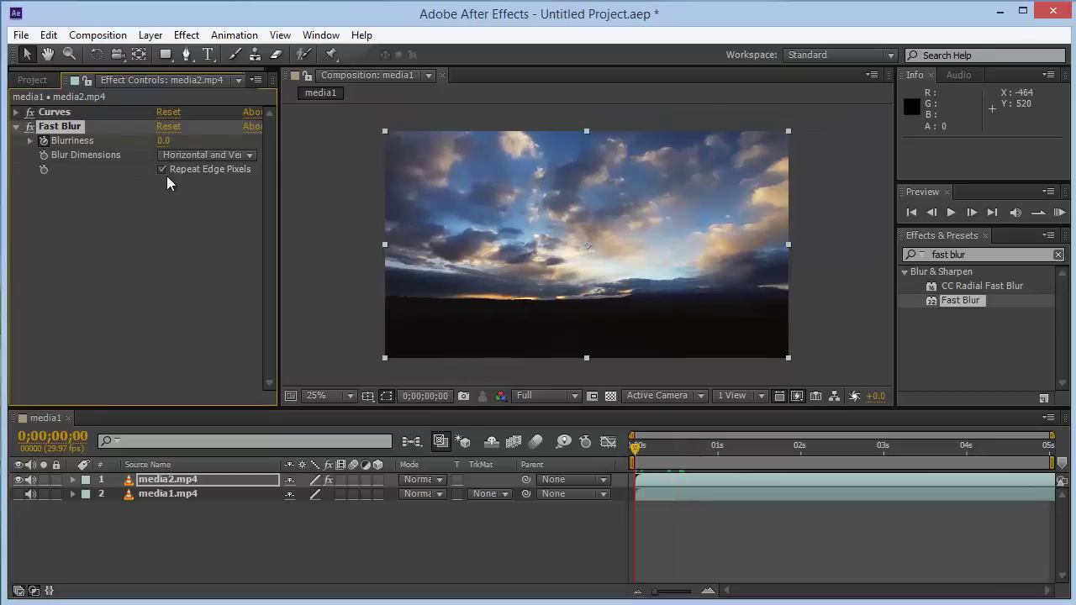
- Keyframe Blurriness to 66 at 1 second and back to 0 at 2 seconds
drag(637, 455, 717, 455)
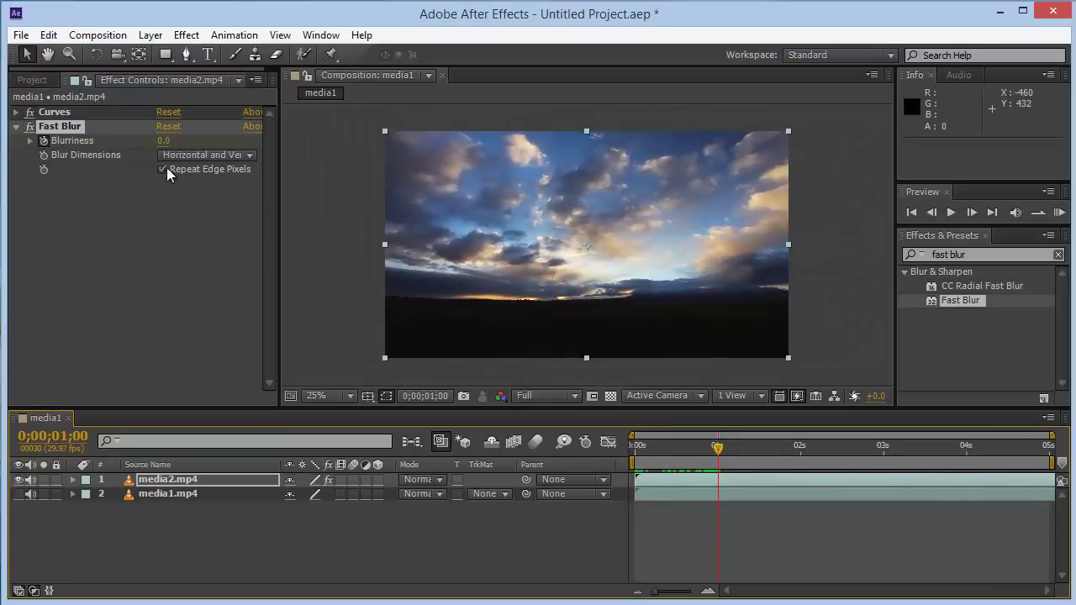
drag(161, 145, 222, 153)
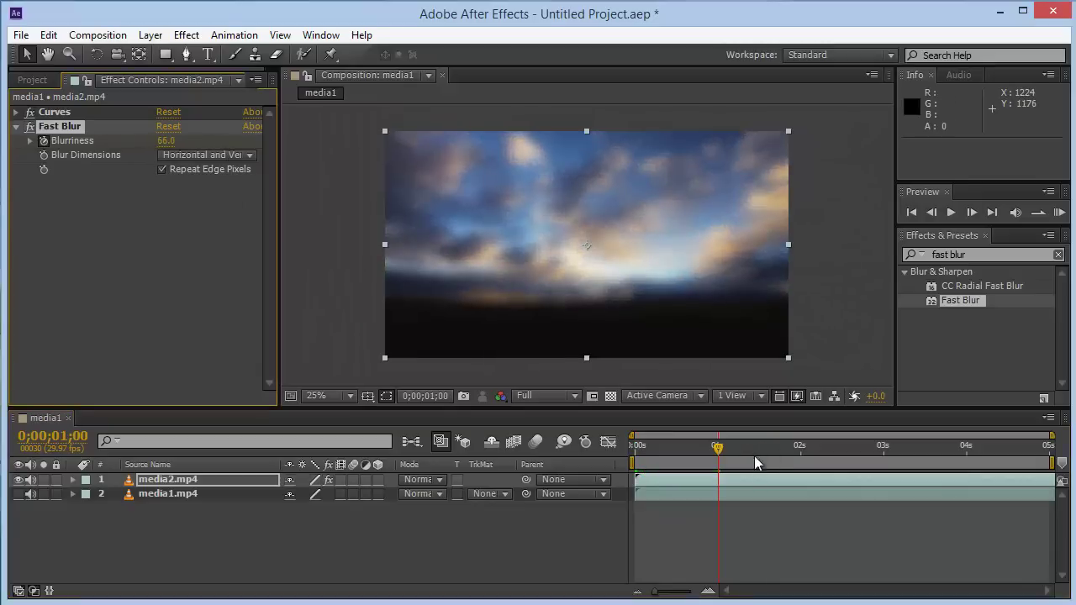
drag(729, 454, 801, 455)
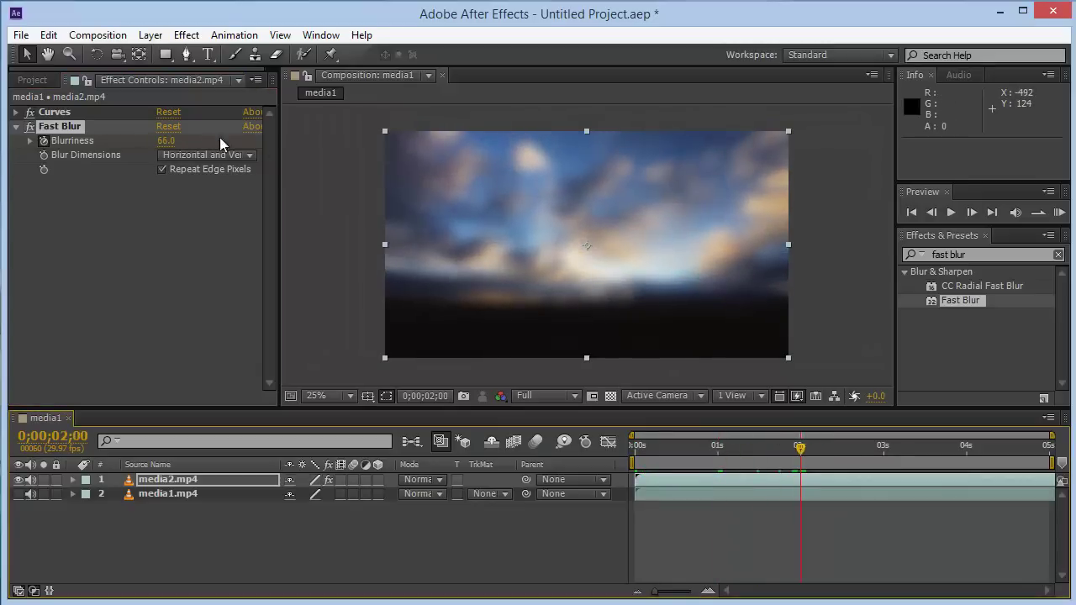
click(168, 140)
text(0)
key(Return)
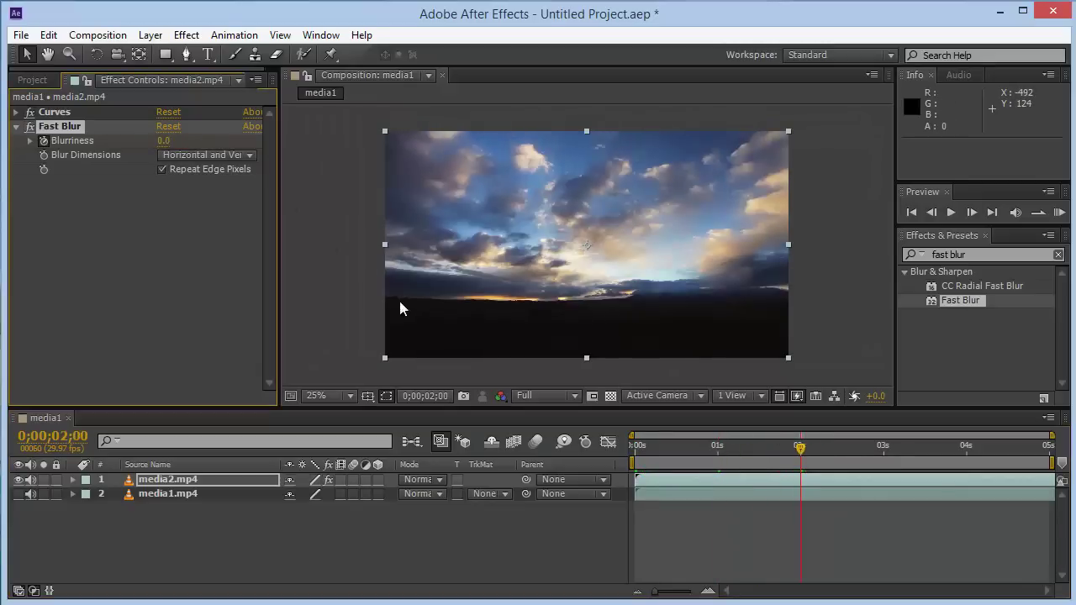
click(73, 479)
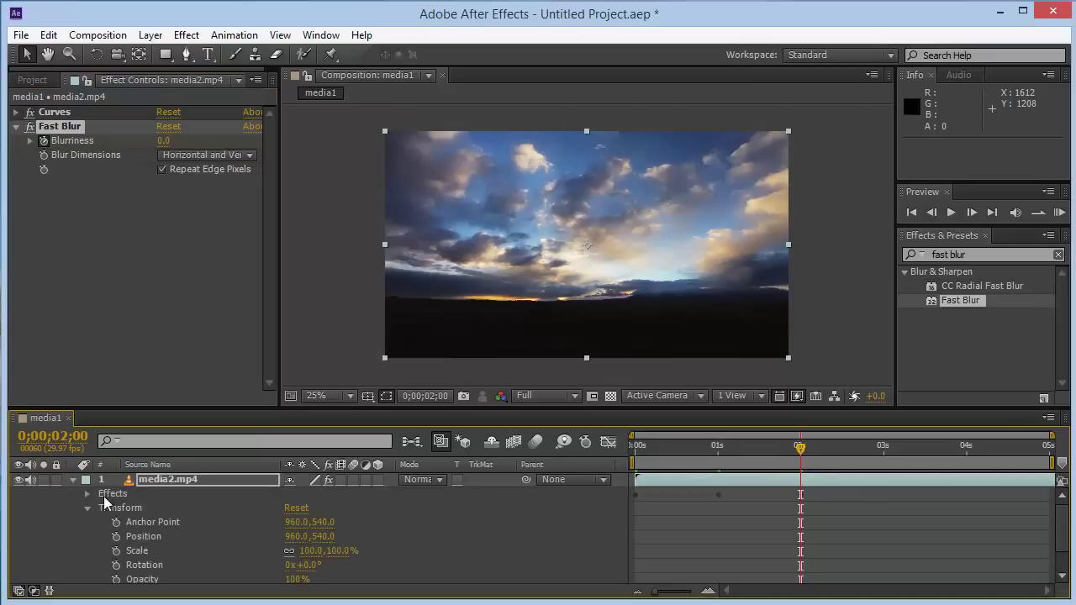
click(87, 507)
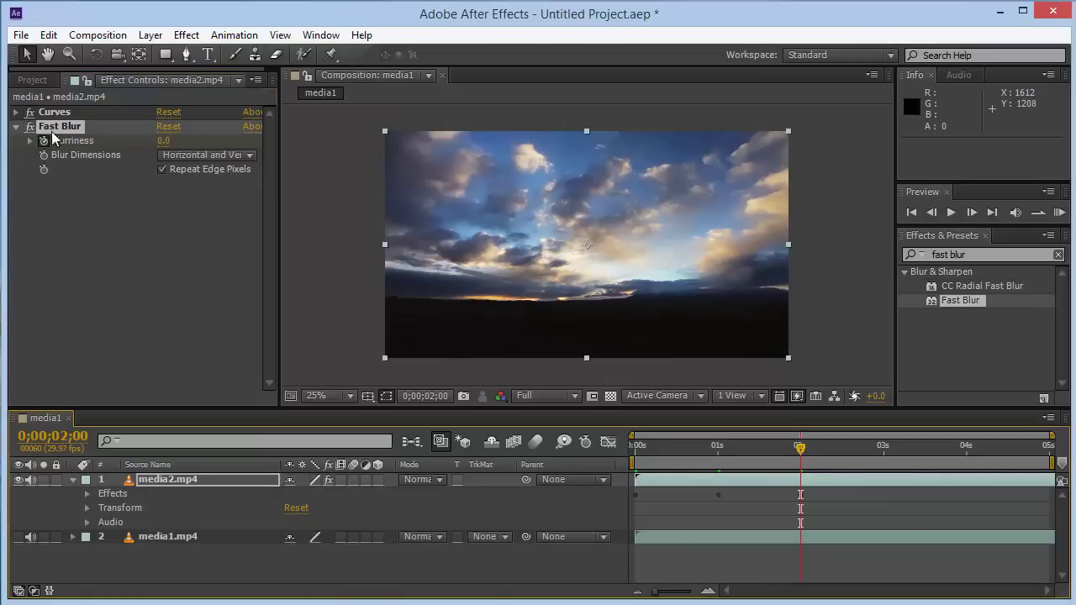
click(85, 495)
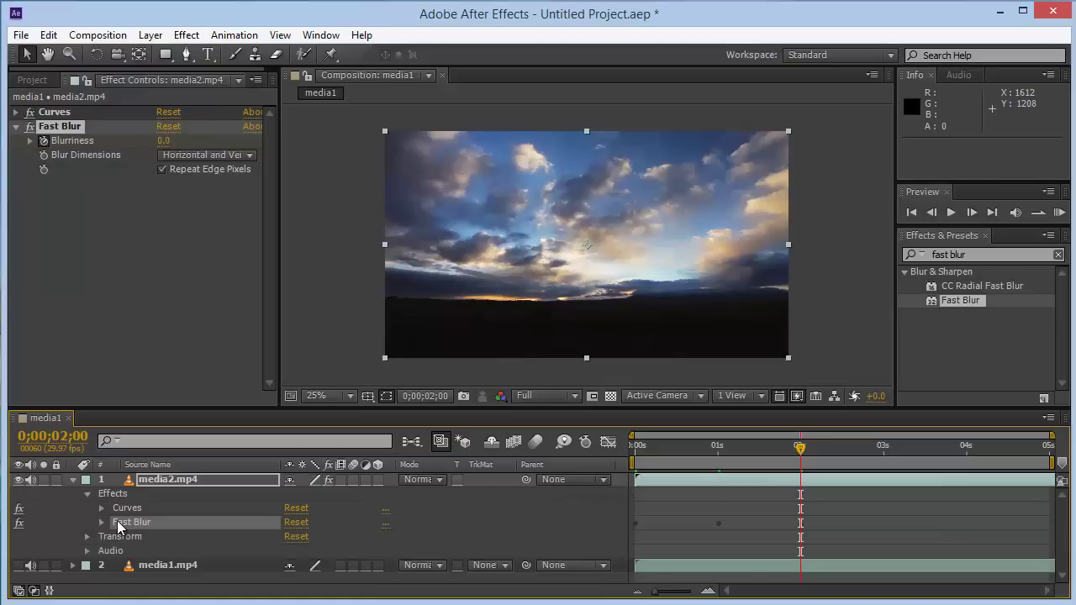
click(101, 522)
drag(803, 457, 585, 469)
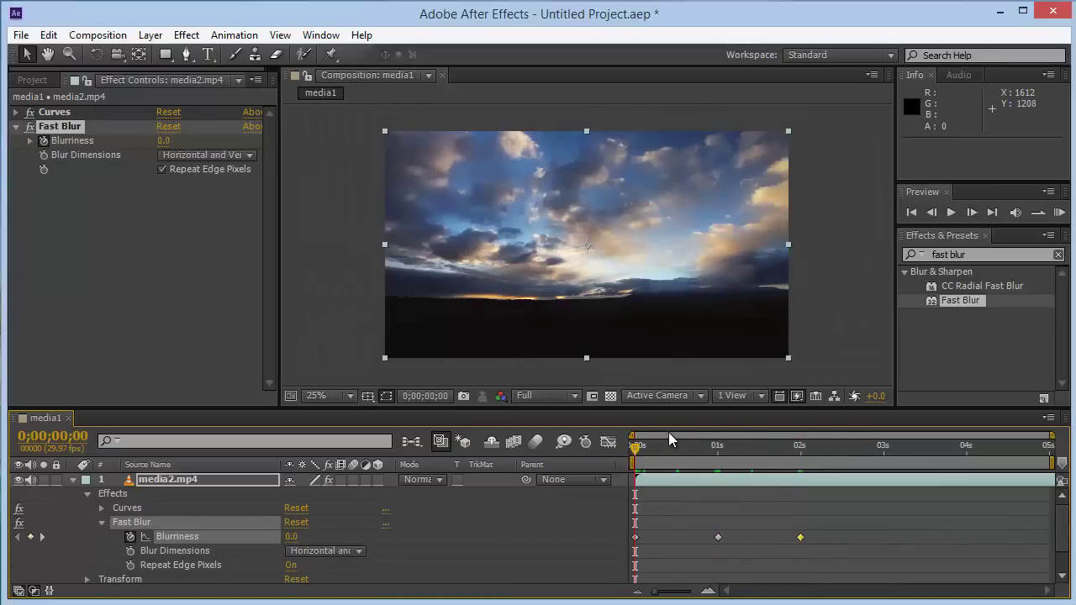
click(632, 455)
click(629, 454)
drag(635, 456, 717, 461)
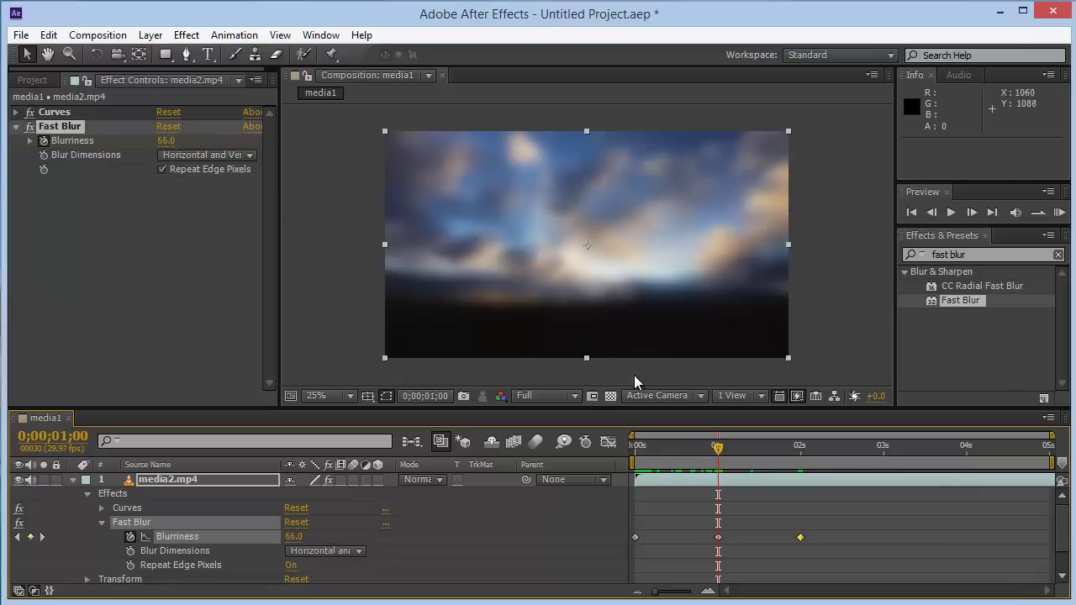
drag(717, 447, 800, 462)
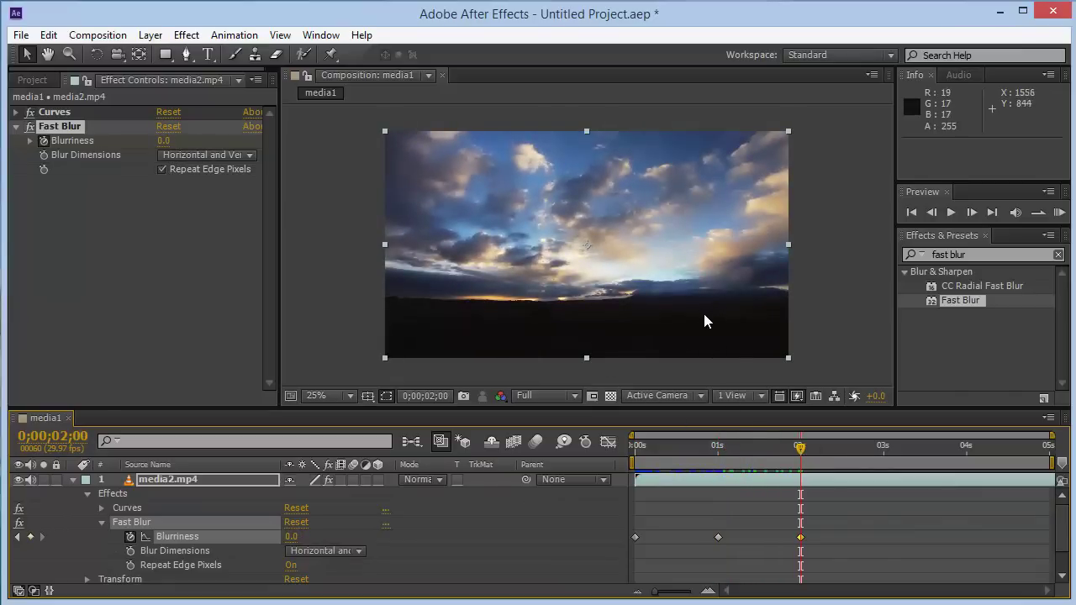
mouse_move(800, 458)
mouse_down()
mouse_move(624, 462)
mouse_move(674, 460)
mouse_up()
drag(738, 470, 757, 471)
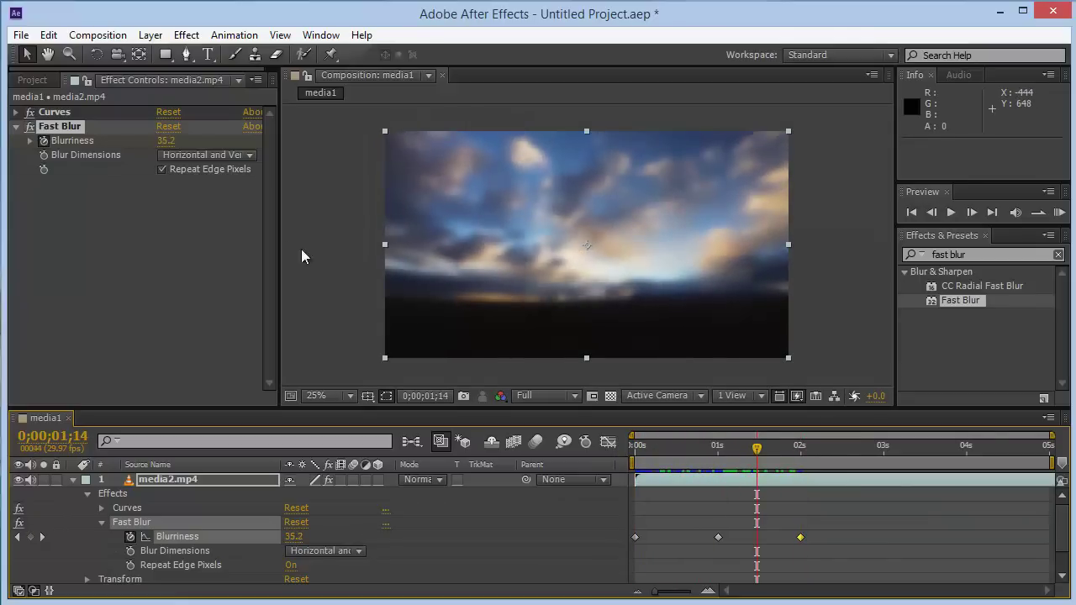
click(15, 127)
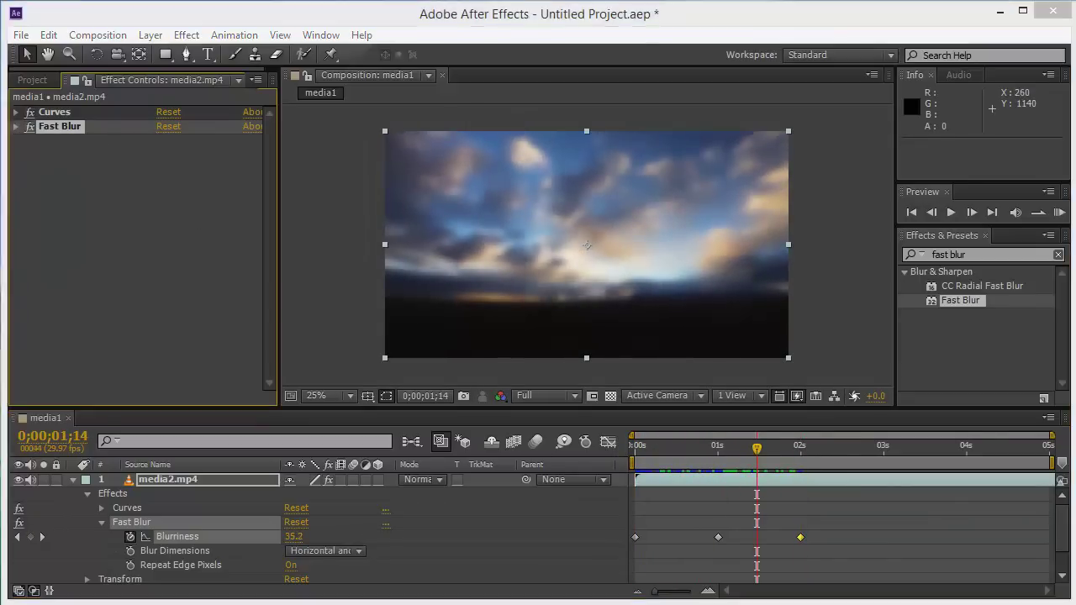
click(73, 480)
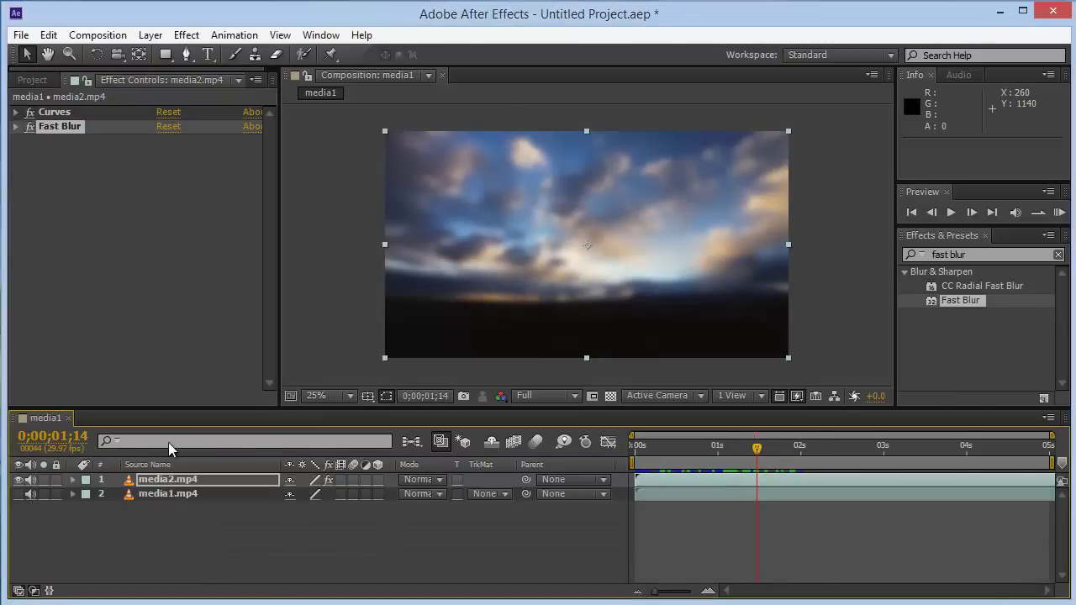
- Switch off and delete the Fast Blur effect on the sky clip
click(31, 126)
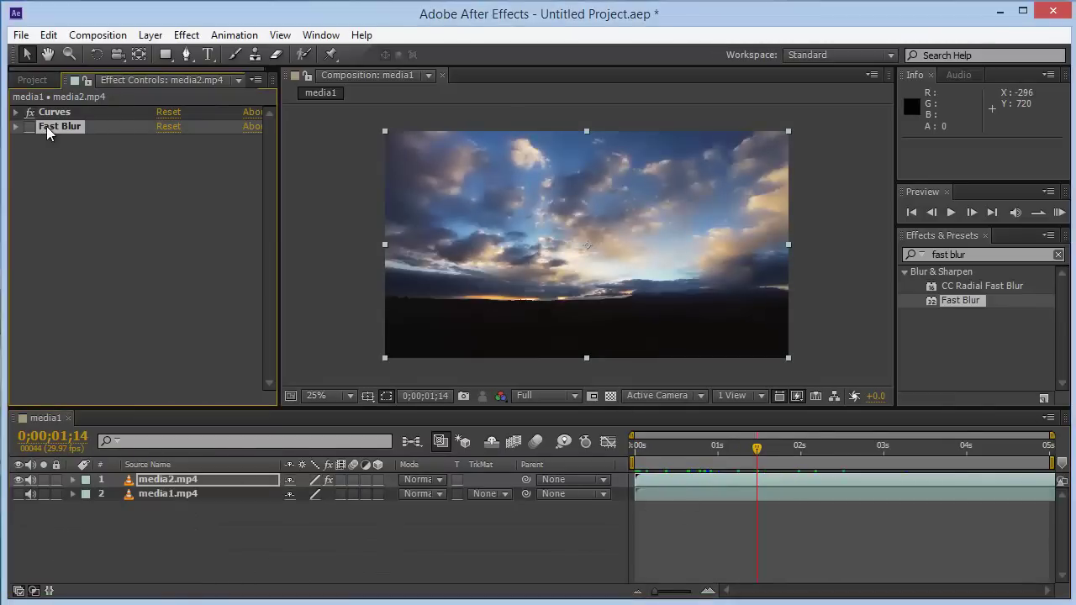
key(Delete)
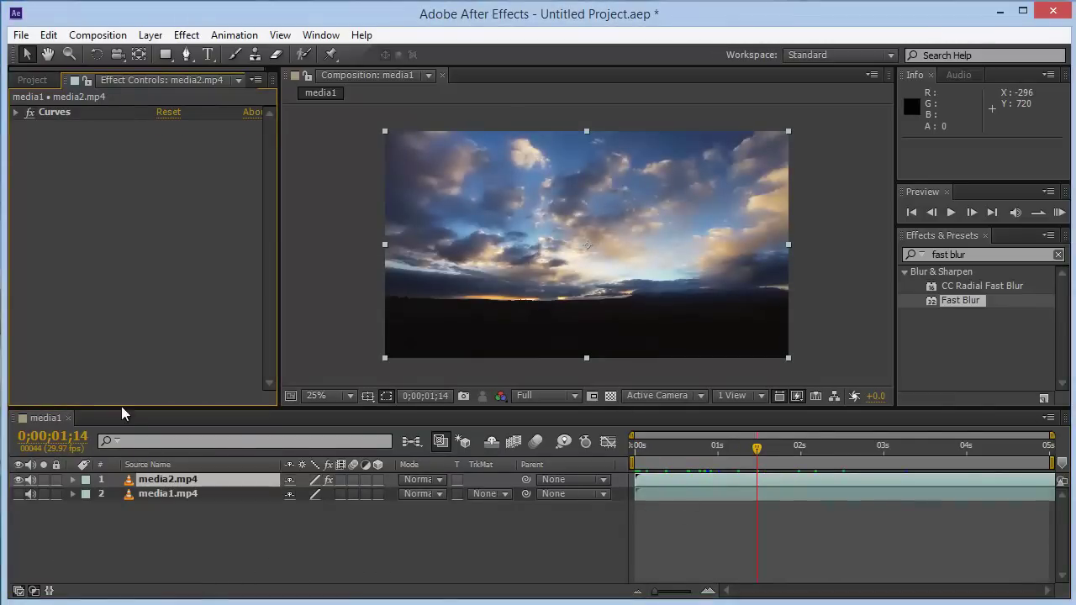
drag(758, 449, 636, 449)
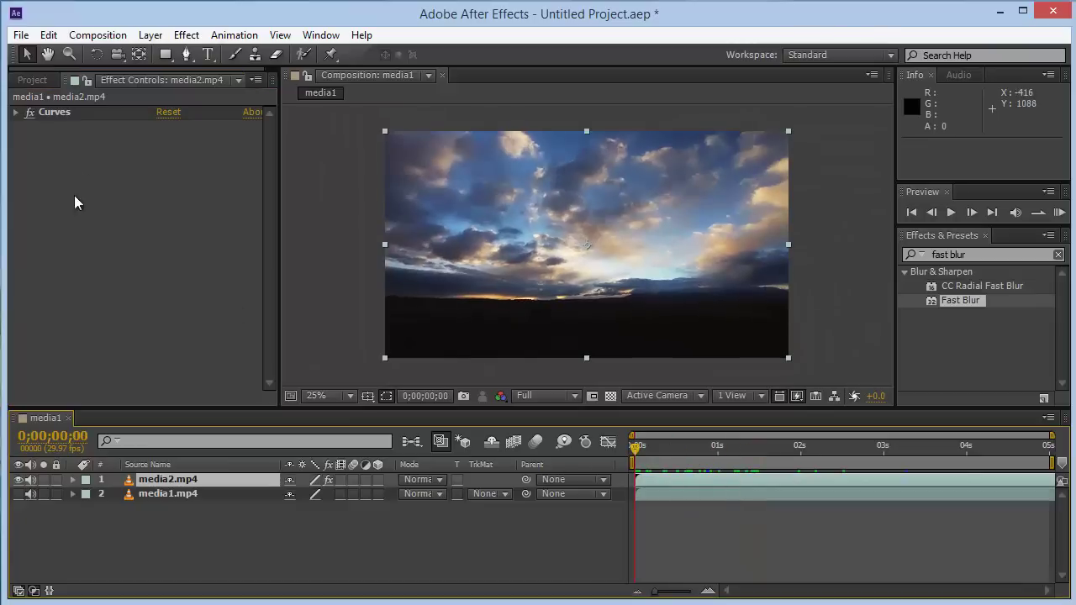
- Hide and reshow the media2.mp4 sky layer to compare it with the earth clip beneath
click(19, 479)
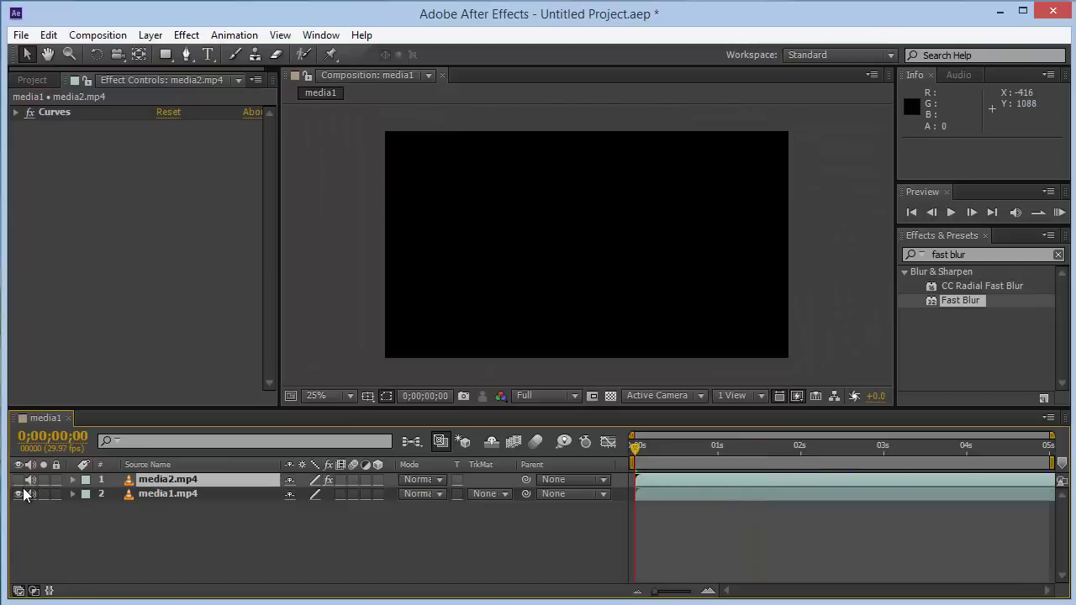
drag(635, 448, 922, 453)
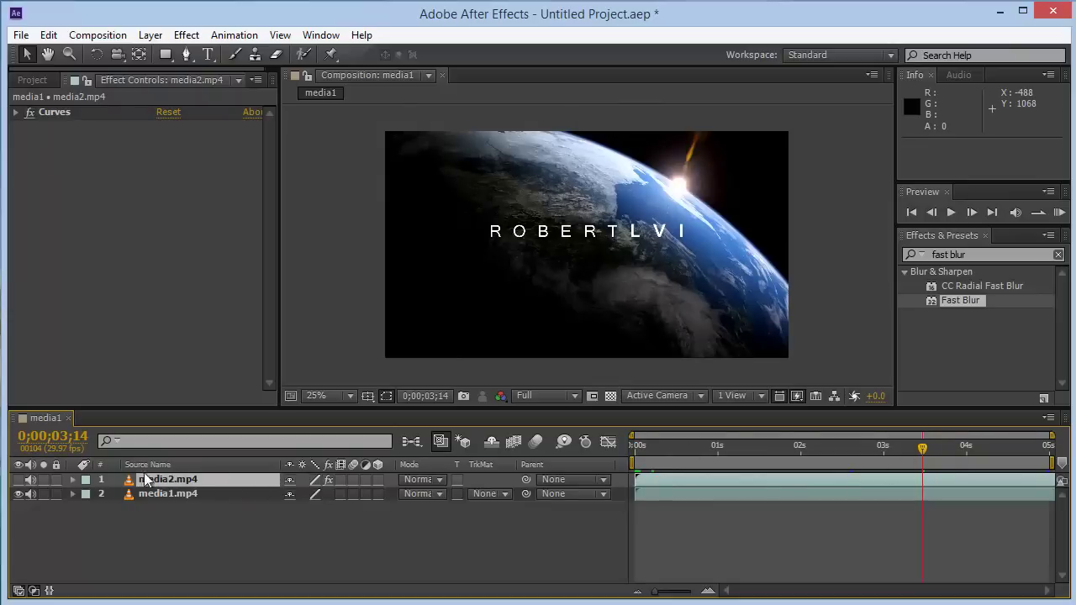
click(14, 484)
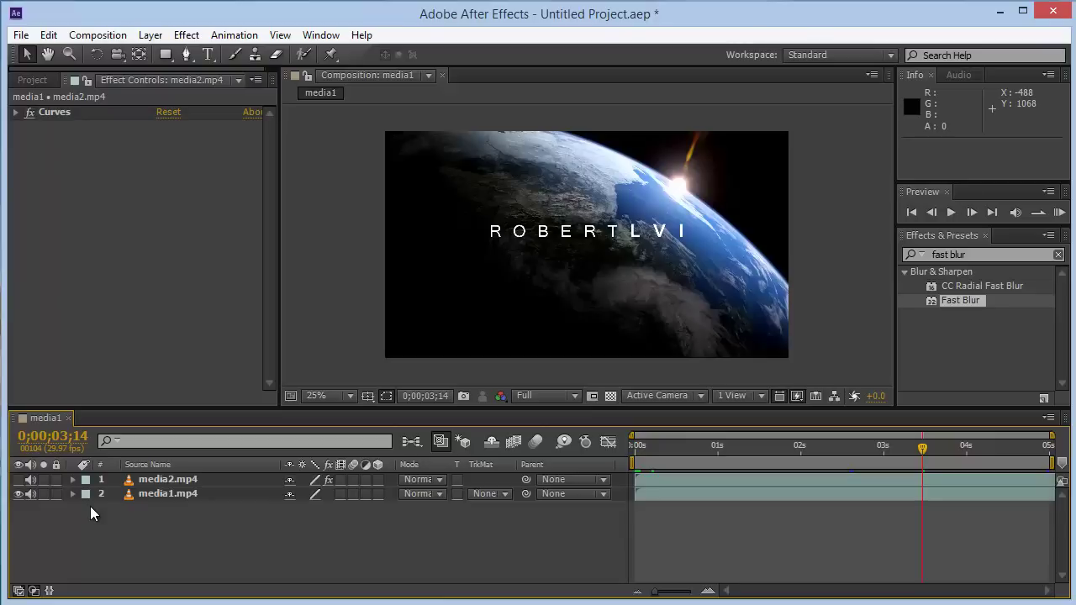
click(189, 495)
click(19, 479)
click(158, 479)
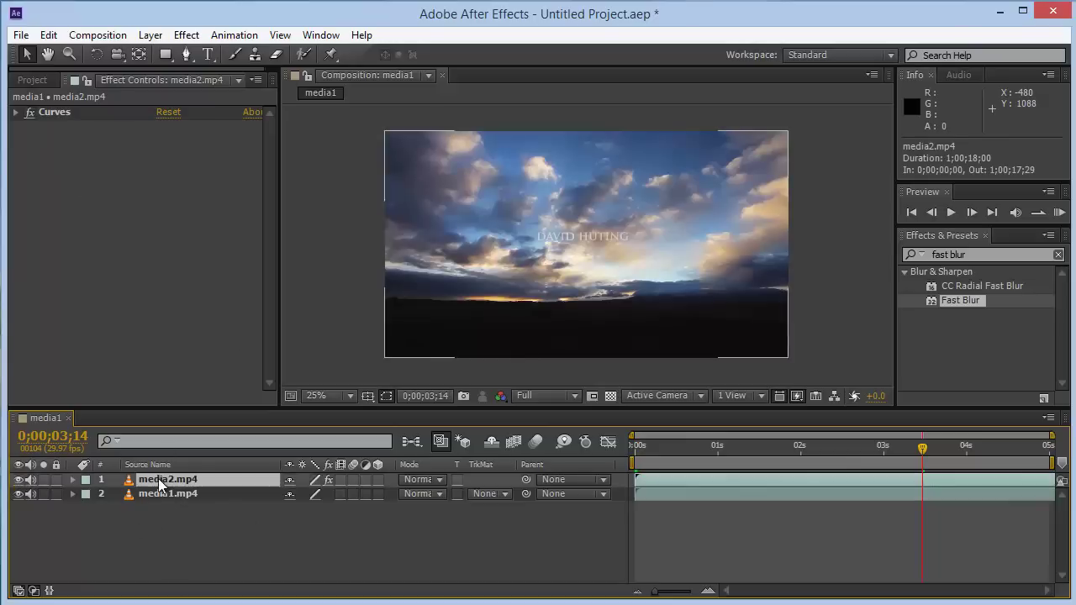
- Add a new adjustment layer to the media1 composition
right_click(171, 532)
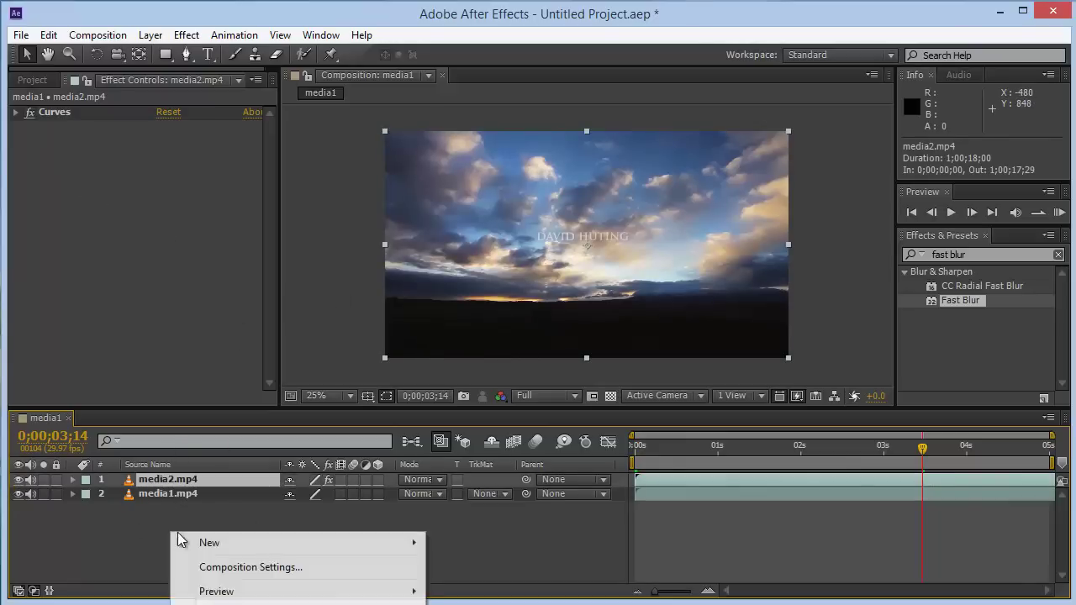
click(168, 36)
mouse_move(151, 35)
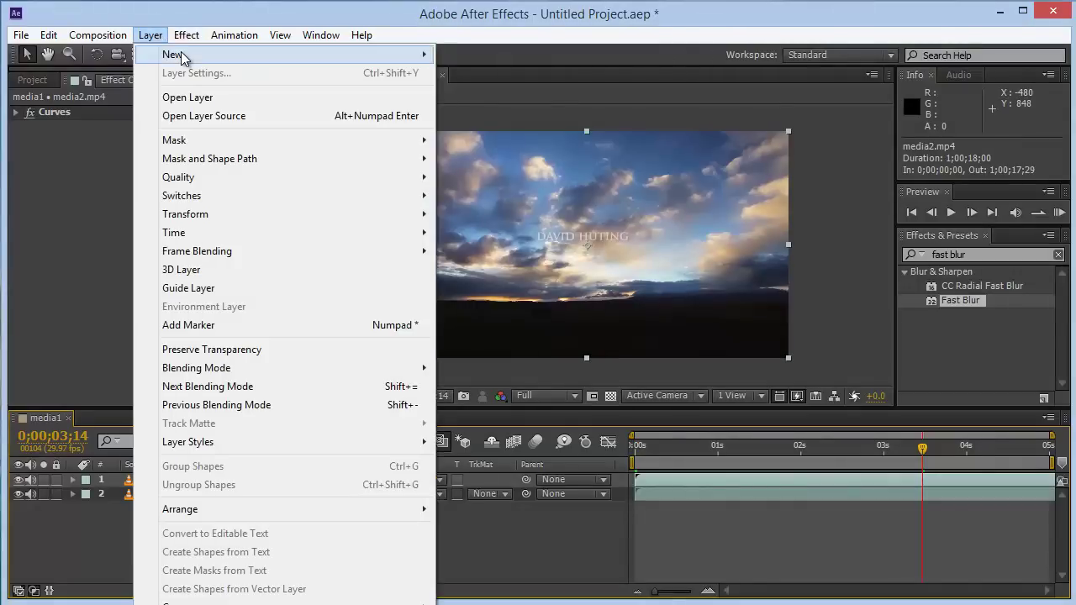
mouse_move(186, 55)
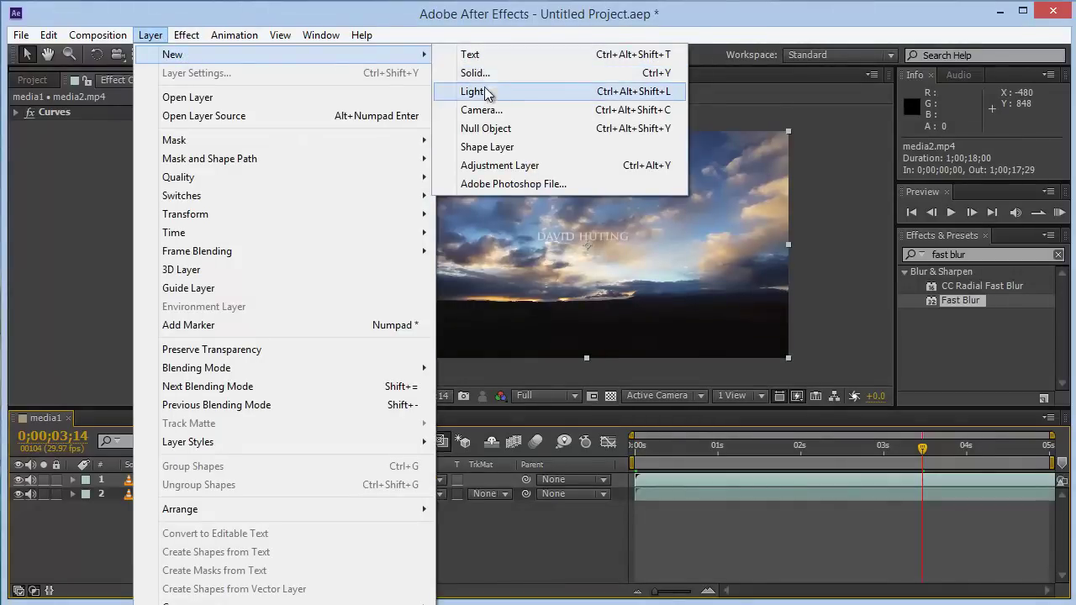
click(499, 165)
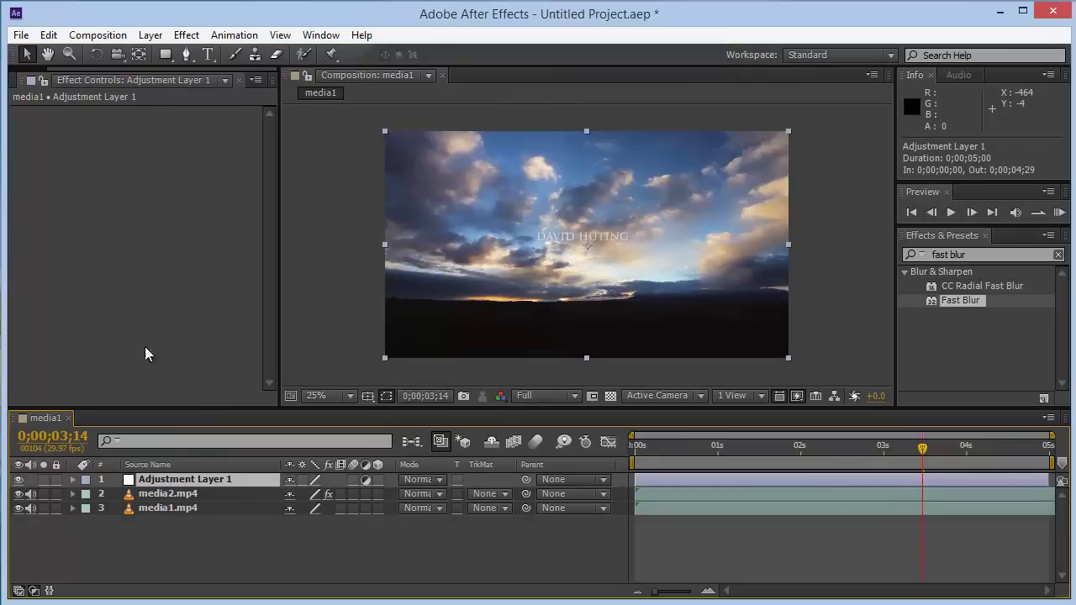
- Delete the Curves effect from media2.mp4 and briefly solo media1.mp4 to check it
click(158, 496)
click(72, 116)
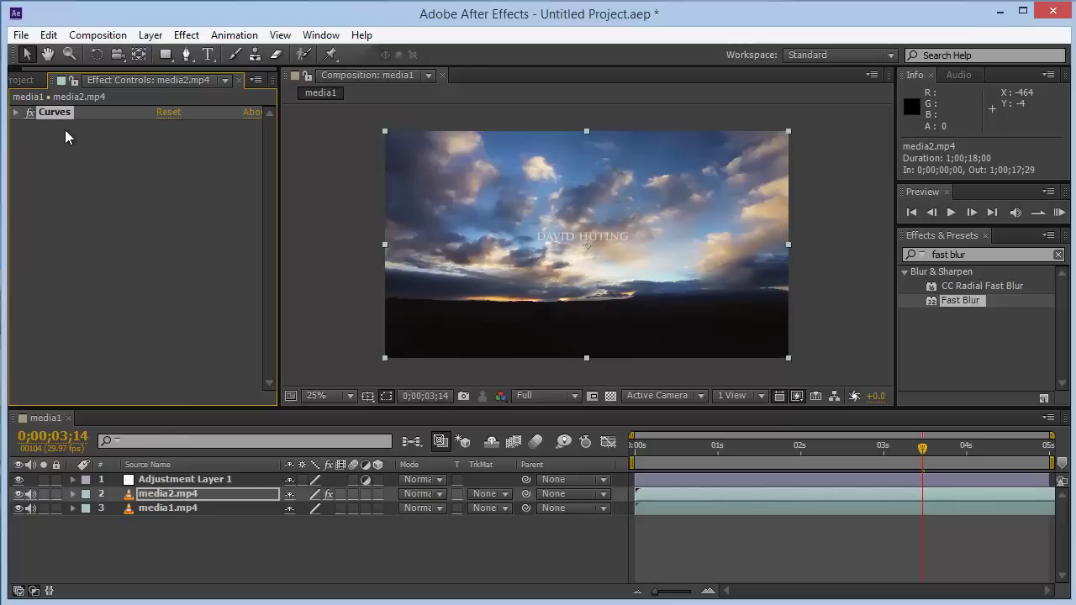
key(Delete)
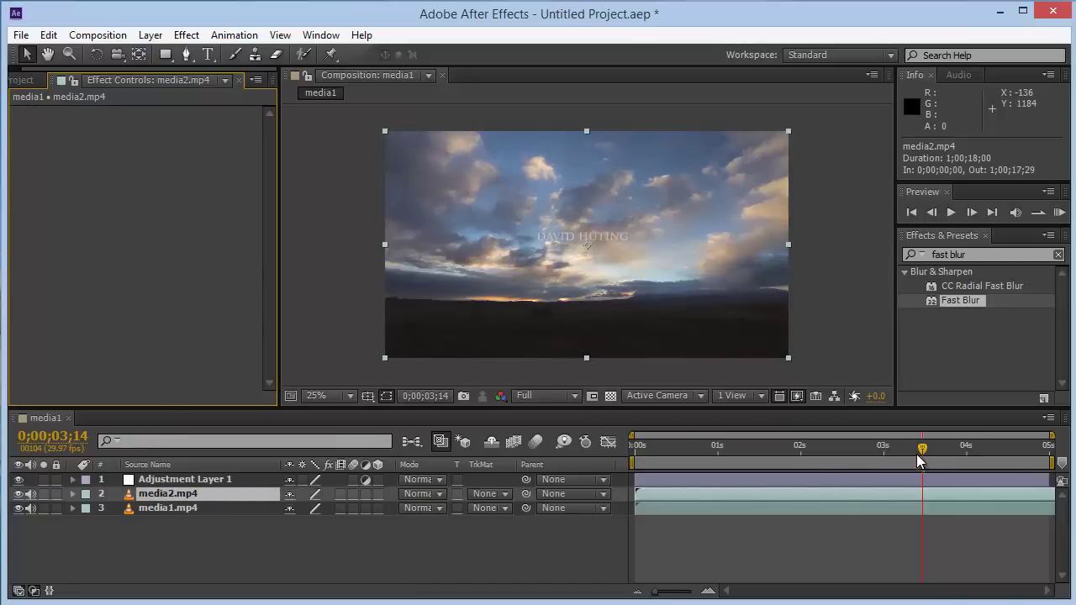
drag(922, 447, 648, 447)
key(Home)
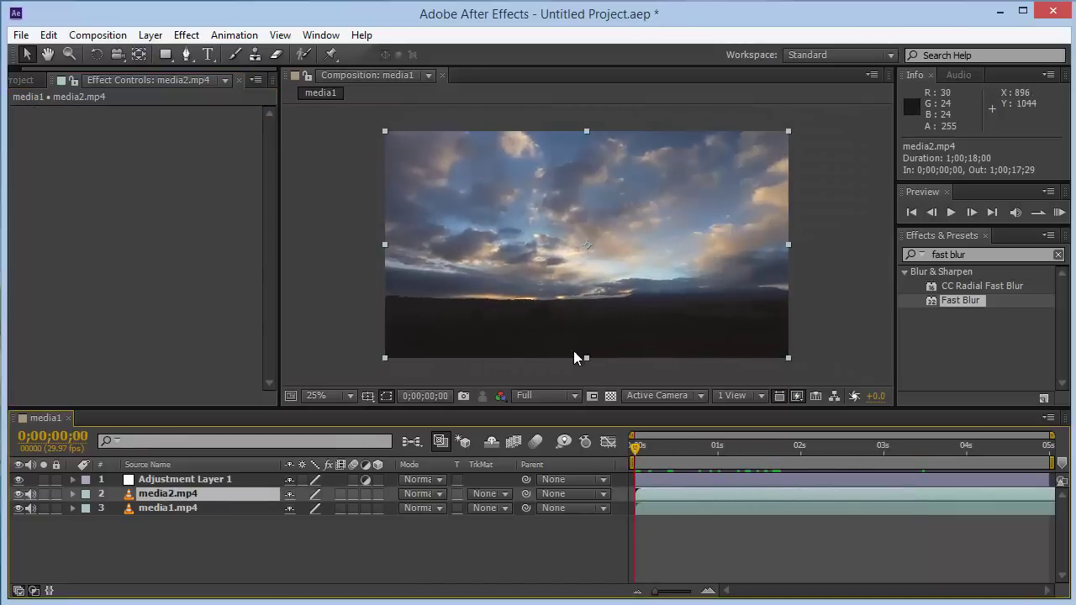
click(43, 508)
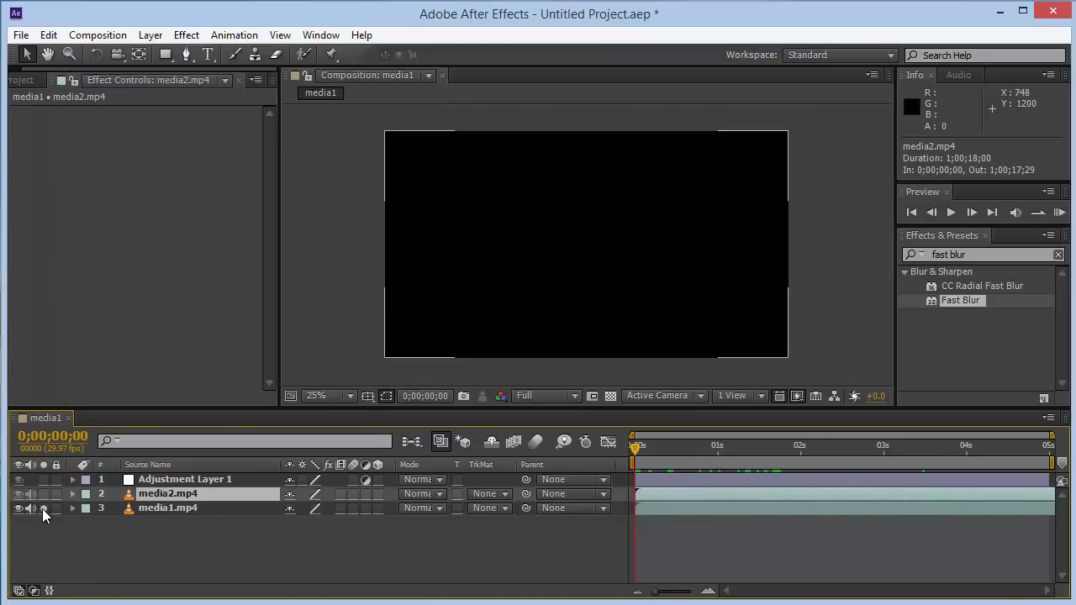
drag(645, 450, 925, 450)
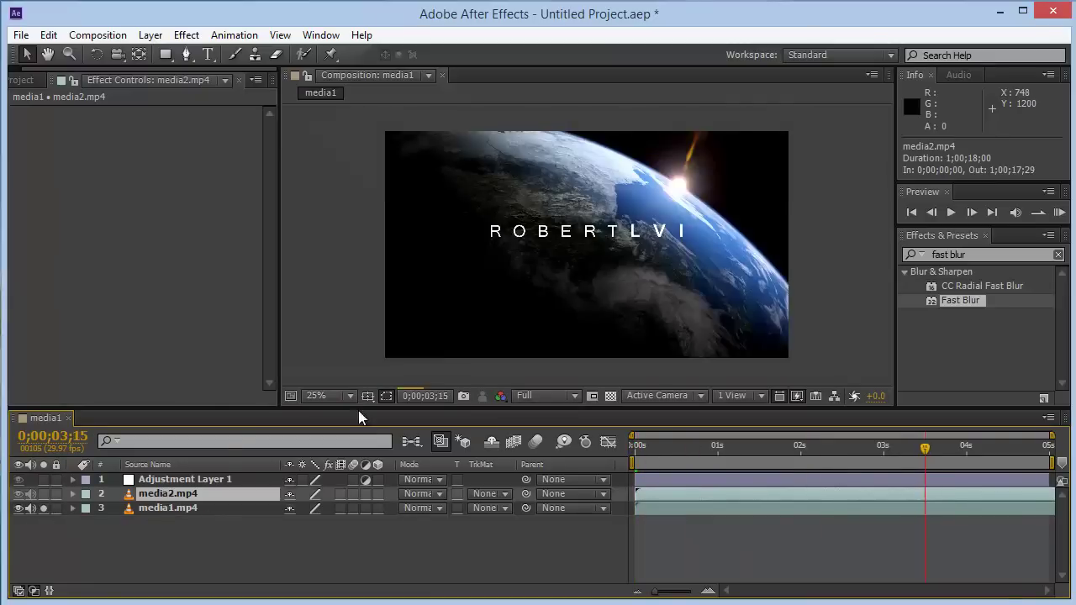
click(44, 507)
- Select Adjustment Layer 1 and bring up the Effect > Color Correction list
click(168, 479)
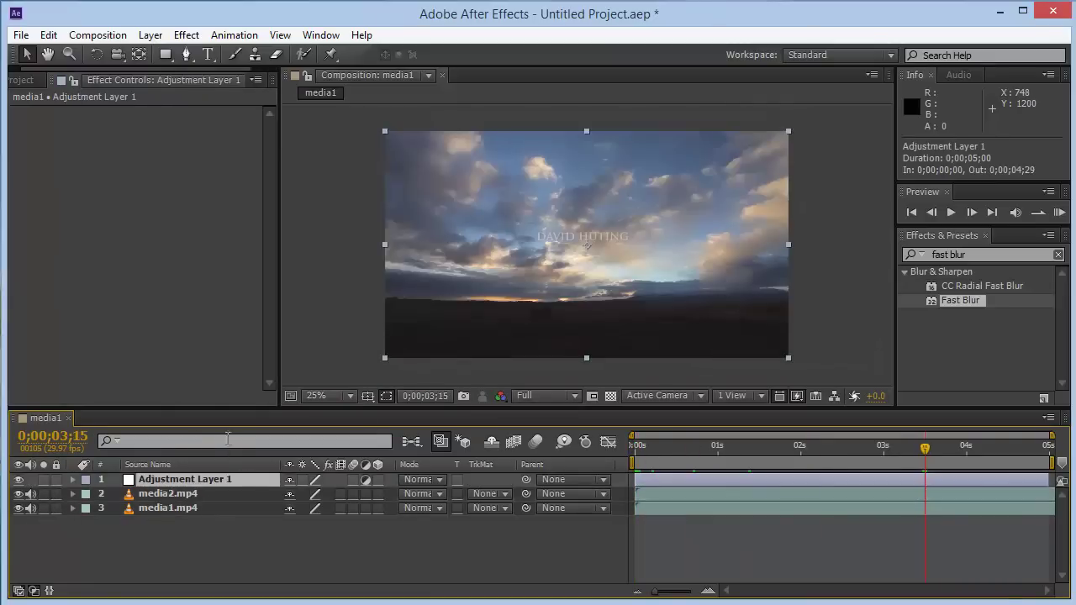
click(187, 34)
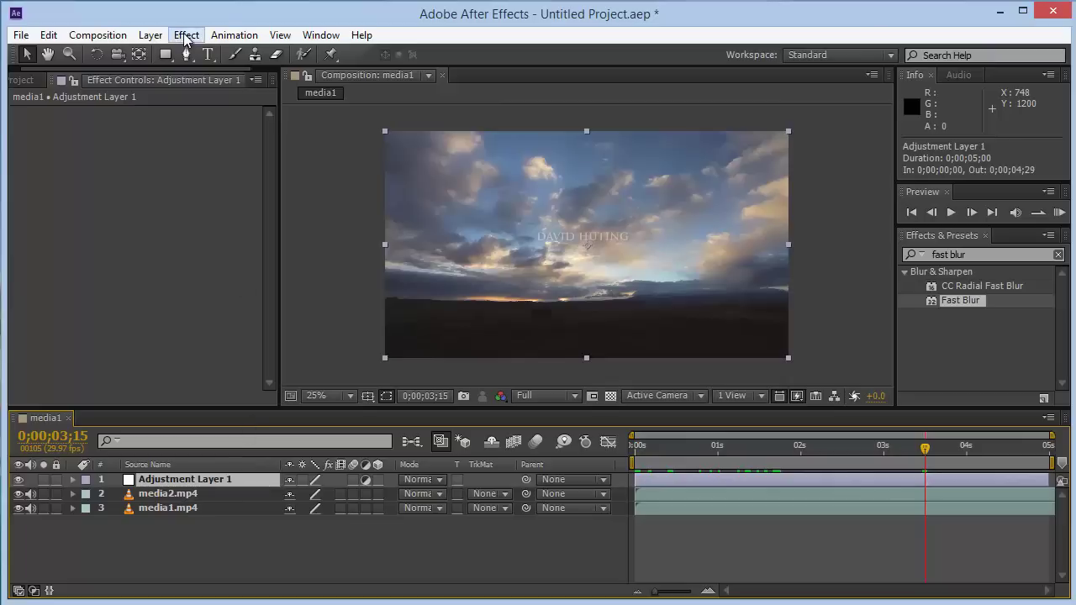
mouse_move(234, 34)
mouse_move(187, 34)
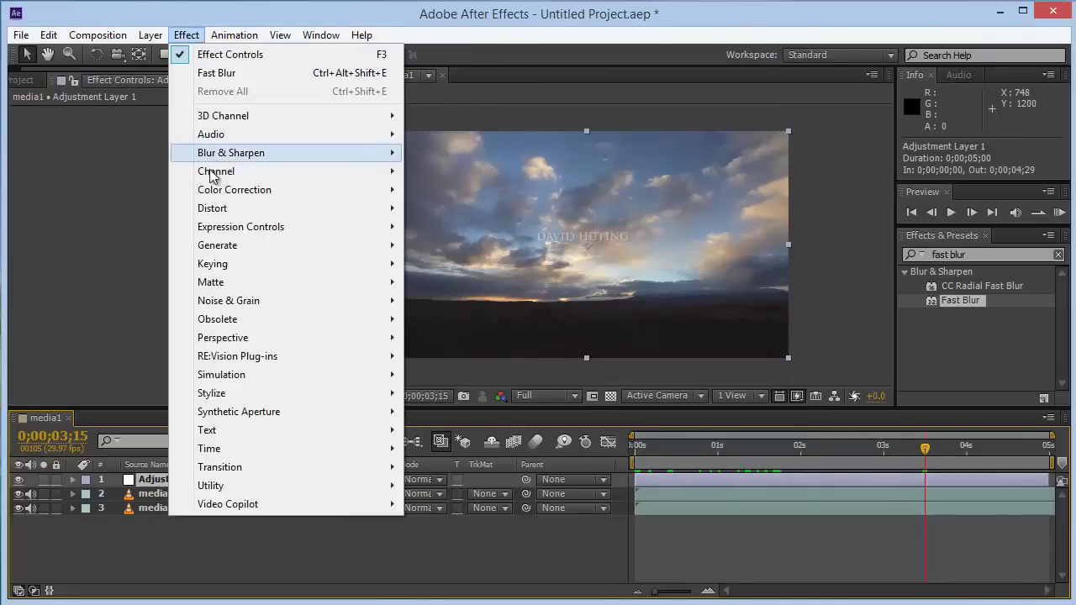
mouse_move(234, 190)
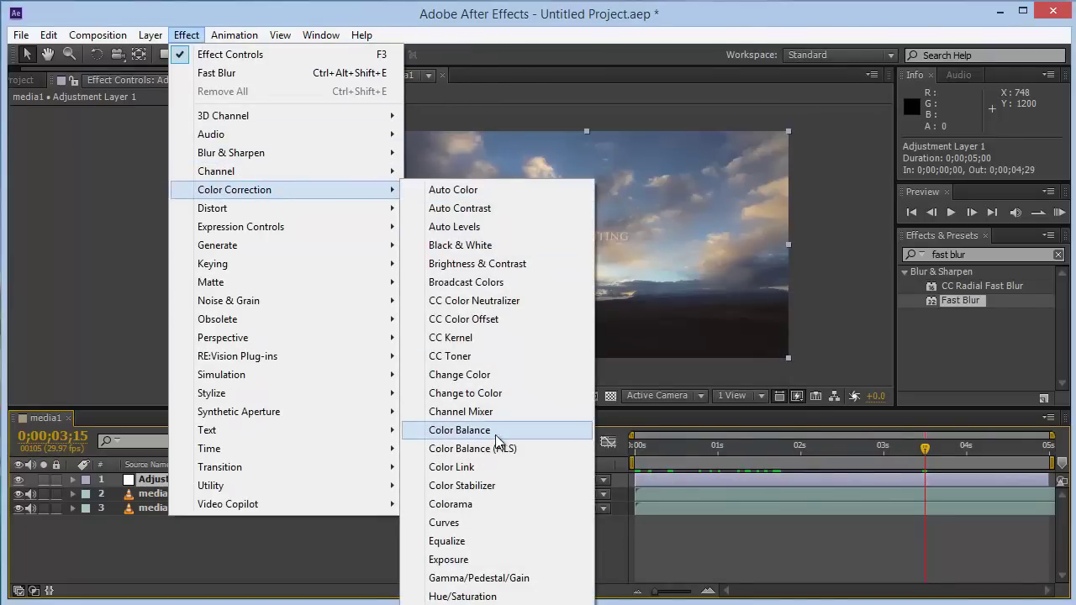
- Apply Curves to Adjustment Layer 1 and bend the RGB curve into an S-shape
click(470, 522)
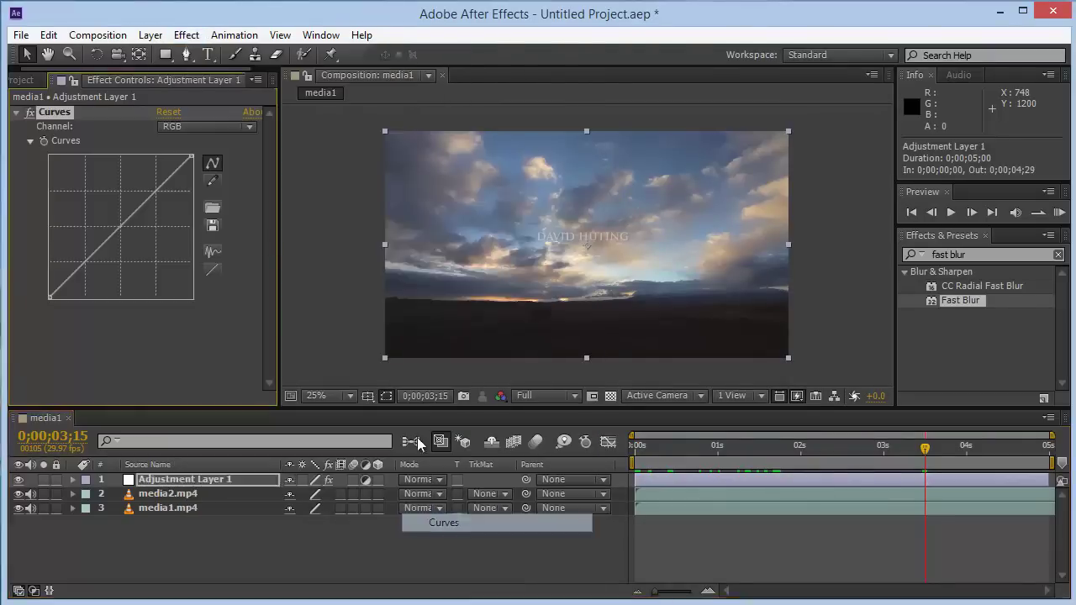
click(84, 271)
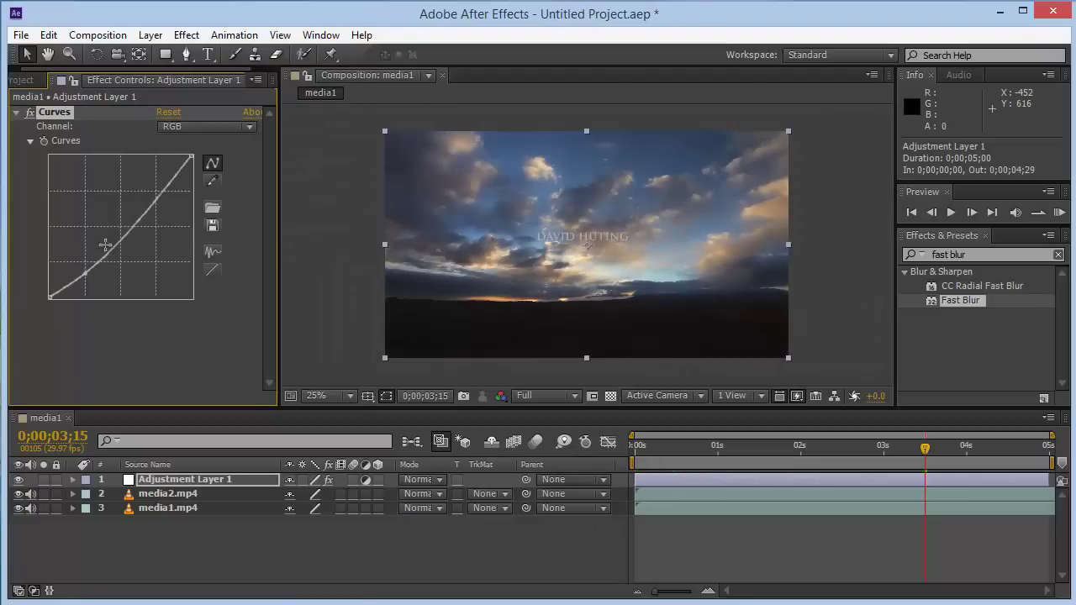
drag(166, 194, 145, 192)
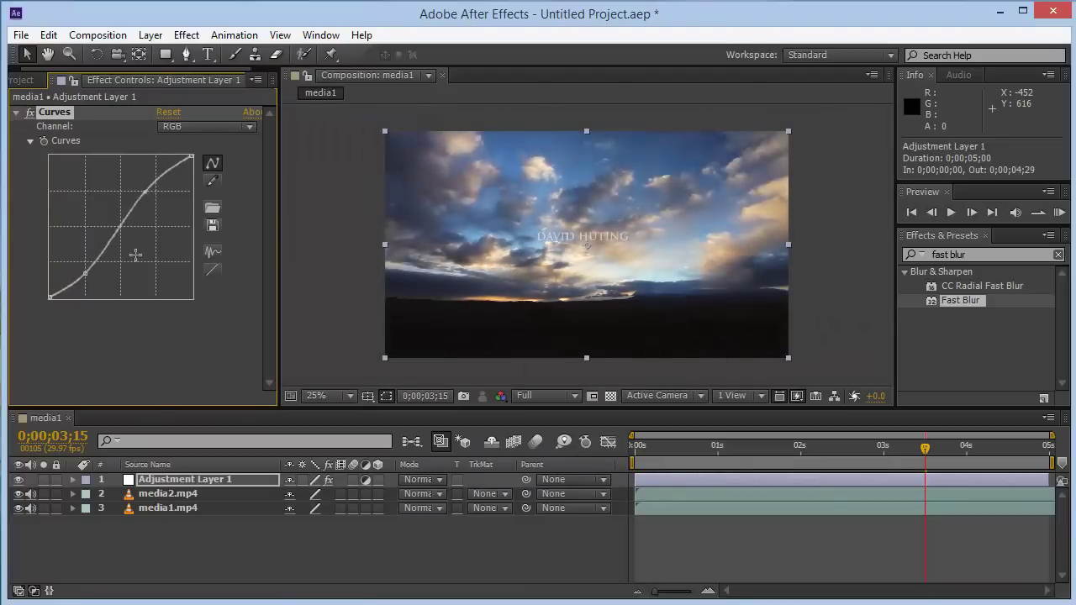
- Toggle the Curves effect off and on, with and without the sky clip, to compare
click(19, 493)
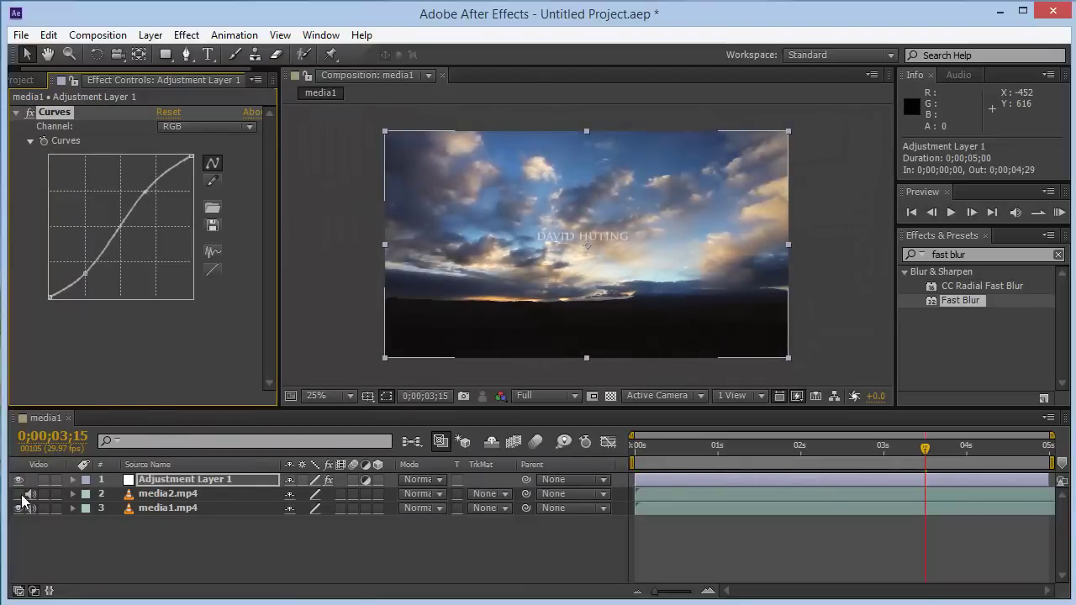
click(29, 113)
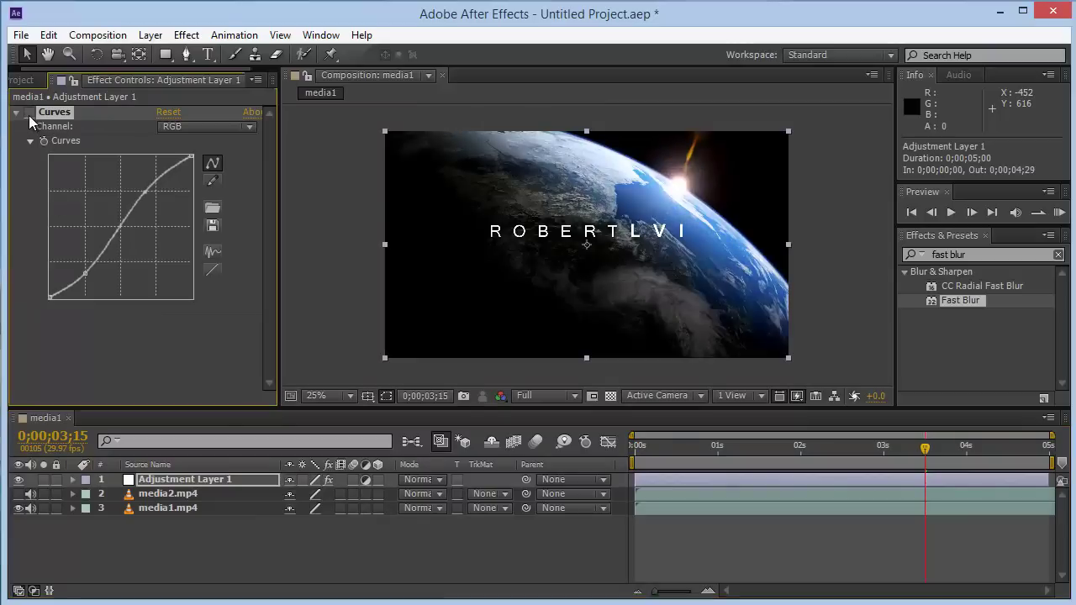
click(30, 113)
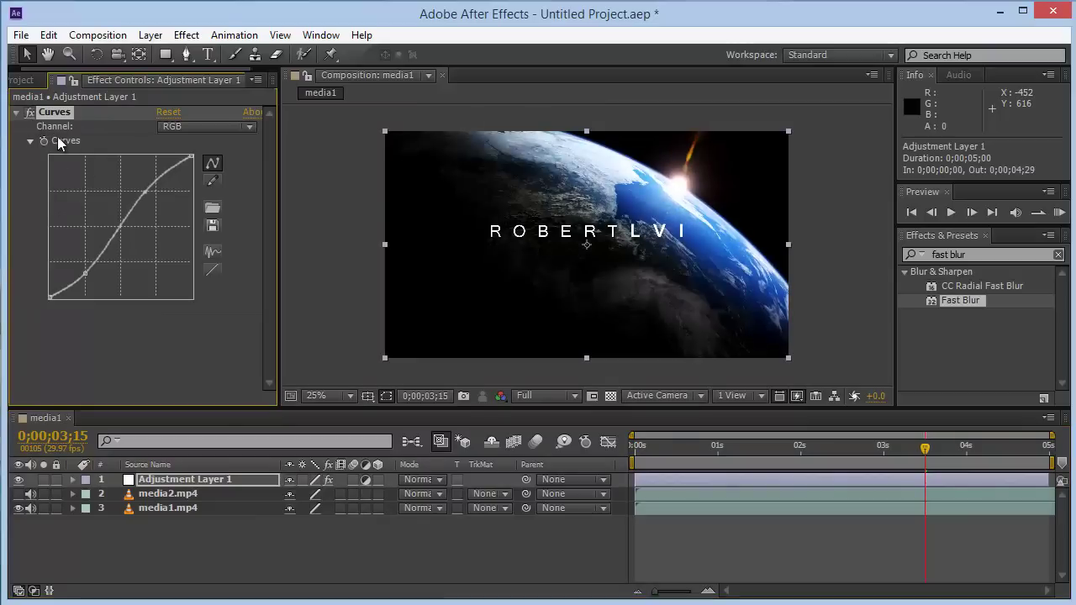
click(30, 113)
click(29, 114)
click(19, 493)
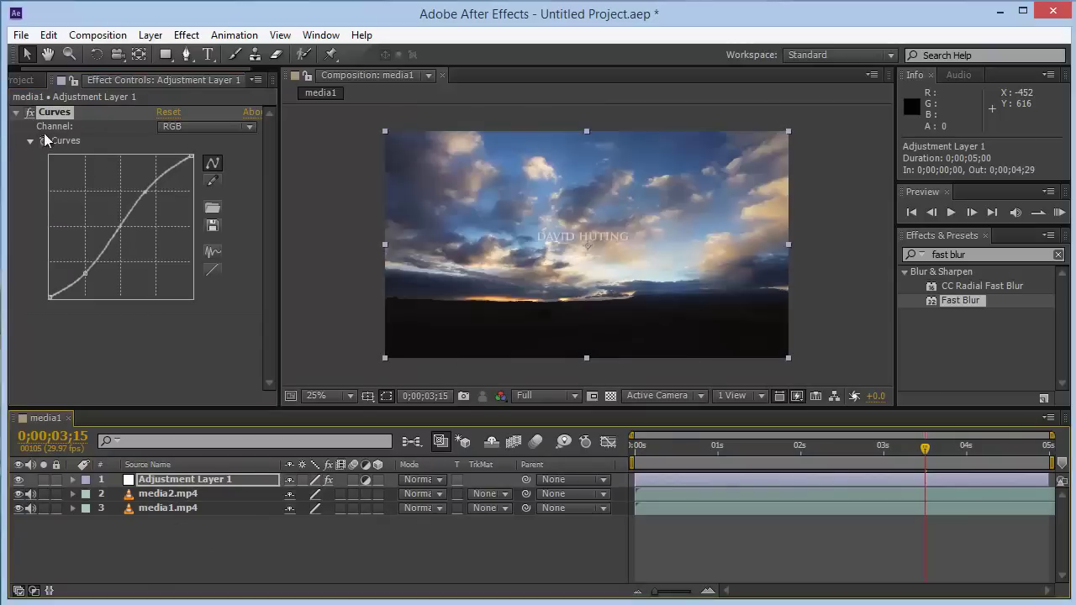
click(31, 112)
click(30, 113)
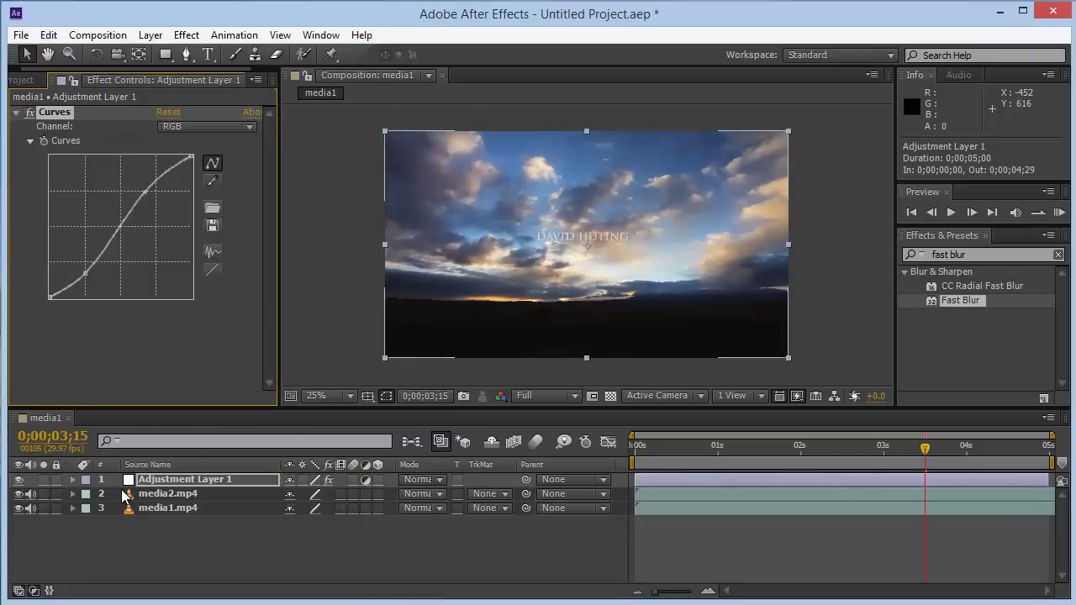
- Delete Adjustment Layer 1 from the composition
right_click(177, 484)
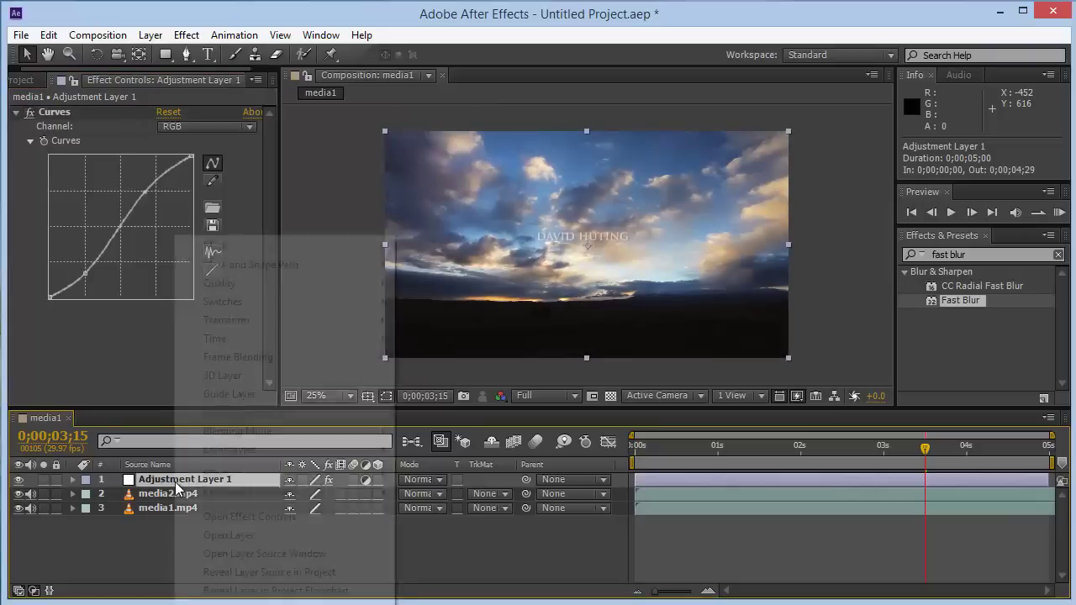
key(Escape)
click(214, 580)
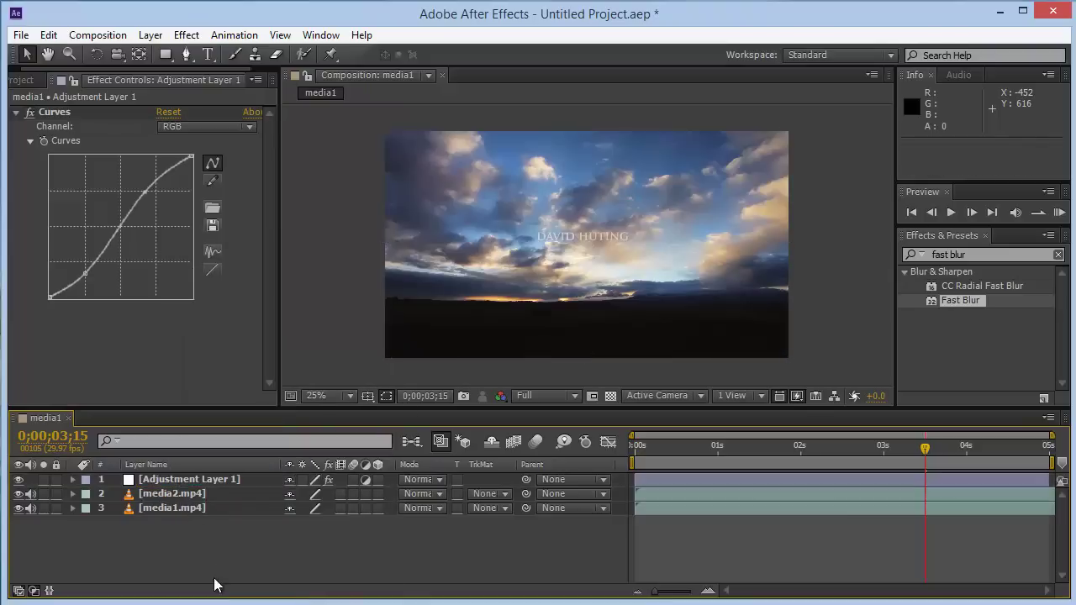
click(180, 495)
click(155, 509)
click(157, 481)
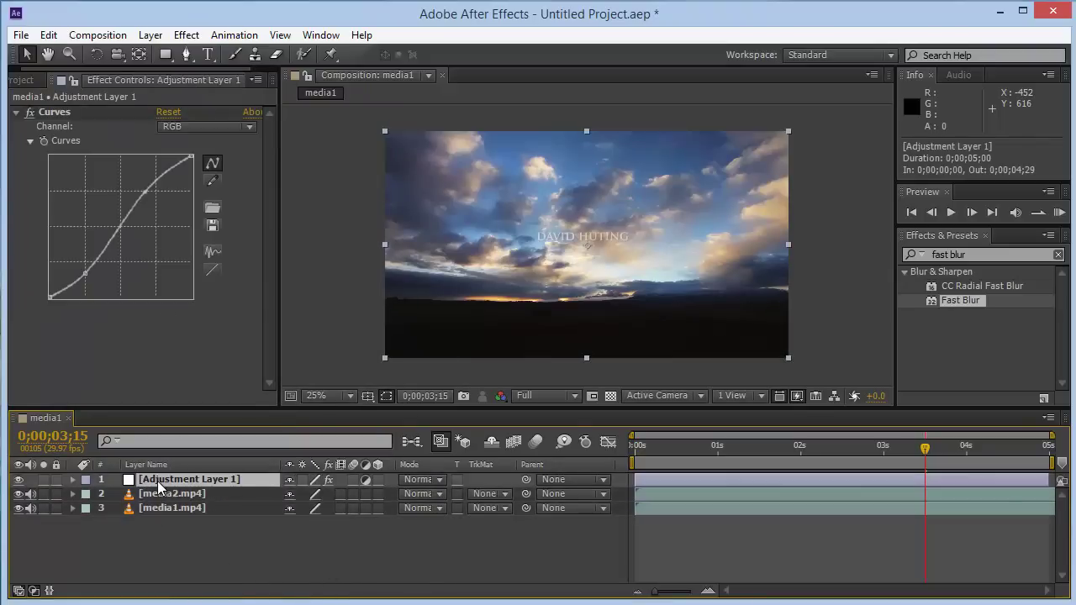
key(Delete)
- Expand media2.mp4 to list its Transform properties
click(156, 482)
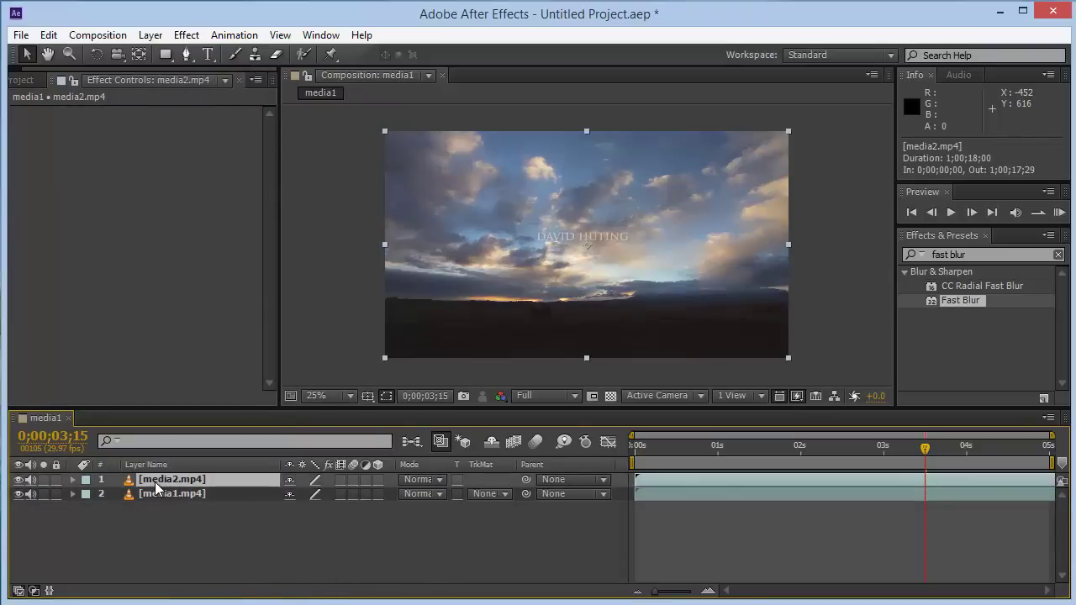
ctrl+click(82, 481)
click(73, 479)
click(84, 495)
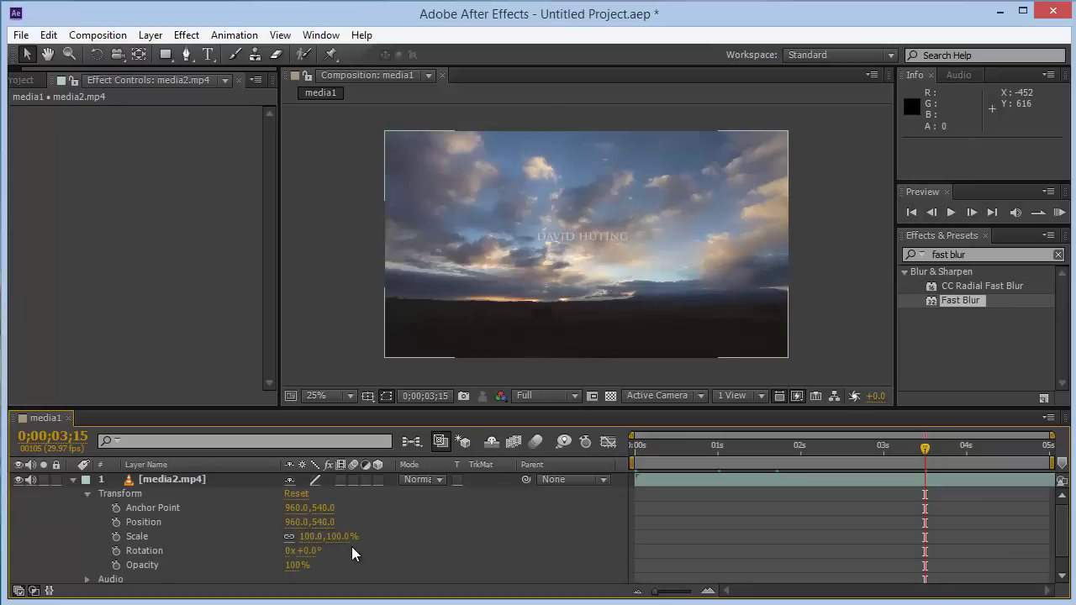
click(378, 480)
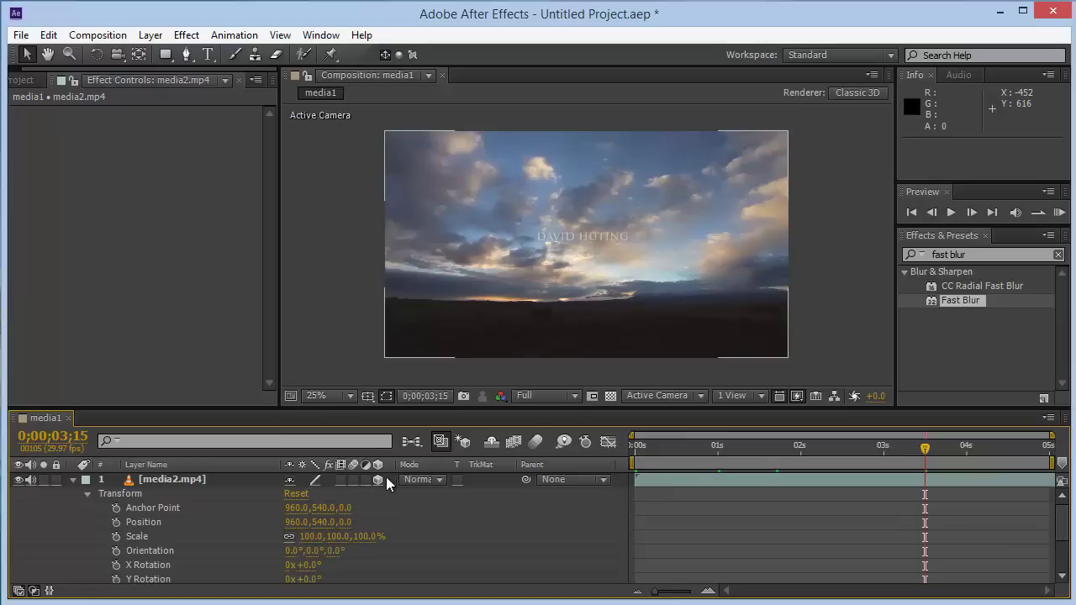
scroll(407, 511, down, 3)
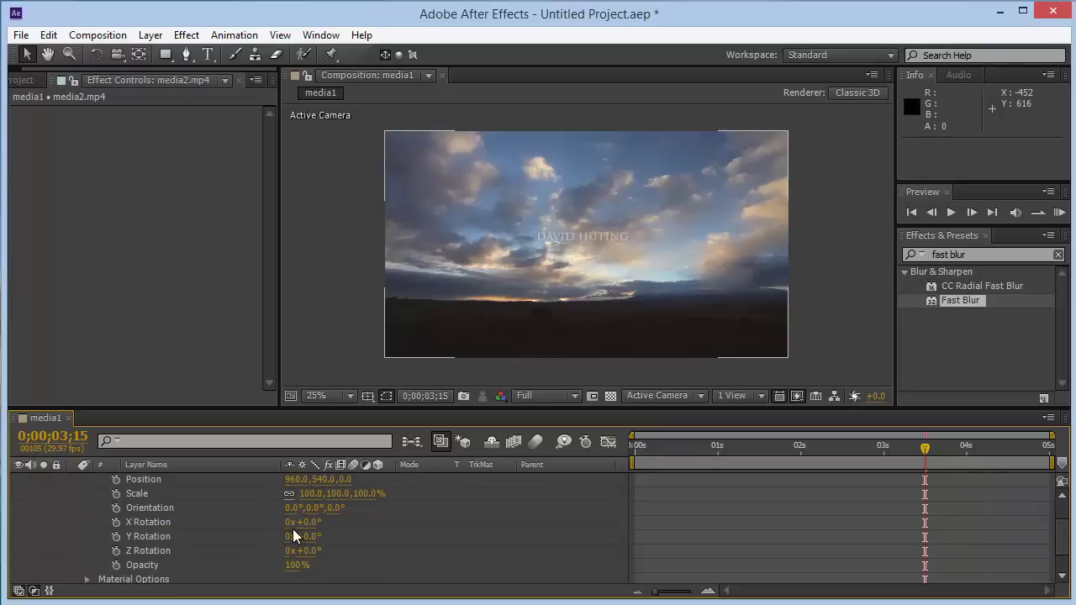
mouse_move(305, 522)
mouse_down()
mouse_move(319, 548)
mouse_move(326, 536)
mouse_move(358, 551)
mouse_move(161, 528)
mouse_up()
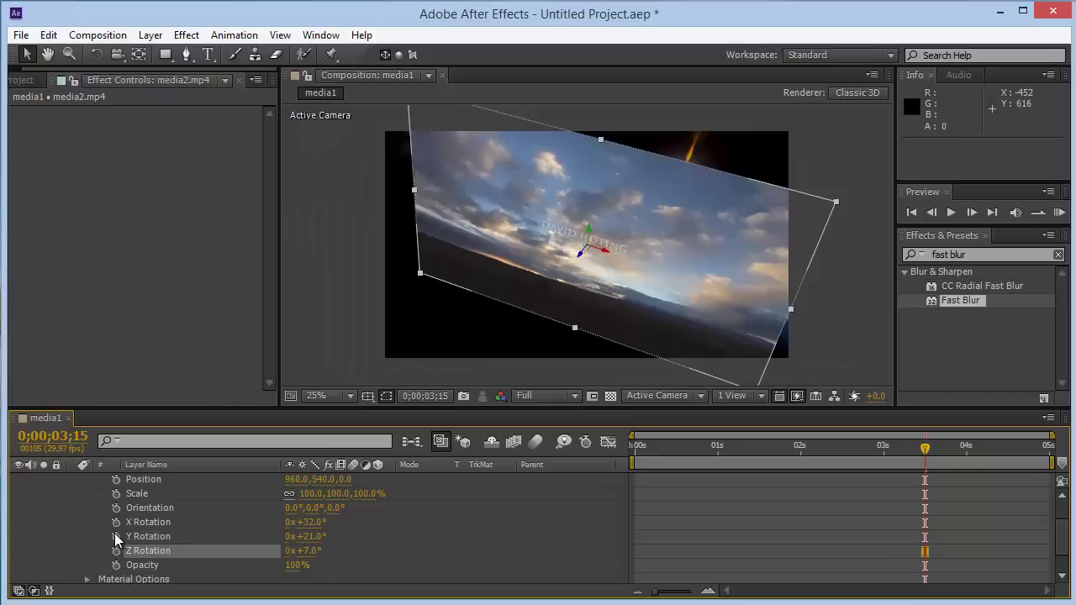
scroll(133, 525, up, 3)
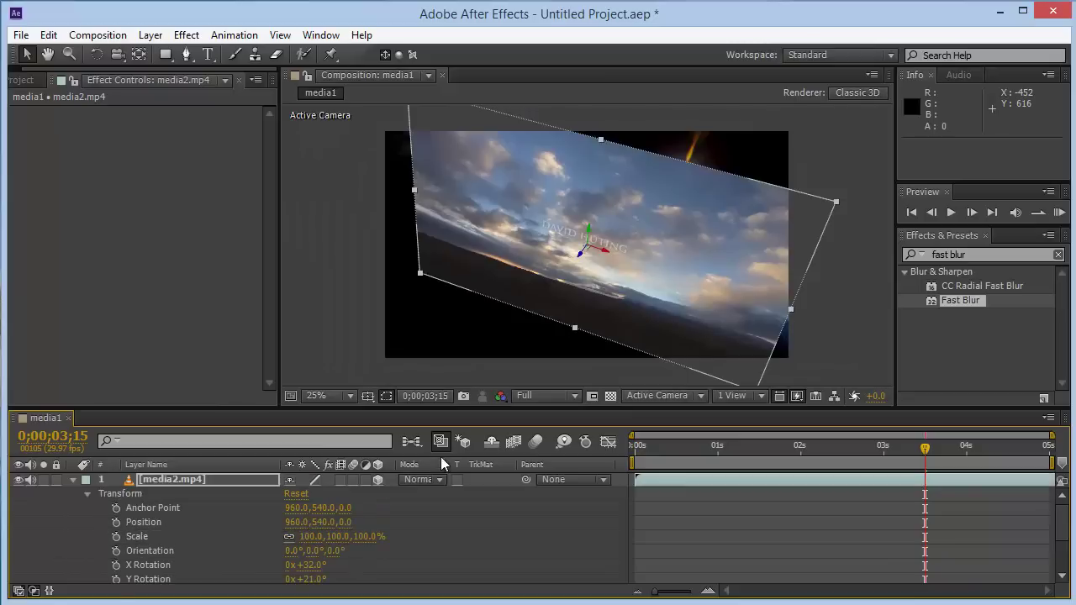
click(377, 479)
key(ctrl+z)
key(ctrl+z)
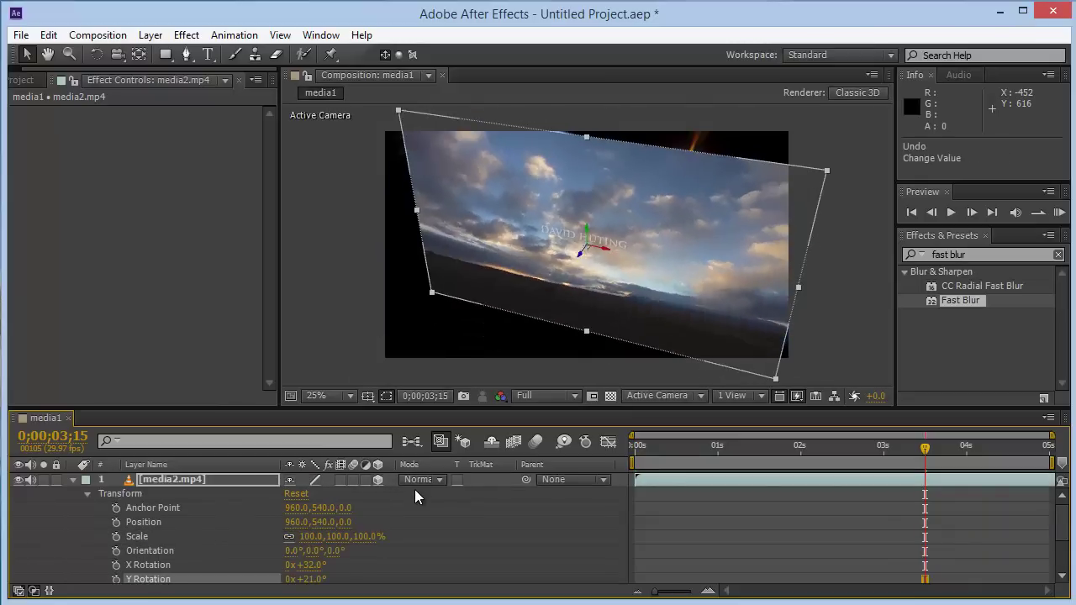
key(ctrl+z)
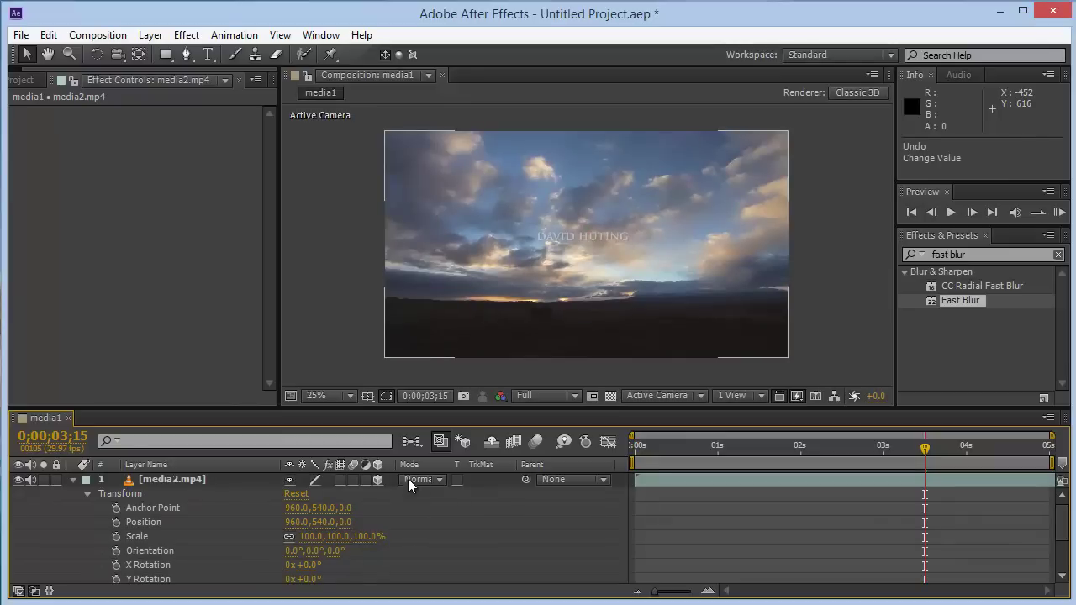
click(74, 480)
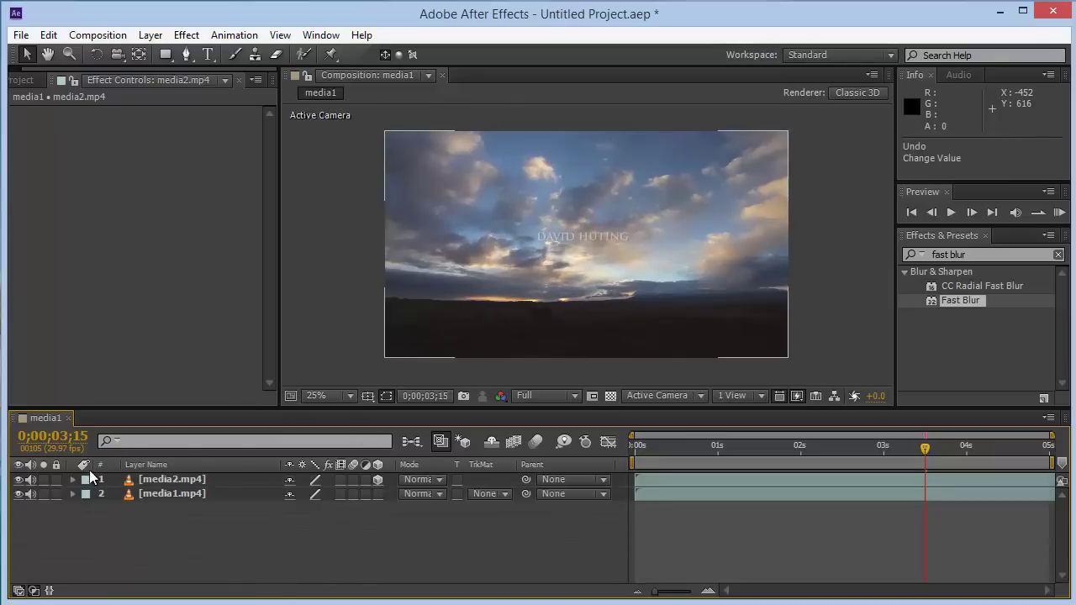
- Draw a rectangle shape over the sky, delete the unwanted shape layer, and reselect media2.mp4
click(165, 55)
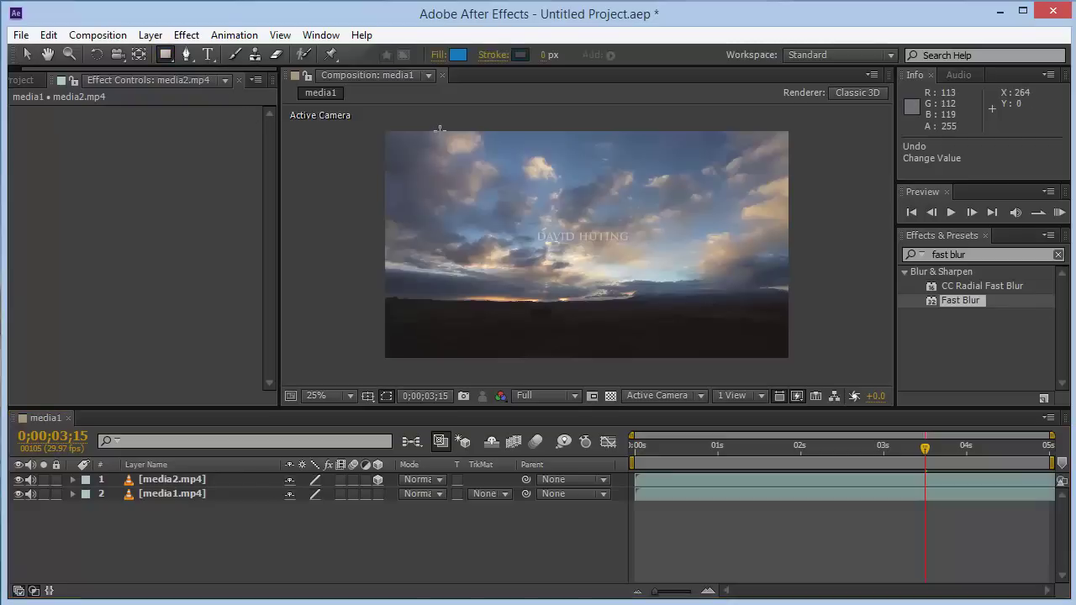
drag(437, 130, 683, 371)
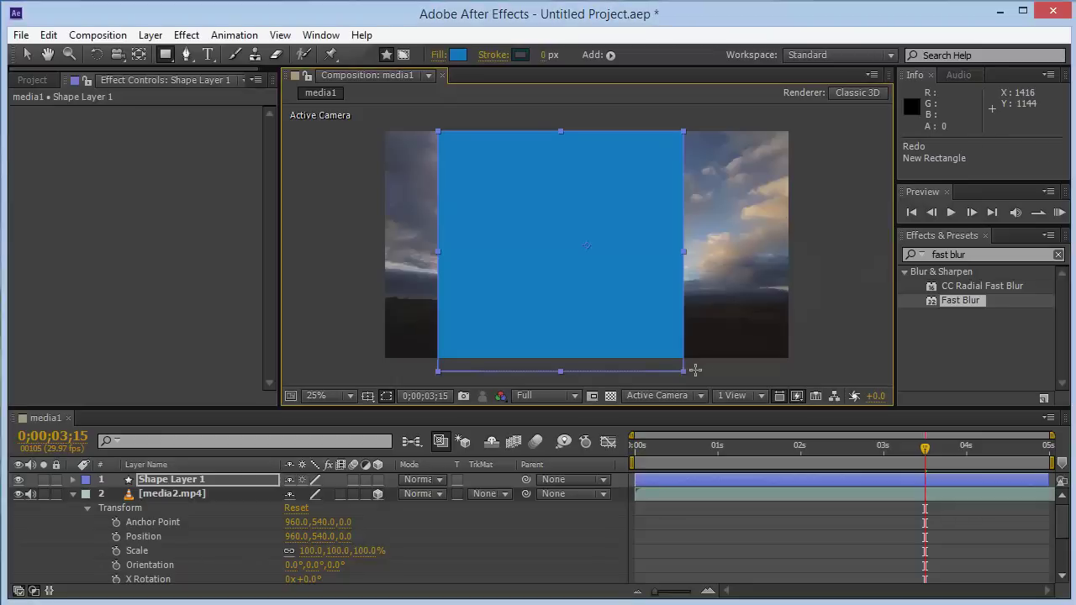
drag(681, 371, 715, 359)
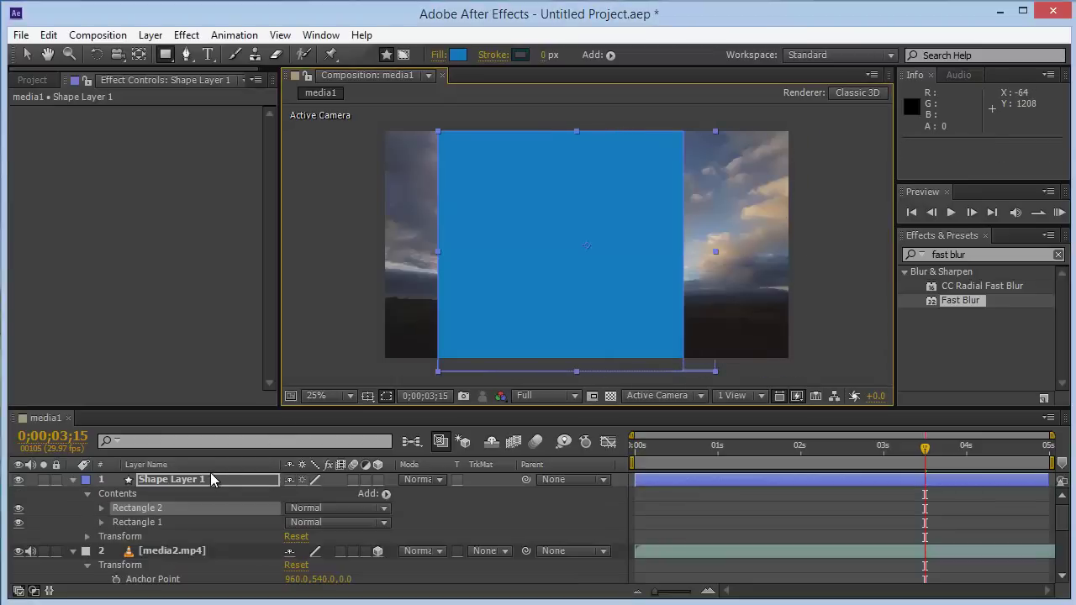
key(Delete)
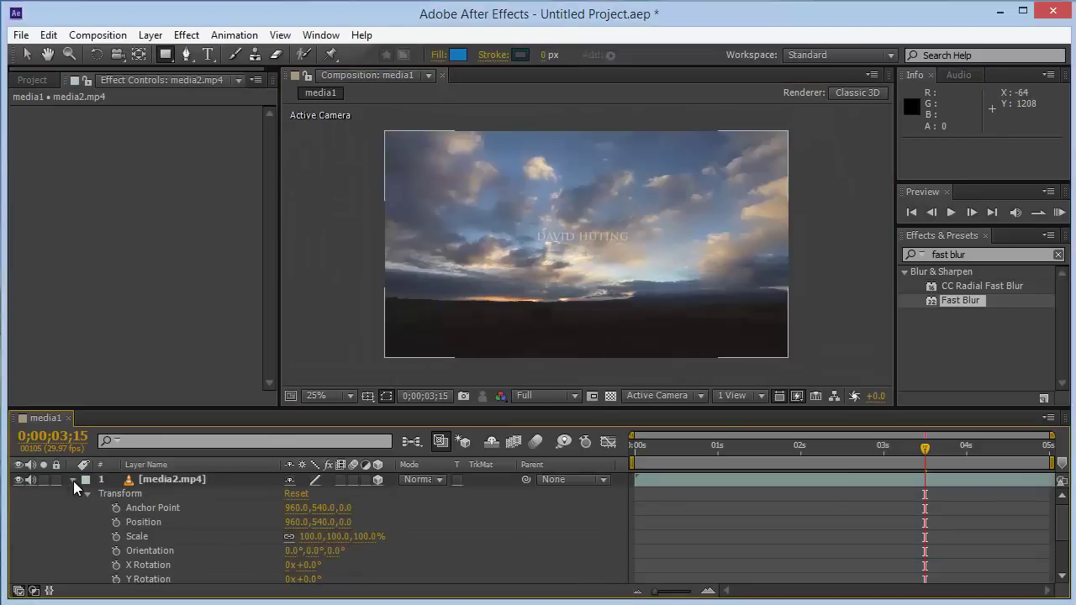
click(73, 480)
click(151, 479)
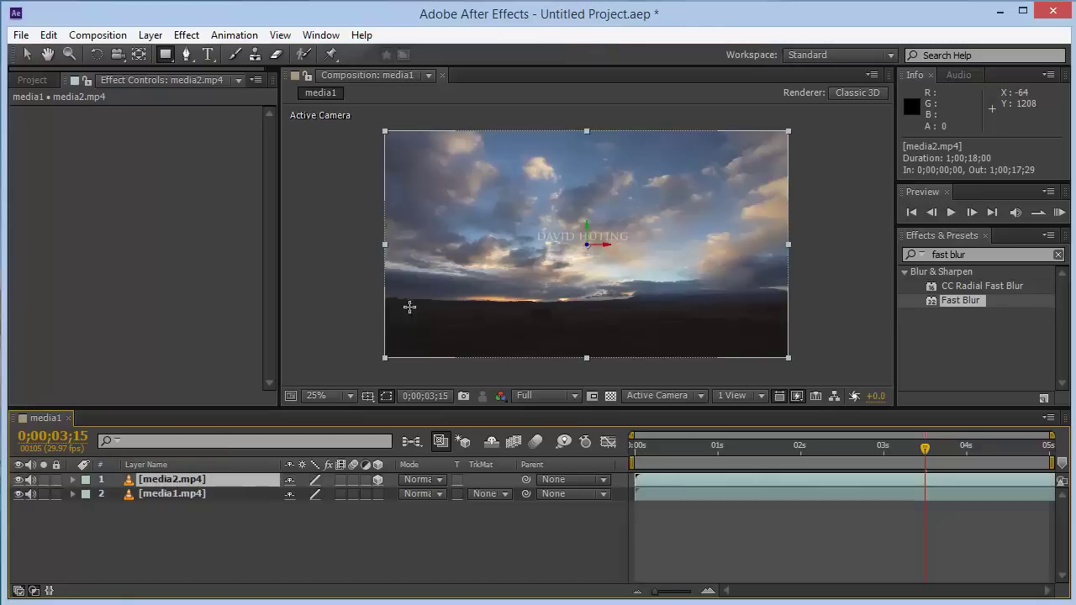
- Draw a rectangular mask on media2.mp4, widen it to the right, and hide media1.mp4
click(166, 53)
drag(478, 121, 644, 360)
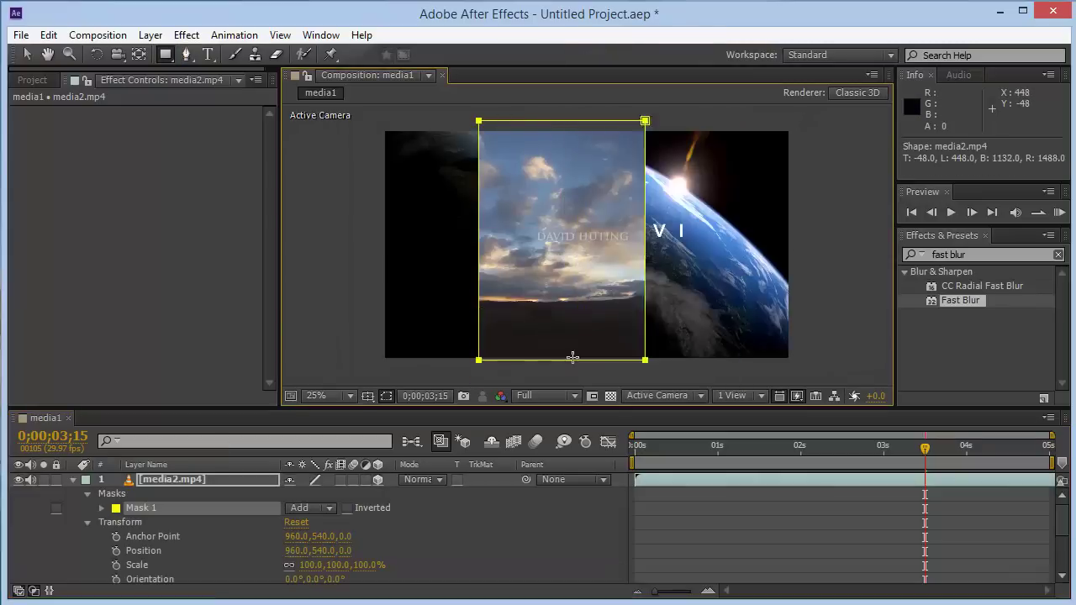
drag(572, 357, 694, 364)
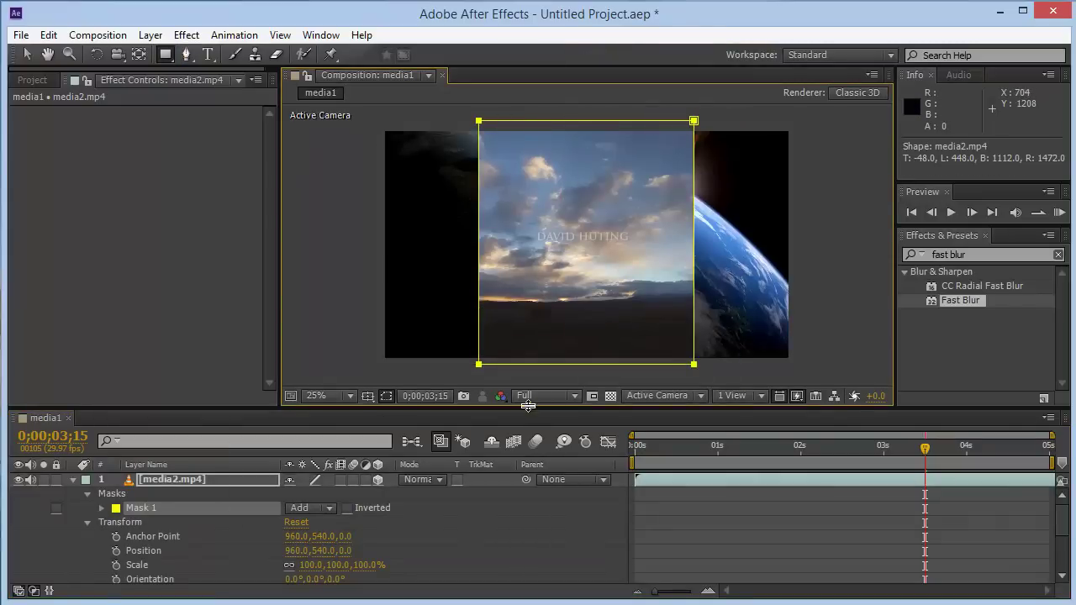
drag(528, 406, 528, 357)
scroll(85, 567, down, 3)
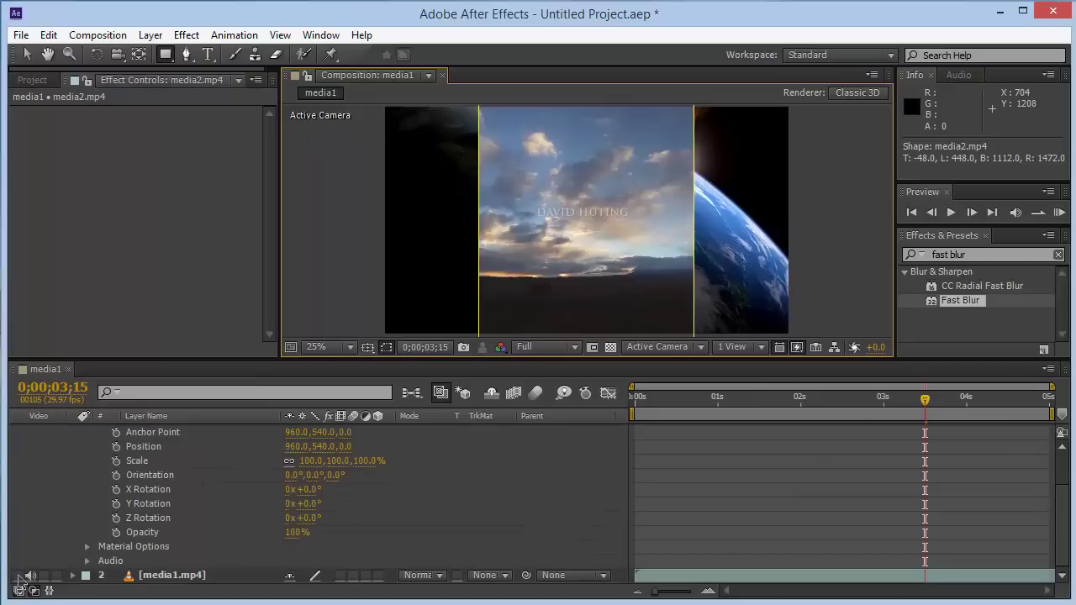
click(18, 575)
scroll(210, 502, up, 2)
scroll(230, 467, up, 1)
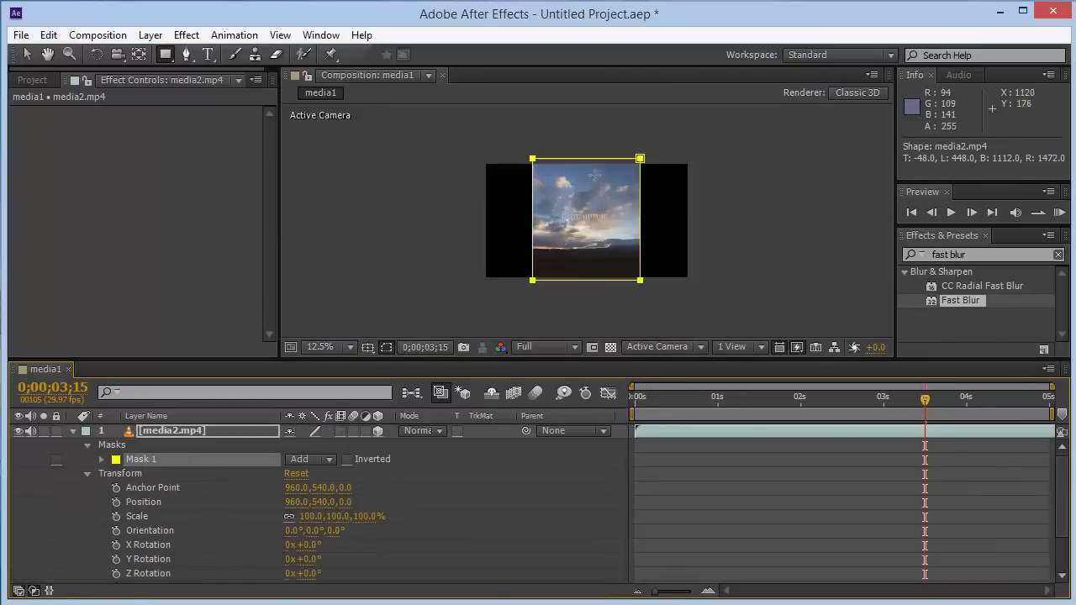
scroll(589, 214, down, 1)
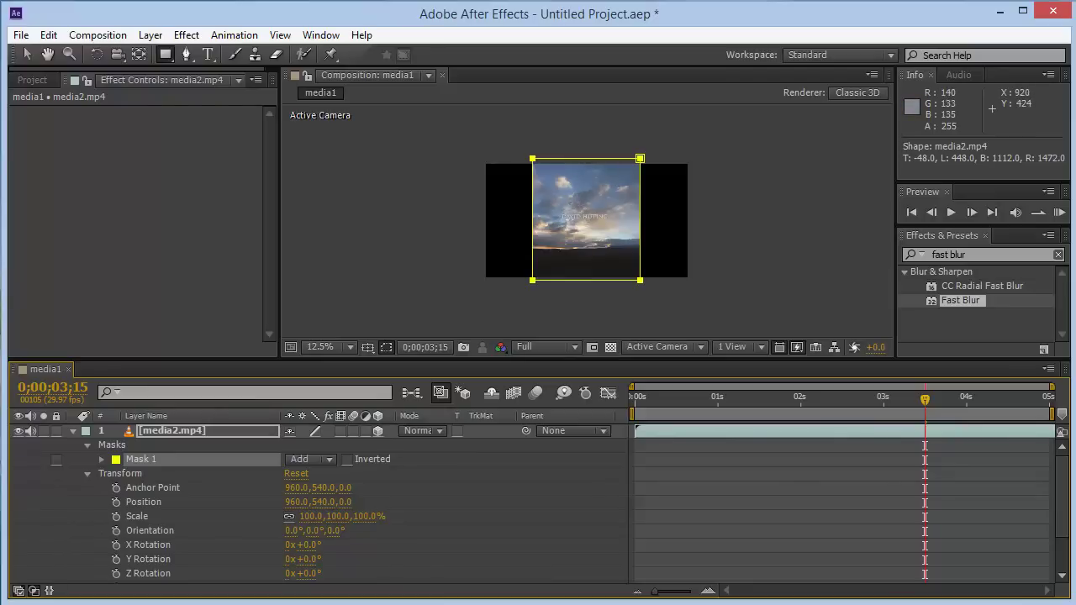
- Expand Mask 1 to show its properties and collapse the Transform group
click(101, 459)
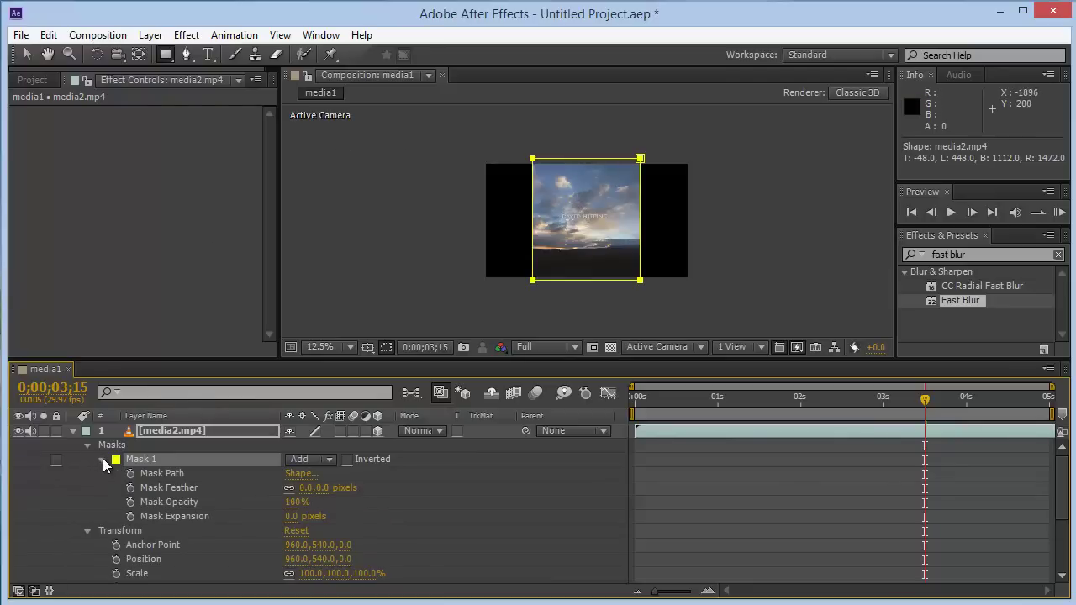
click(101, 458)
click(88, 473)
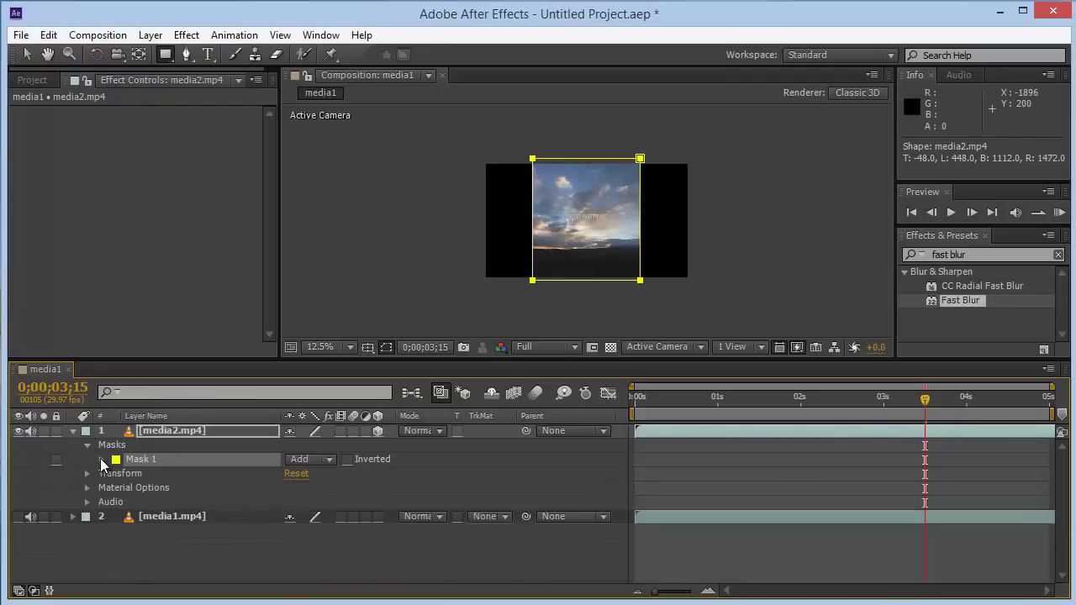
click(102, 459)
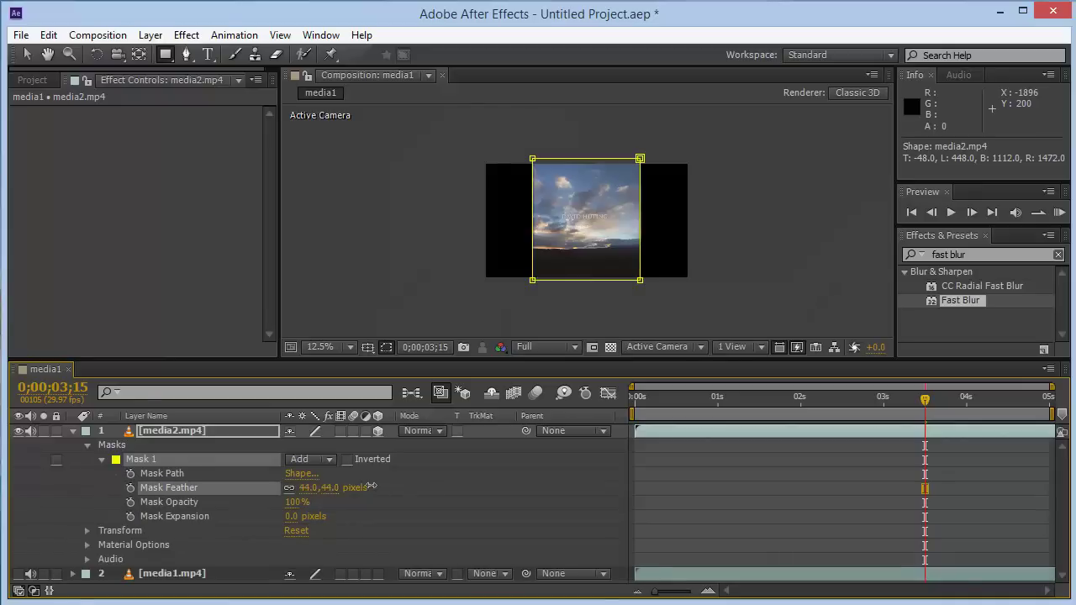
- Try feathering up to 429 px, reset Mask Feather to 0, and raise Mask Expansion to about 166 px
drag(312, 495, 417, 494)
key(period)
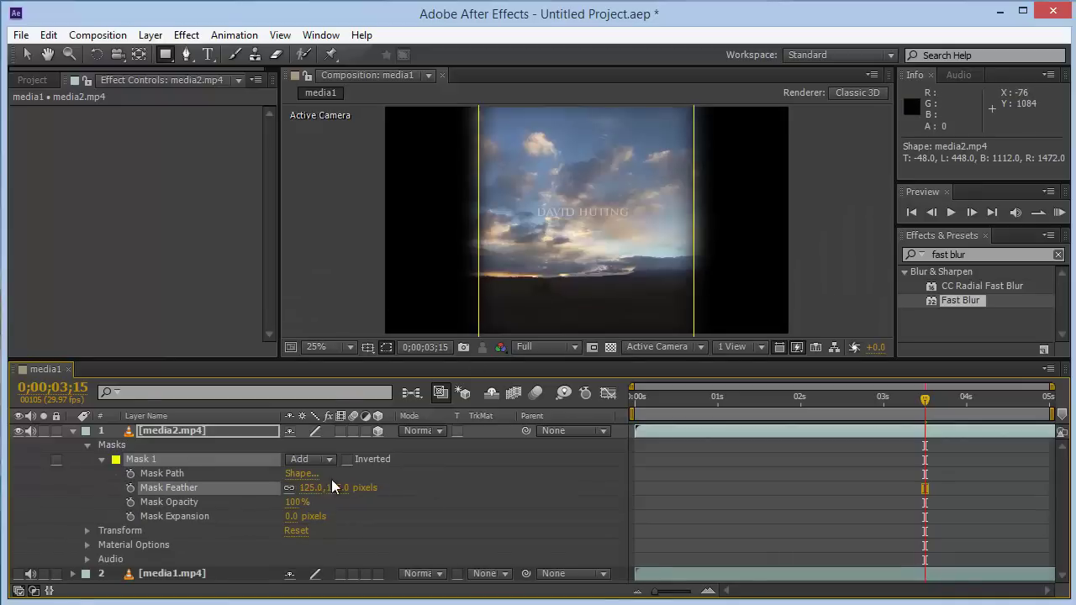
drag(336, 487, 444, 218)
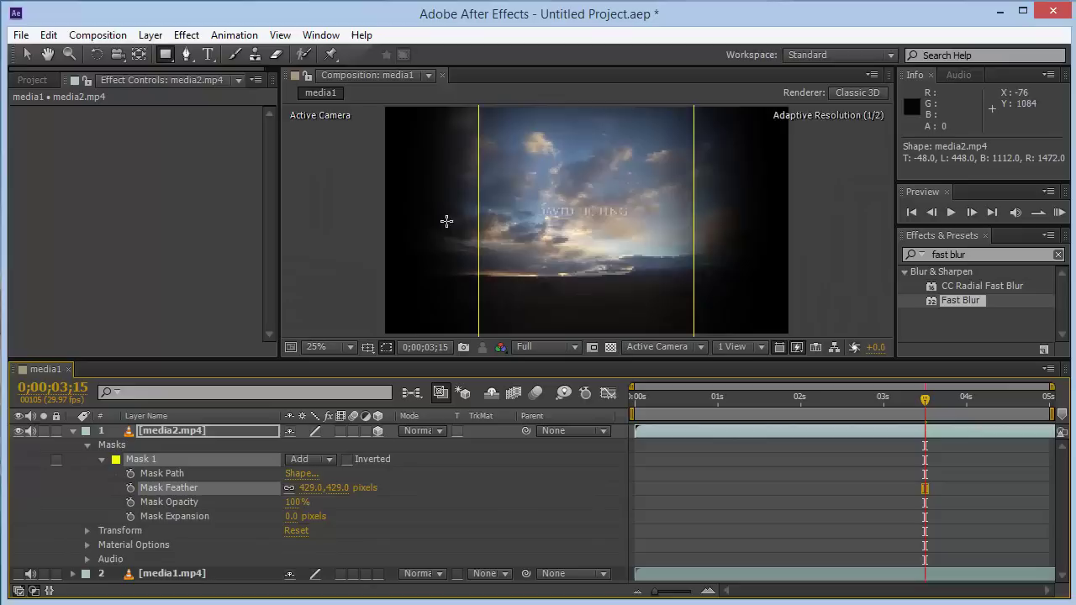
click(339, 487)
text(0)
key(Return)
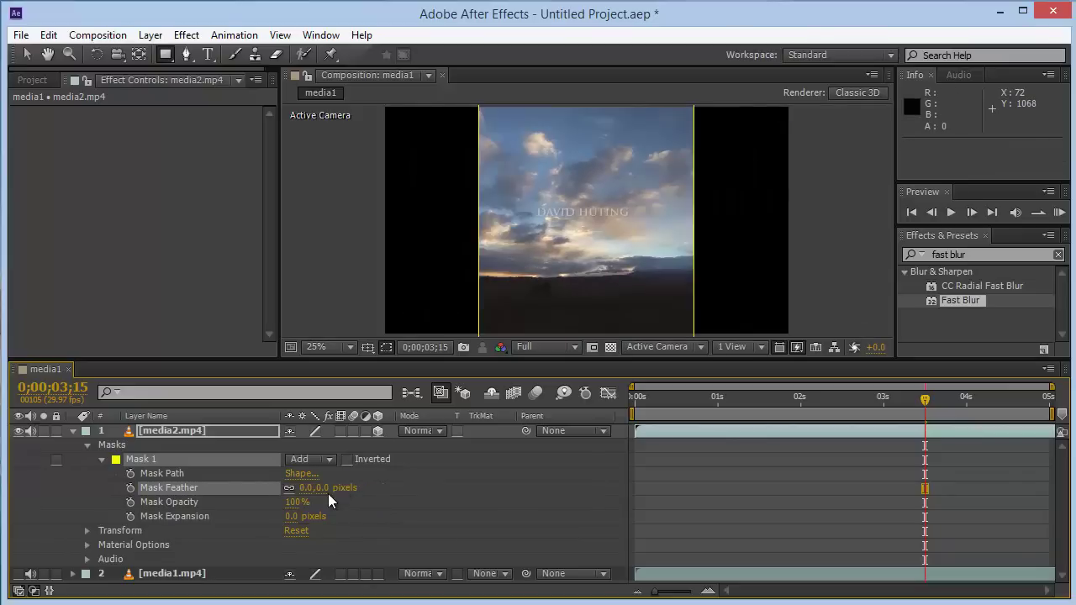
mouse_move(296, 502)
mouse_down()
mouse_move(271, 502)
mouse_move(412, 523)
mouse_up()
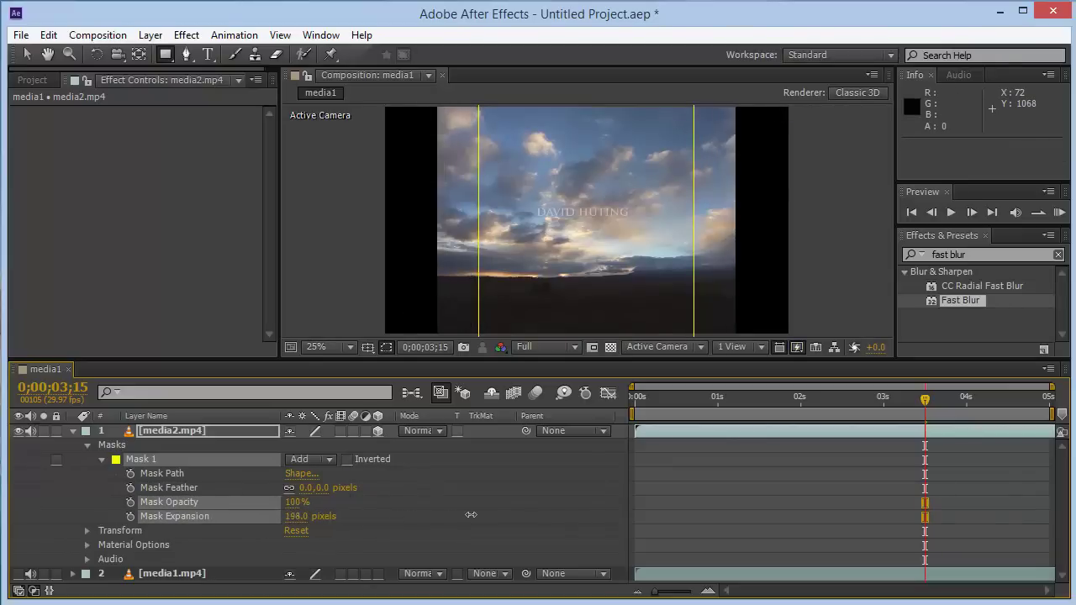
click(296, 517)
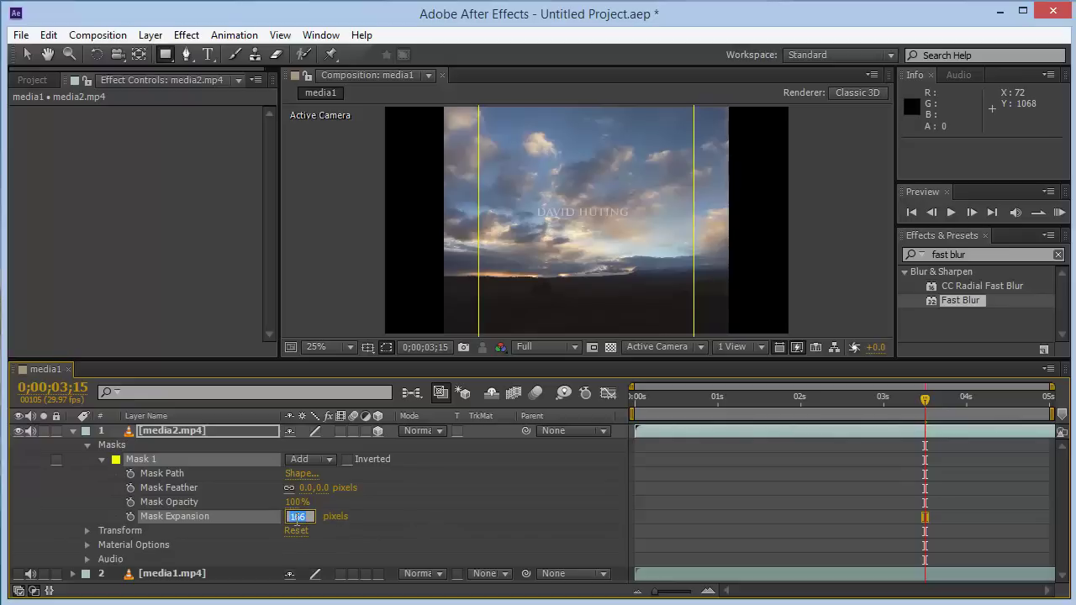
- Reset Mask Expansion to 0, move the mask just off the frame's left edge, and return to 0s
text(0)
key(Return)
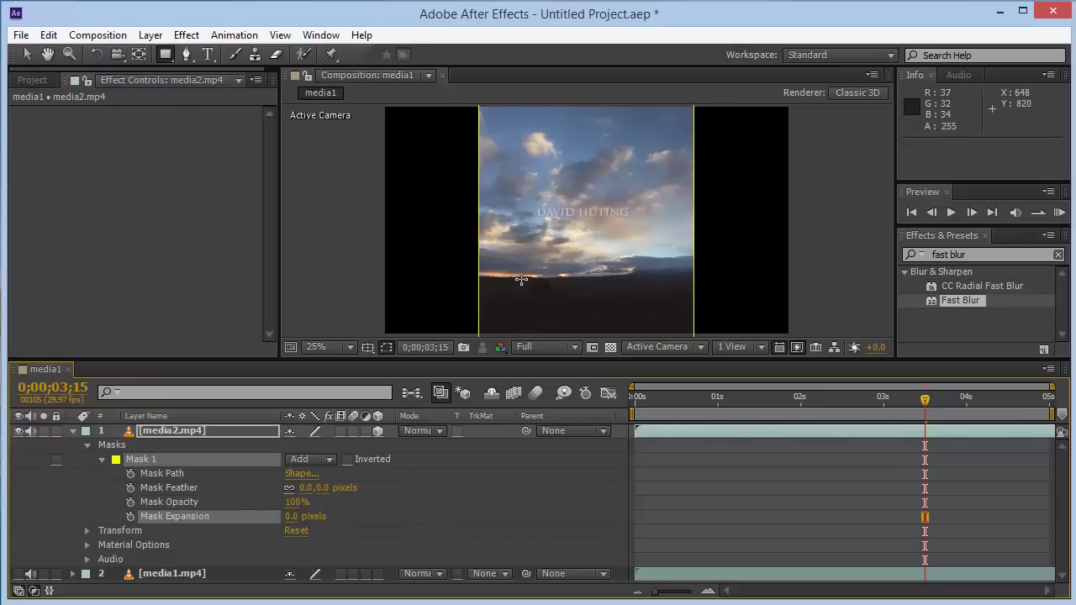
key(comma)
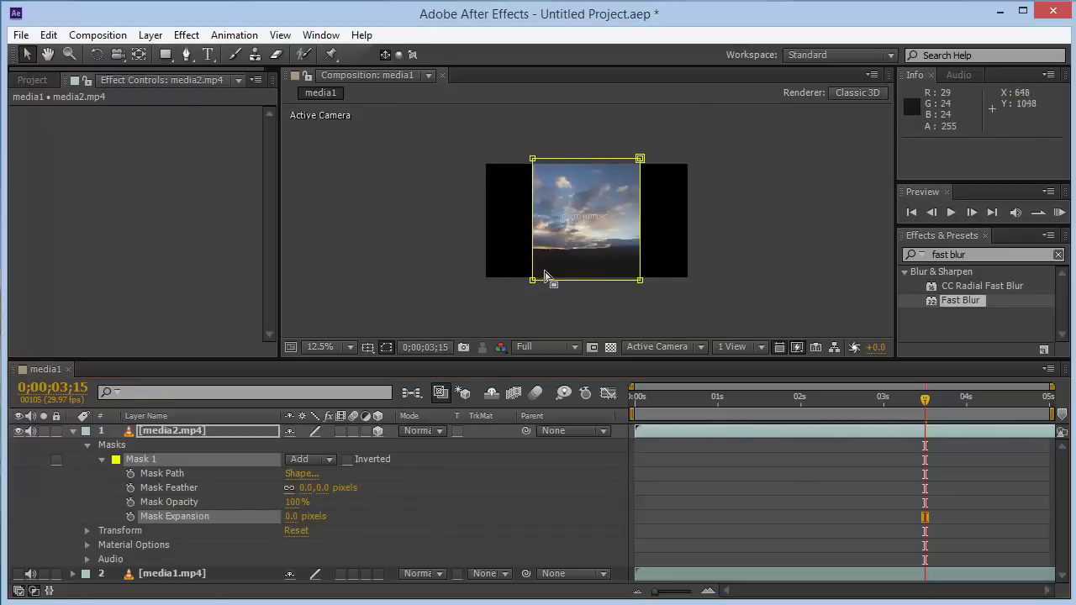
double_click(557, 281)
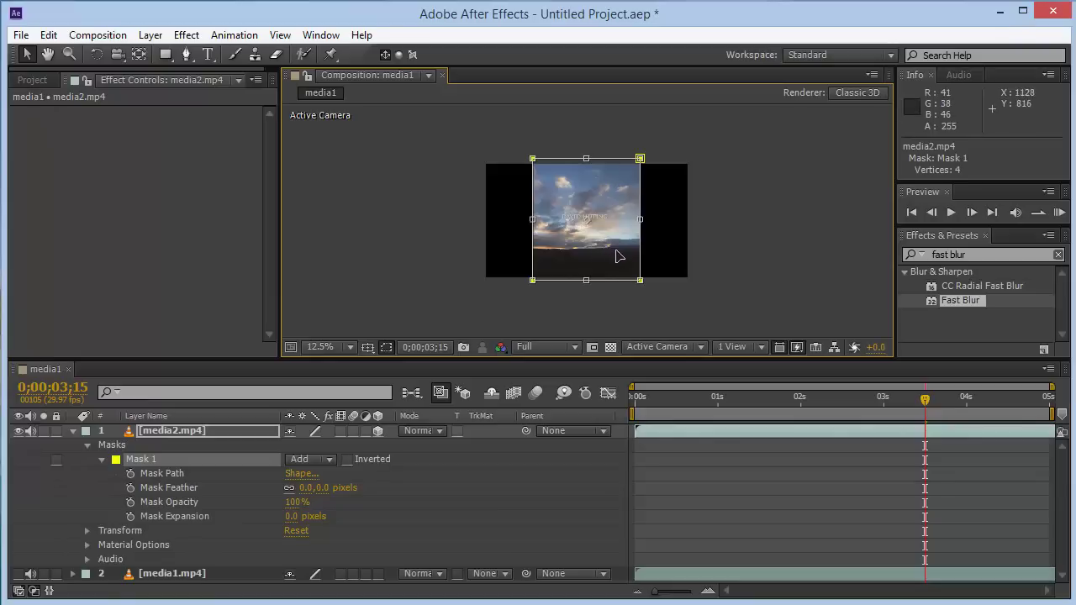
drag(619, 256, 459, 256)
drag(460, 256, 463, 256)
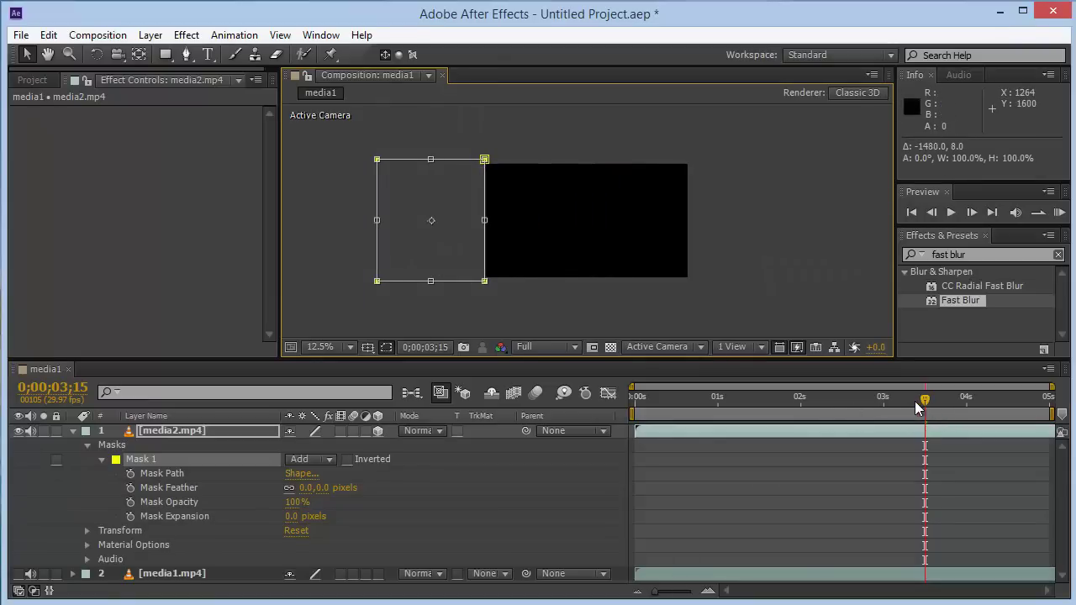
drag(880, 412, 611, 403)
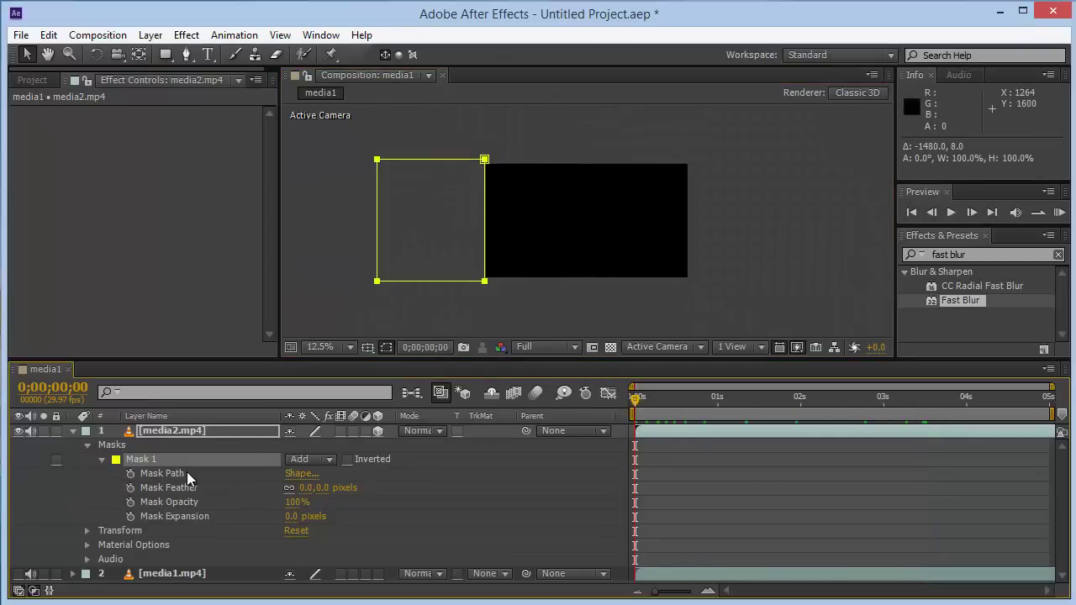
- Keyframe Mask Path at 0s, move the mask past the right edge at 2s, and preview the sweep
click(130, 473)
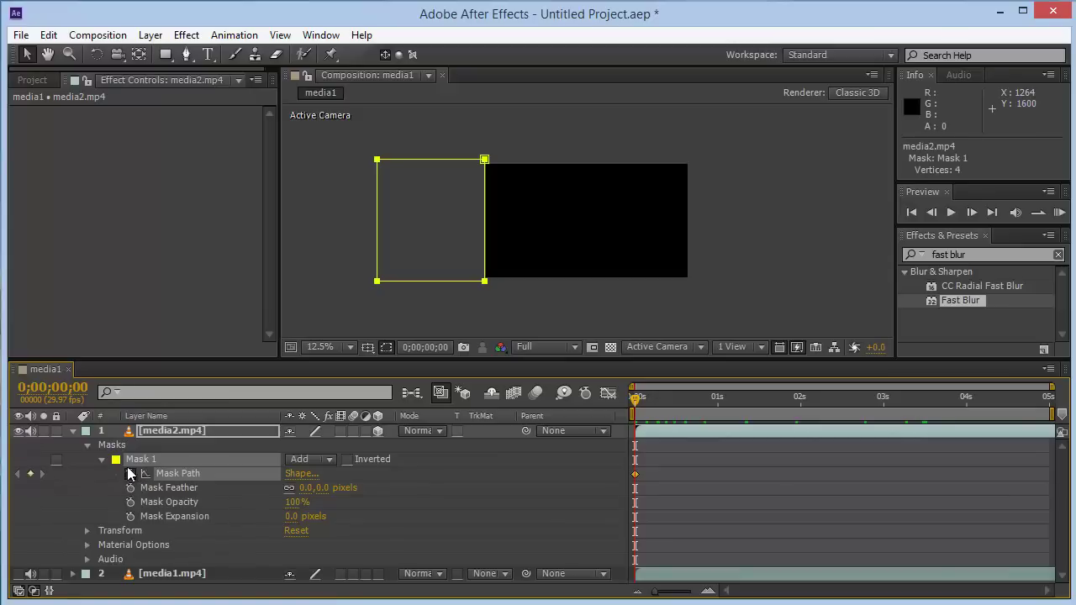
mouse_move(635, 398)
mouse_down()
mouse_move(772, 400)
mouse_move(799, 416)
mouse_up()
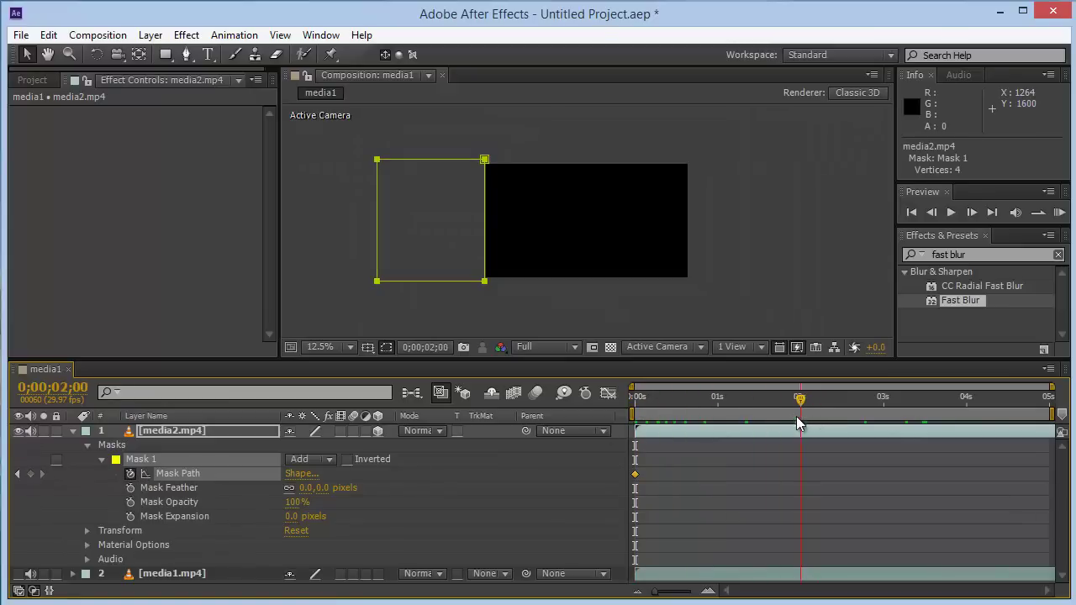
double_click(412, 281)
drag(439, 280, 738, 286)
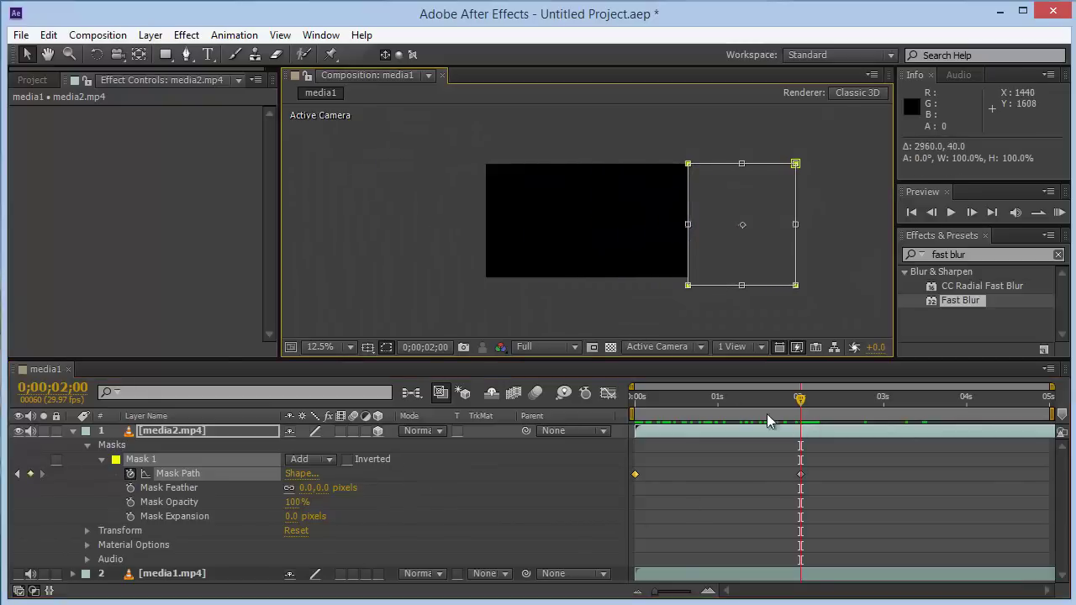
click(74, 430)
click(397, 481)
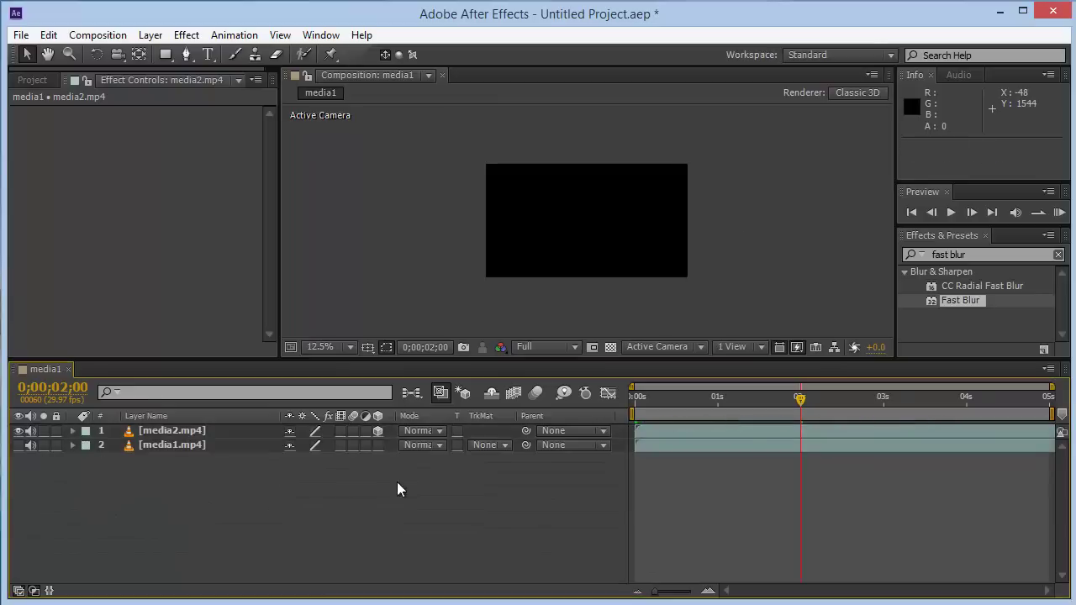
mouse_move(817, 409)
mouse_down()
mouse_move(640, 408)
mouse_move(801, 397)
mouse_move(639, 406)
mouse_up()
scroll(617, 308, up, 1)
- Delete the existing rectangular mask from the media2.mp4 layer
click(171, 62)
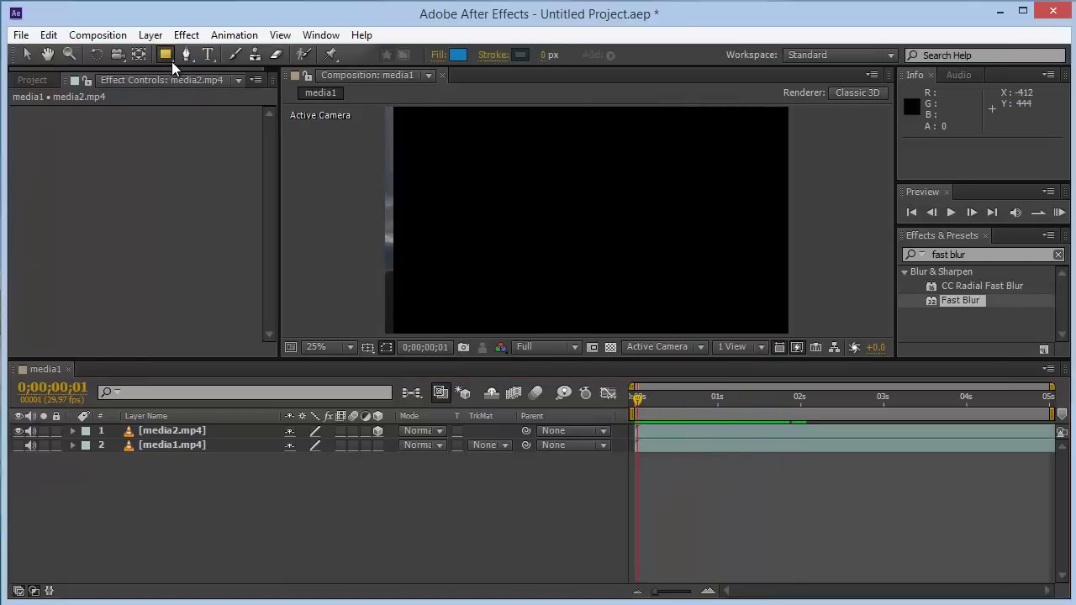
mouse_move(171, 61)
mouse_down()
mouse_move(240, 86)
mouse_move(164, 62)
mouse_move(226, 64)
mouse_move(188, 110)
mouse_up()
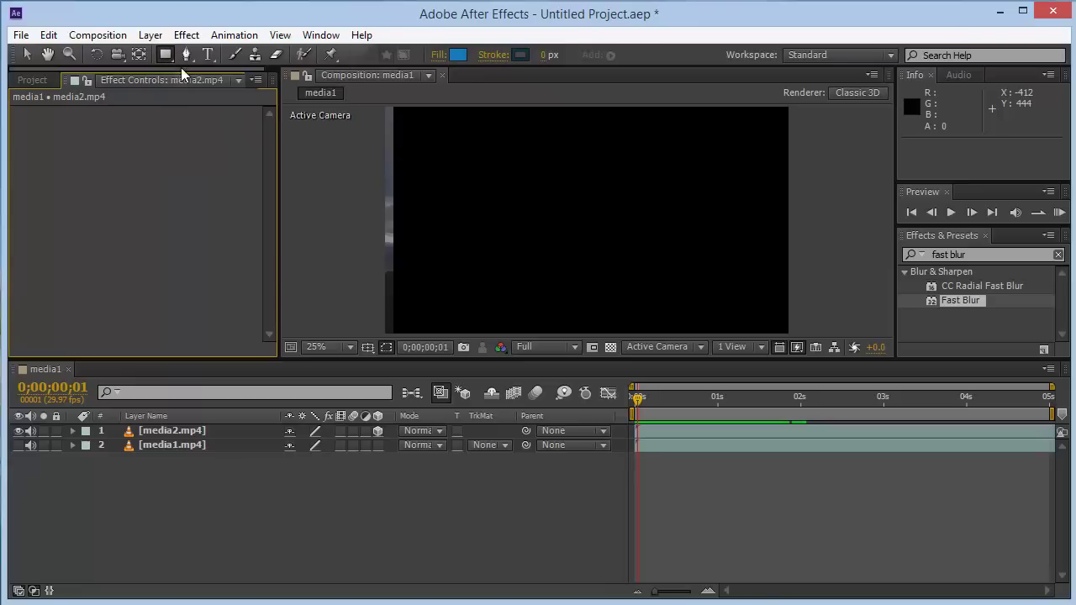
click(72, 431)
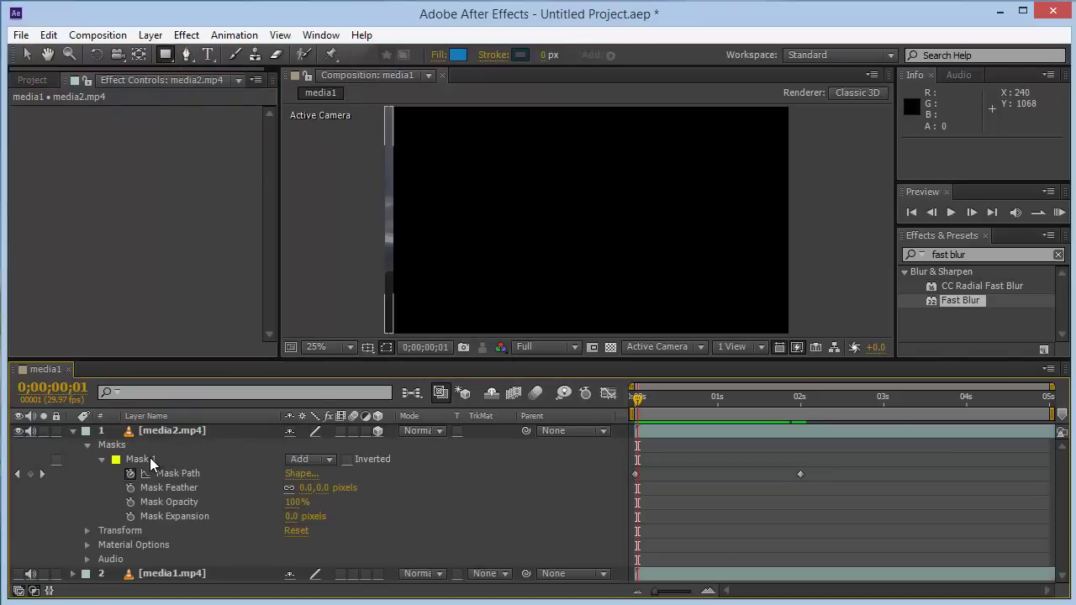
click(149, 459)
key(Delete)
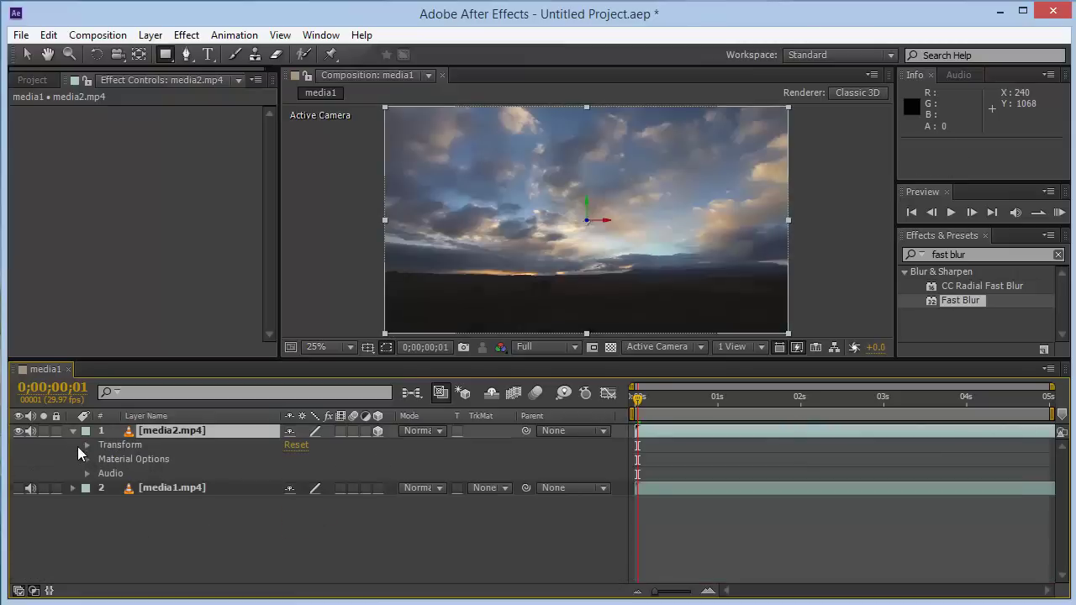
click(72, 430)
- Draw a six-point freeform mask on the sky layer with the Pen tool
click(186, 55)
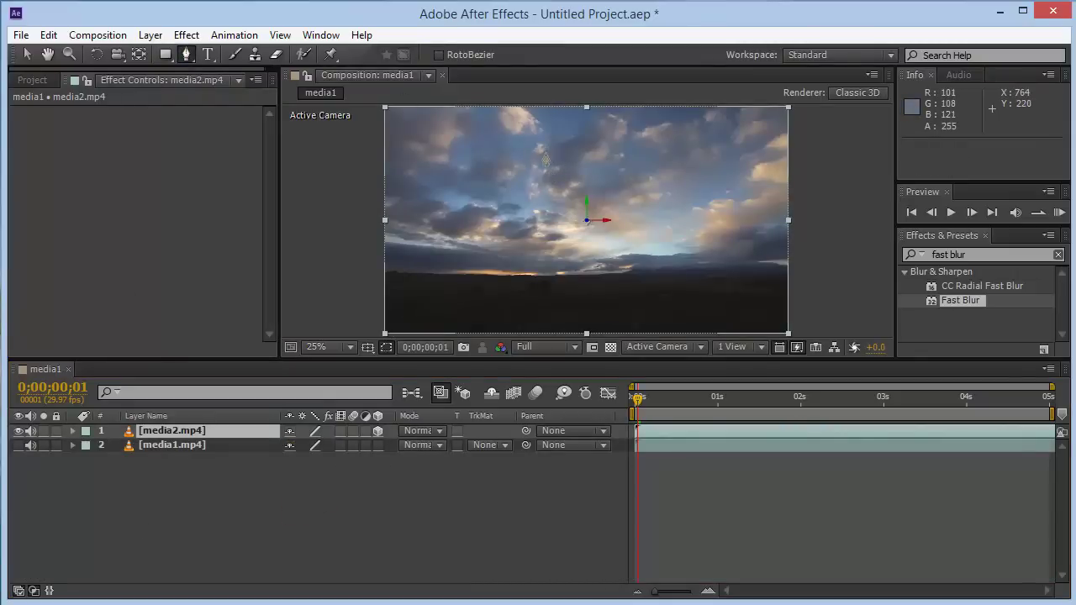
click(544, 153)
click(486, 221)
click(605, 280)
click(684, 236)
click(648, 201)
click(555, 154)
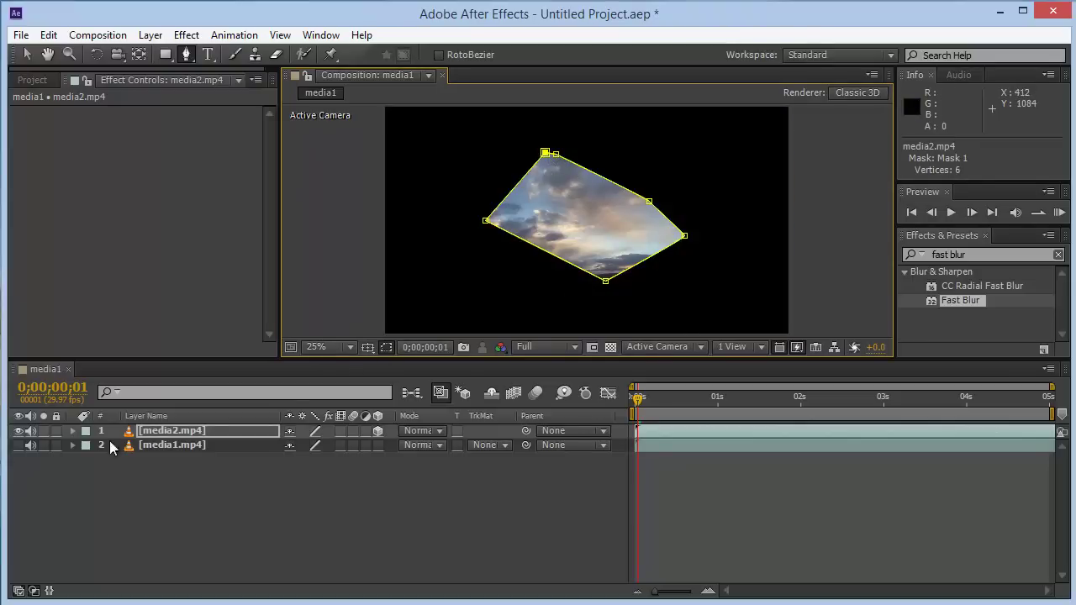
- Remove the extra top vertex, then delete Mask 1 from media2.mp4 and collapse the layer
click(71, 430)
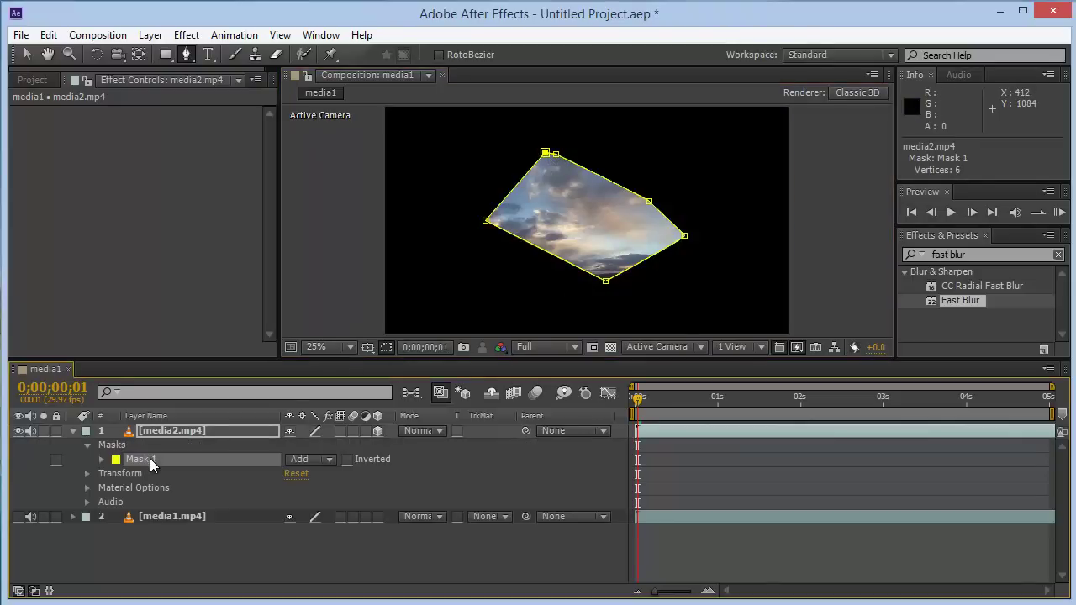
key(Delete)
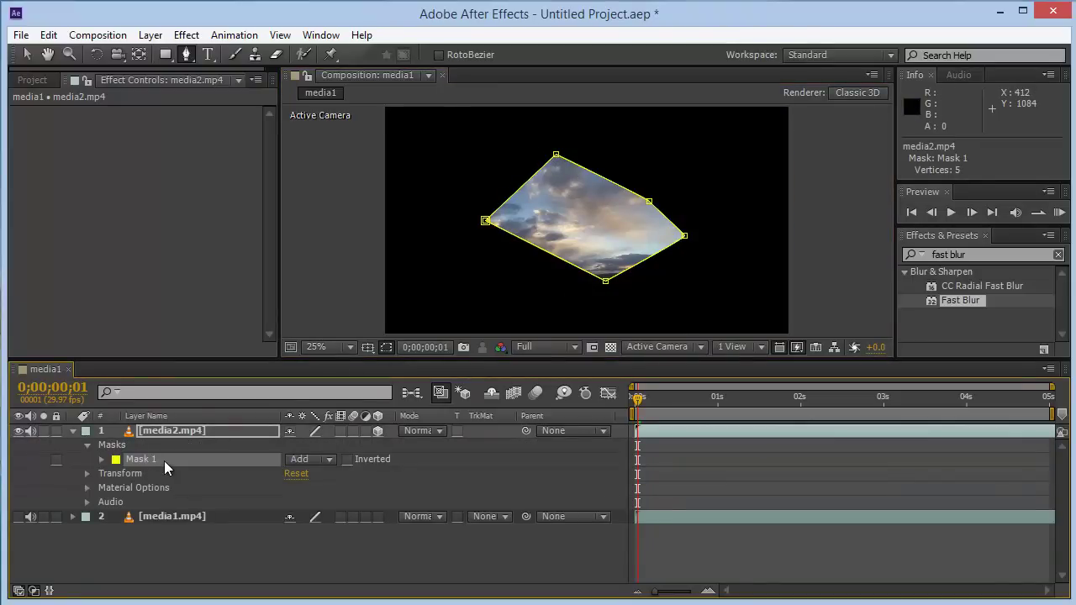
click(145, 545)
click(154, 460)
key(Delete)
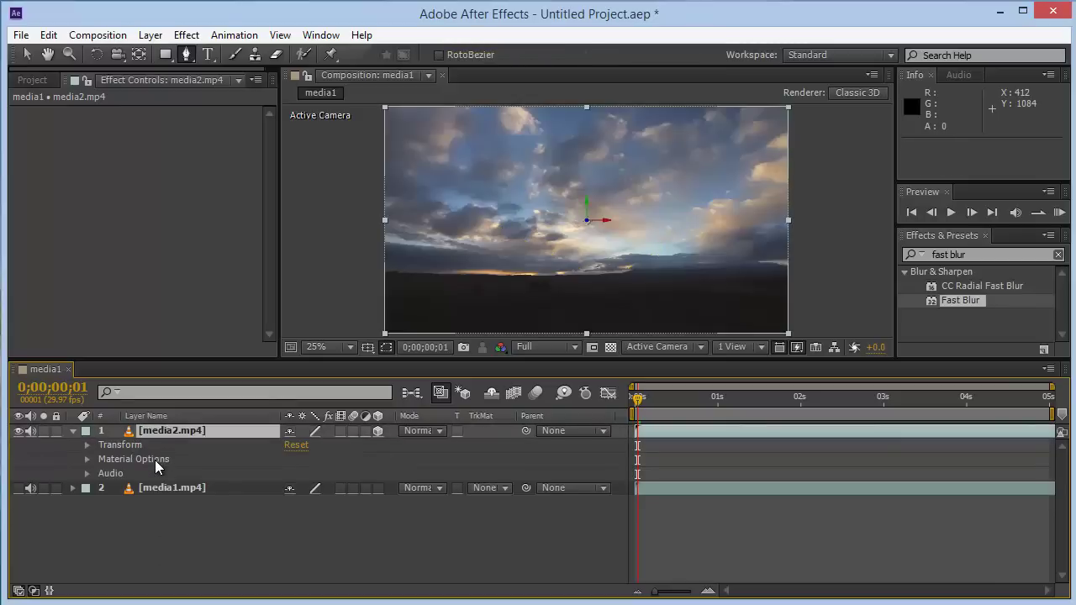
click(73, 431)
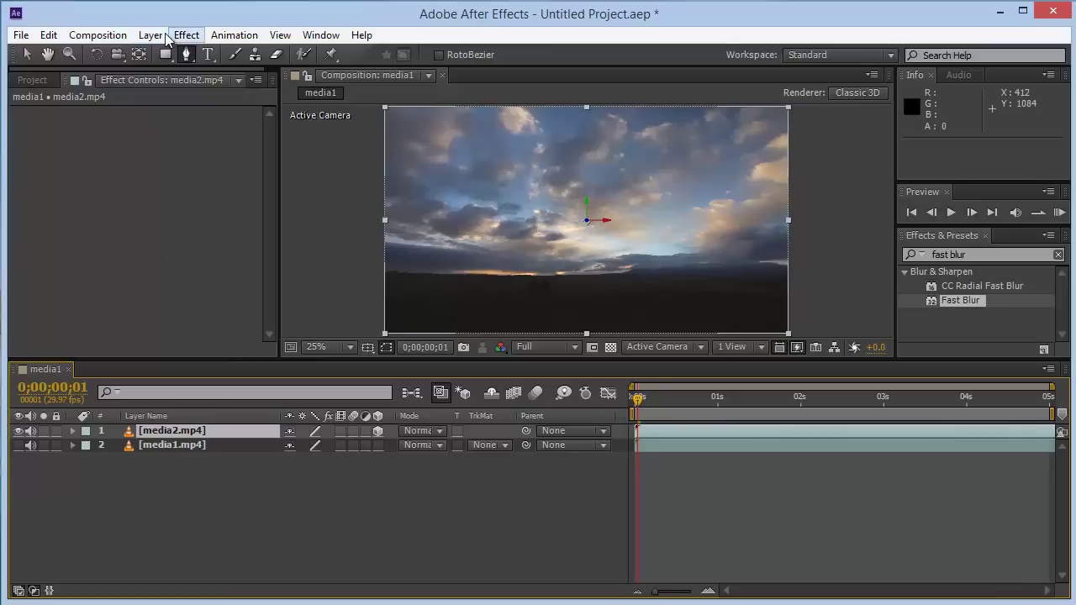
- Show the Project panel with the Media and Solids folders expanded
click(166, 482)
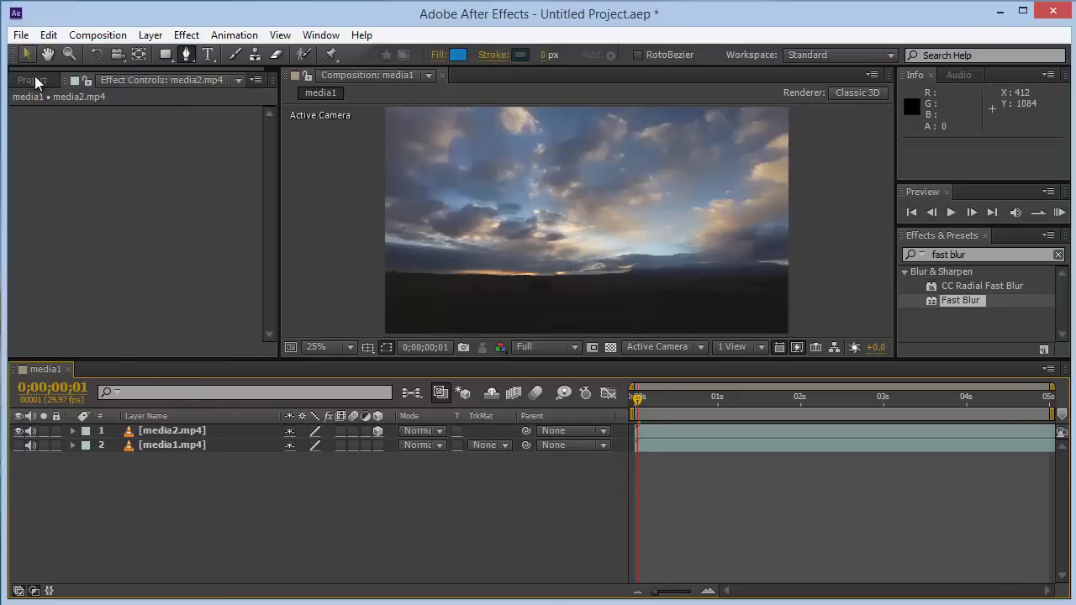
click(32, 80)
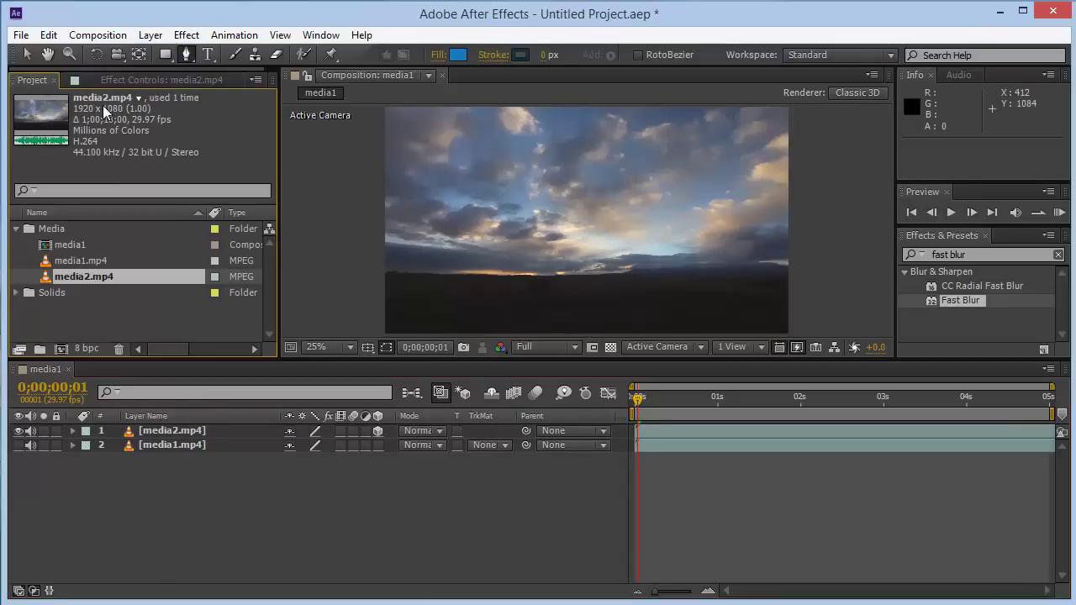
click(16, 229)
click(16, 230)
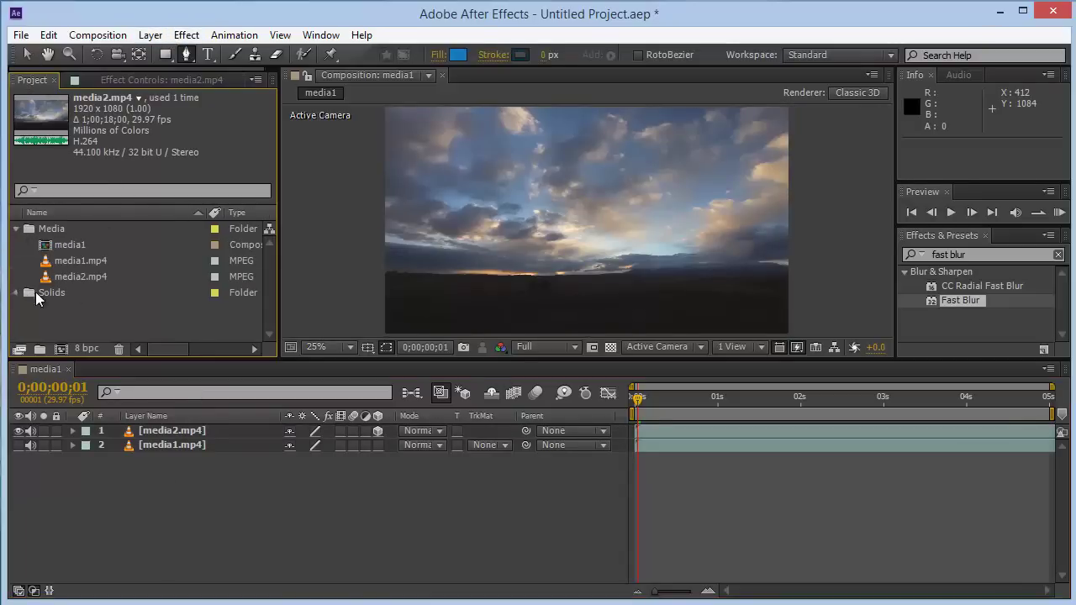
double_click(35, 293)
- Inspect Adjustment Layer 1, Black Solid 1, media1.mp4, media2.mp4 and the media1 comp, then show the File menu
click(91, 308)
click(105, 325)
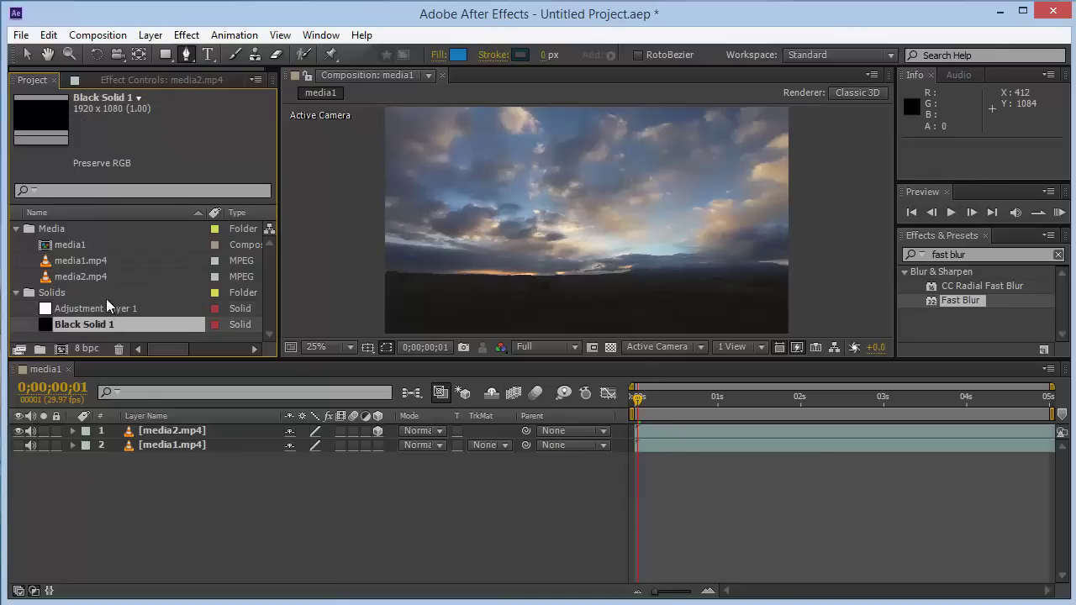
click(88, 263)
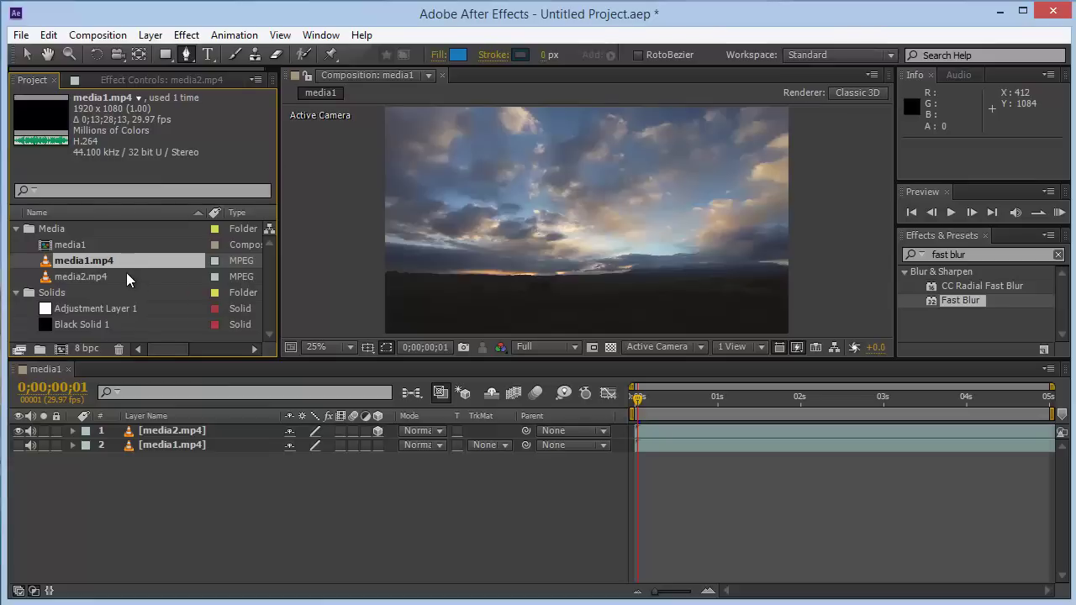
click(108, 271)
click(86, 245)
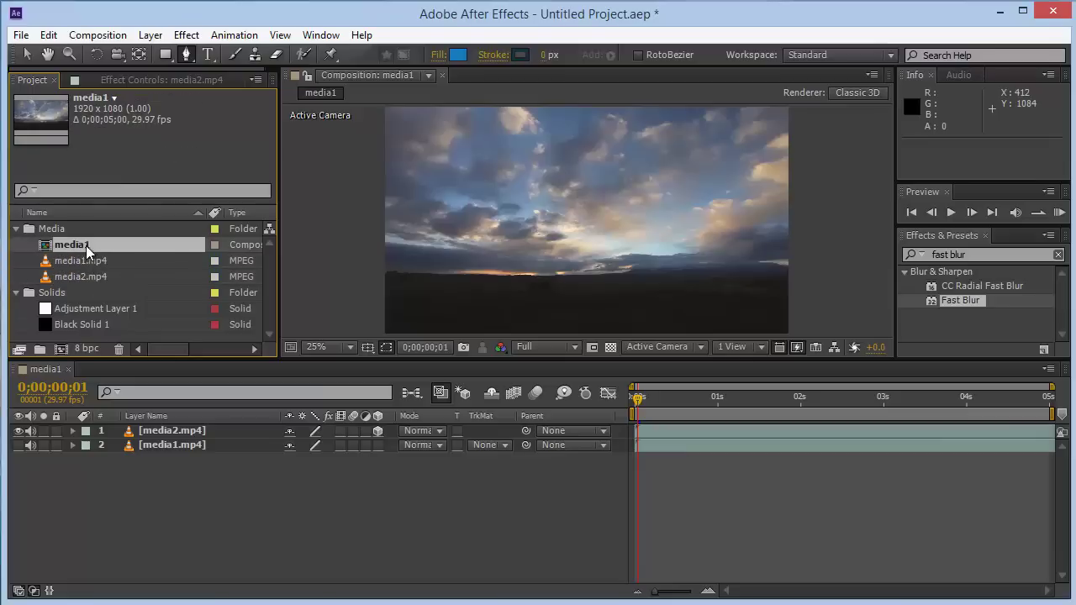
click(78, 262)
click(76, 272)
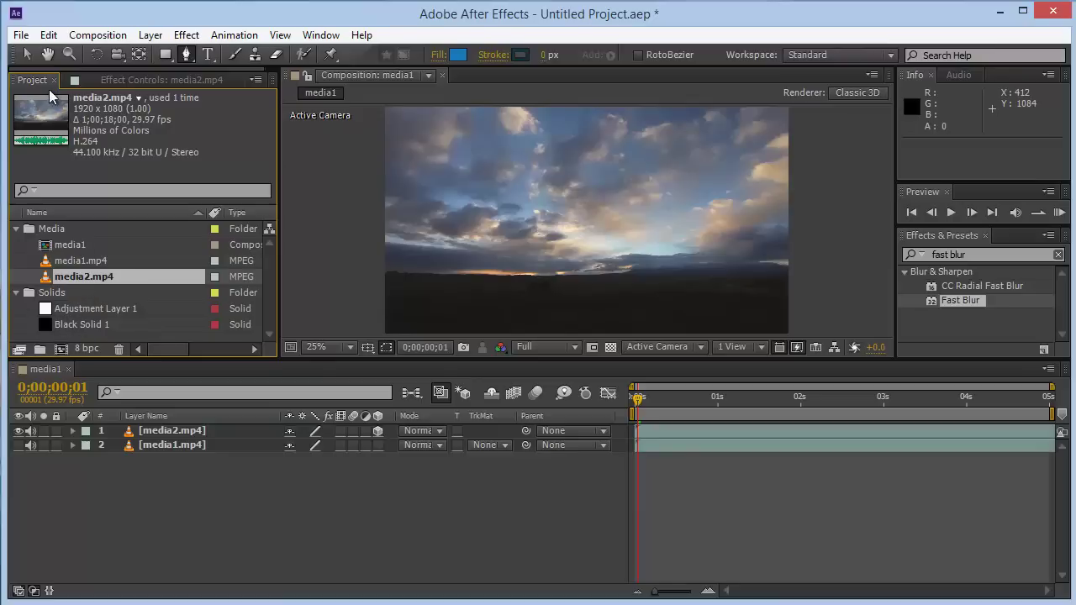
click(21, 34)
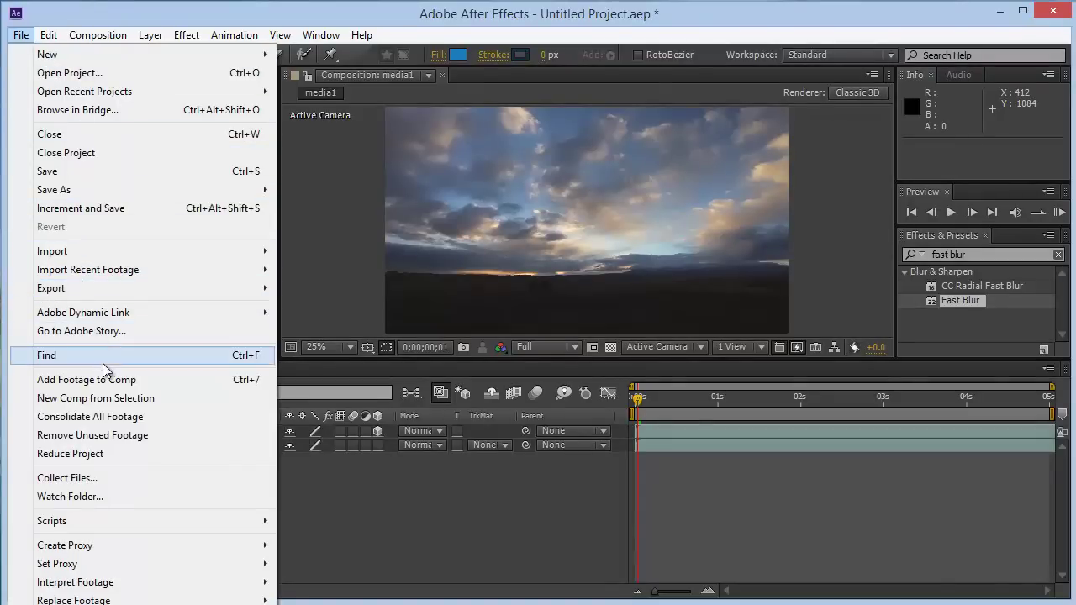
mouse_move(80, 194)
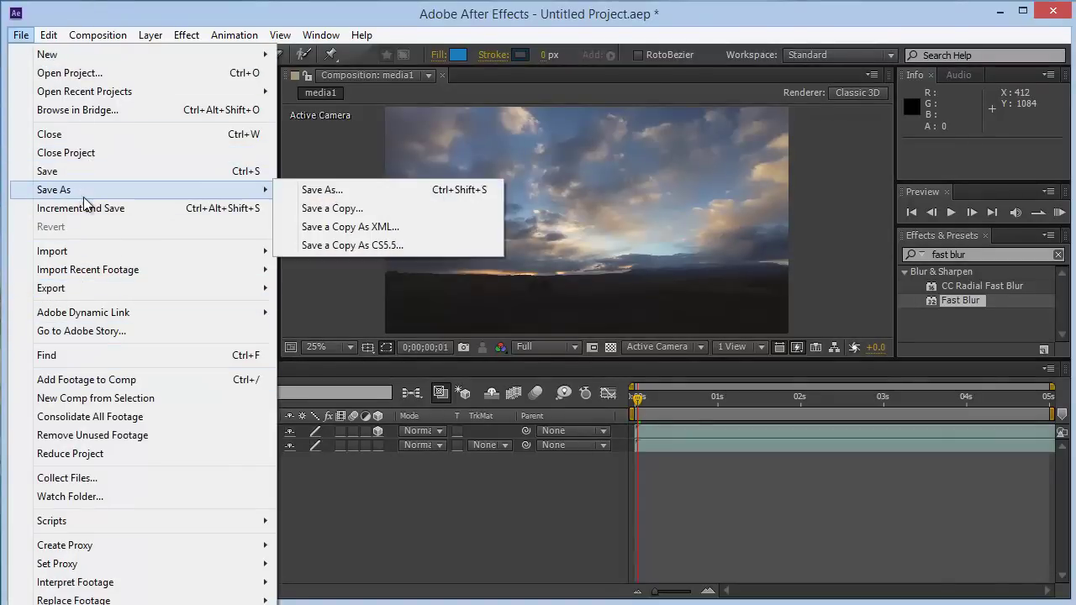
click(300, 192)
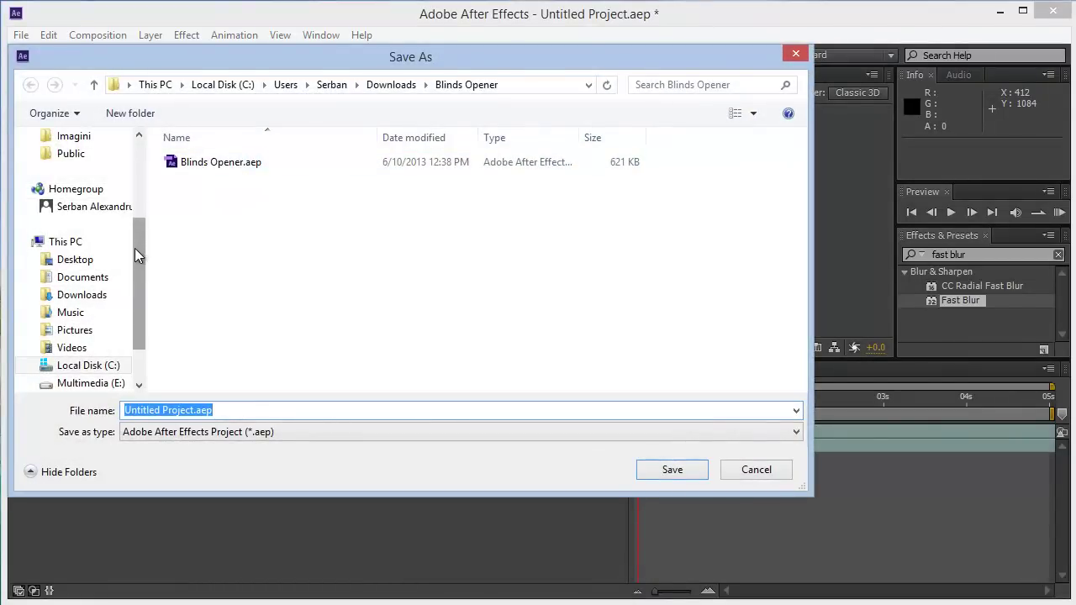
drag(135, 241, 129, 273)
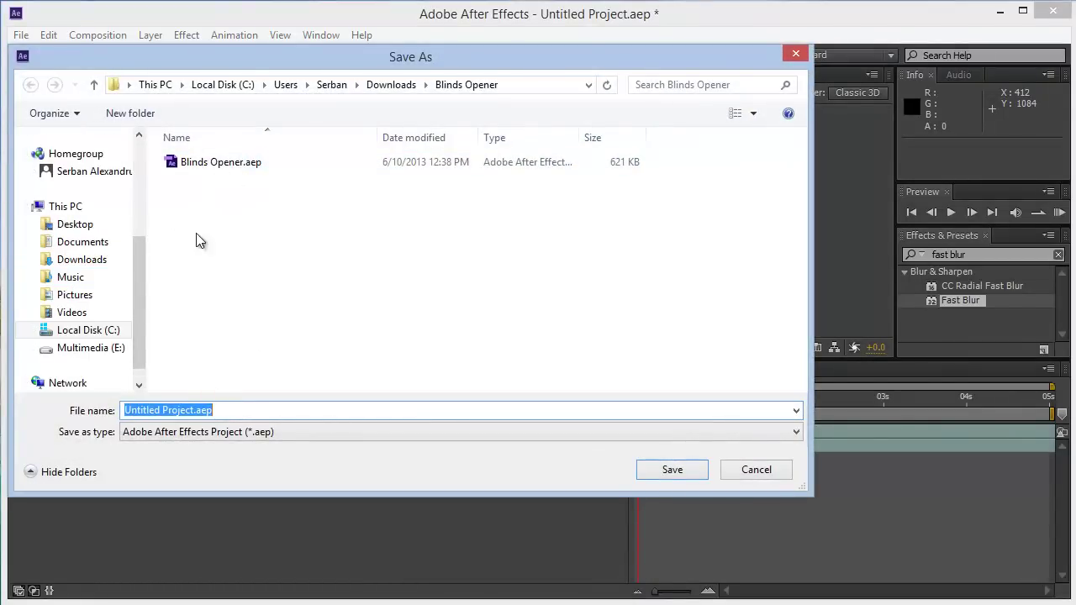
click(207, 432)
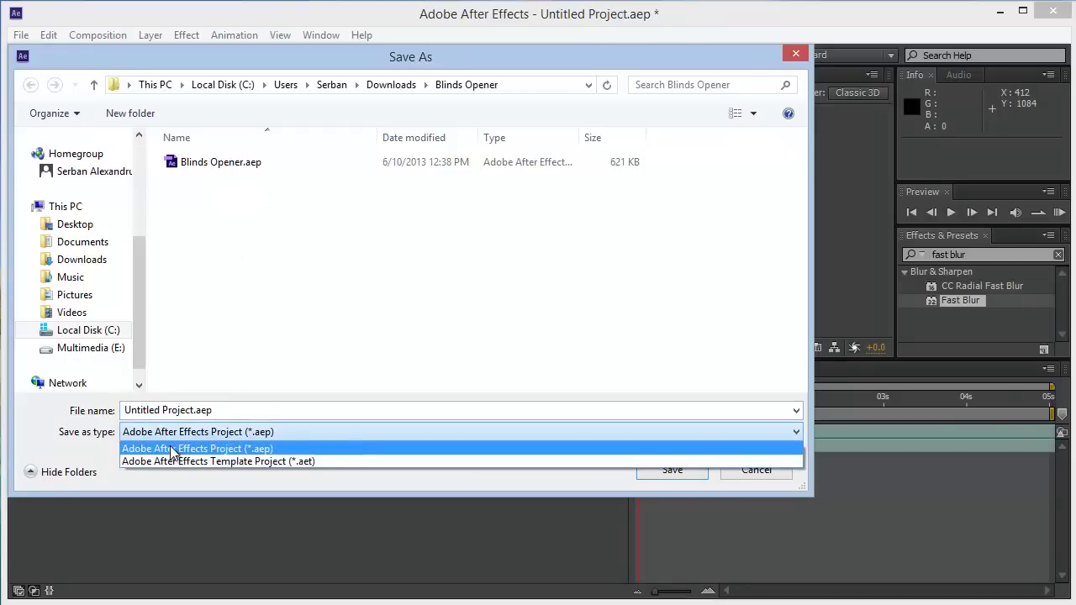
click(321, 444)
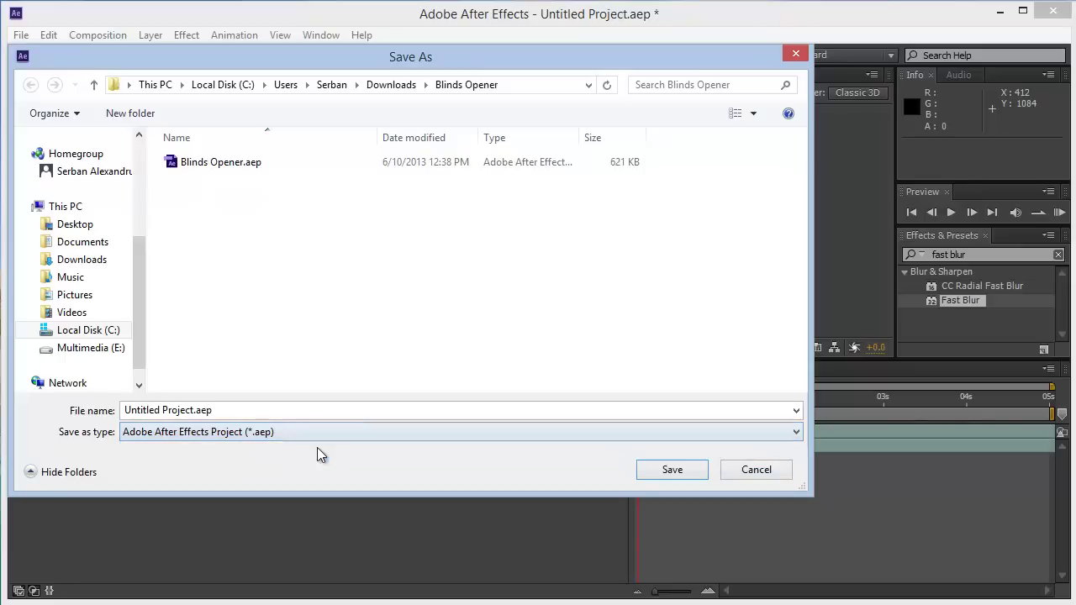
click(760, 474)
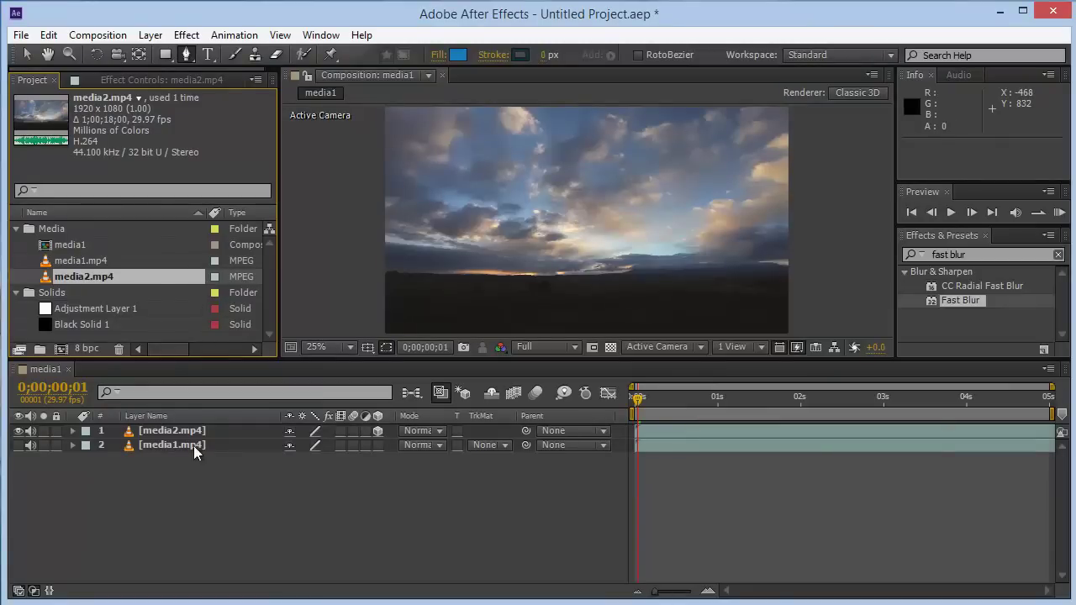
- Shrink the timeline panel and trim the media1 work area to 0;00;00;00–0;00;01;05
drag(218, 361, 217, 388)
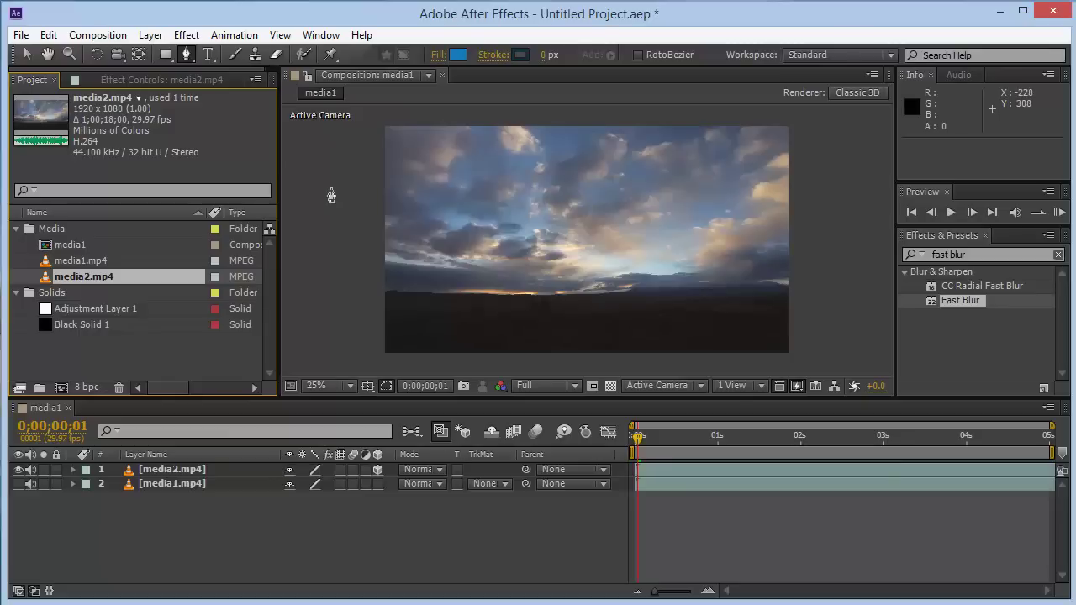
click(384, 499)
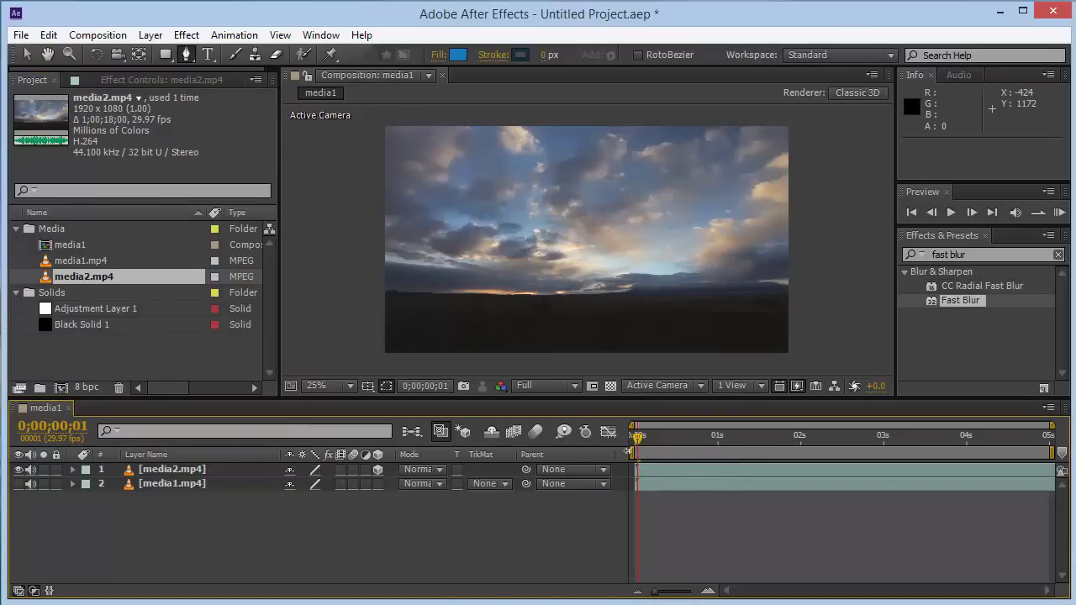
mouse_move(625, 449)
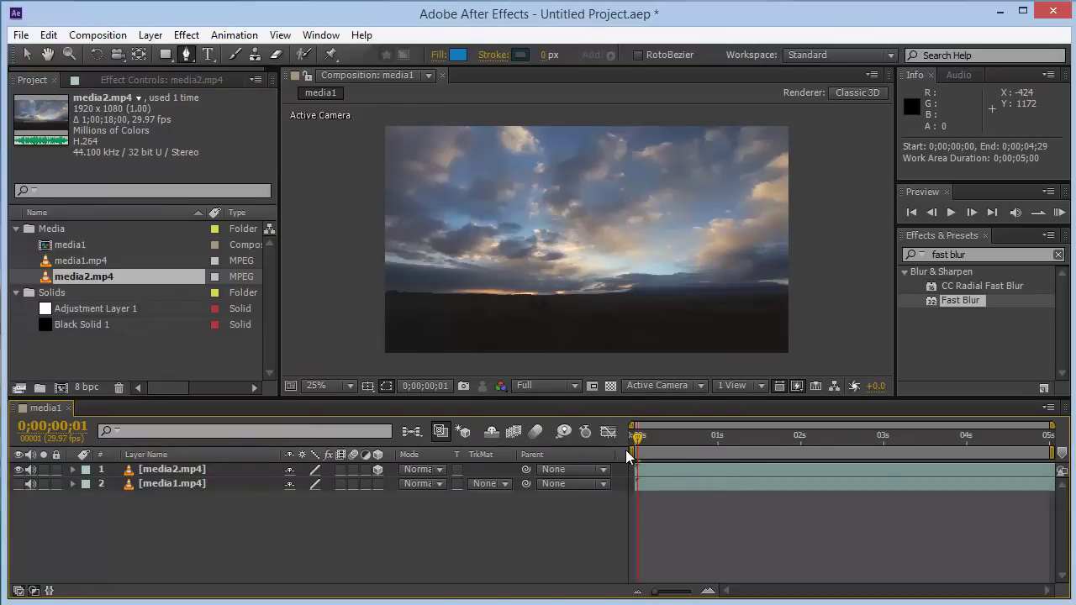
drag(634, 452, 679, 453)
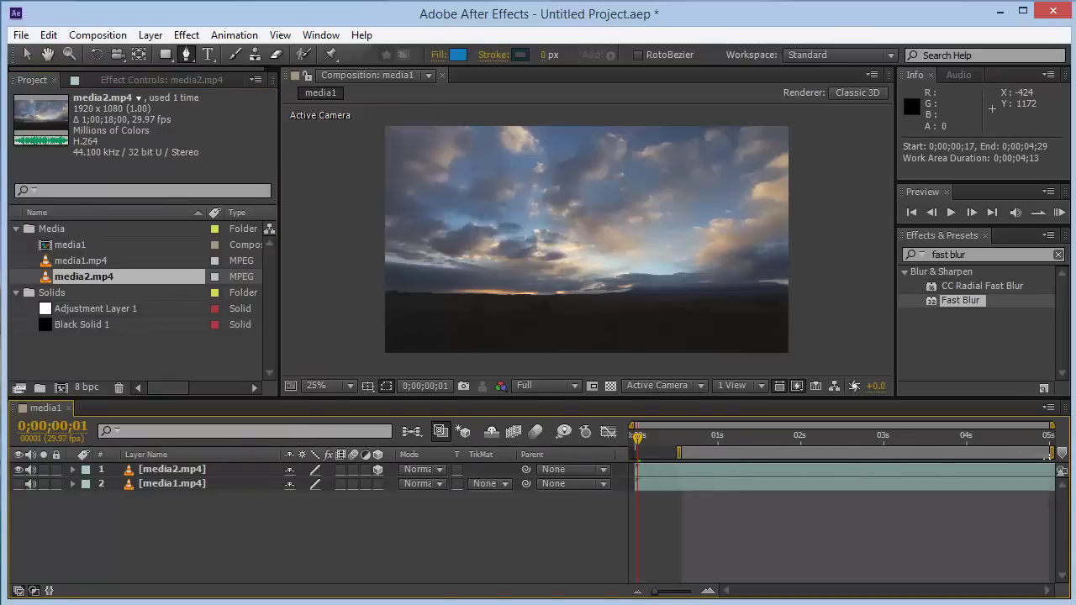
drag(1050, 454, 910, 453)
drag(679, 453, 635, 452)
mouse_move(910, 452)
mouse_down()
mouse_move(831, 452)
mouse_move(709, 482)
mouse_move(738, 471)
mouse_up()
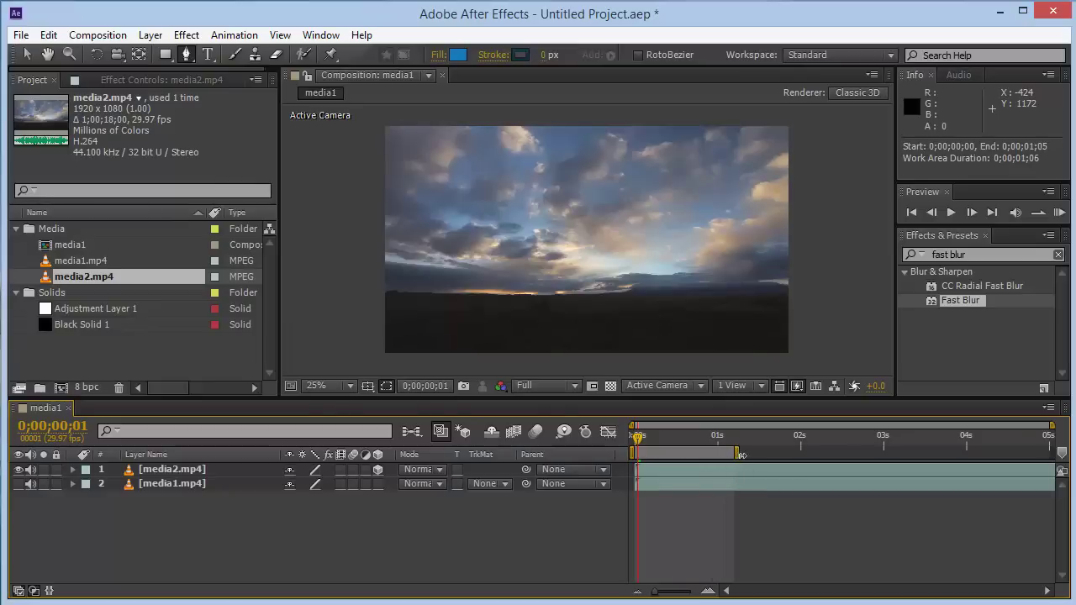
- Extend the work area, RAM-preview it, and slide it to span 0;00;00;13–0;00;02;12
drag(736, 452, 803, 452)
key(KP_0)
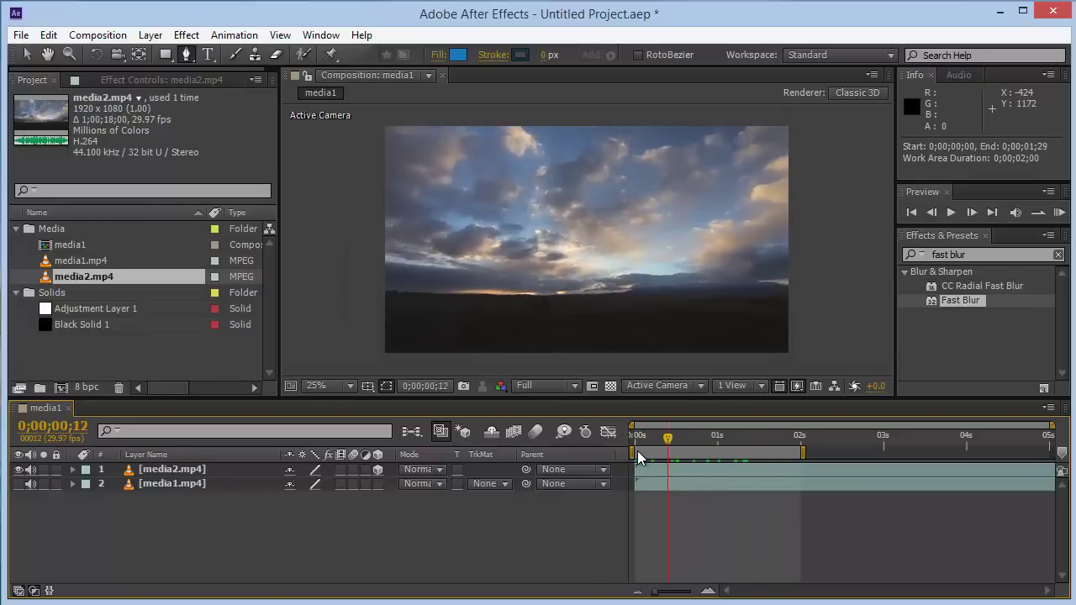
drag(651, 452, 778, 451)
click(98, 34)
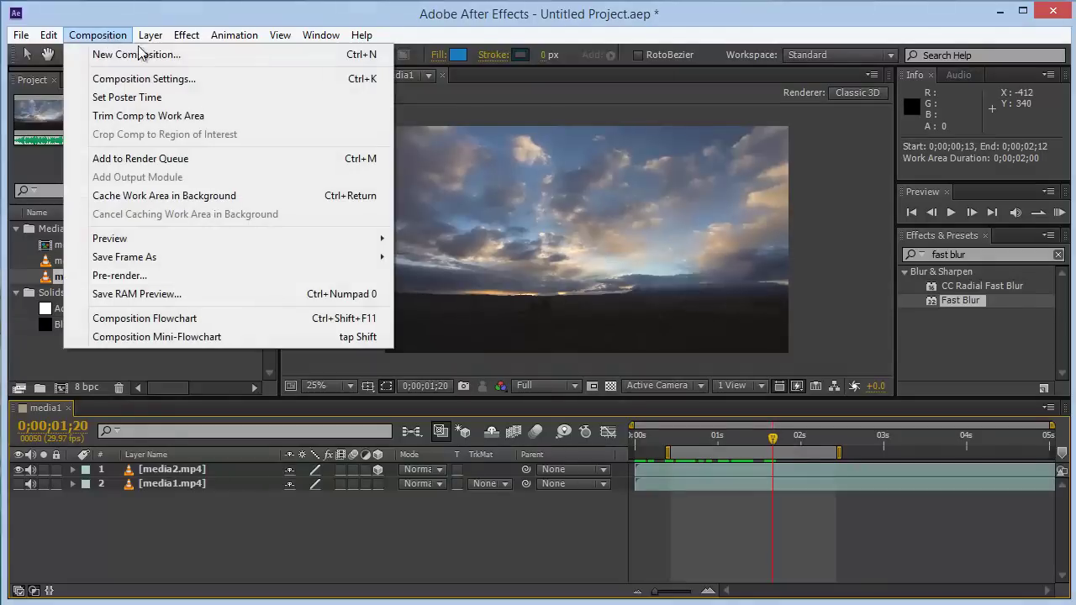
- Add media1 to the Render Queue and review its Best Settings without changes
click(173, 160)
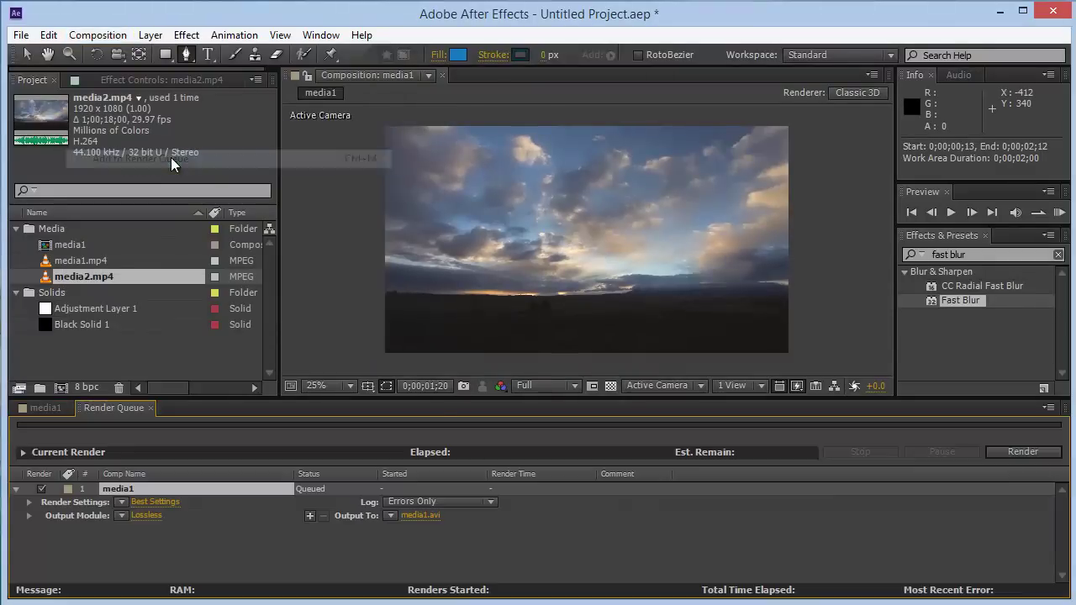
click(142, 502)
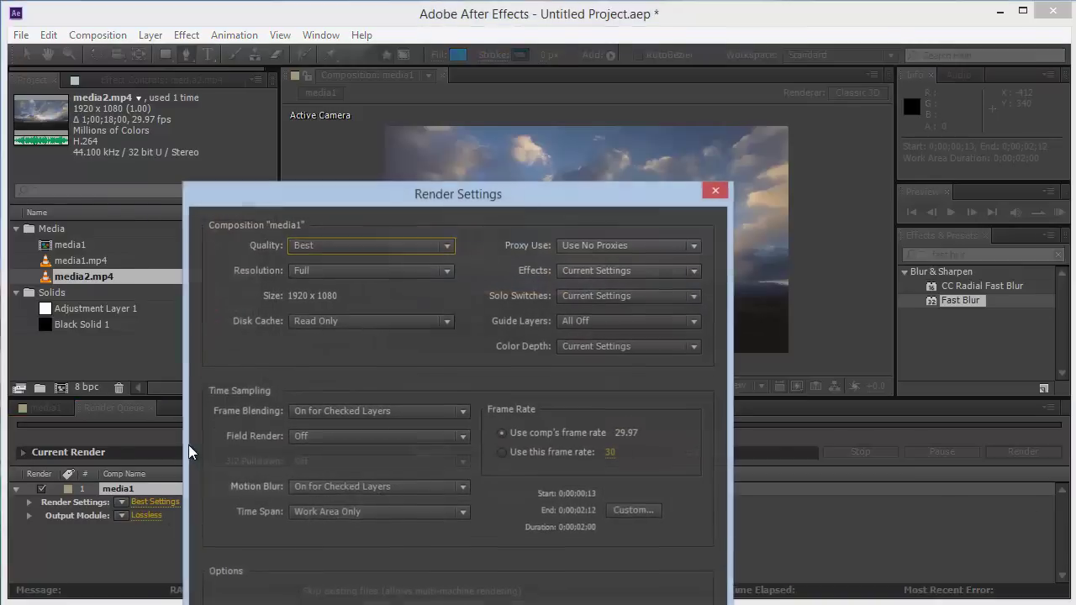
drag(360, 177, 355, 133)
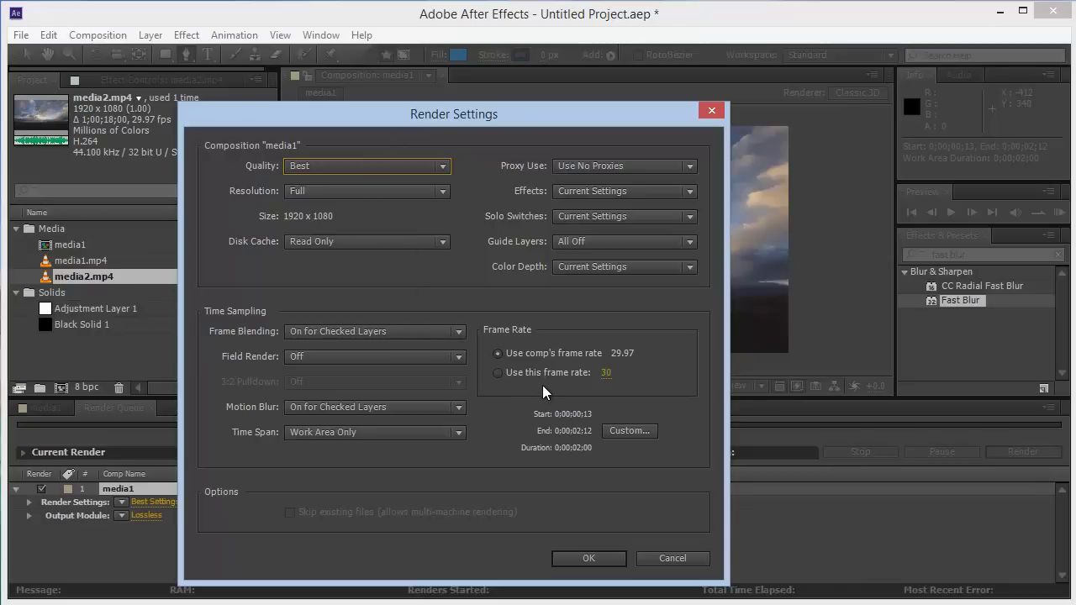
click(499, 373)
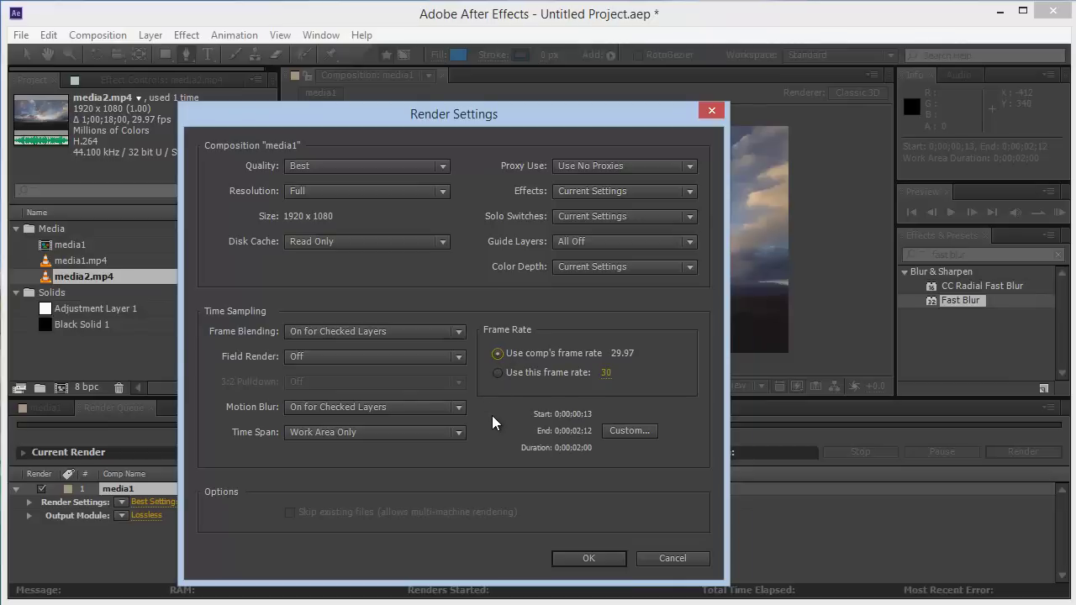
click(661, 556)
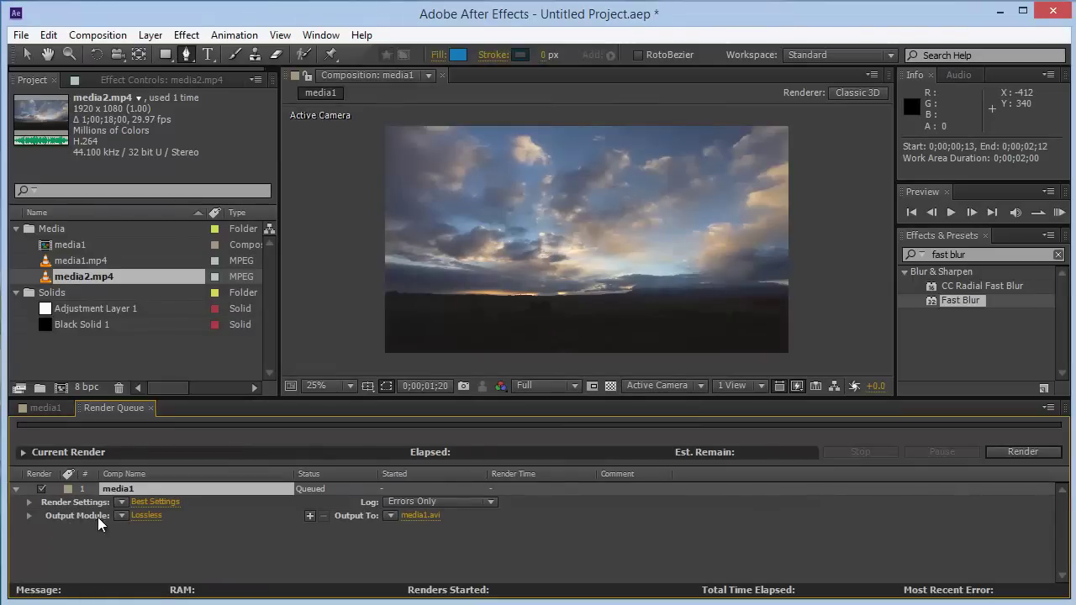
- Open media1's Output Module Settings and choose H.264 as the output format
click(145, 515)
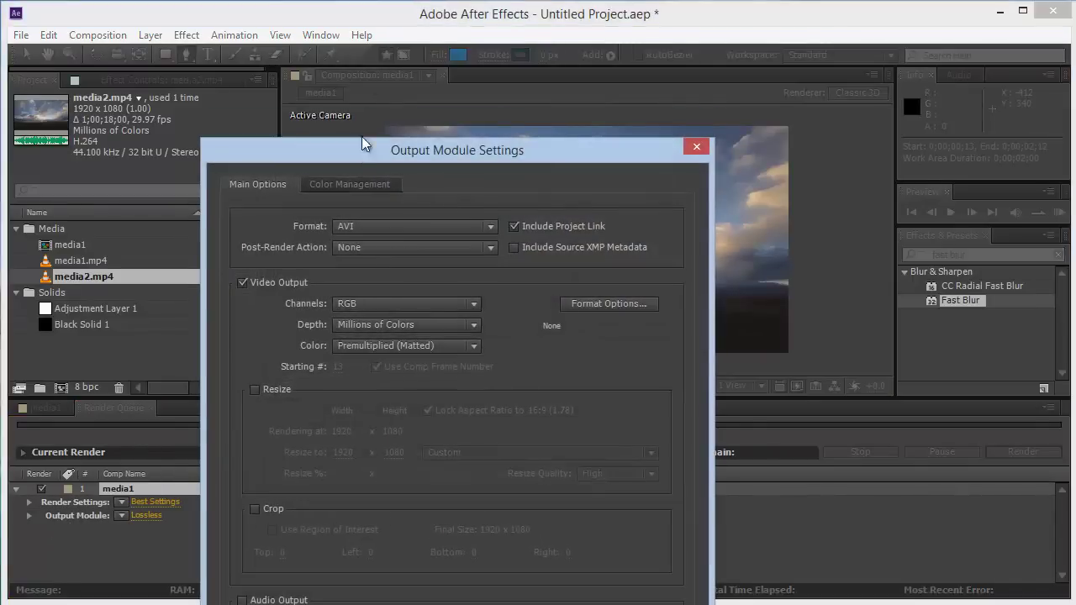
drag(362, 143, 393, 34)
click(400, 114)
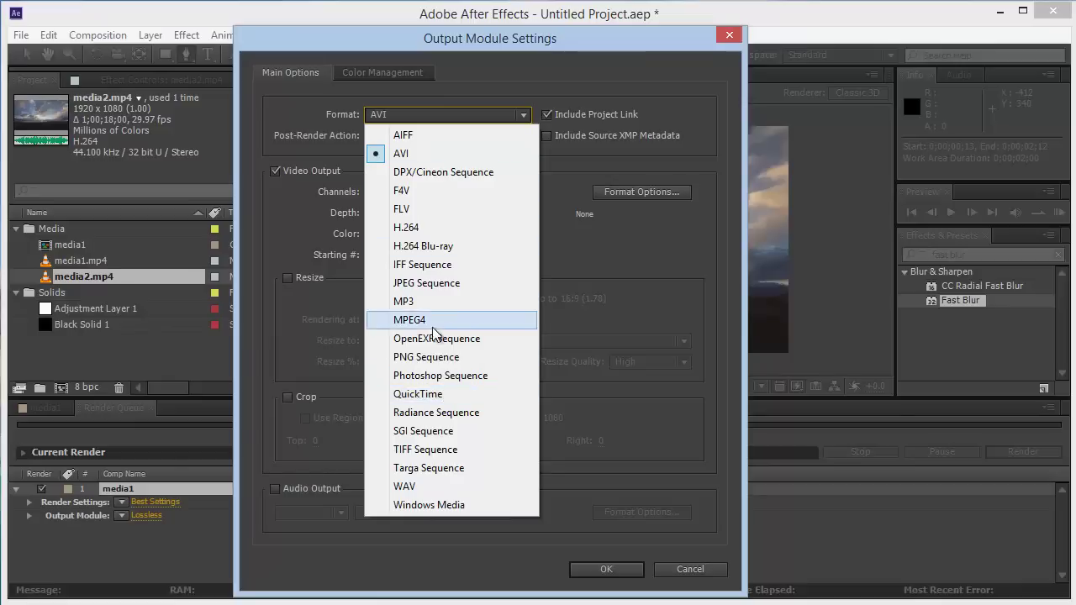
click(439, 233)
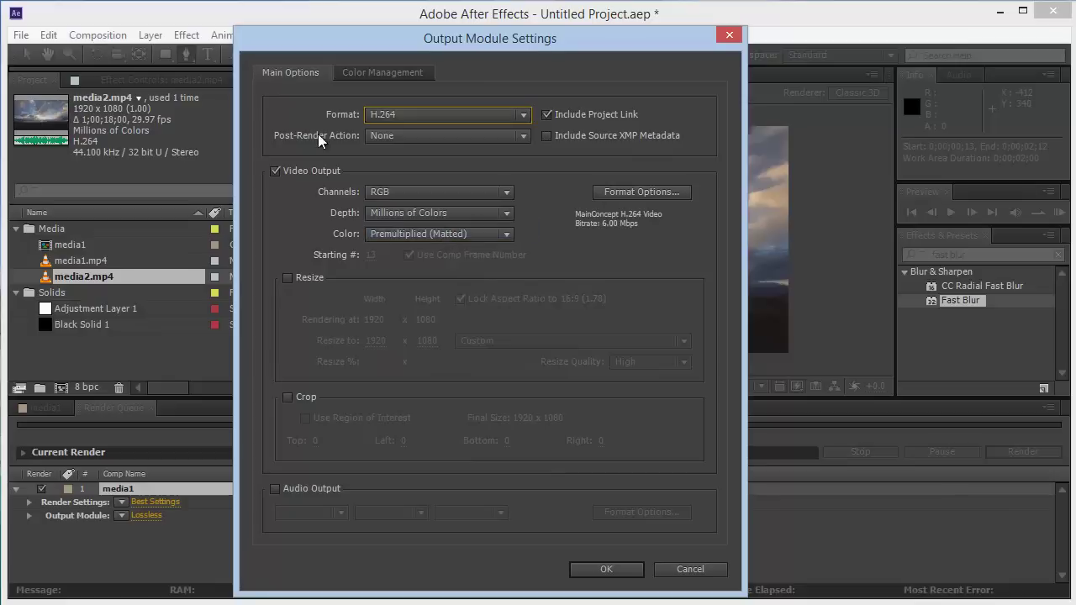
click(392, 117)
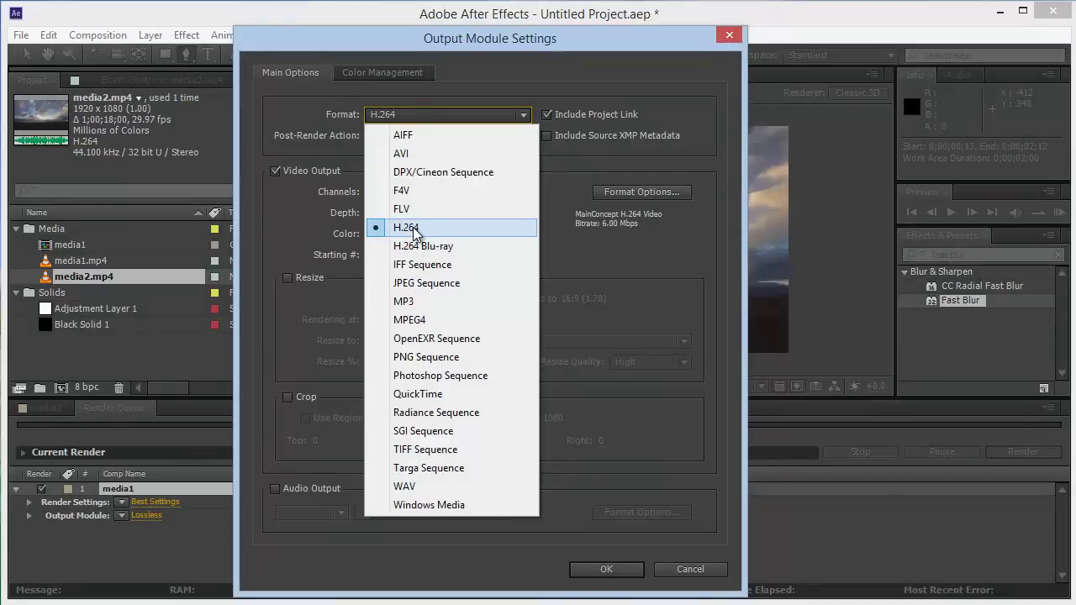
click(413, 228)
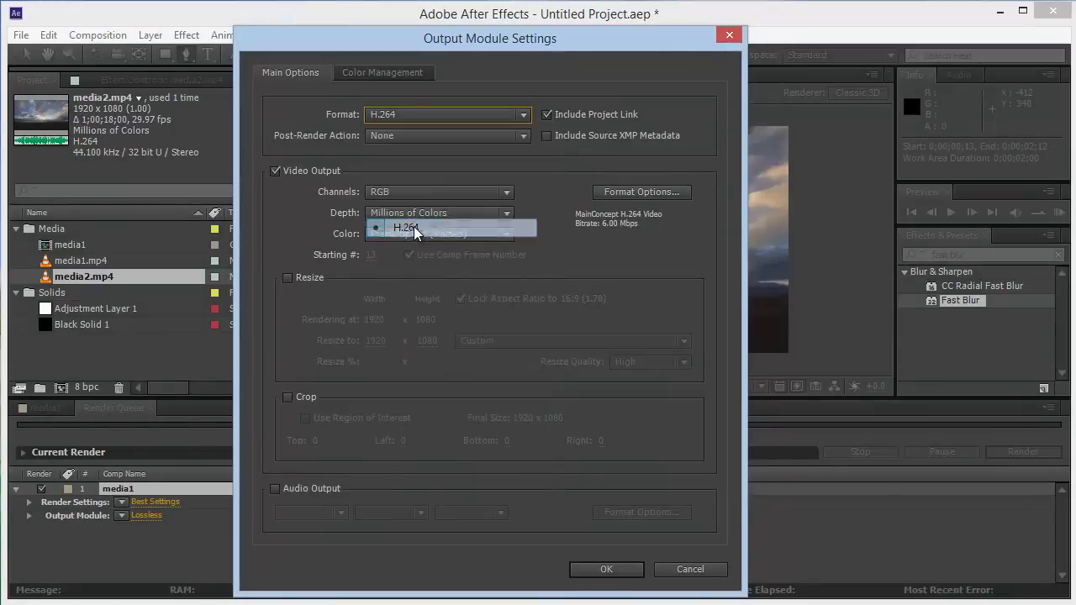
click(393, 122)
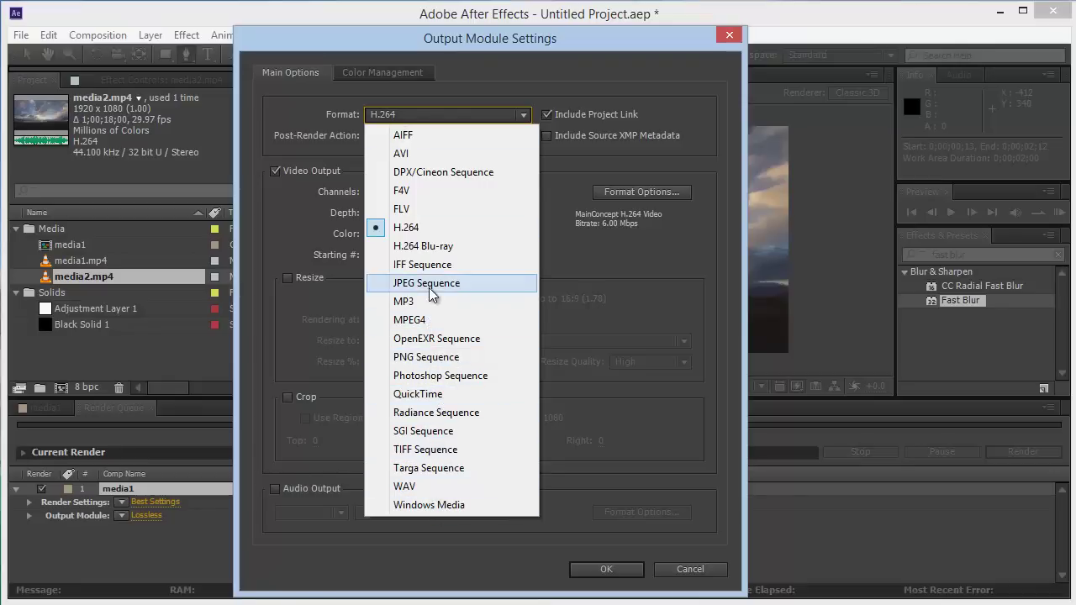
click(408, 230)
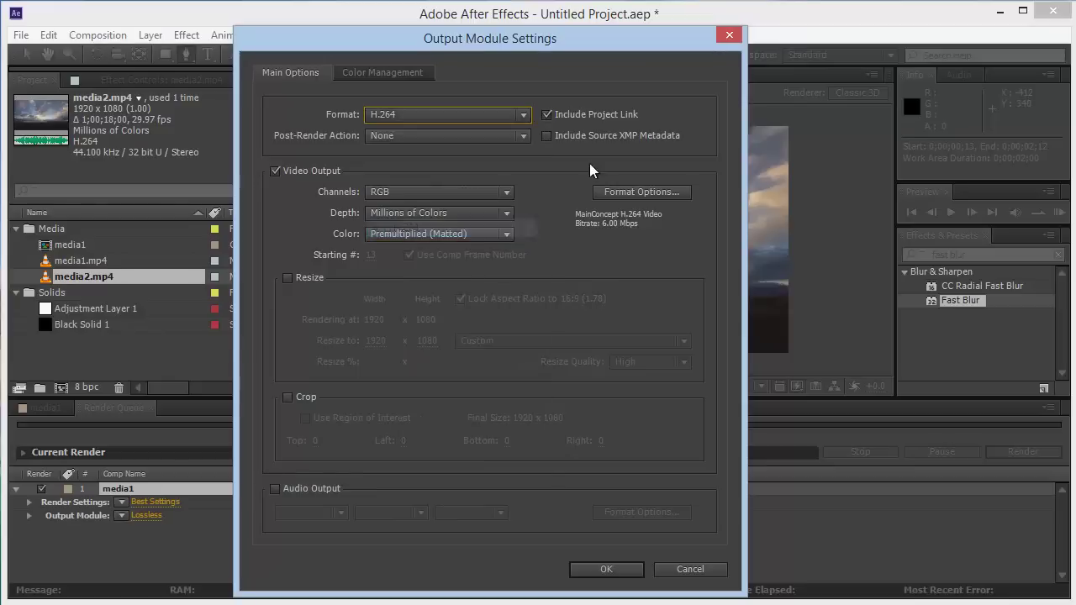
- Confirm the H.264 options: High profile, level 5.1, and MP4 multiplexing
click(651, 193)
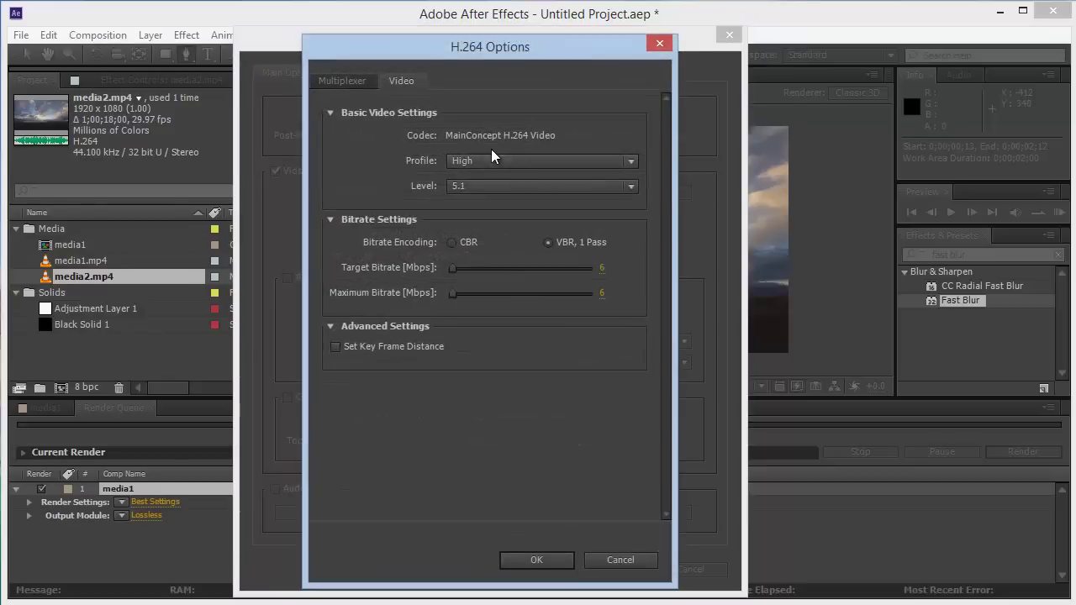
click(527, 161)
click(504, 220)
click(475, 187)
click(476, 186)
click(338, 82)
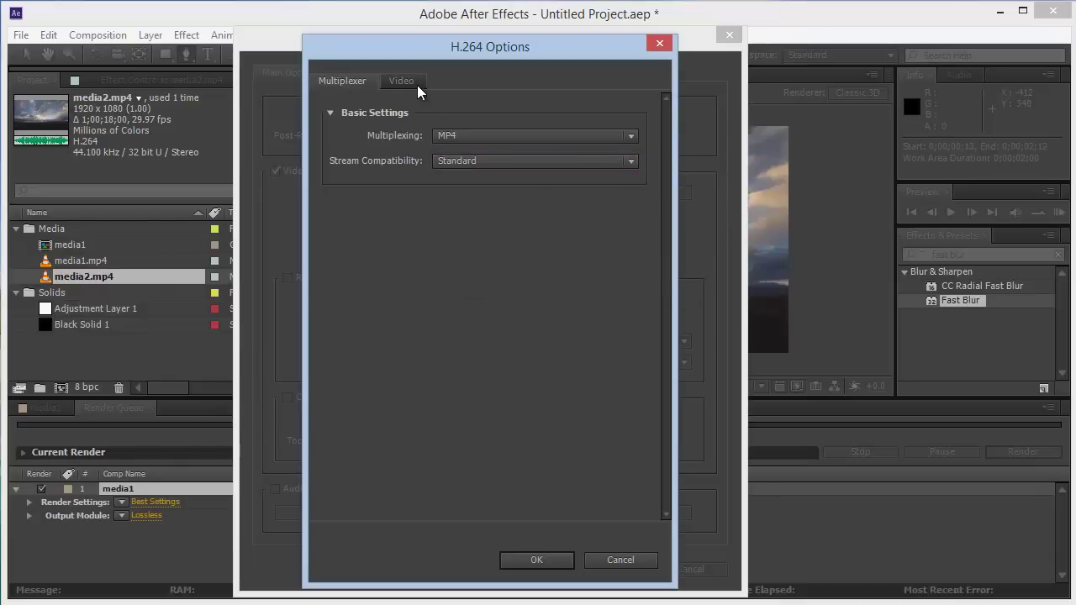
click(444, 135)
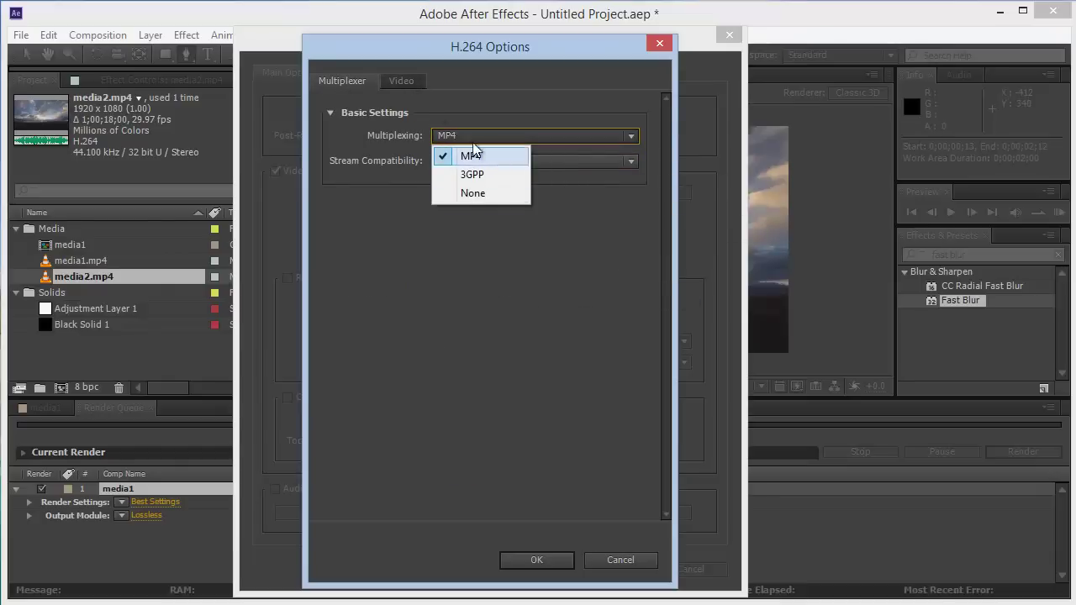
click(471, 154)
click(405, 81)
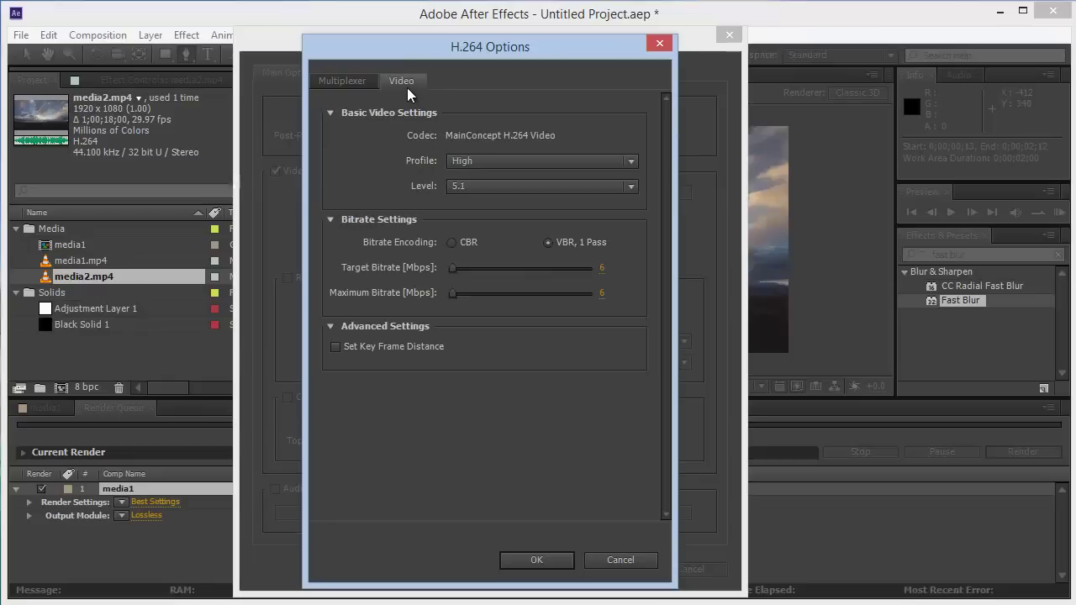
click(525, 560)
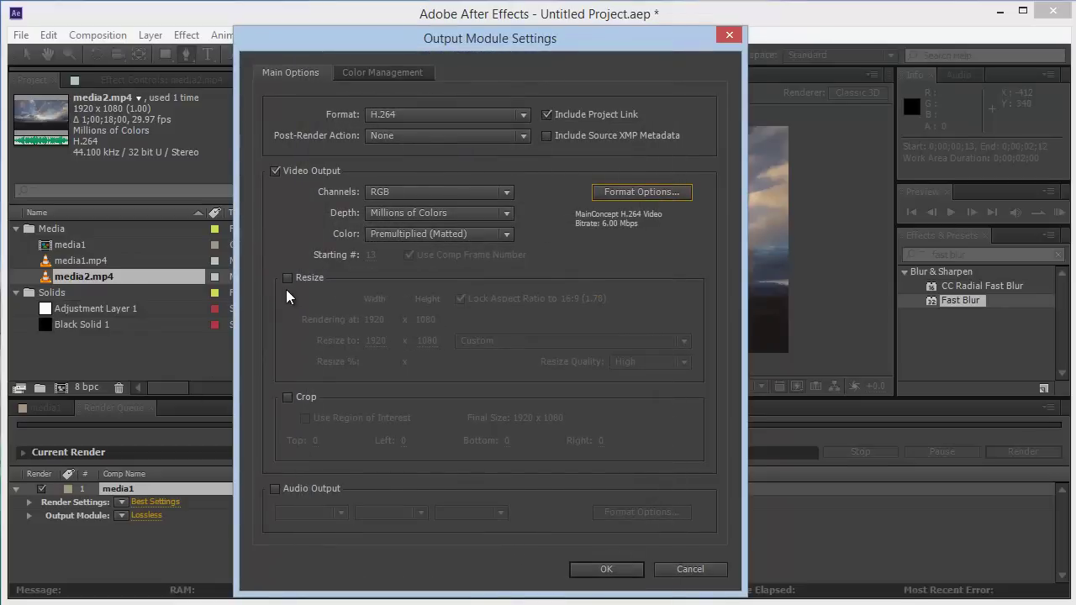
- Leave output resizing off, enable audio output, review its format options, and confirm the output module
click(305, 278)
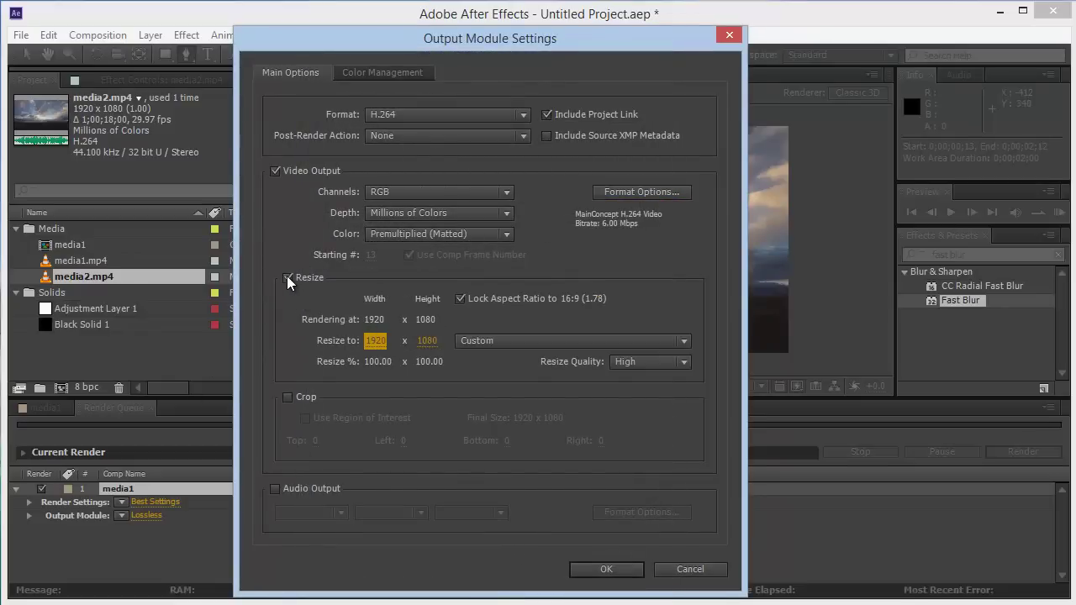
click(287, 277)
click(309, 277)
click(296, 278)
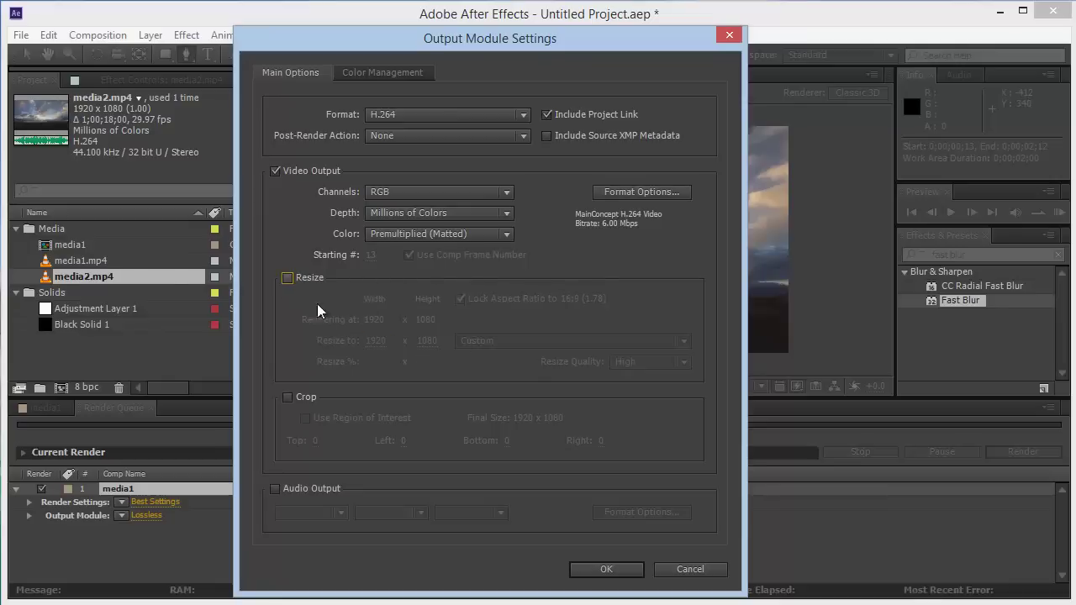
click(290, 488)
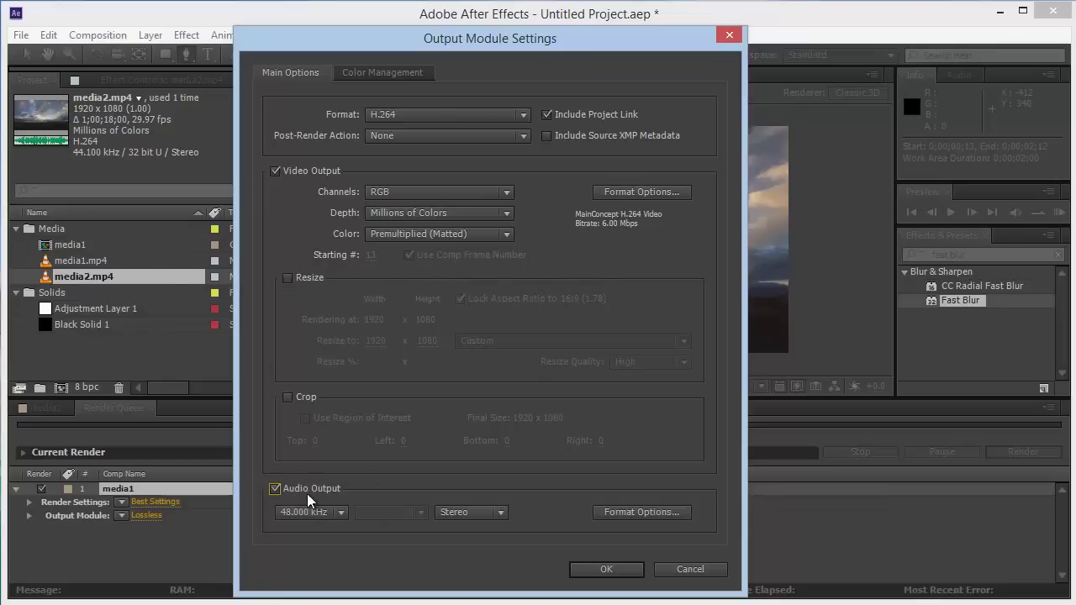
click(281, 492)
click(311, 489)
click(664, 512)
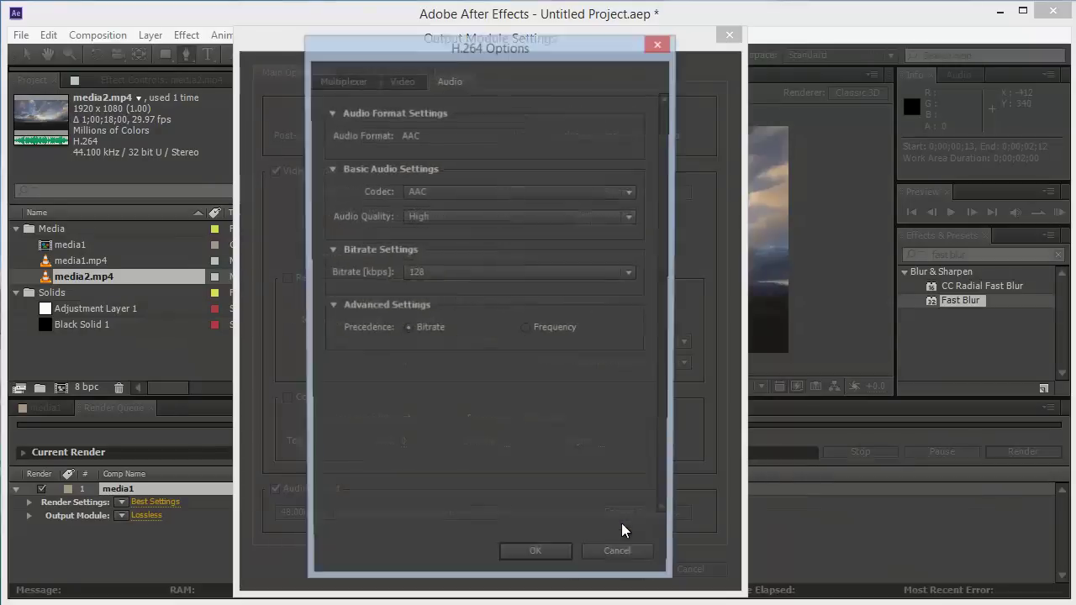
click(660, 42)
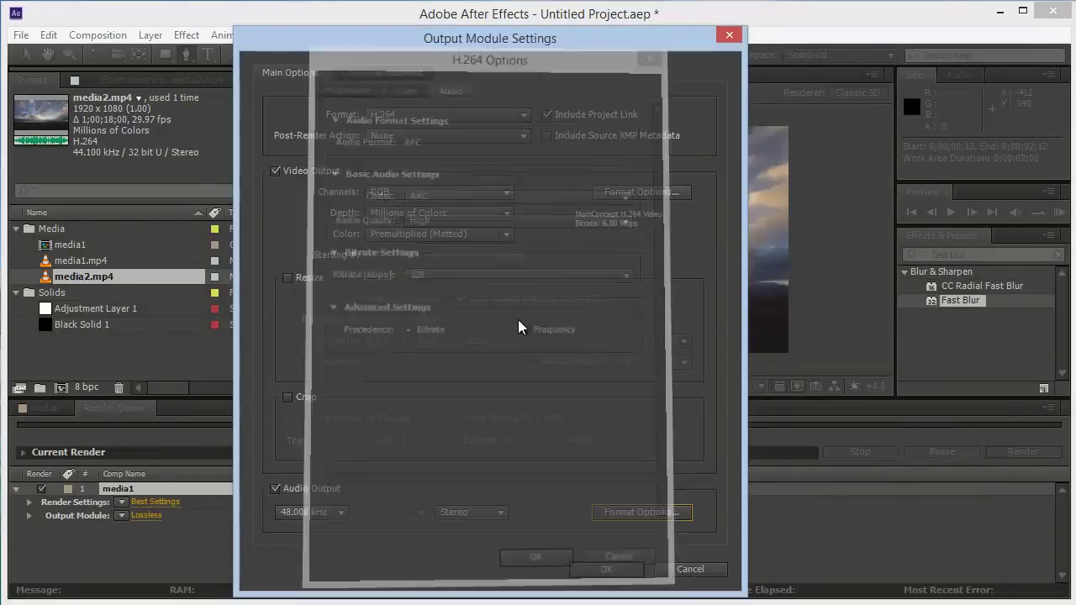
click(595, 568)
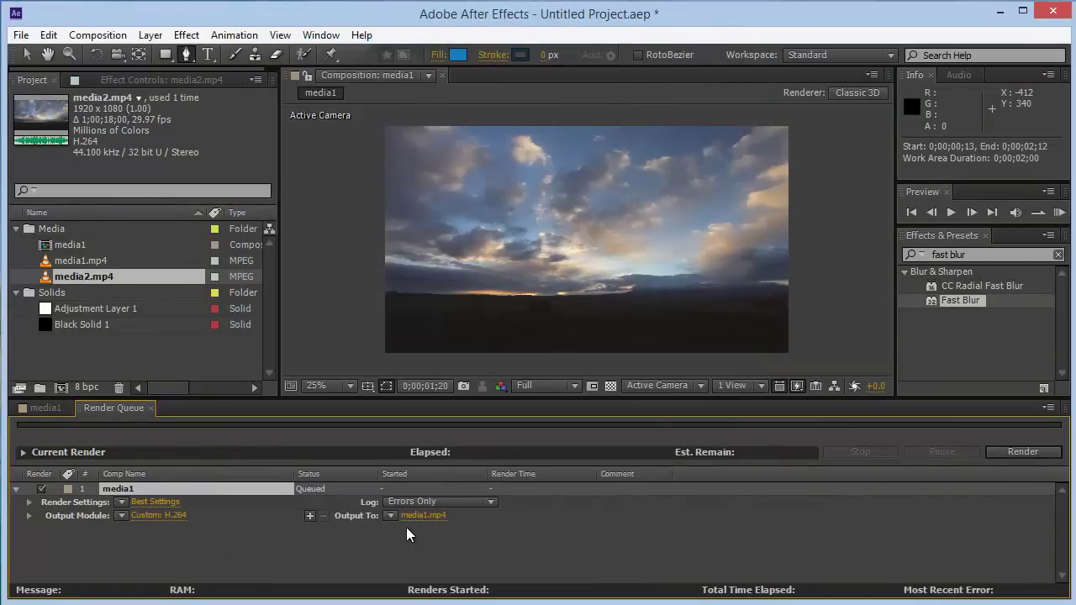
click(421, 515)
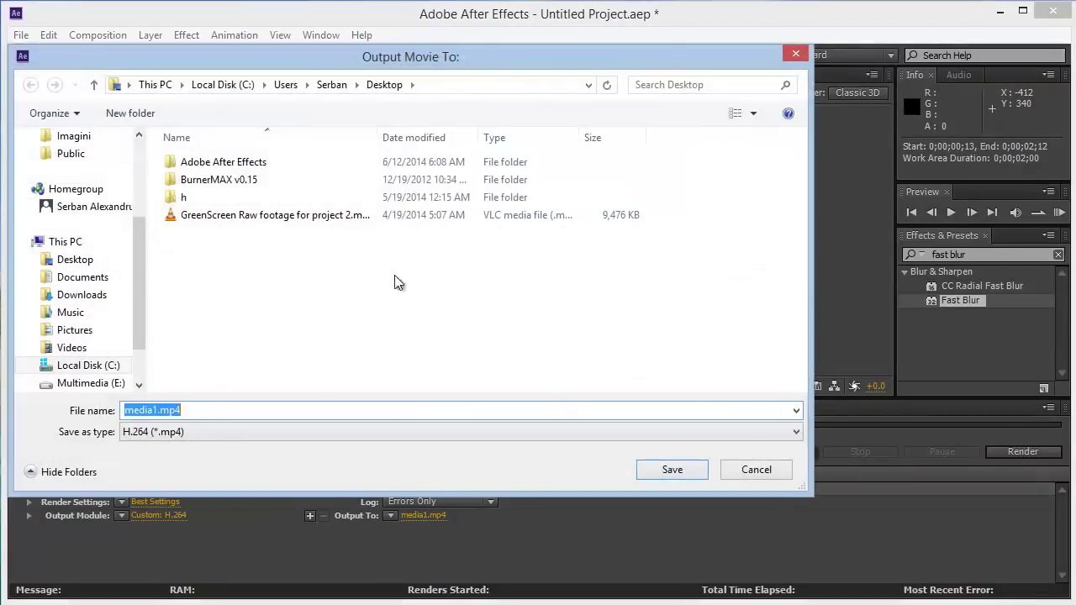
click(795, 55)
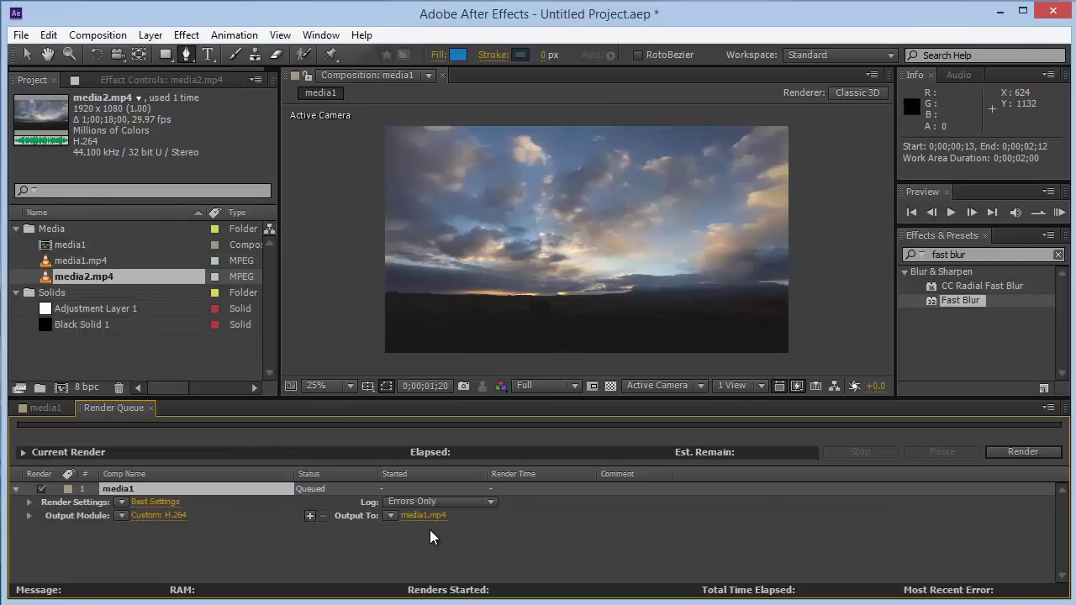
- Open Edit > Preferences > General, showing Levels of Undo at 32
click(20, 35)
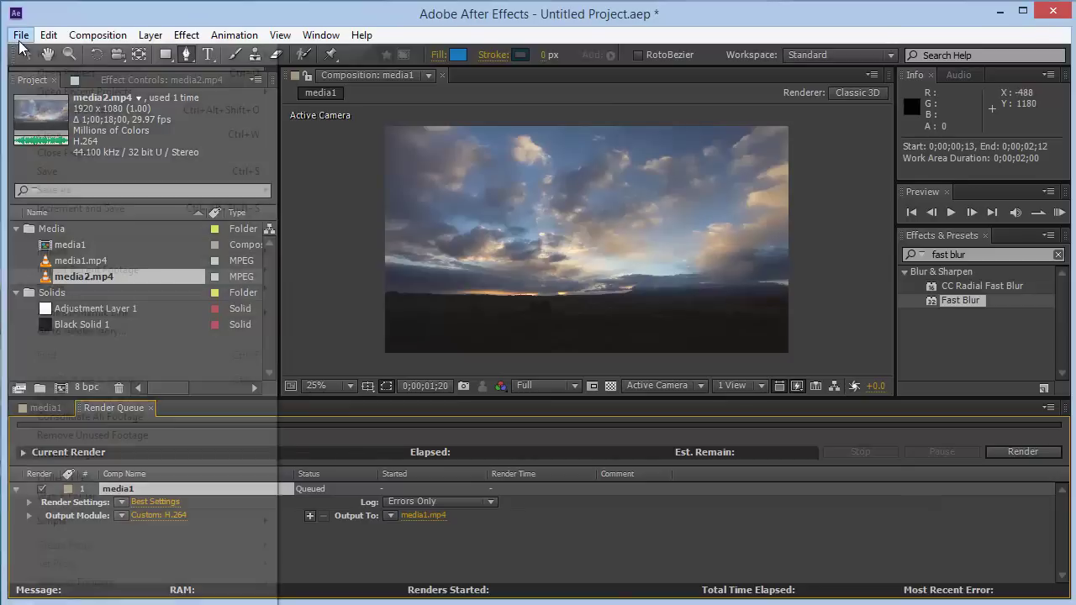
mouse_move(129, 313)
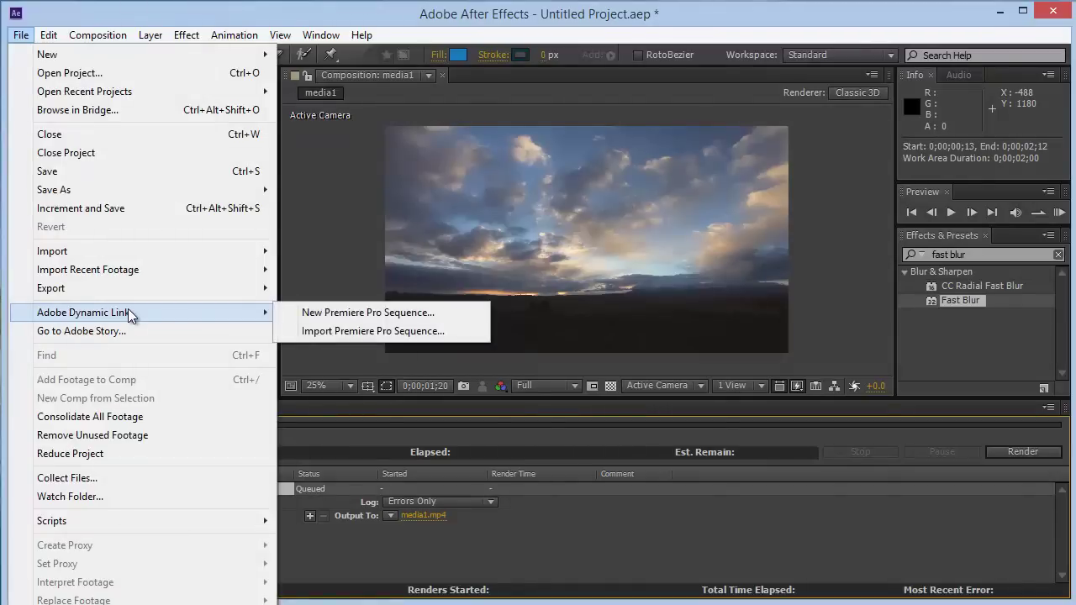
key(Escape)
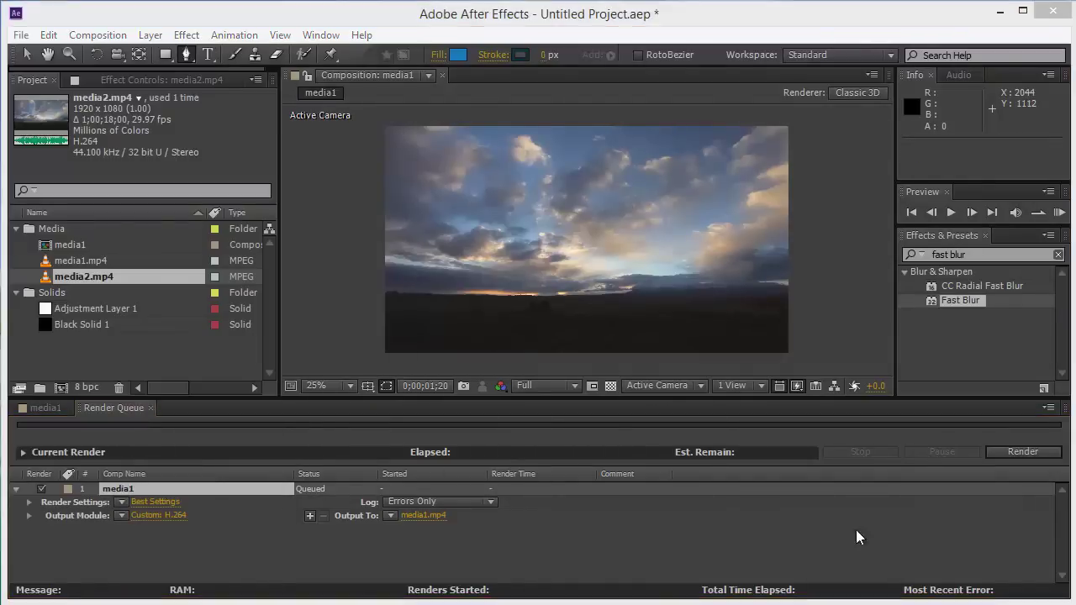
click(48, 36)
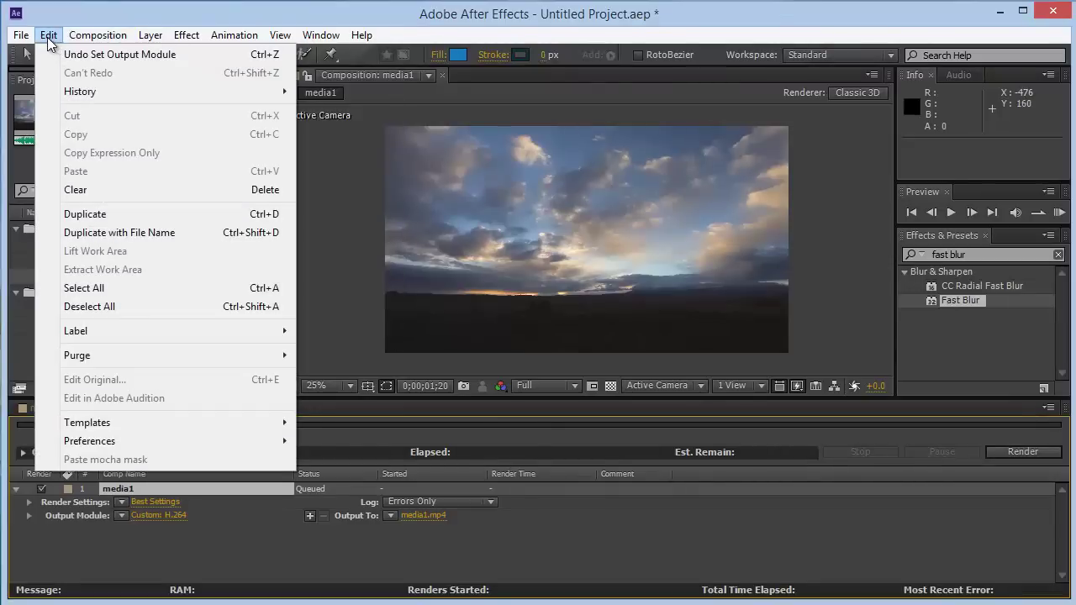
mouse_move(112, 442)
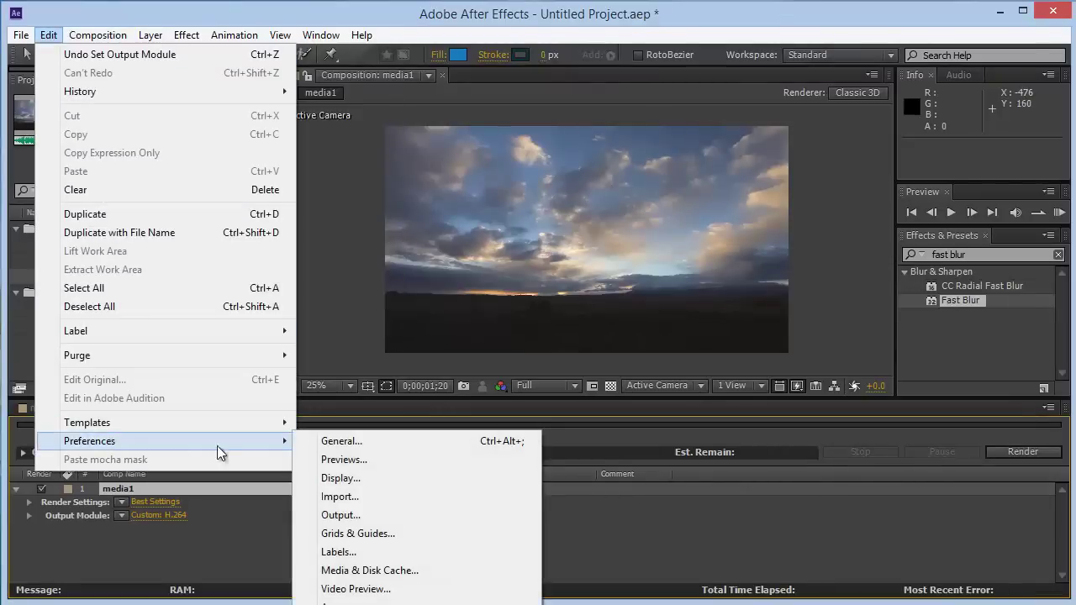
click(469, 447)
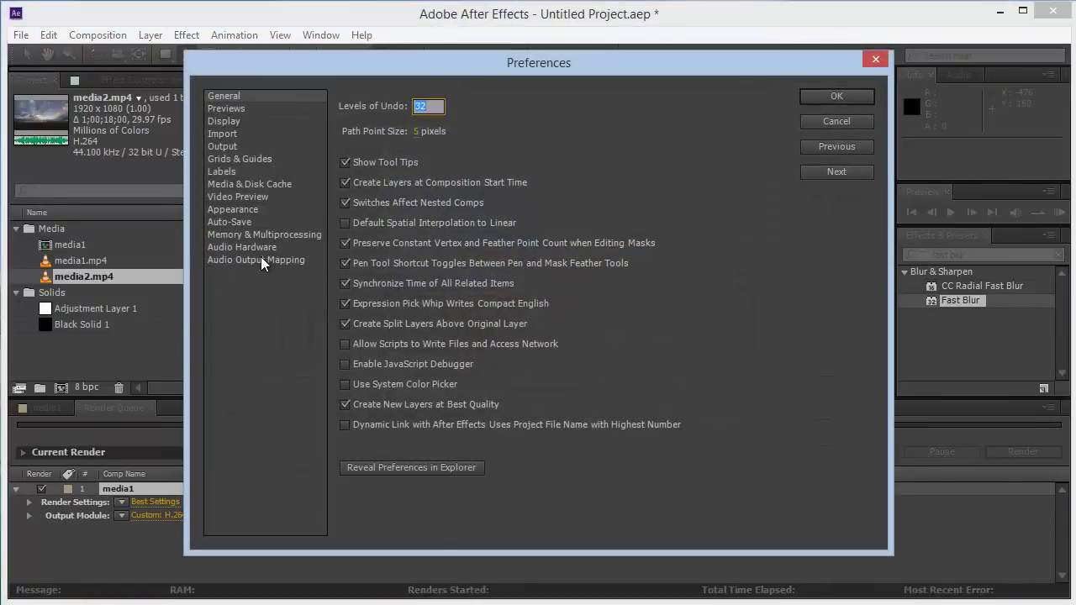
- In Memory & Multiprocessing, reserve 1 CPU, leave multi-frame rendering off, and apply the preferences
click(260, 260)
click(254, 247)
click(257, 235)
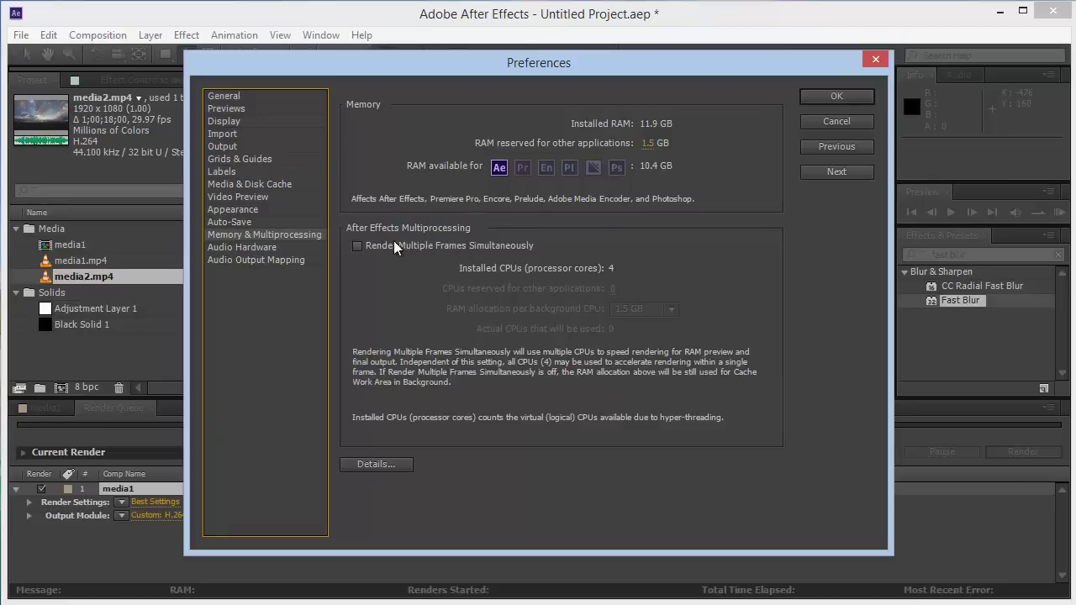
click(357, 245)
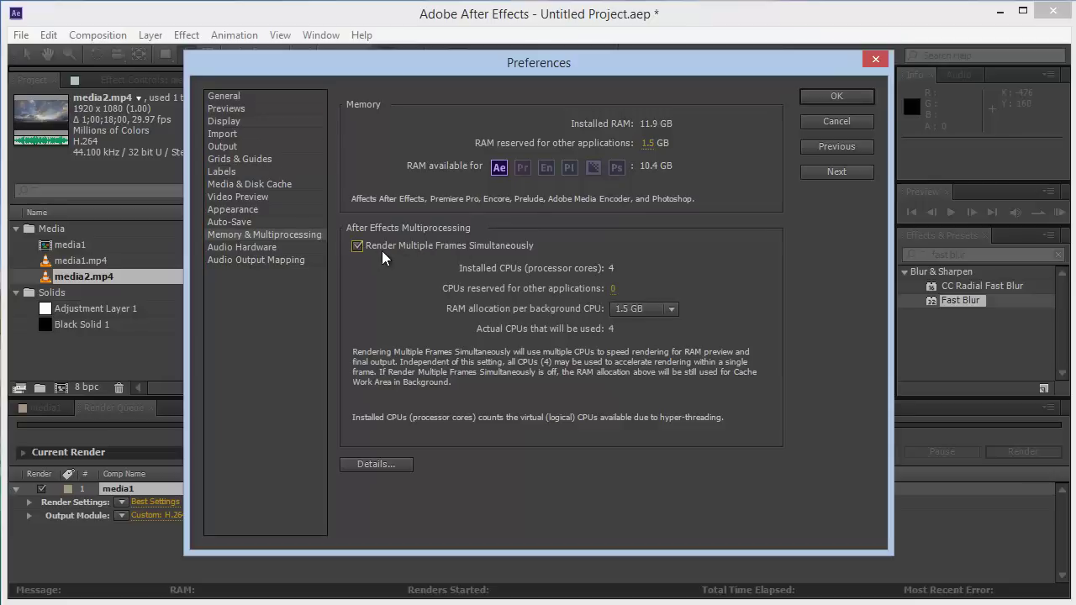
click(611, 289)
text(1)
click(618, 310)
click(623, 309)
click(367, 249)
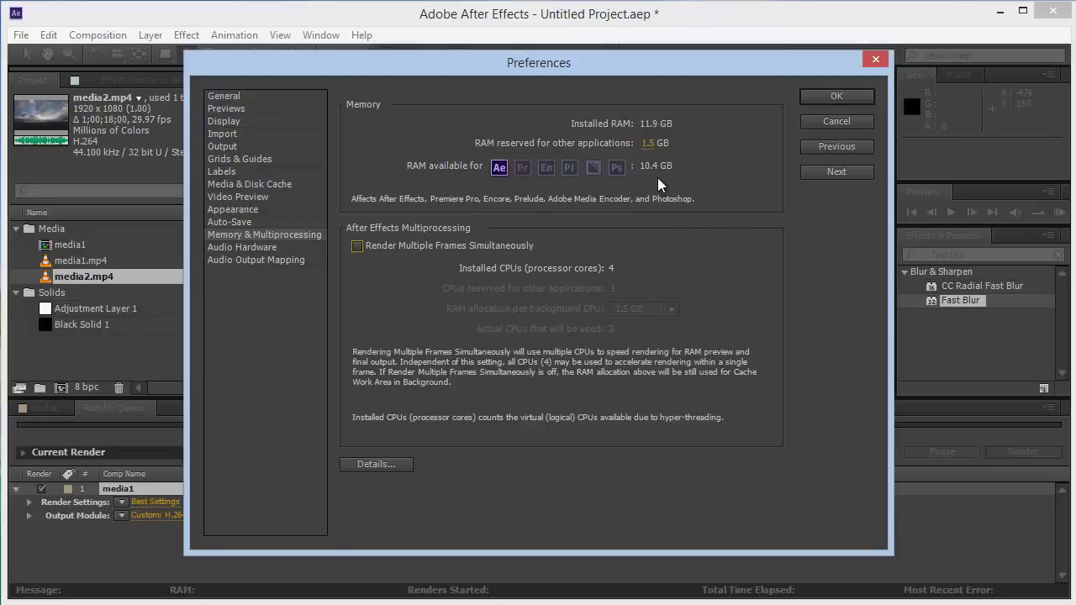
click(860, 101)
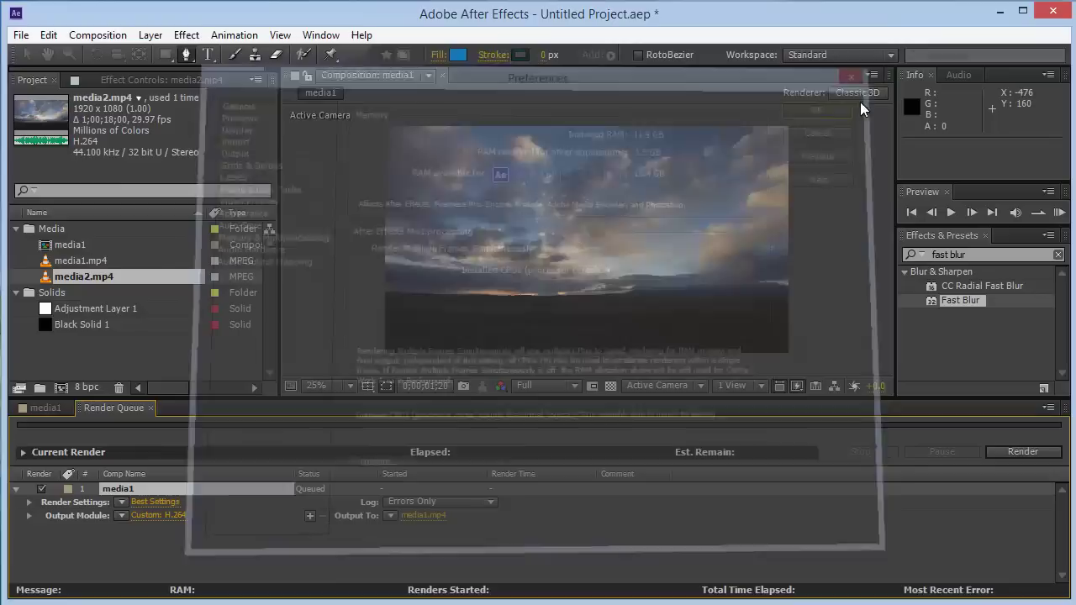